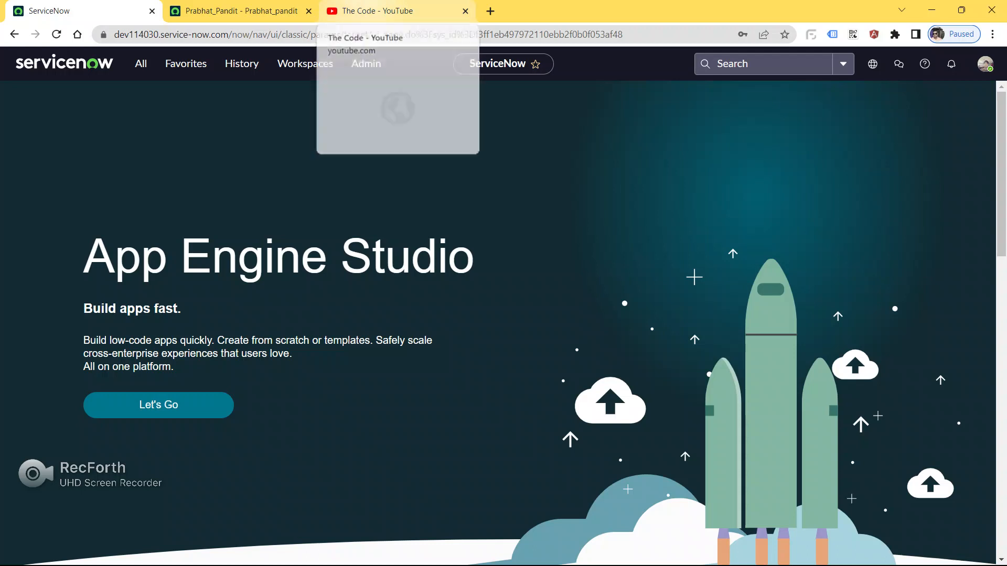
Examine the finished portal home page, from the search banner and service cards down to the image carousel.
click(241, 11)
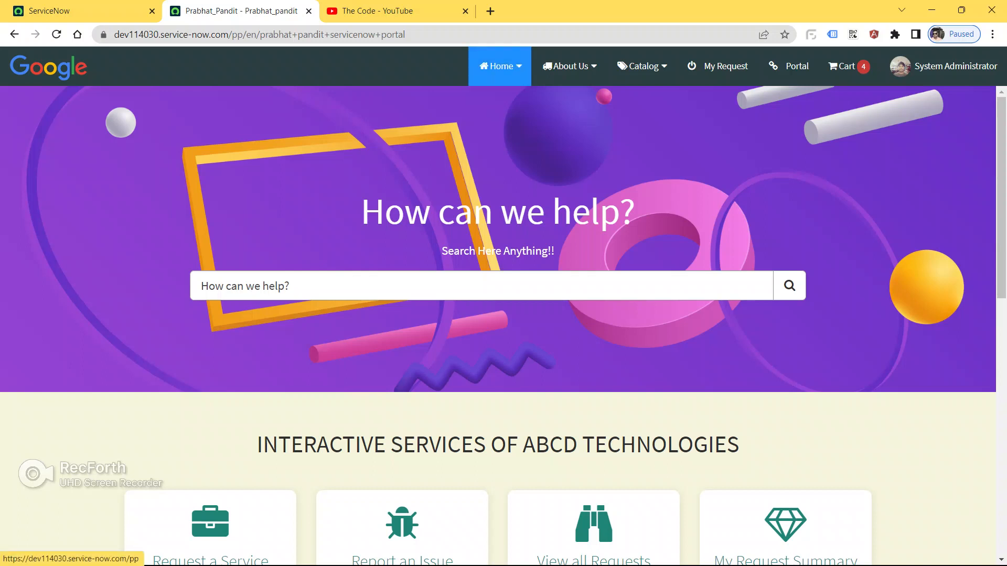
click(498, 66)
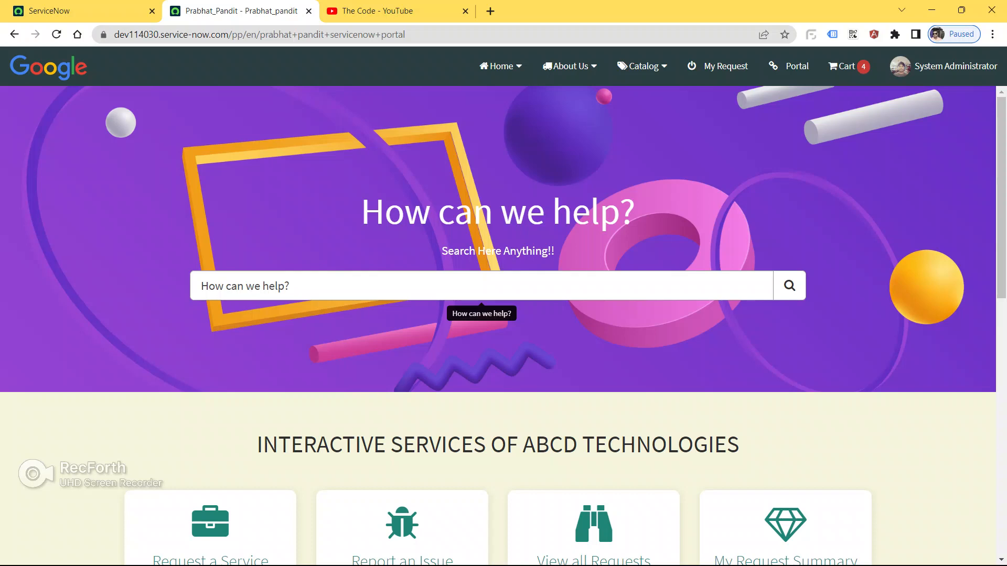
scroll(402, 329, down, 4)
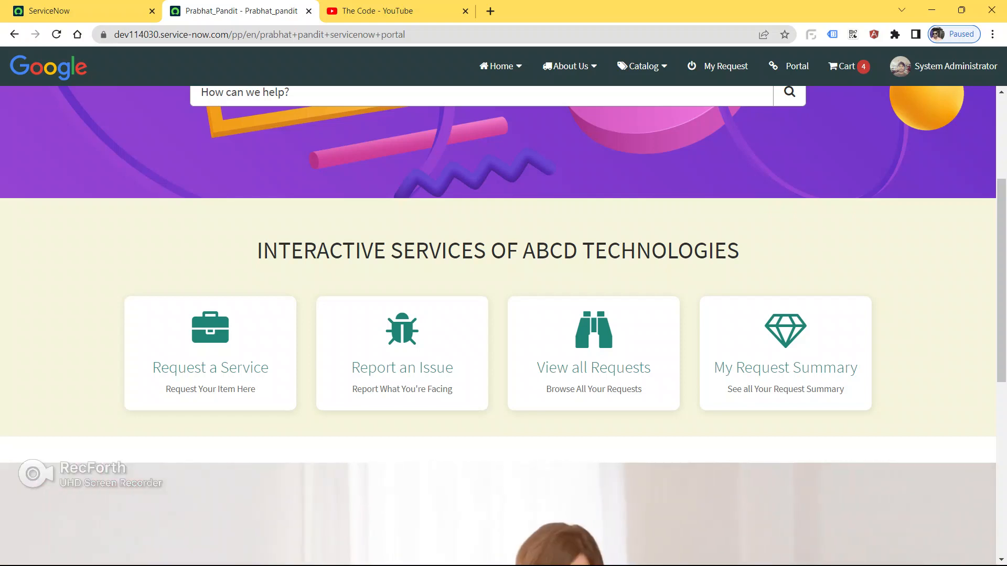
scroll(503, 325, up, 2)
scroll(503, 325, down, 8)
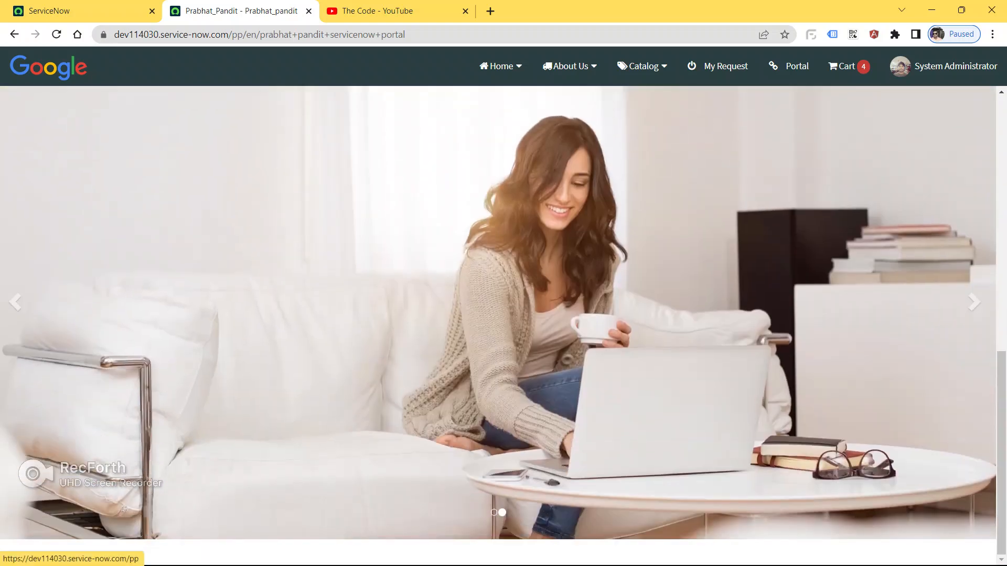
scroll(503, 325, up, 1)
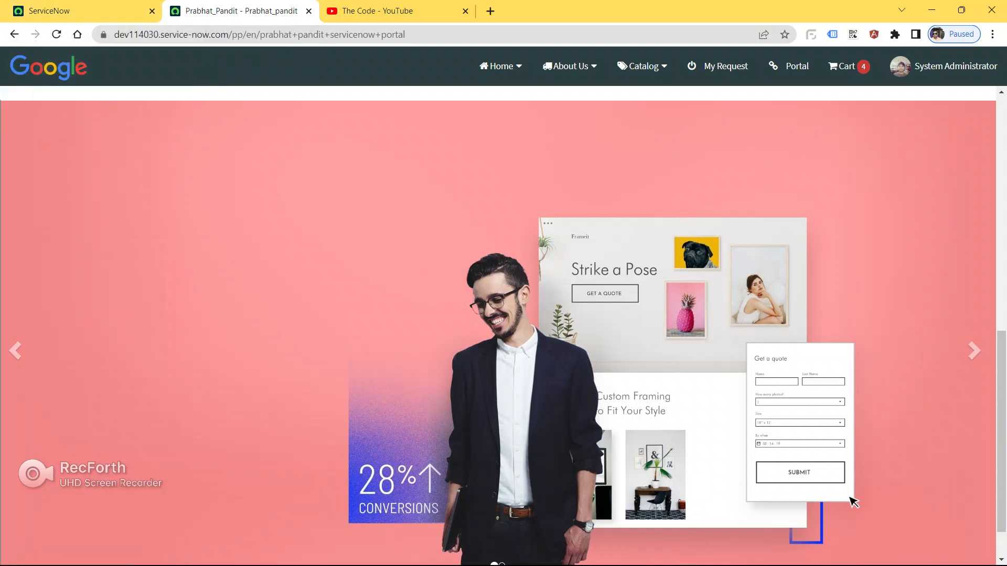
scroll(853, 498, down, 1)
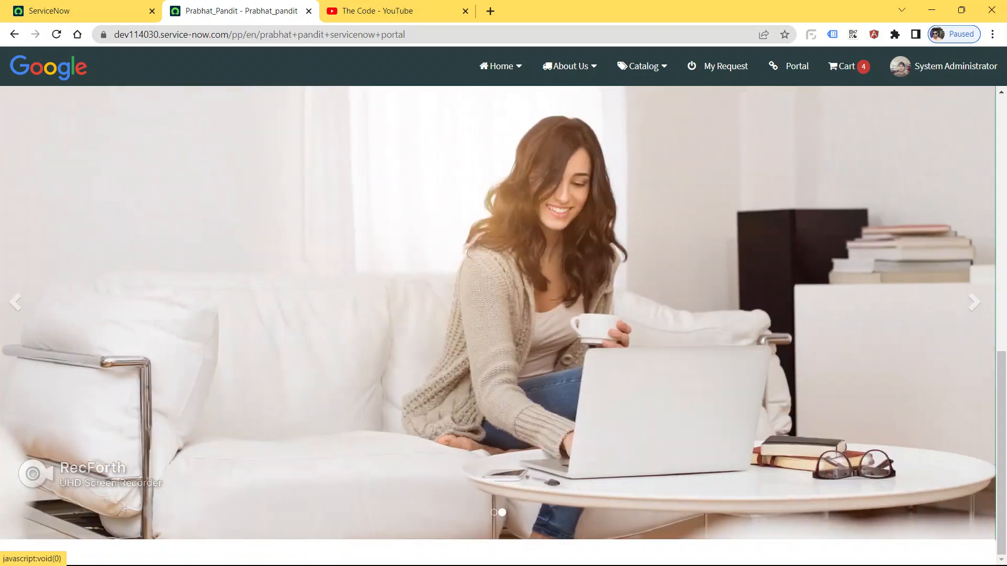
scroll(503, 325, up, 1)
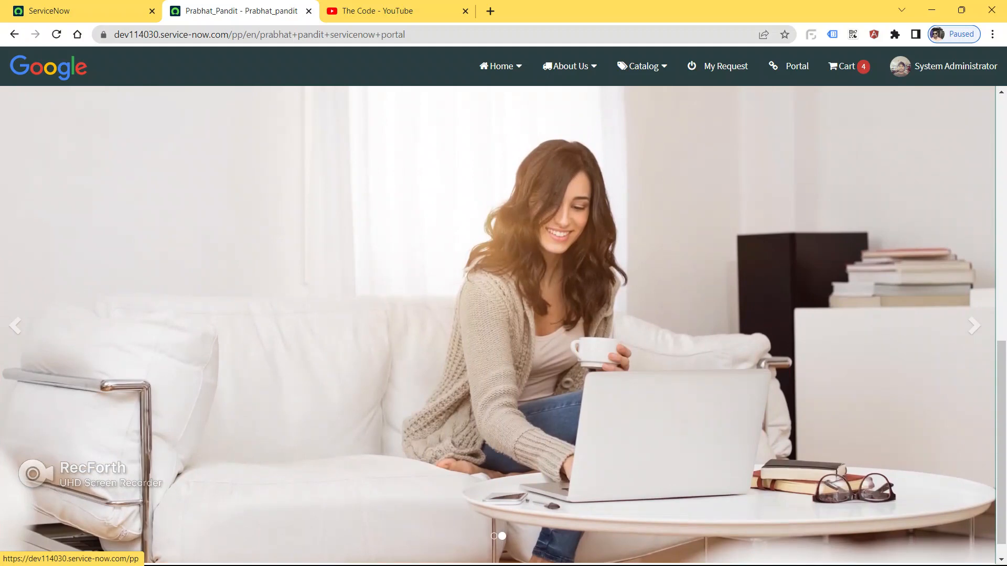
scroll(503, 325, up, 1)
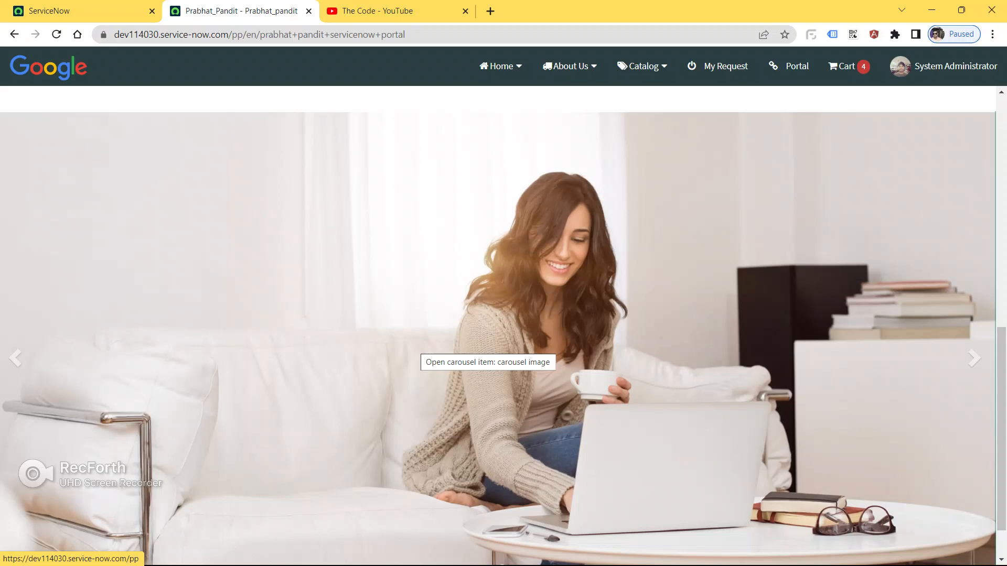
scroll(503, 326, down, 1)
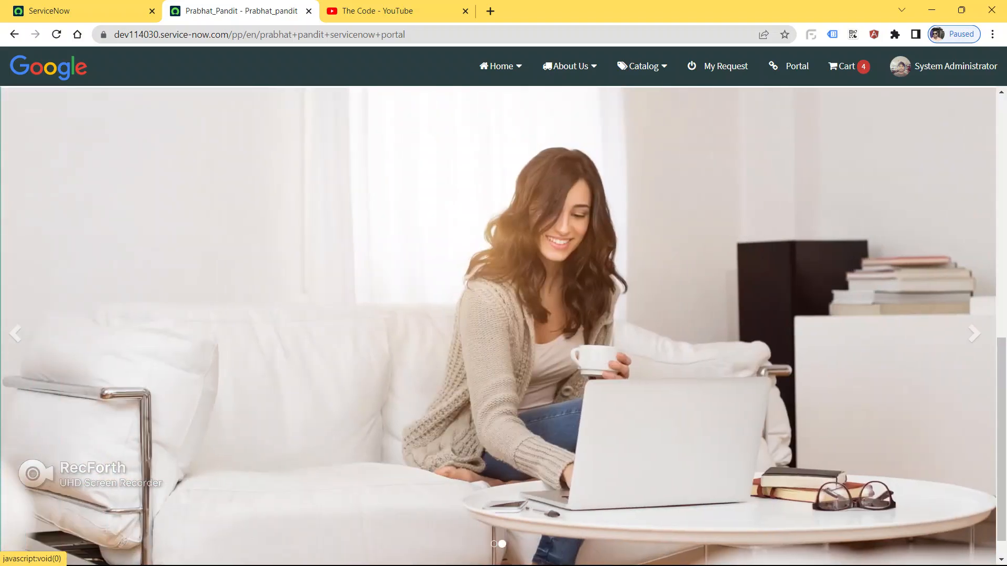
Look at the YouTube channel's latest videos, and review the finished portal's service cards and carousel again.
click(378, 11)
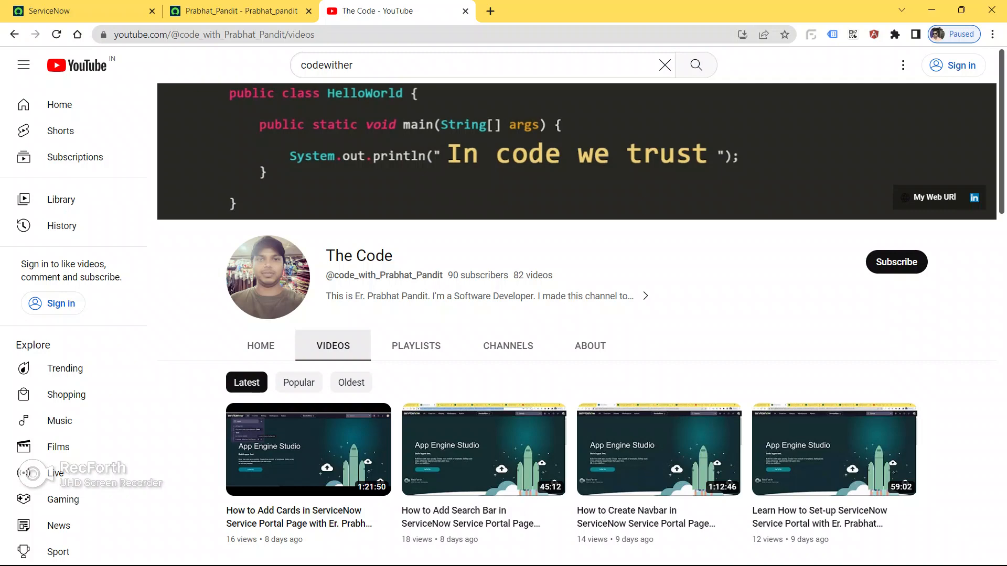
click(241, 11)
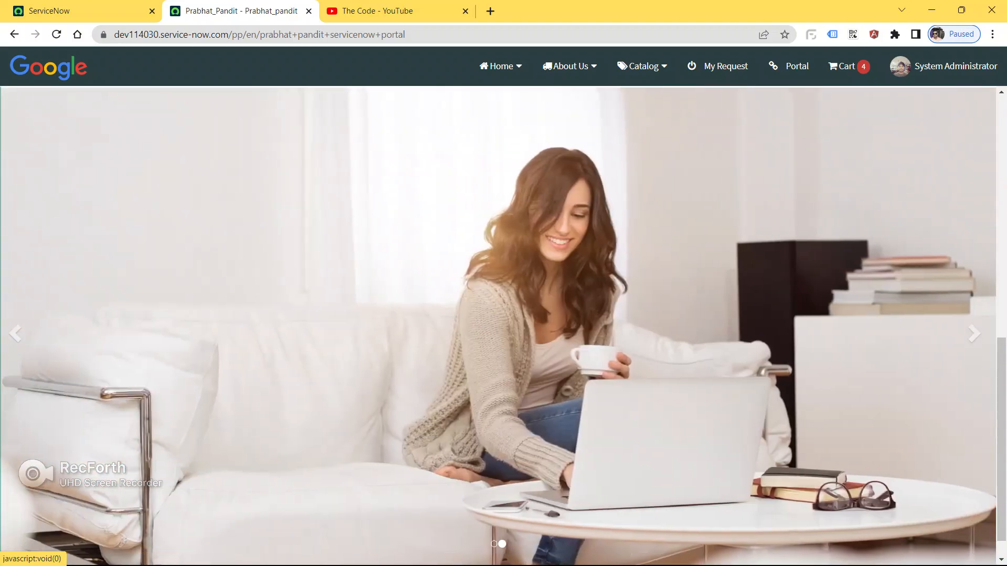
scroll(498, 325, up, 10)
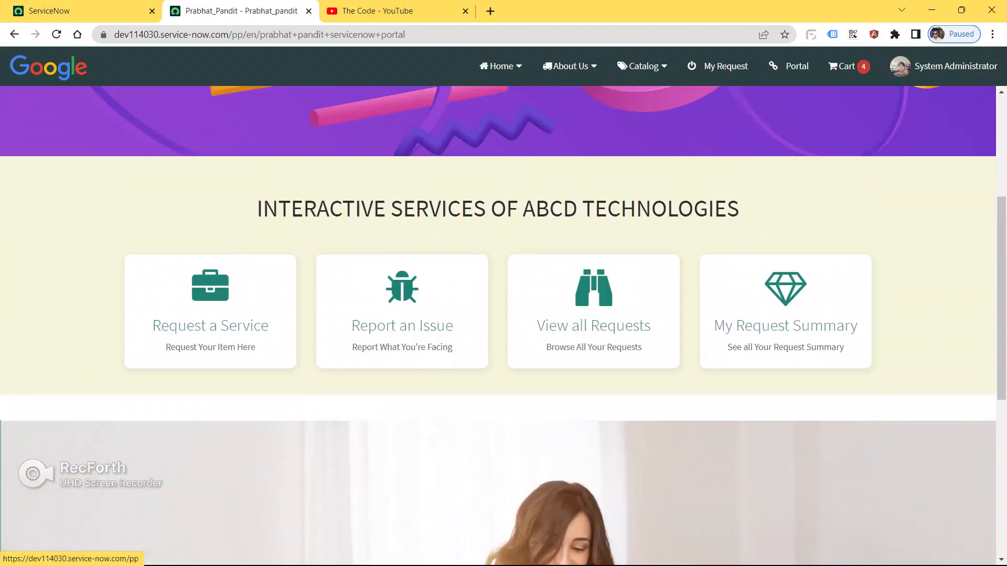
scroll(498, 325, down, 10)
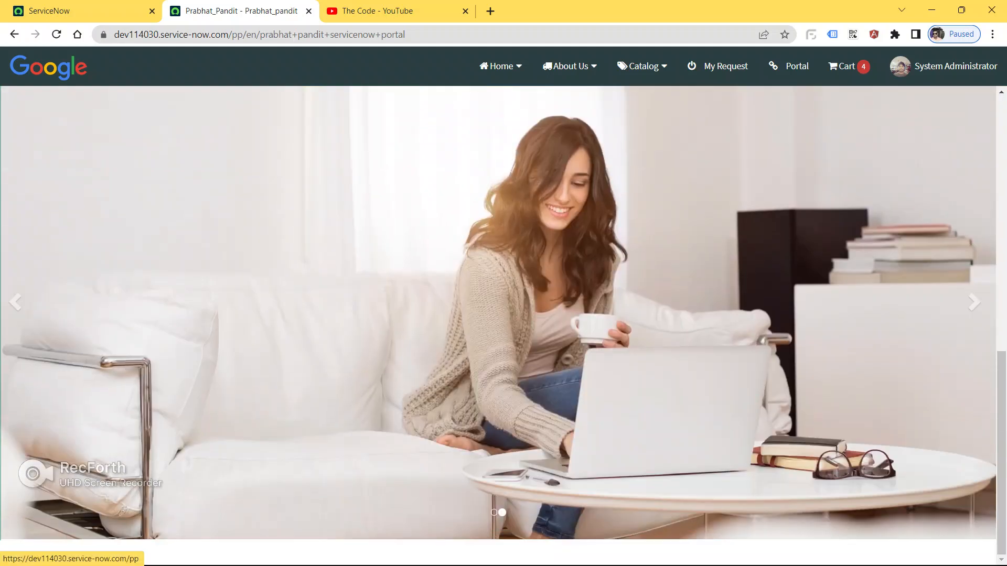
Open the Service Portal Pages list from the ServiceNow instance, filtering the navigator by "pages".
click(79, 10)
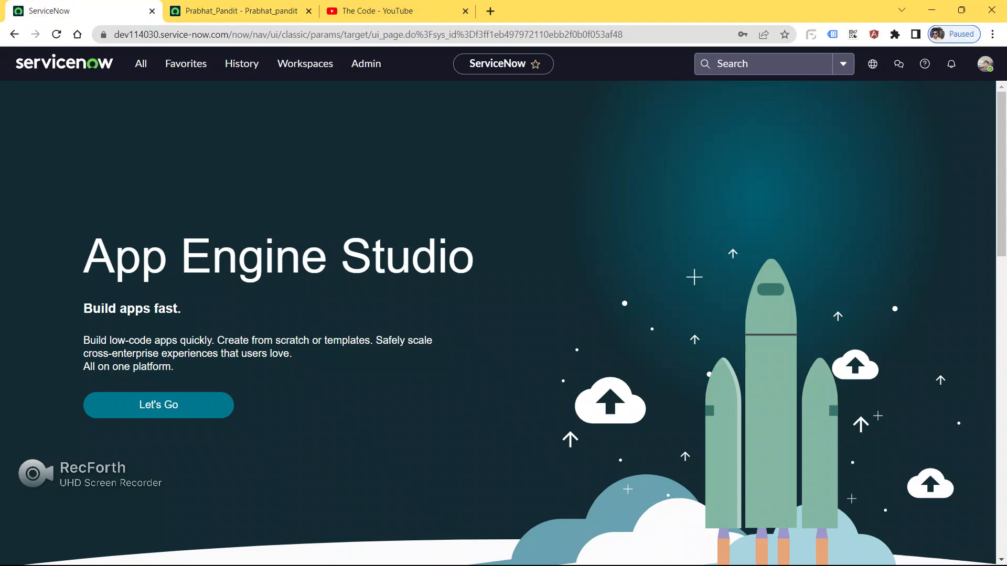
click(141, 64)
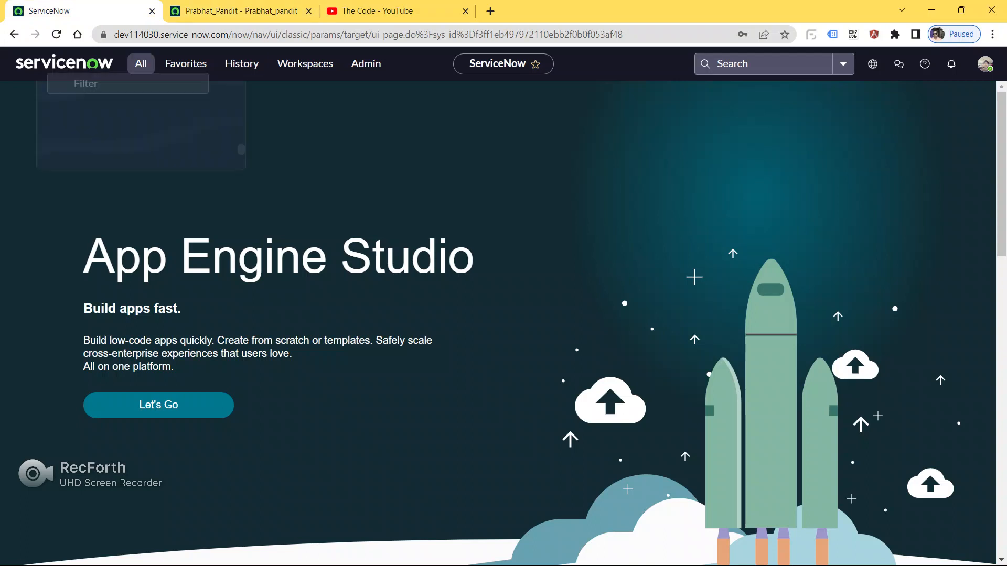
text(pages)
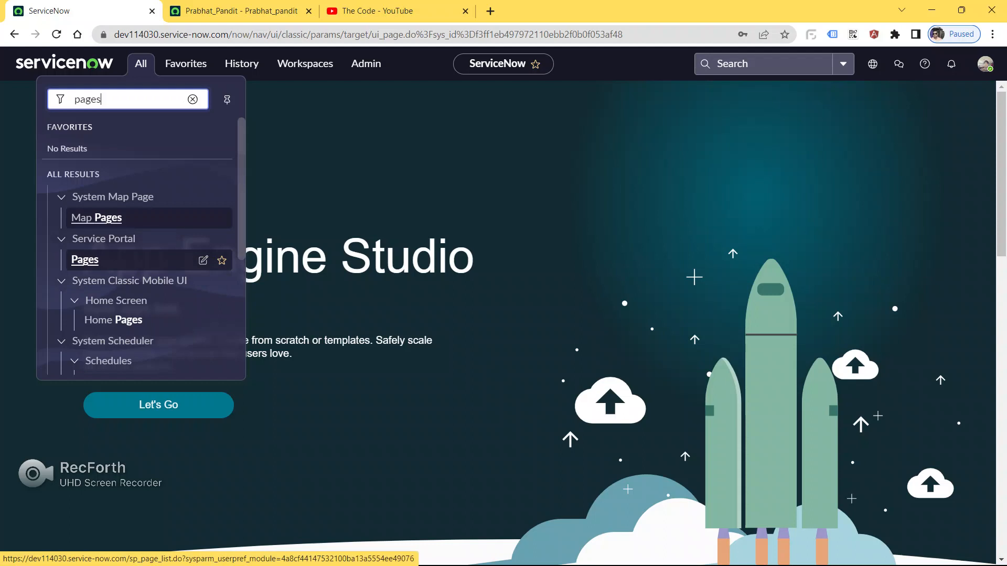
click(84, 259)
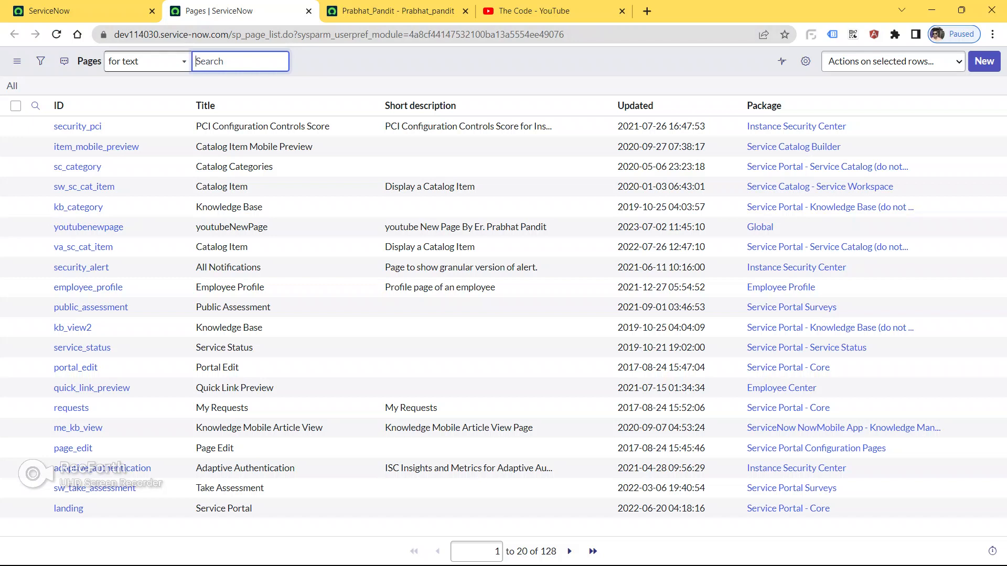
Search the Pages list text for the page author's first name.
text(prabhar)
text(y)
text(t)
key(Return)
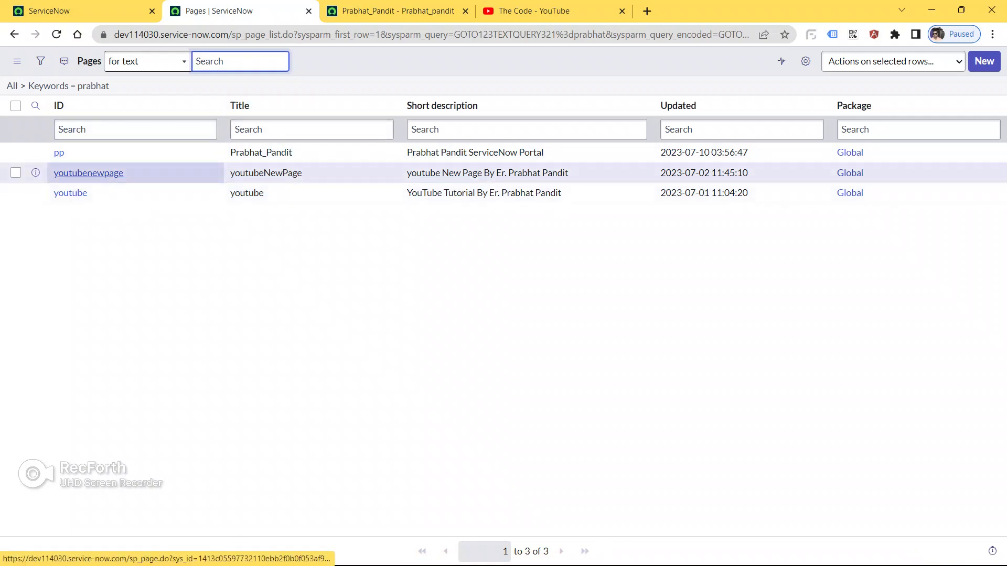
Open the youtubenewpage record separately from the list and try the page in the youtubesr portal.
ctrl+click(88, 173)
click(367, 11)
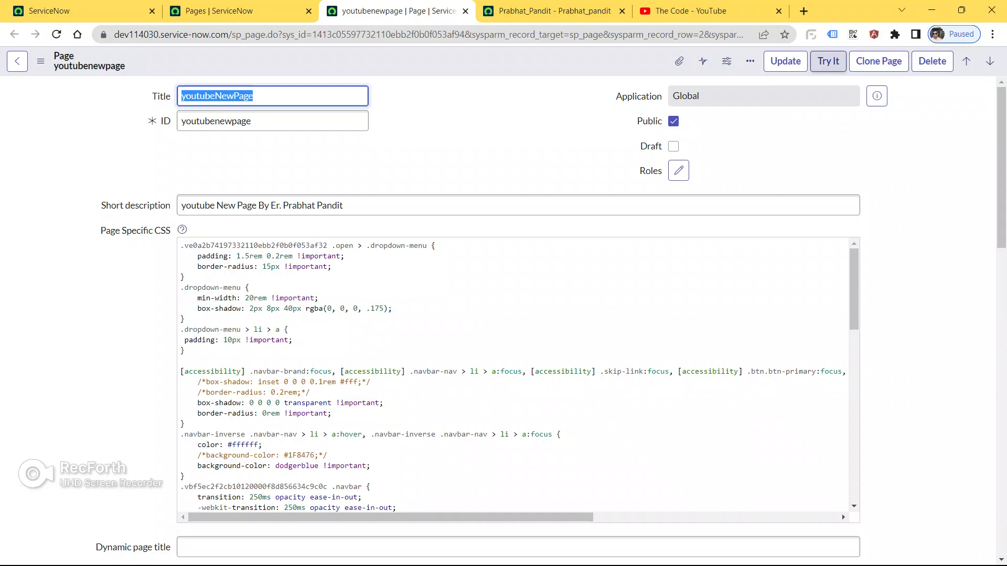
click(828, 61)
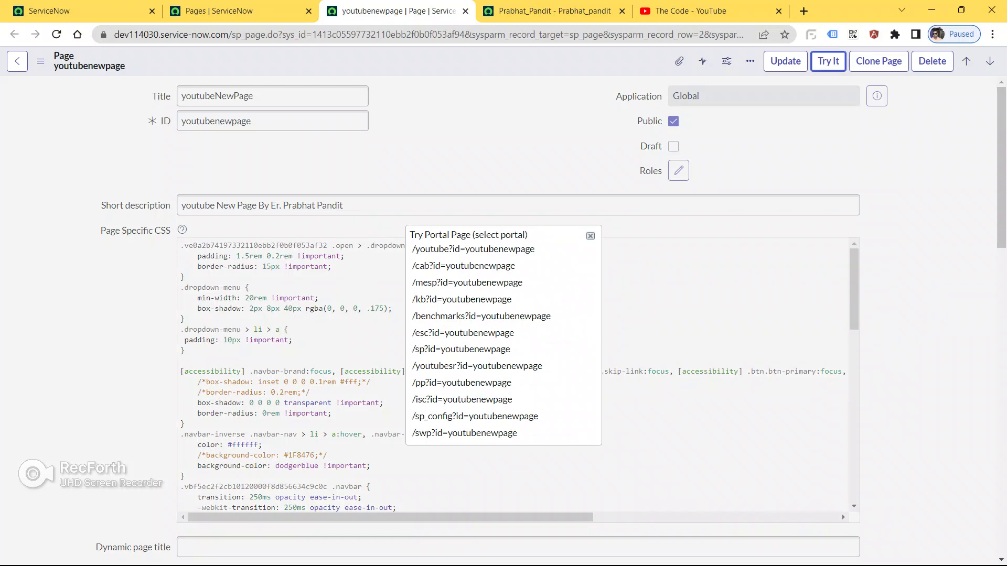
click(477, 366)
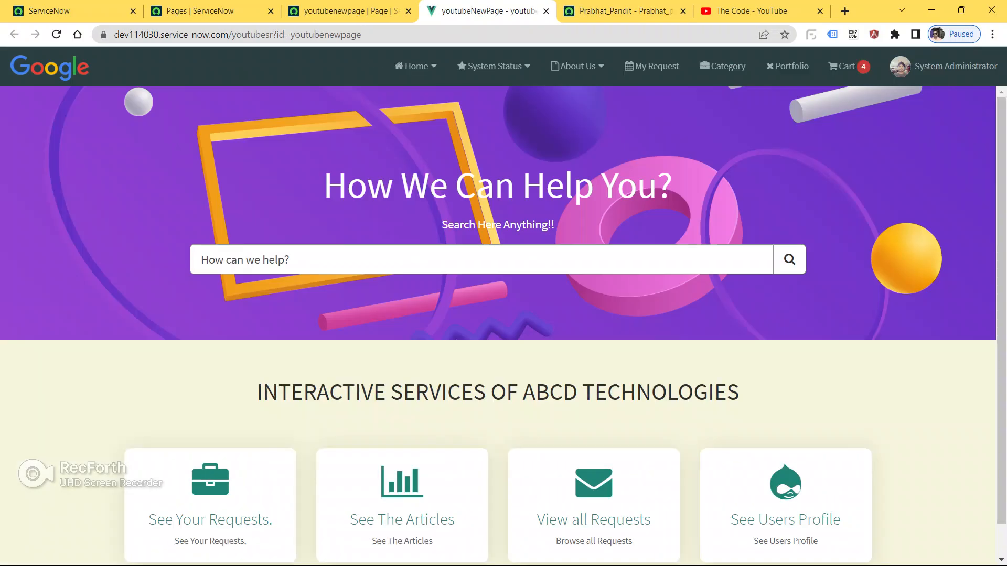
Review the preview page's navigation bar dropdown menus and the heading text of its search banner.
scroll(503, 325, down, 1)
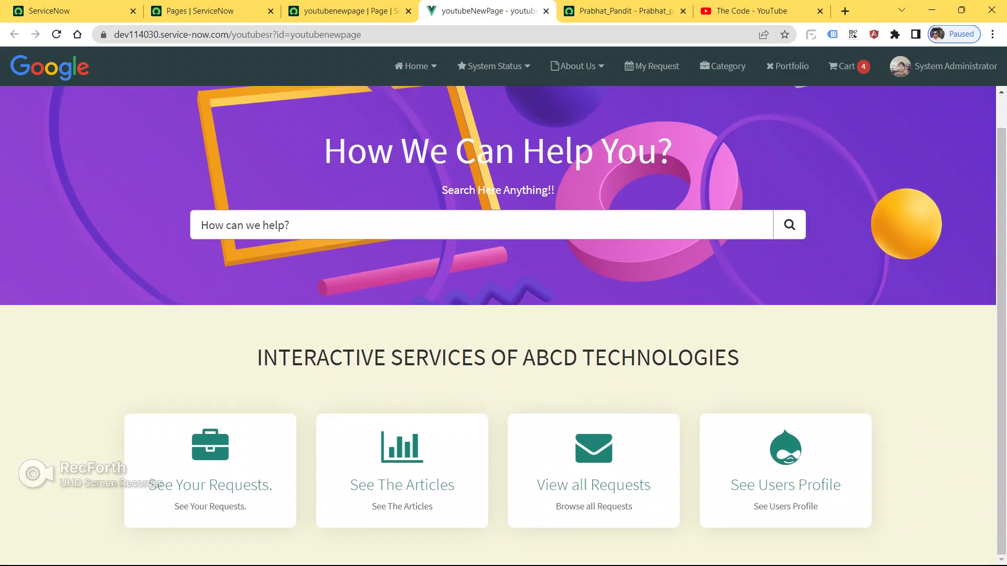
scroll(503, 325, up, 1)
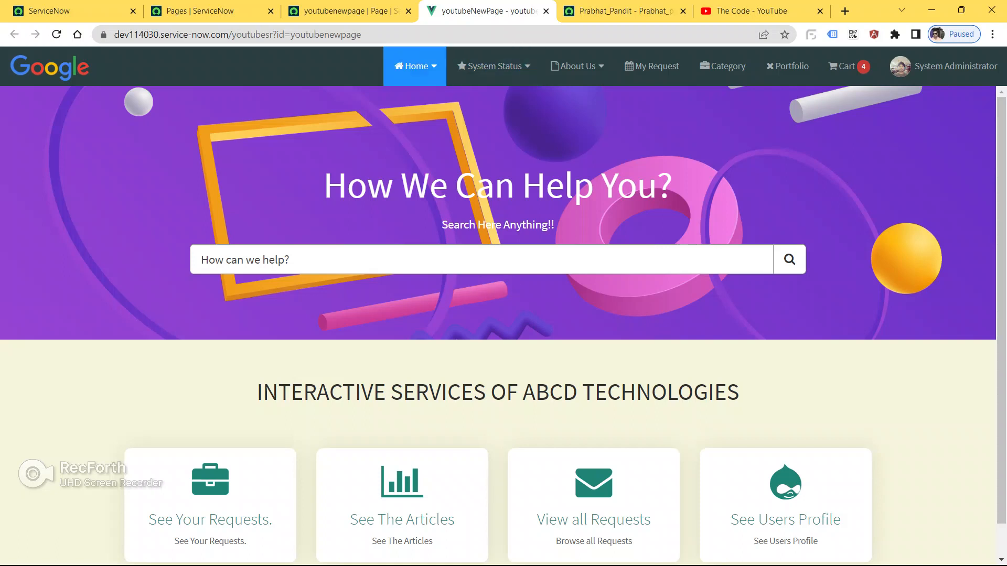
click(415, 66)
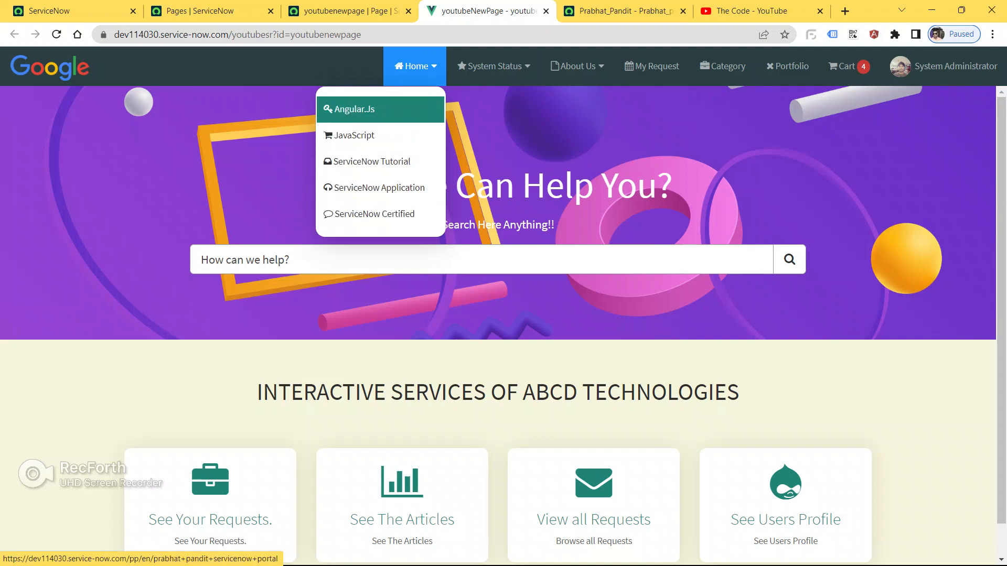
click(493, 67)
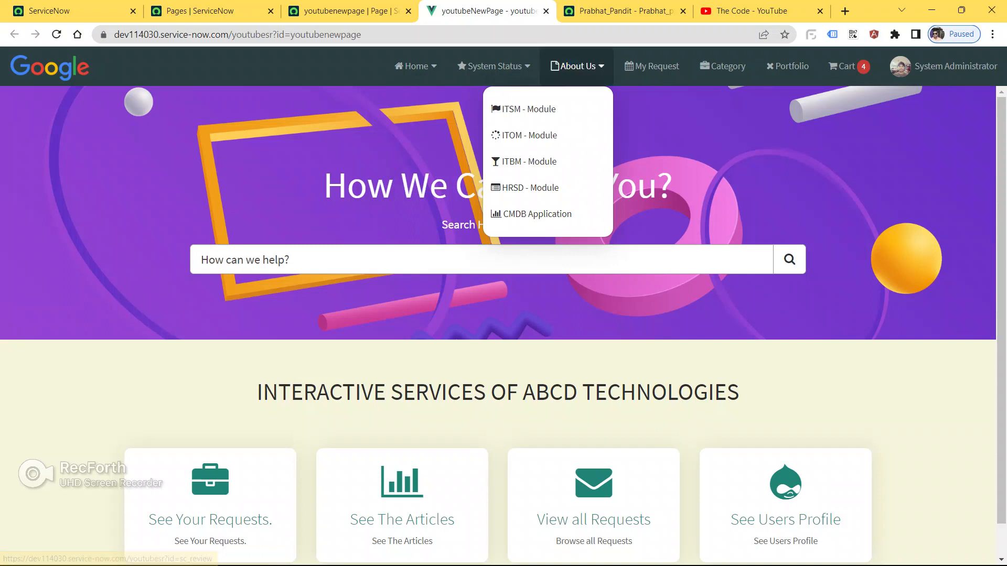
triple_click(423, 186)
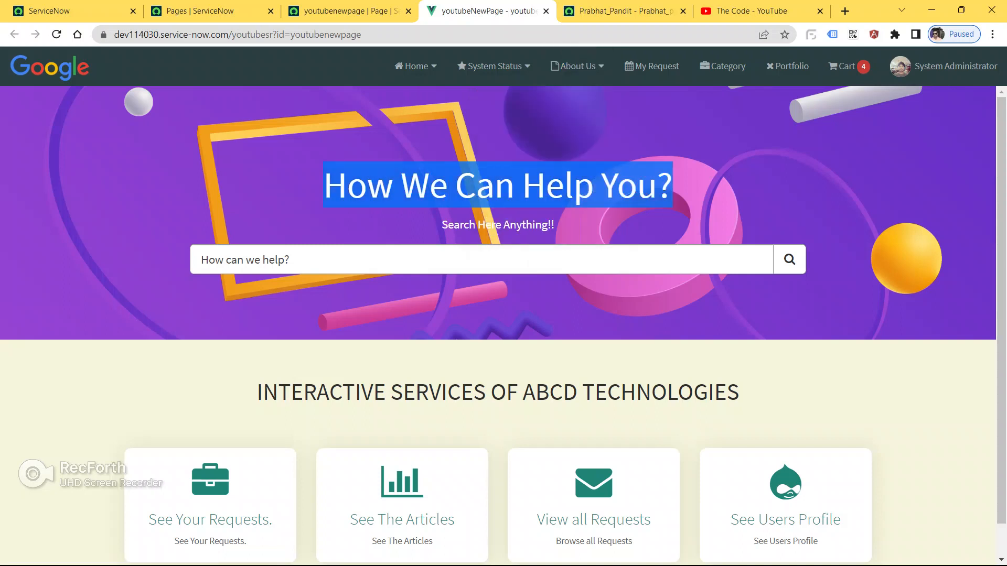
triple_click(480, 225)
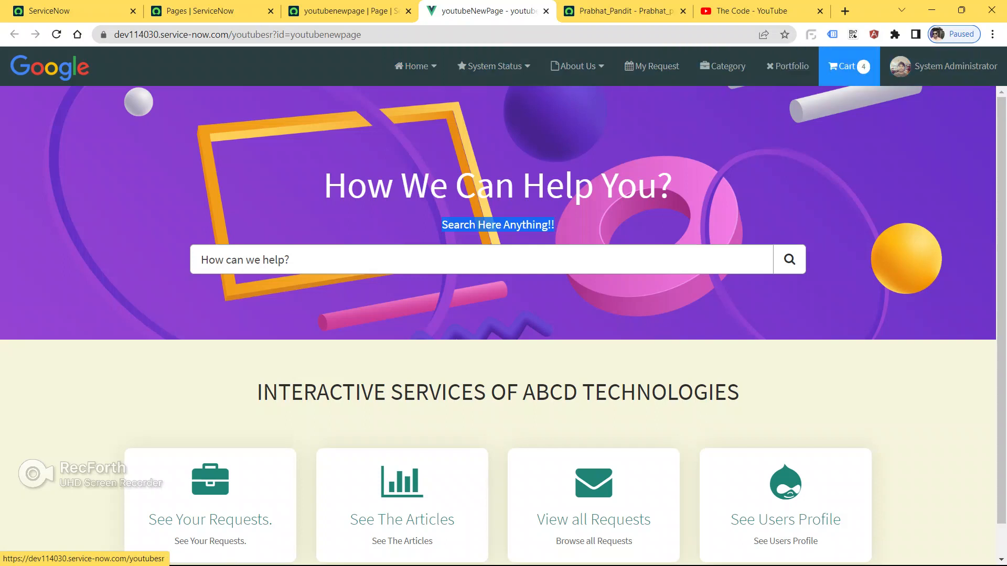
Look through the preview page's cart items and its Interactive Services cards section.
click(846, 66)
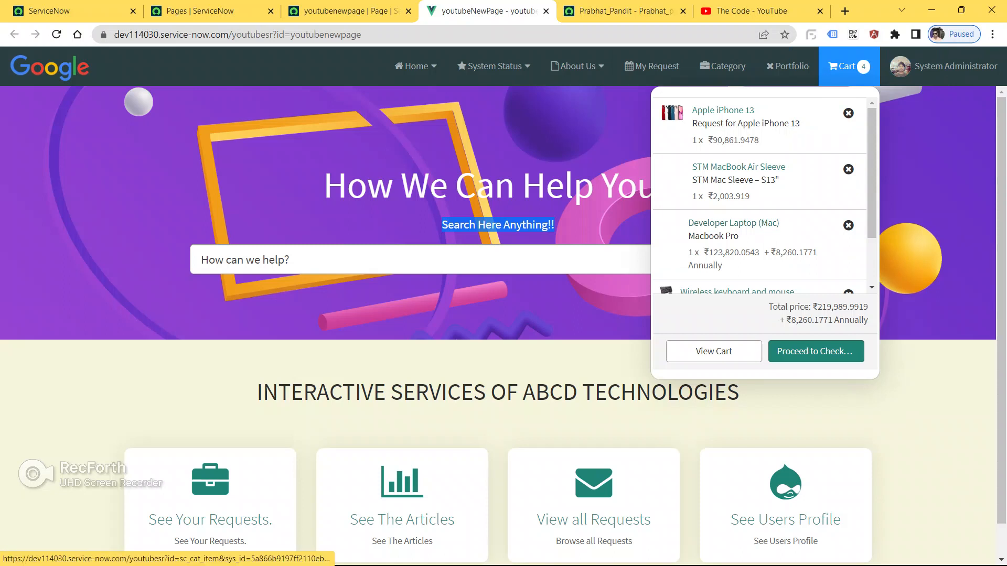
scroll(848, 169, down, 2)
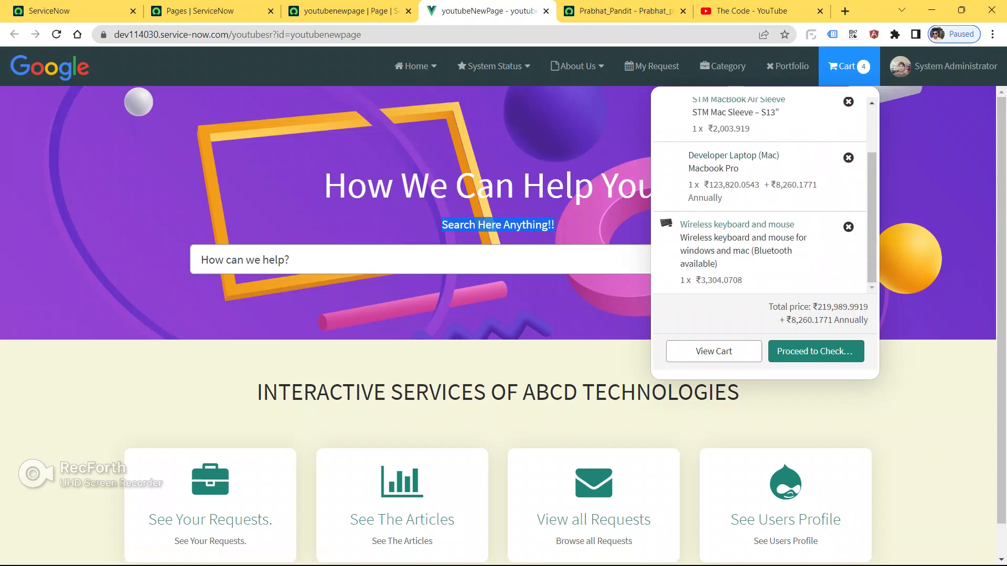
scroll(848, 169, up, 2)
click(592, 167)
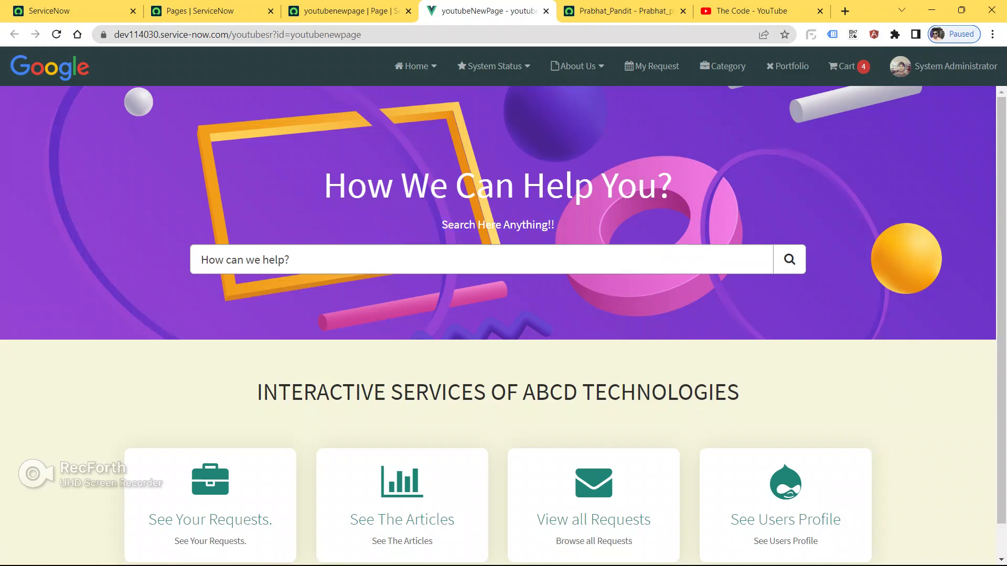
scroll(789, 259, down, 1)
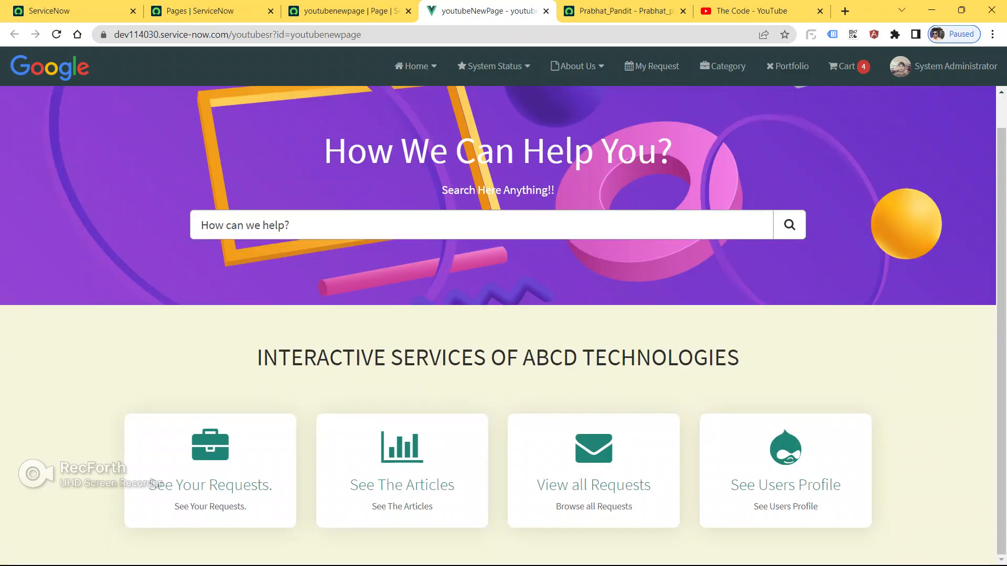
triple_click(498, 357)
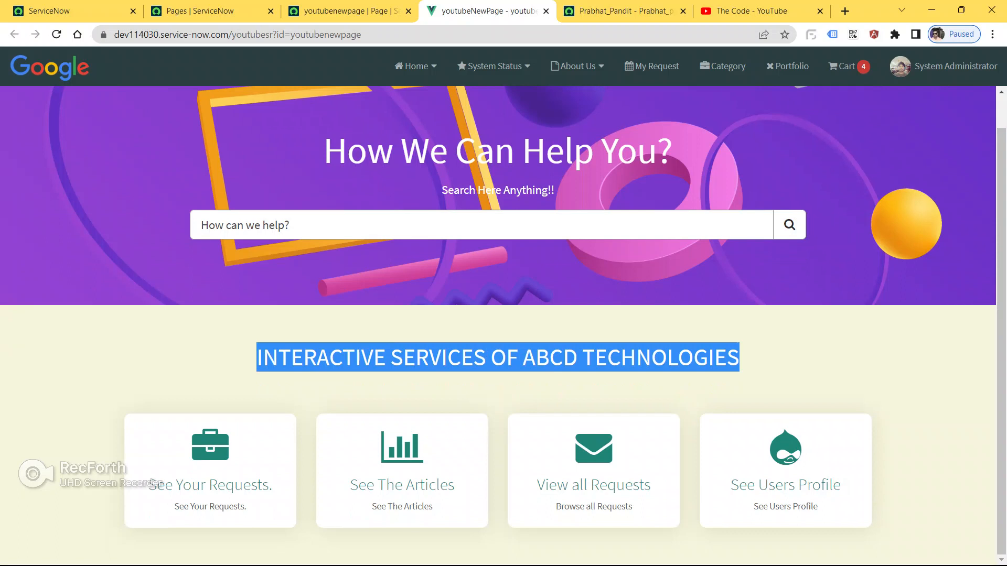
click(493, 389)
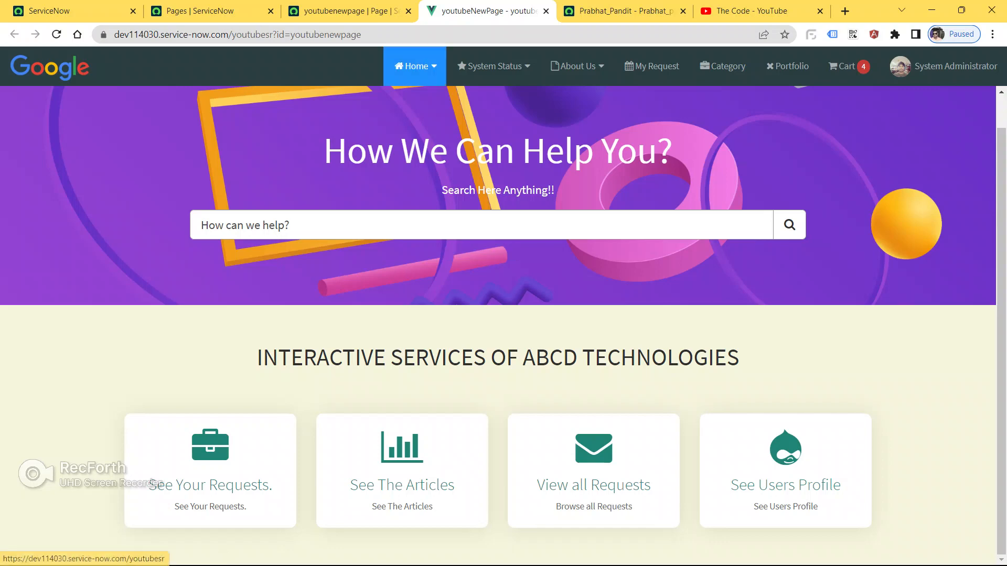
Return to the main ServiceNow instance home page, passing over the Pages list and the page record.
click(214, 11)
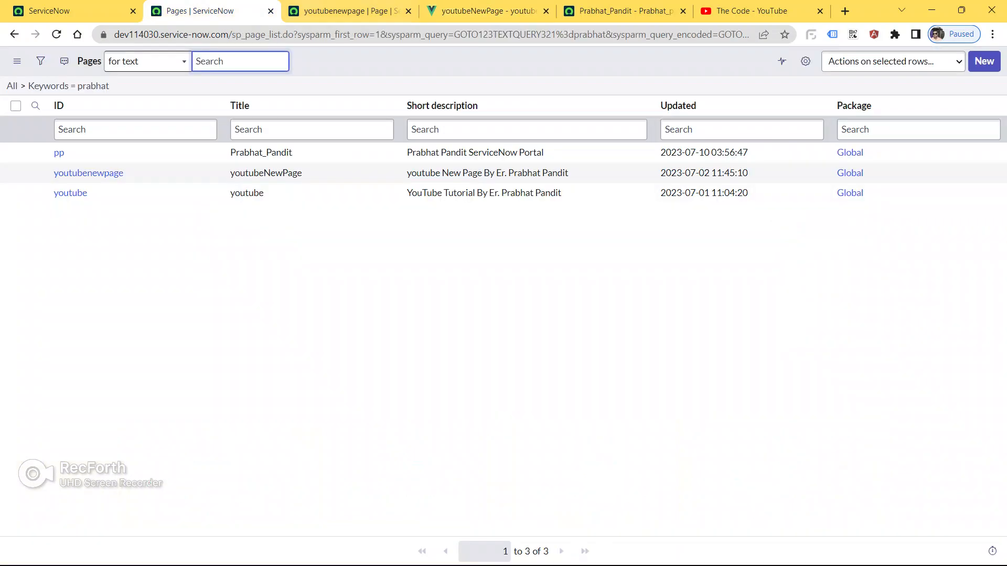
click(350, 11)
click(73, 11)
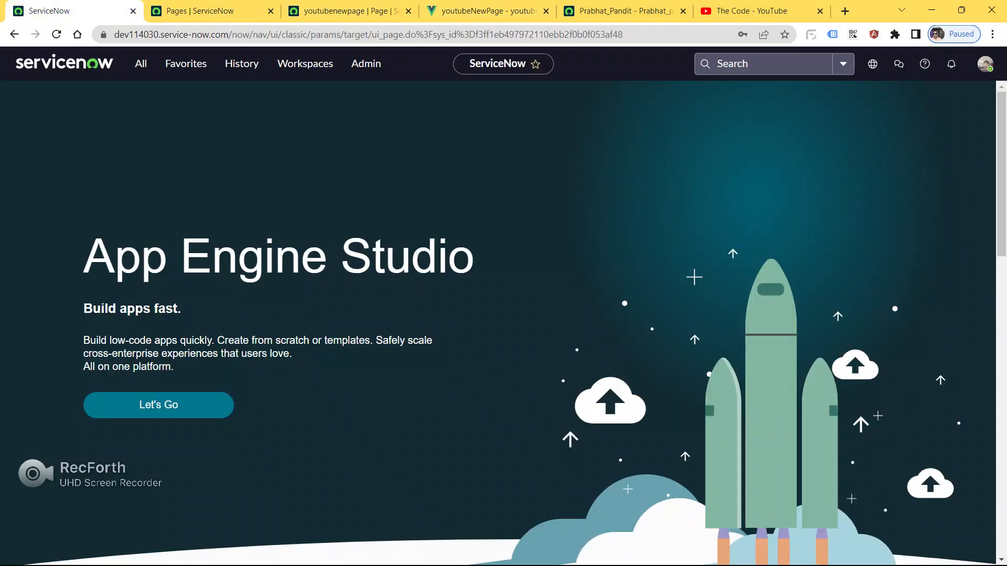
Look at the image carousel on the finished example portal, returning to the youtubeNewPage preview for comparison.
scroll(504, 315, down, 10)
click(622, 11)
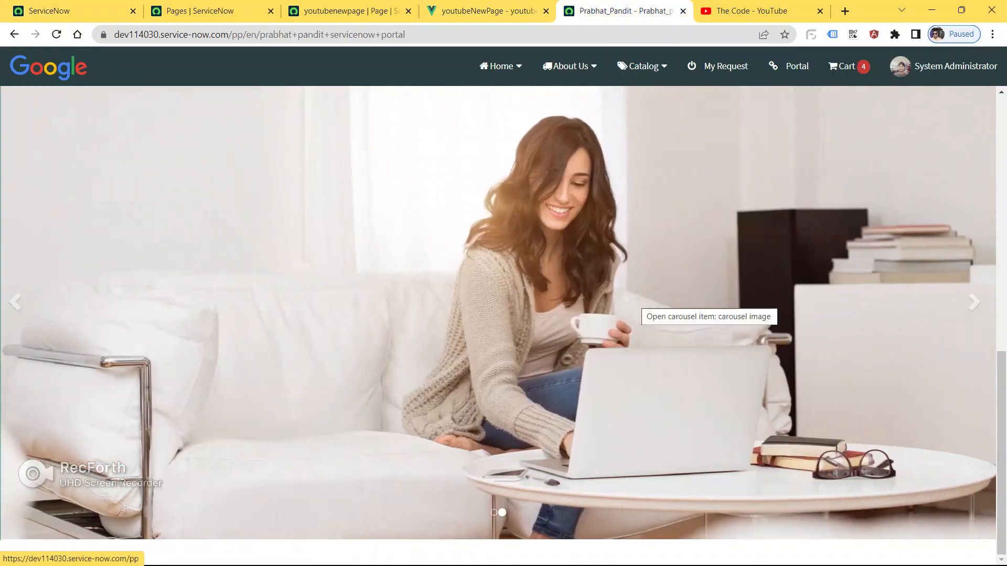
scroll(640, 299, up, 2)
scroll(641, 299, down, 1)
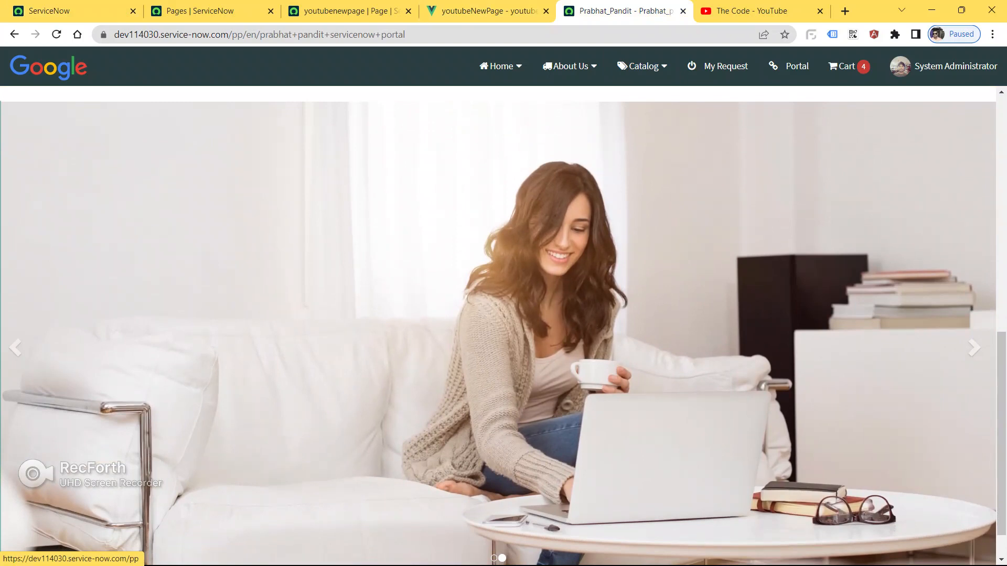
click(487, 11)
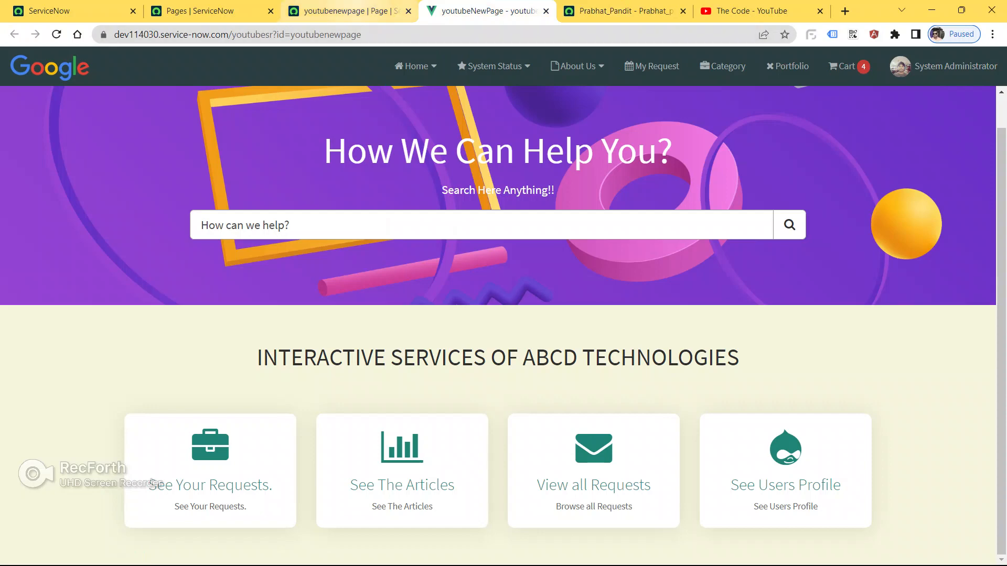
Open the youtubenewpage page record in the Service Portal Designer in a separate browser tab.
click(350, 11)
scroll(503, 315, down, 5)
scroll(503, 314, down, 2)
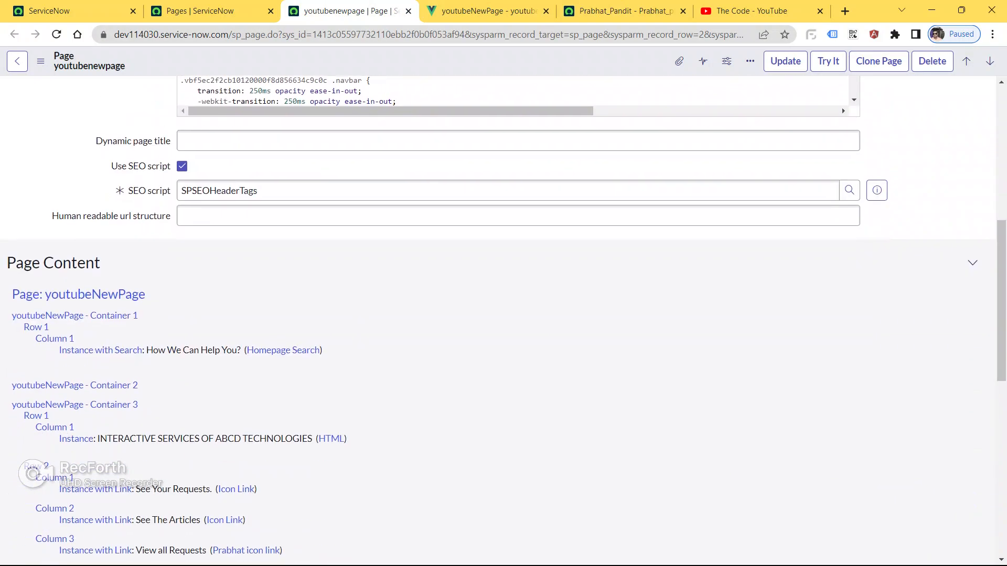
scroll(504, 315, down, 10)
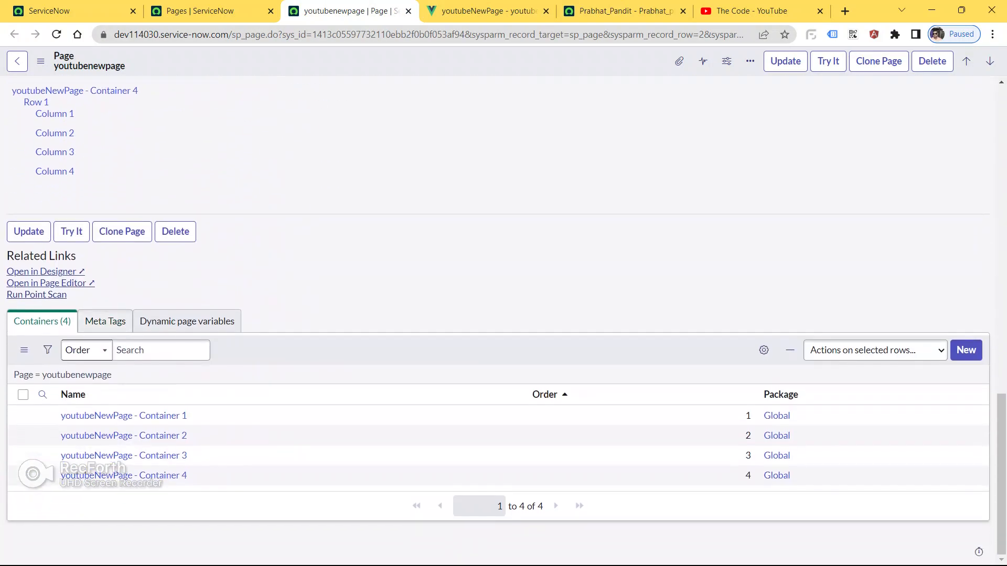
double_click(27, 256)
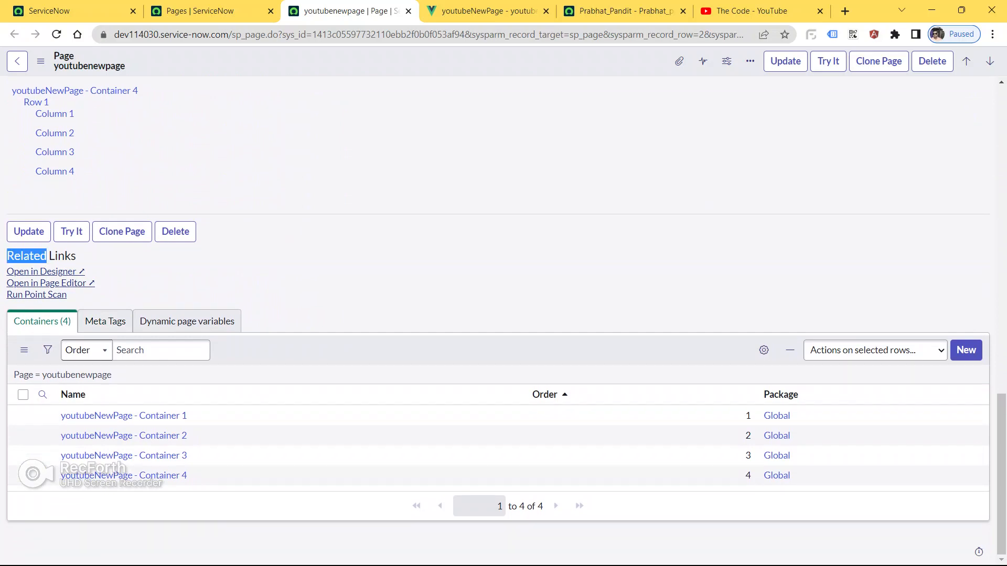
triple_click(27, 256)
ctrl+click(46, 272)
click(415, 11)
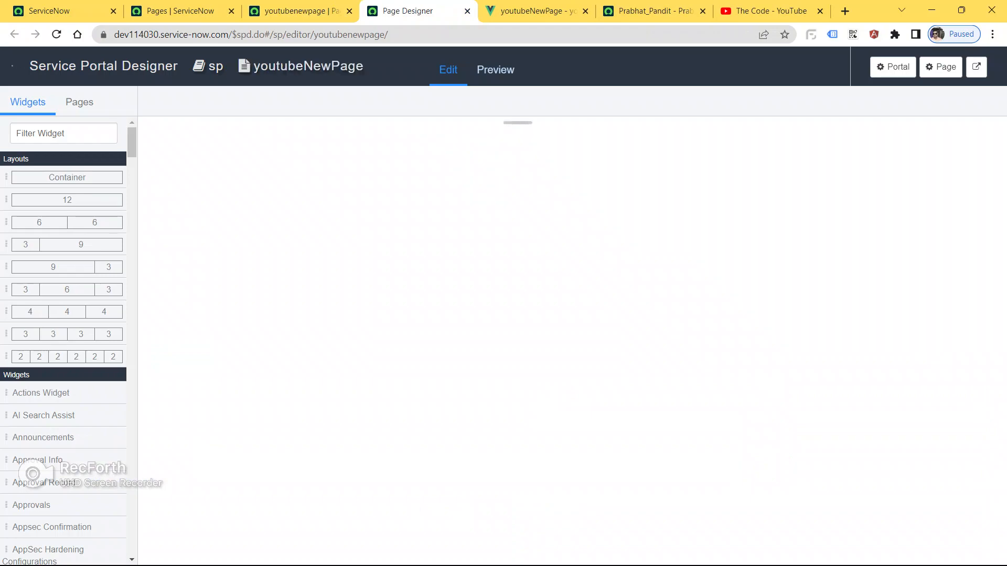
Add a new container below the last one on the page and give it a single 12-wide column.
scroll(472, 367, down, 5)
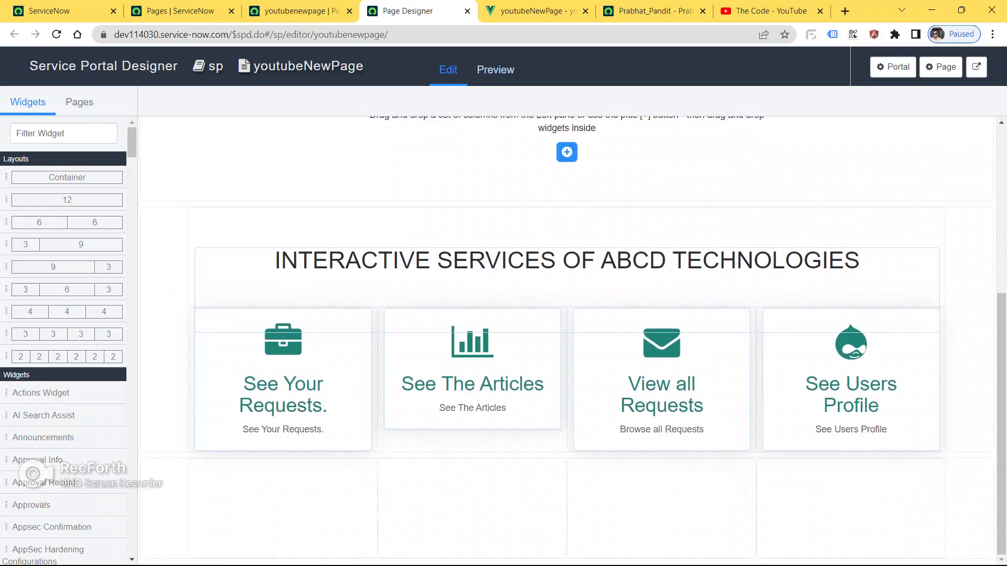
click(662, 508)
click(849, 508)
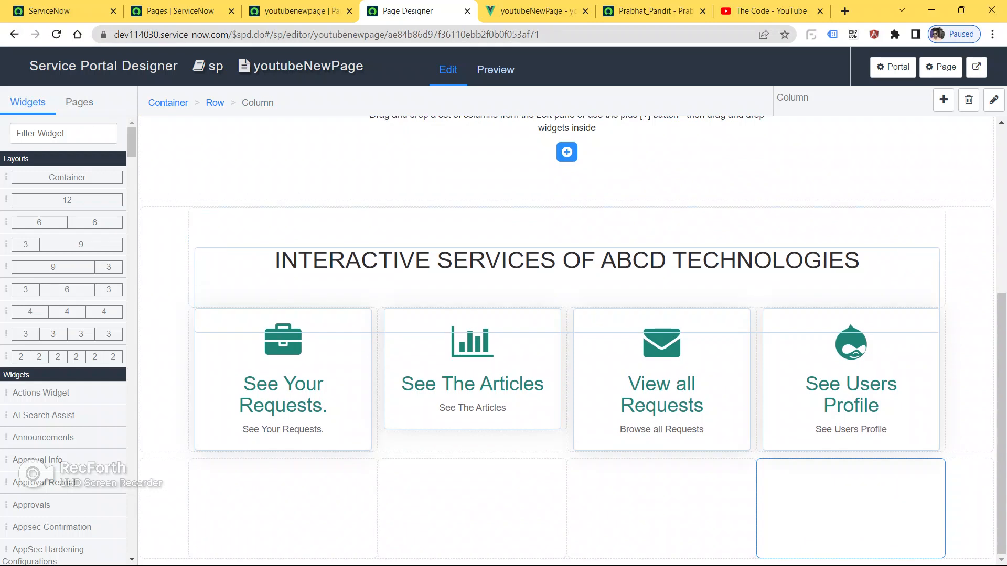
click(16, 133)
drag(67, 177, 350, 531)
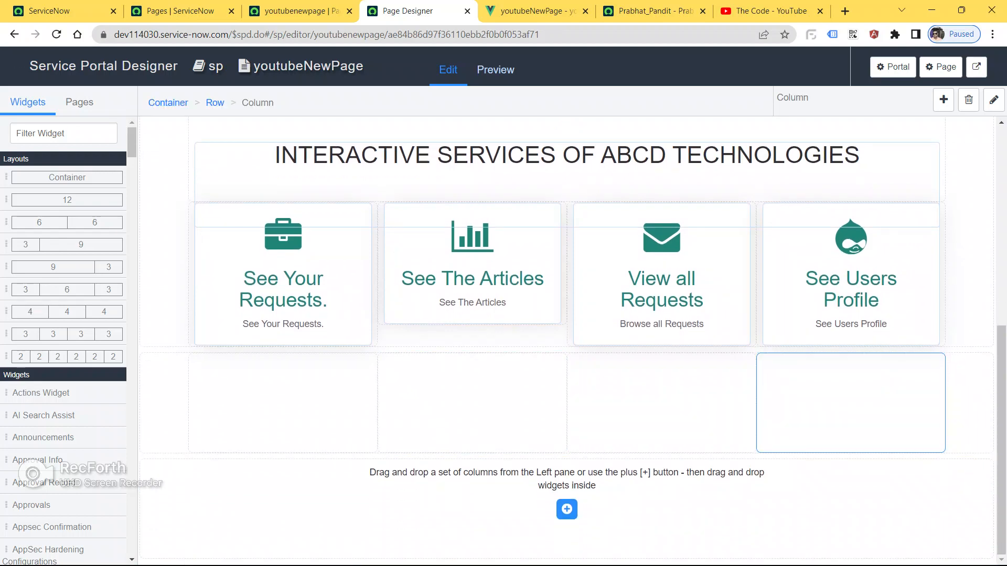
click(567, 509)
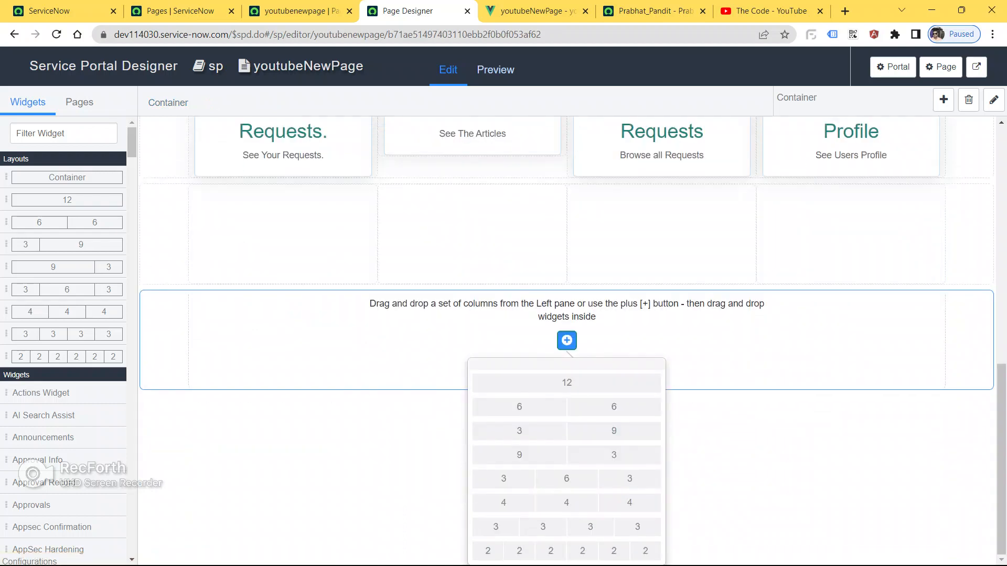
click(566, 382)
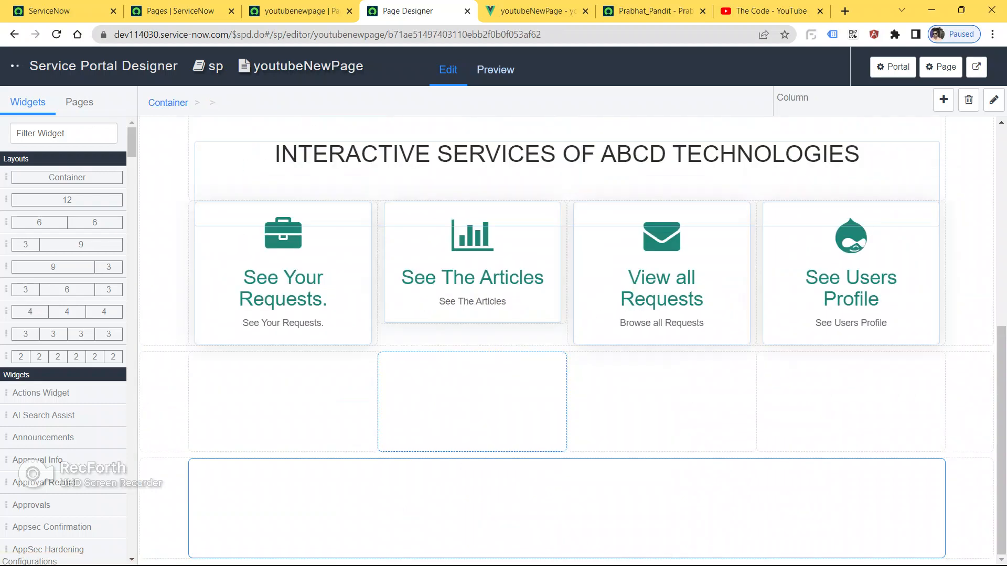
Filter the widgets by "car" and place the Carousel widget in the new 12-wide column.
click(377, 503)
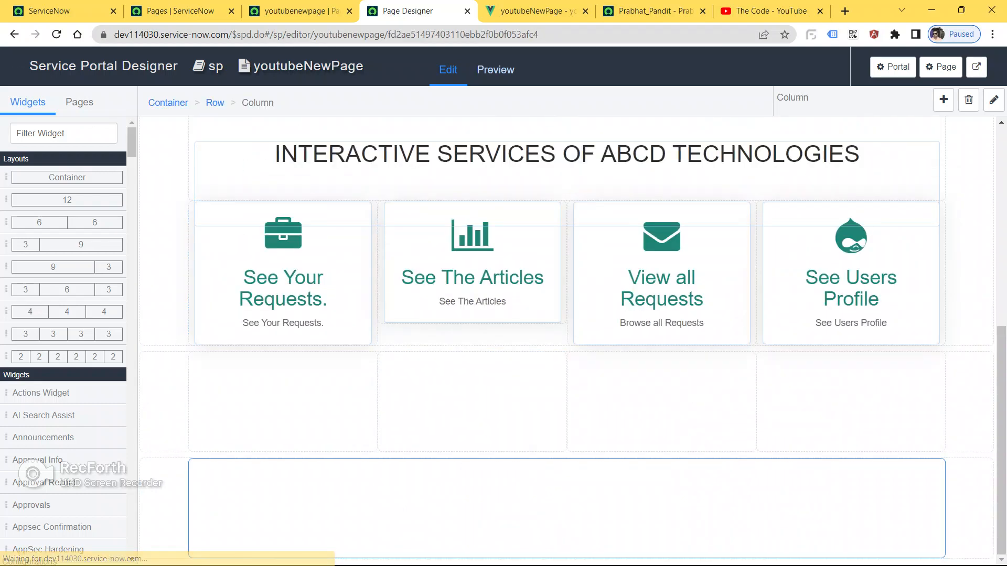
click(63, 133)
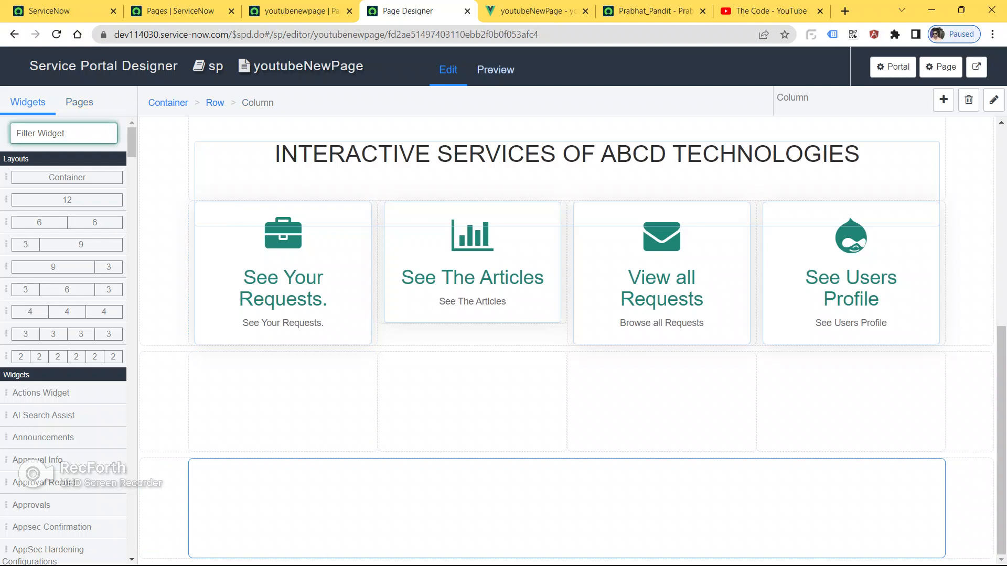
text(care=)
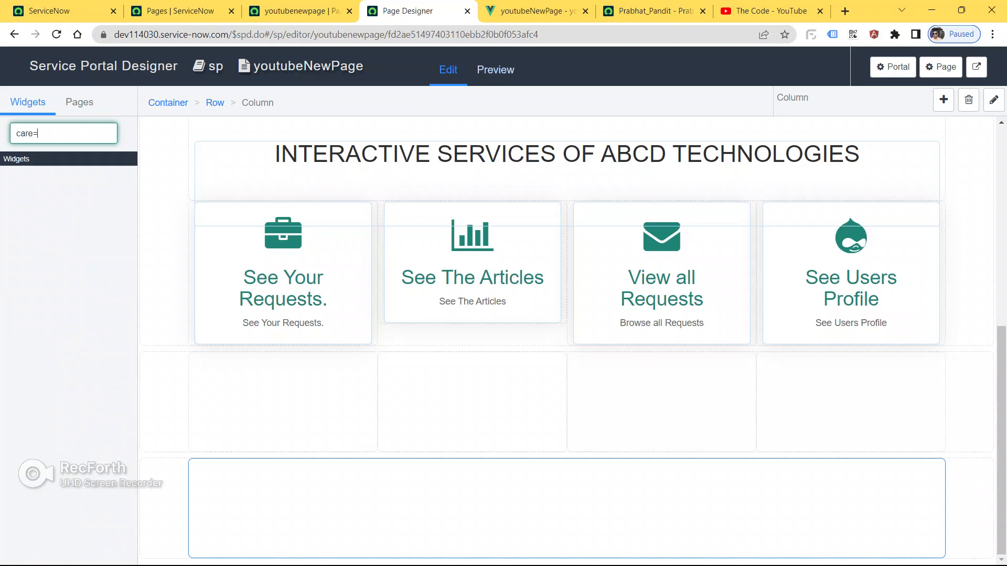
key(BackSpace)
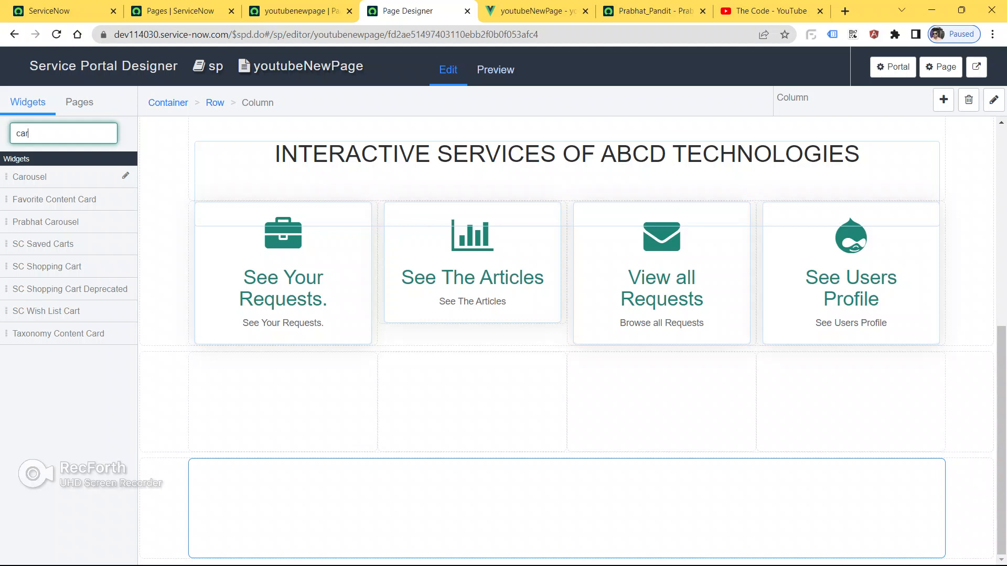
drag(32, 176, 504, 518)
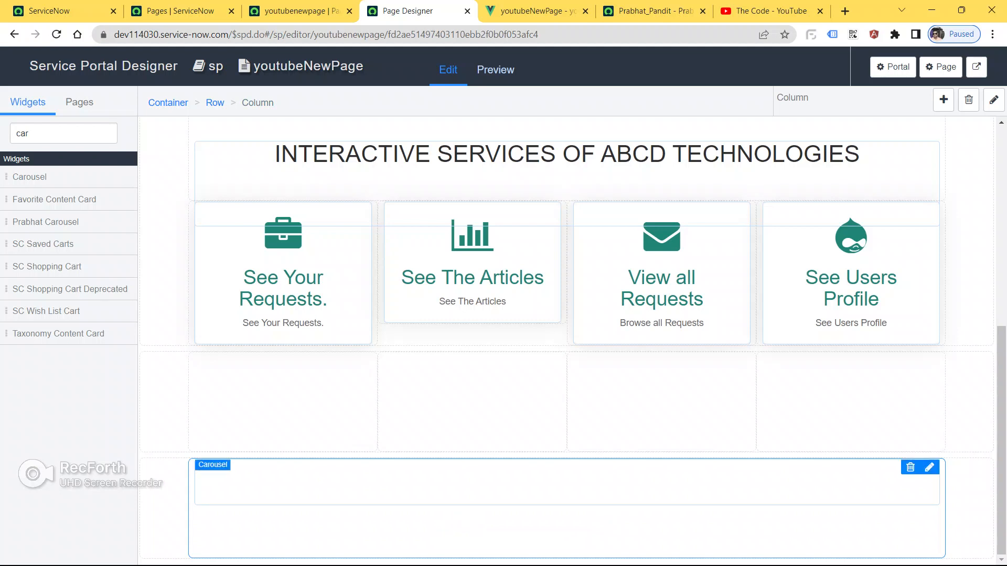
Open the placed Carousel widget's instance record in the platform.
click(929, 467)
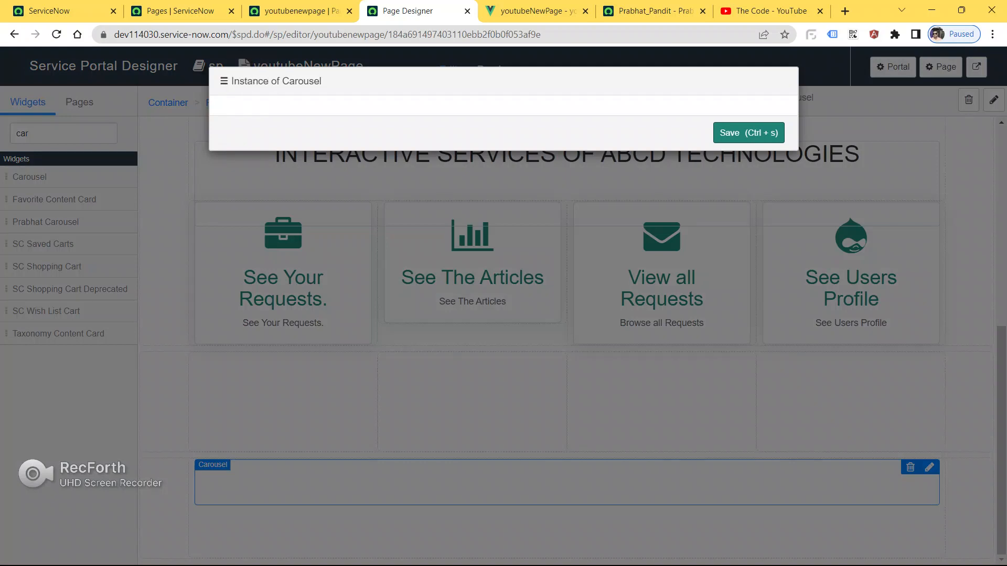
click(224, 80)
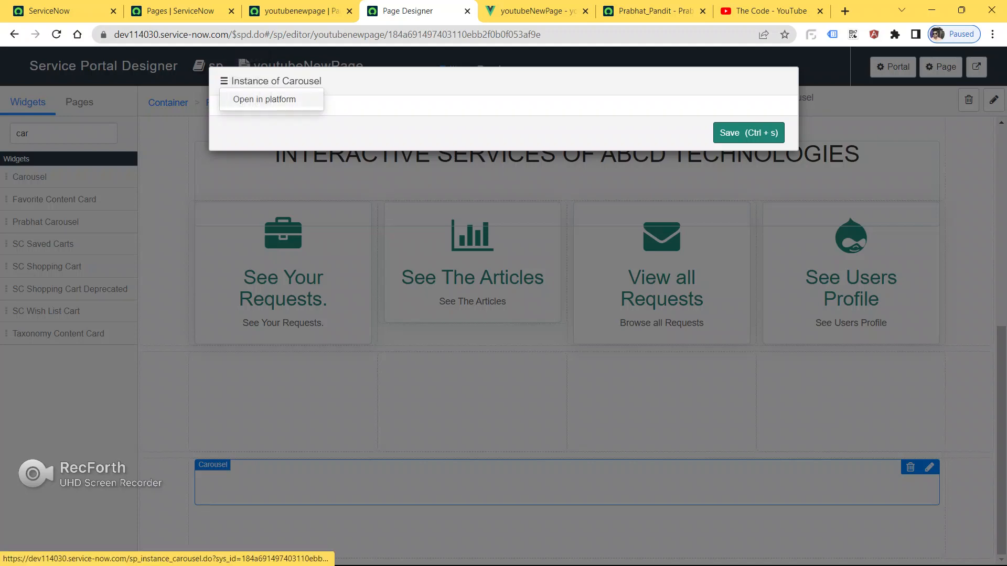
click(264, 99)
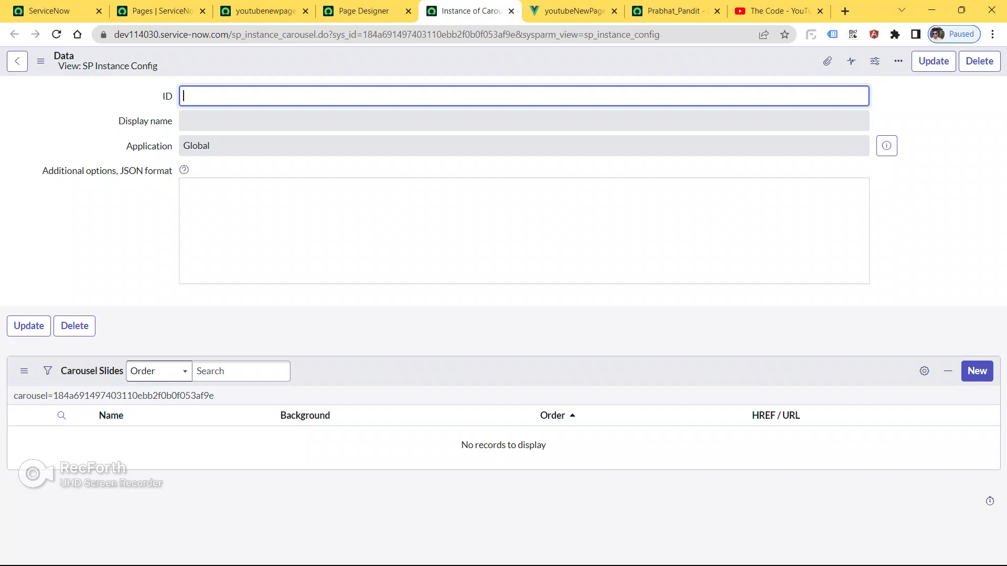
Set the carousel instance's ID to "youtube slider" and save the record without leaving it.
text(youtube slider)
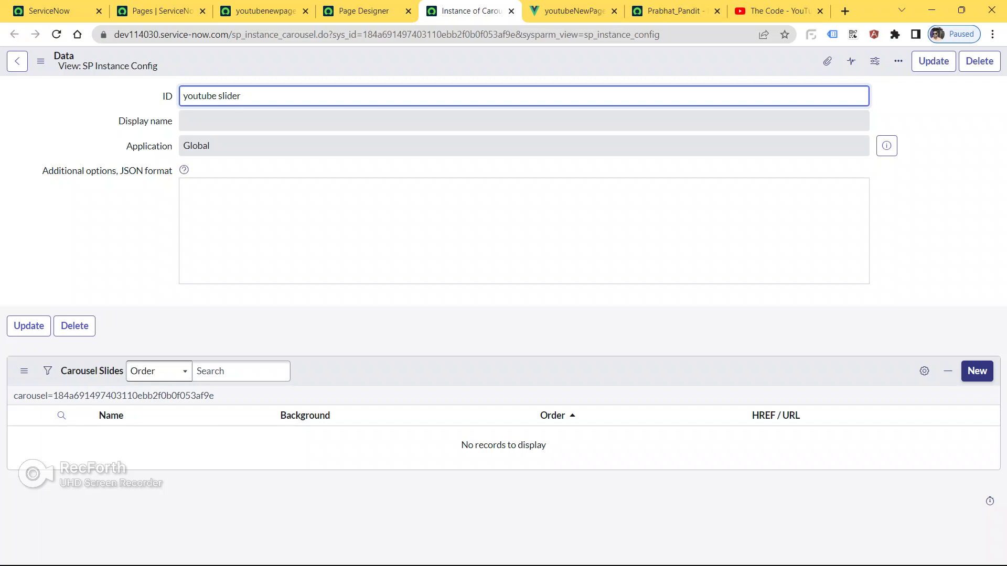
click(977, 371)
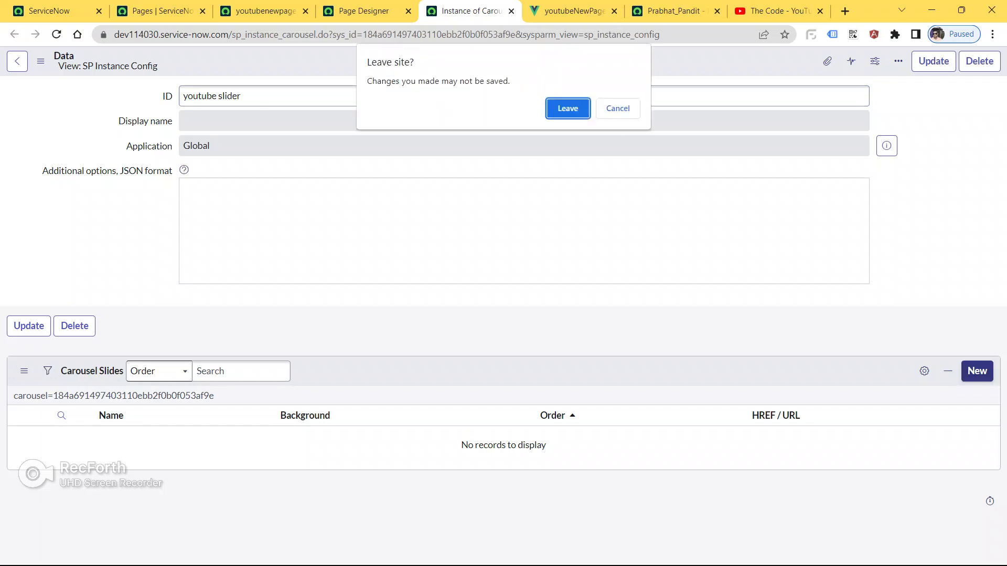
click(617, 108)
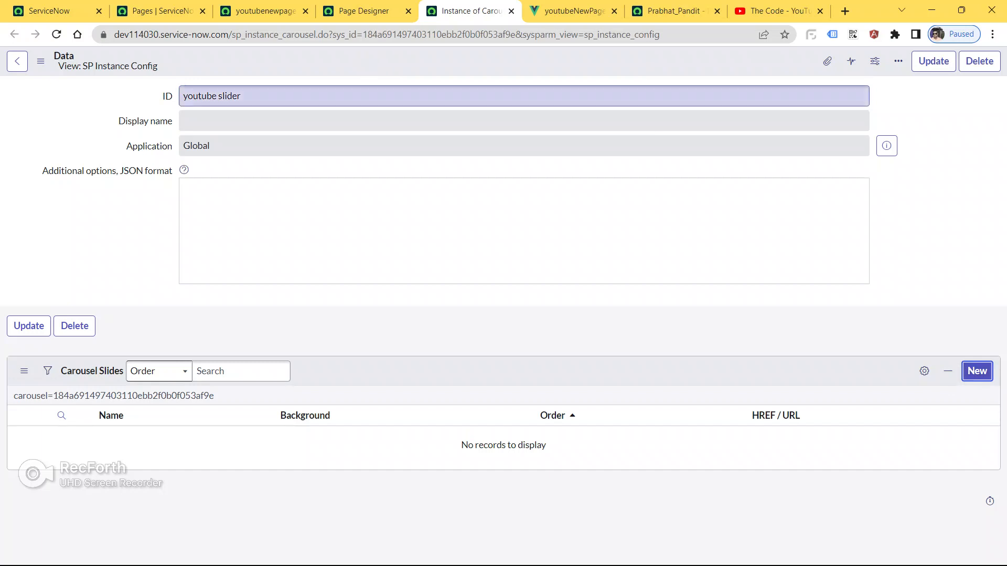
right_click(430, 58)
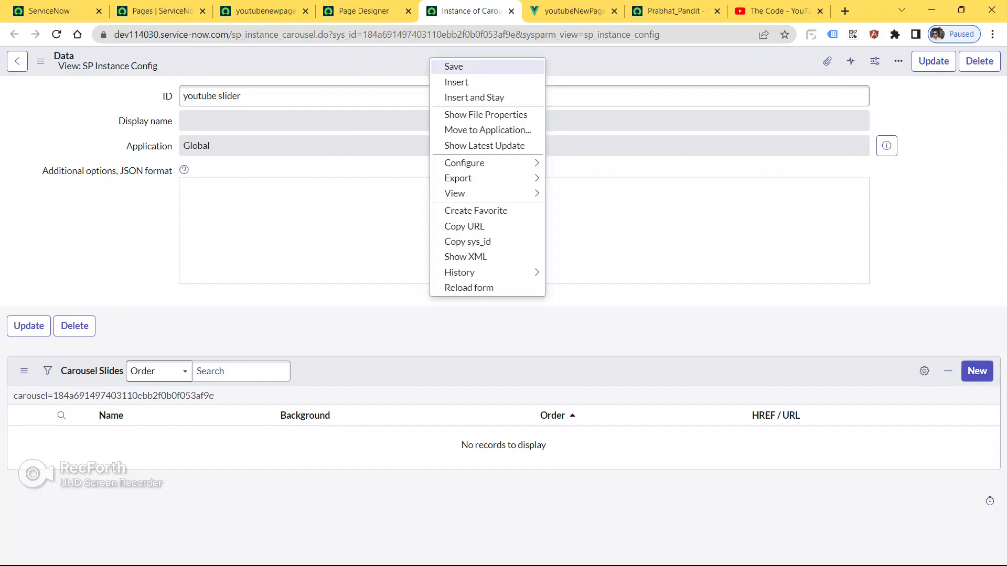
click(453, 66)
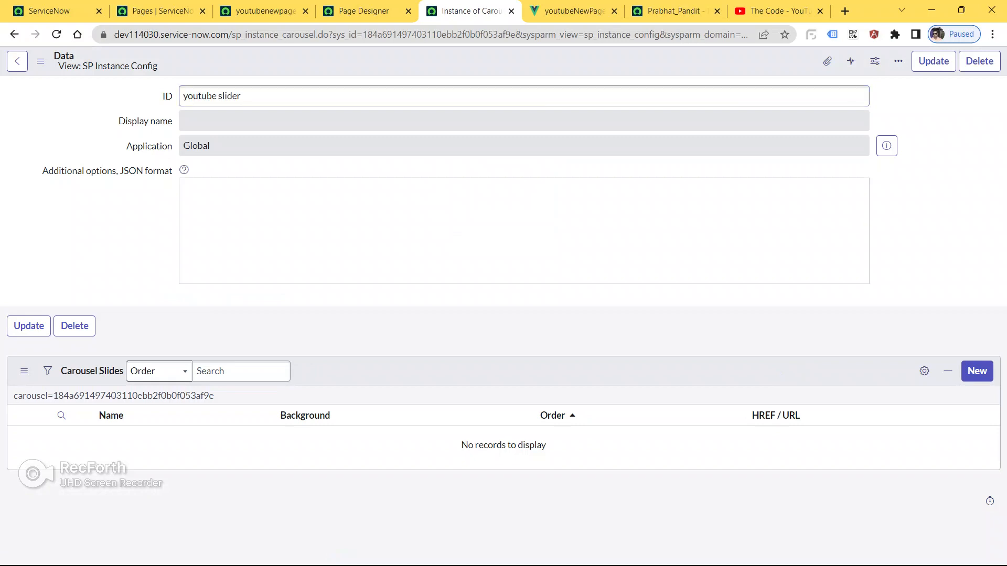
Start a new slide record for the carousel and name it "sliders one".
click(976, 371)
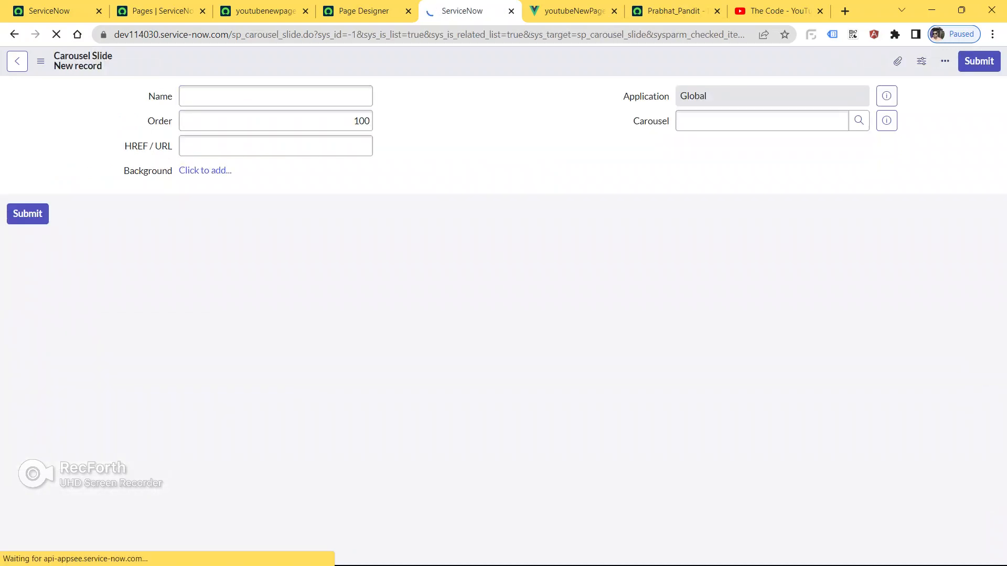
text(slider)
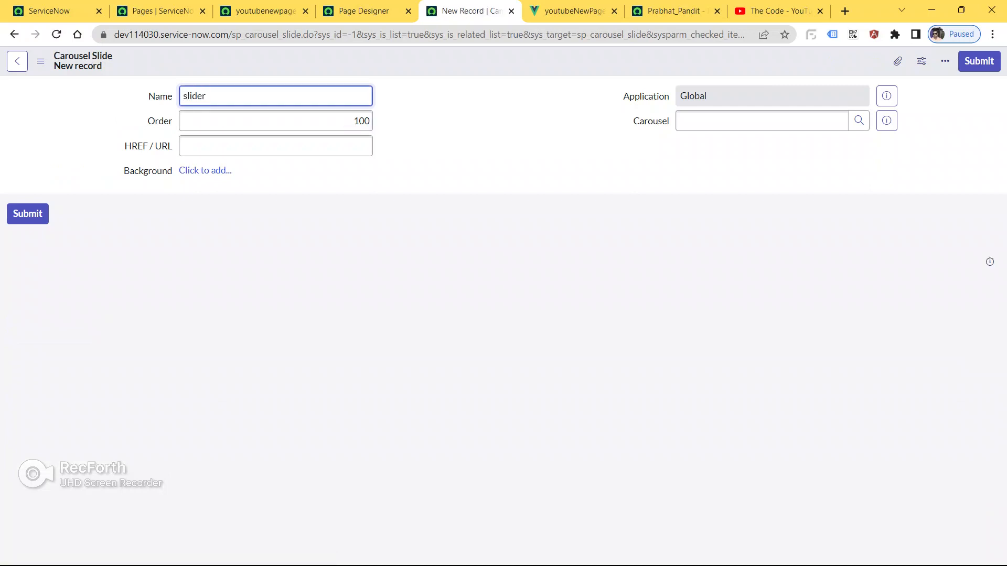
text(s one)
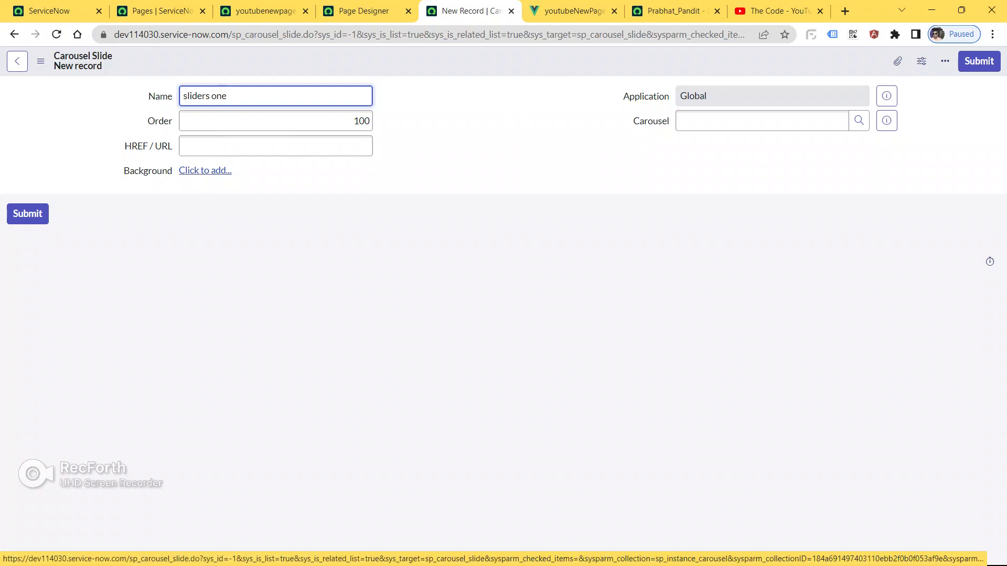
Upload landing-page-convert-more-leads.jpg as the slide's background, then save the slide and return to the carousel instance.
click(205, 170)
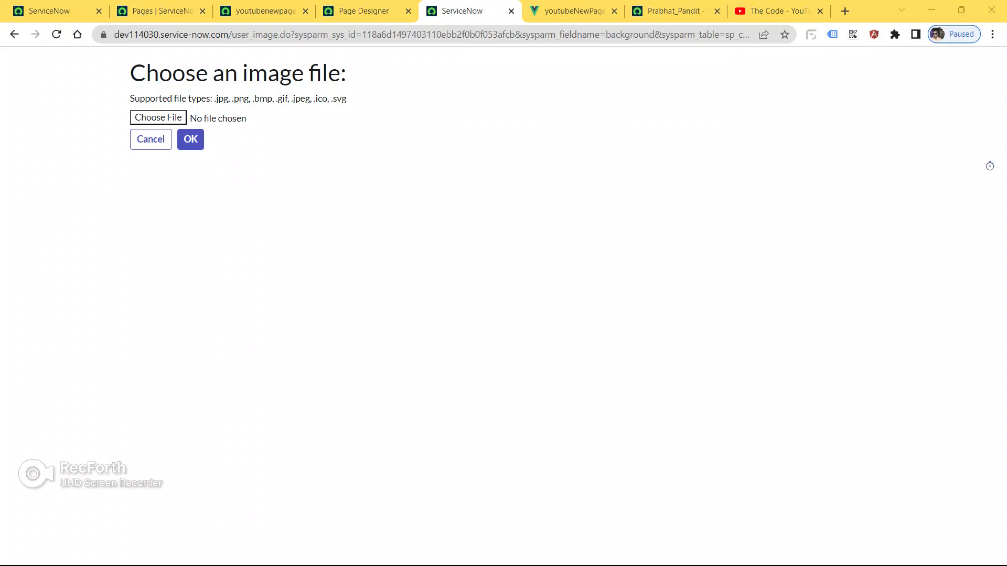
click(158, 118)
scroll(403, 294, down, 15)
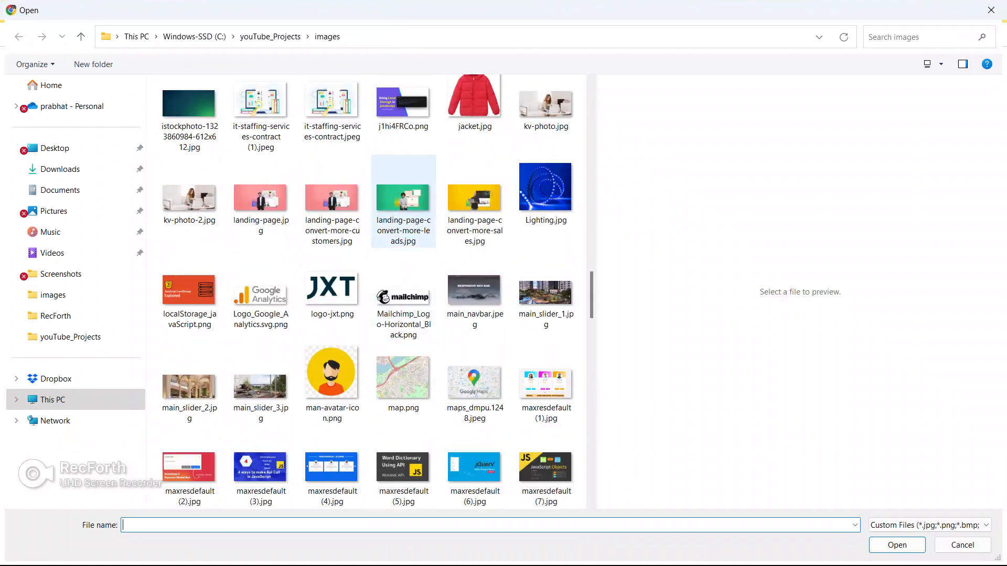
double_click(403, 201)
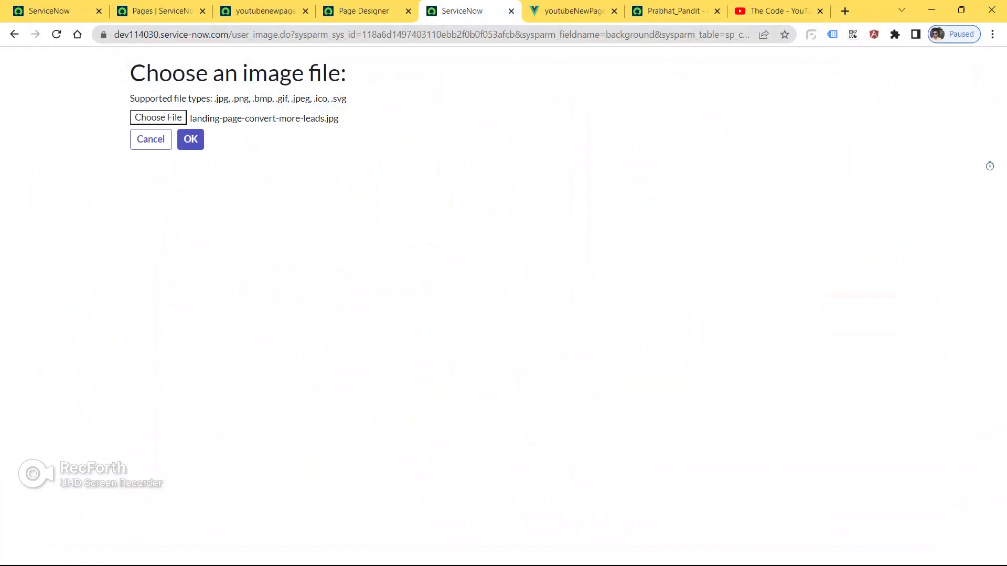
click(190, 139)
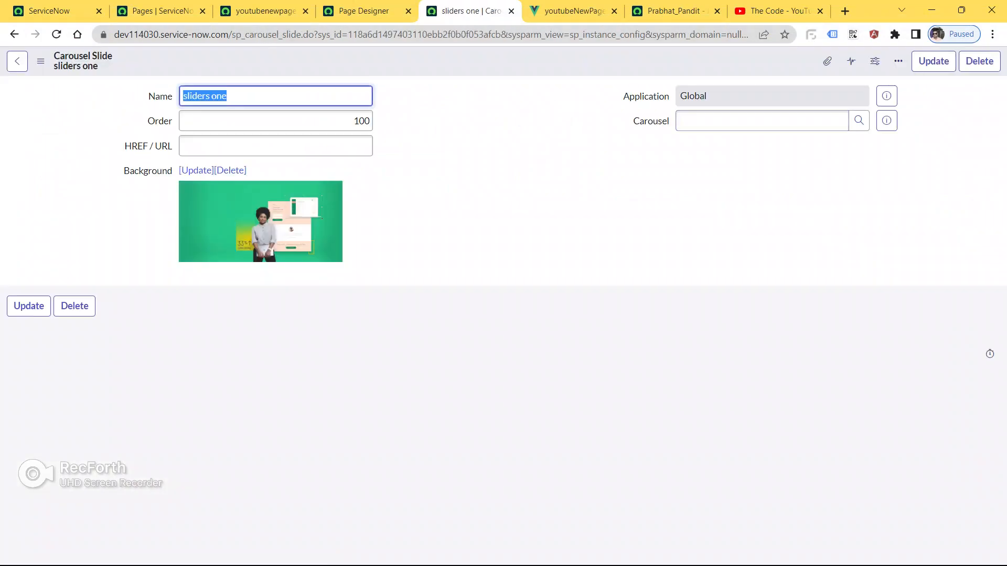
right_click(517, 55)
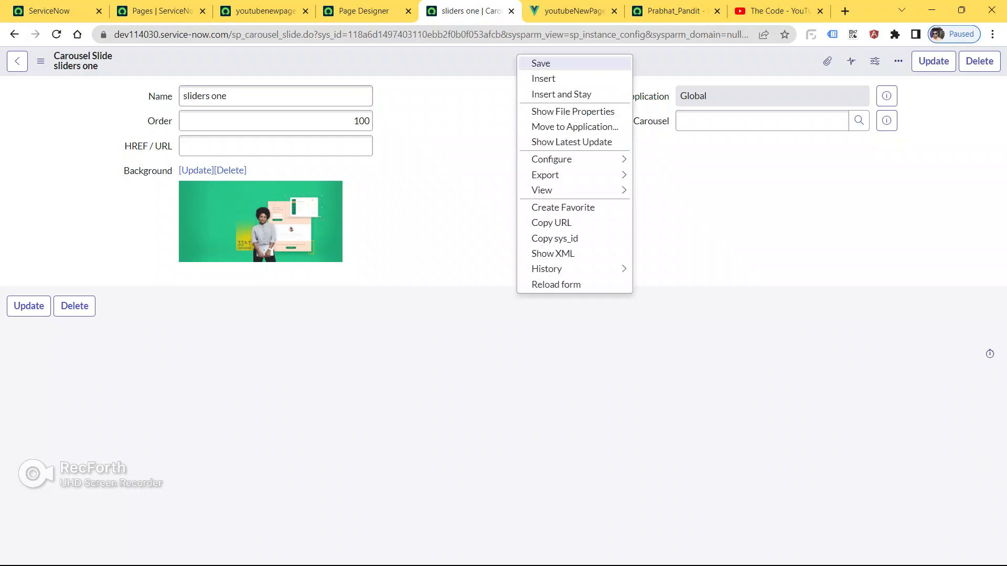
click(540, 63)
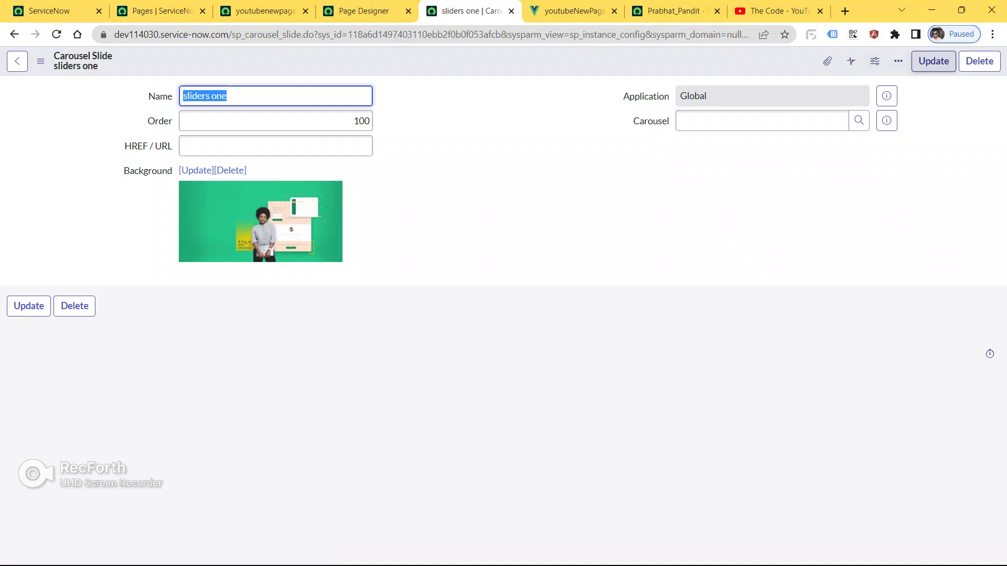
click(933, 61)
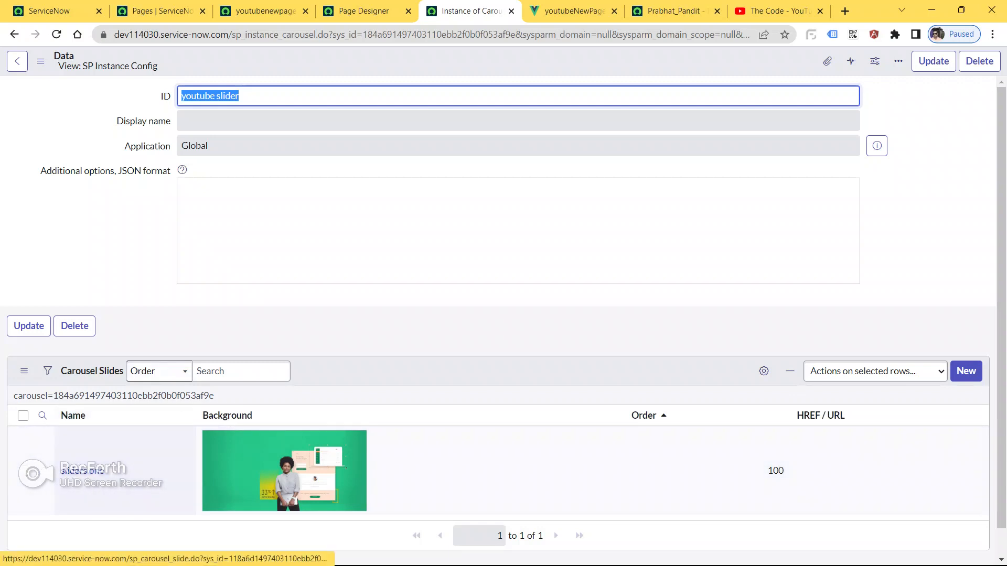
Update the carousel instance record, close its page, and save the Instance of Carousel settings in the page designer.
click(934, 61)
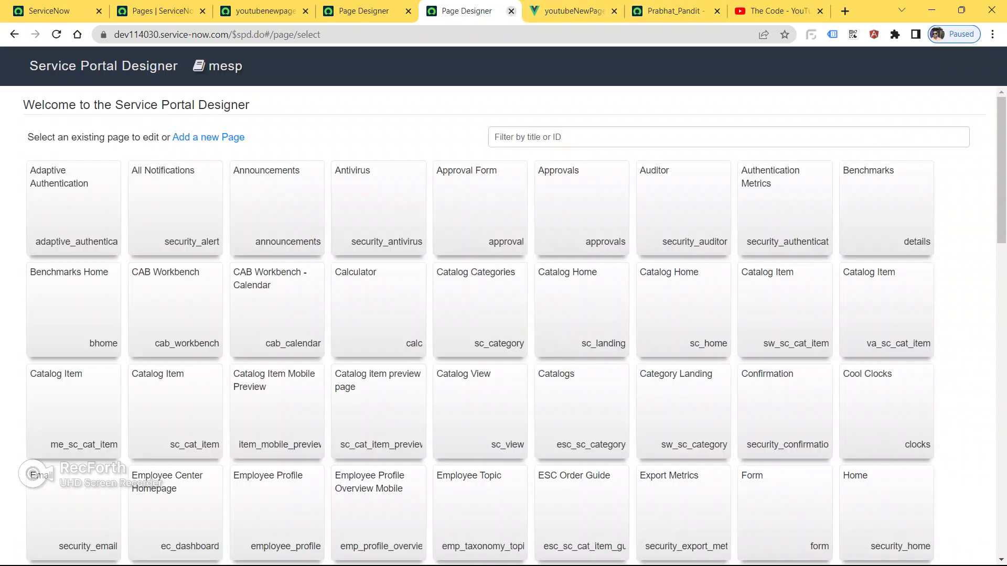
click(511, 11)
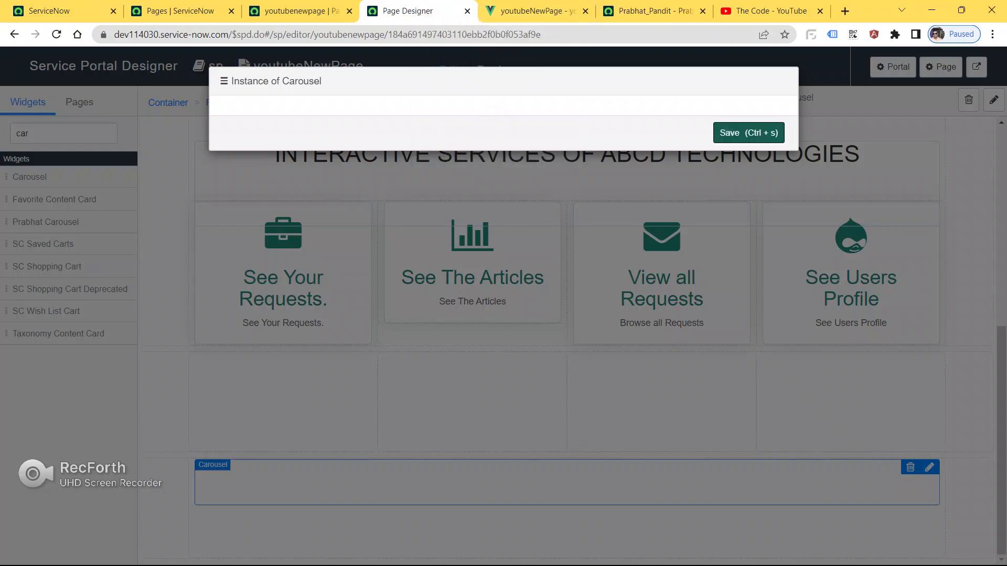
scroll(566, 294, down, 10)
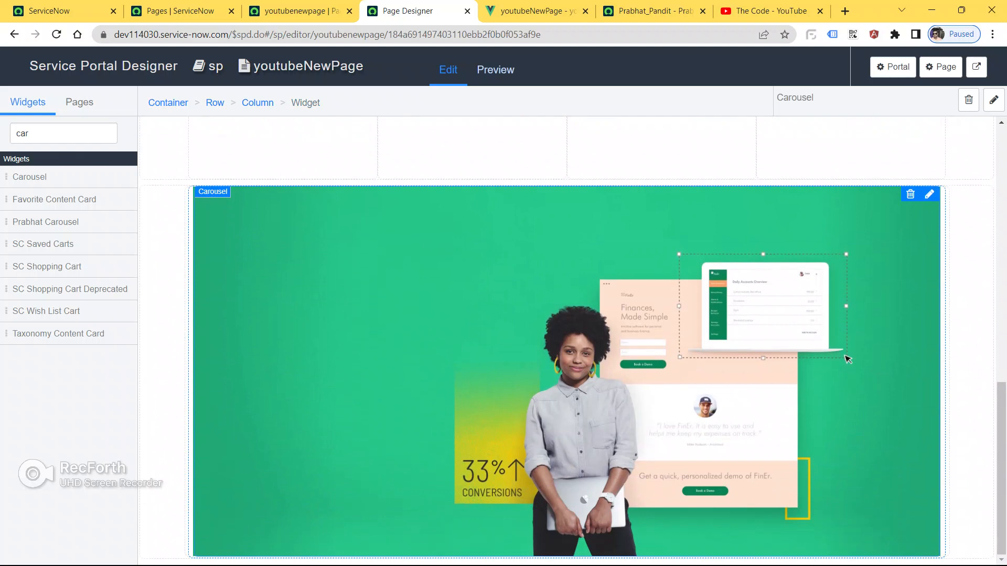
Reload the youtubenewpage portal page and check how the carousel renders below the service cards.
click(535, 10)
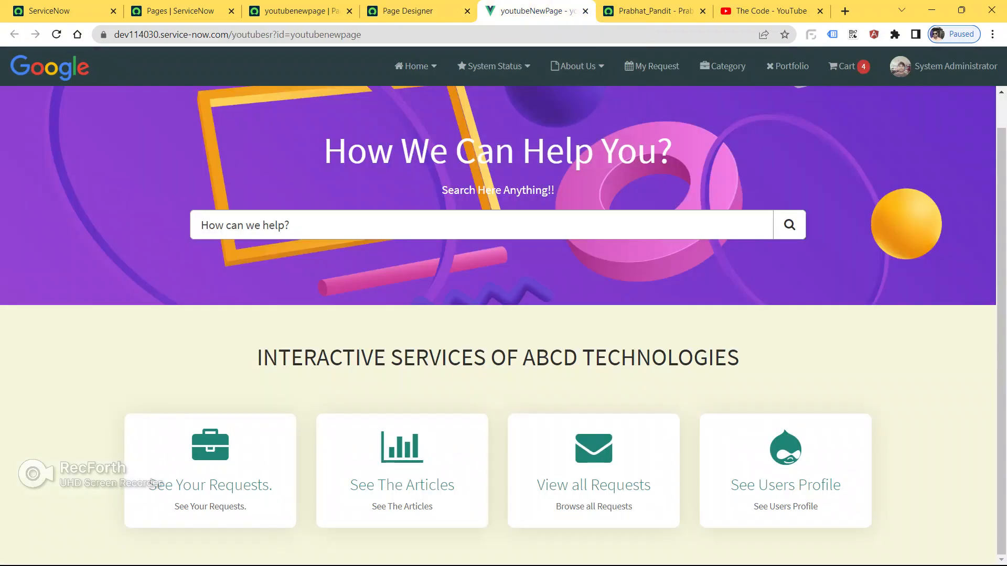
key(ctrl+l)
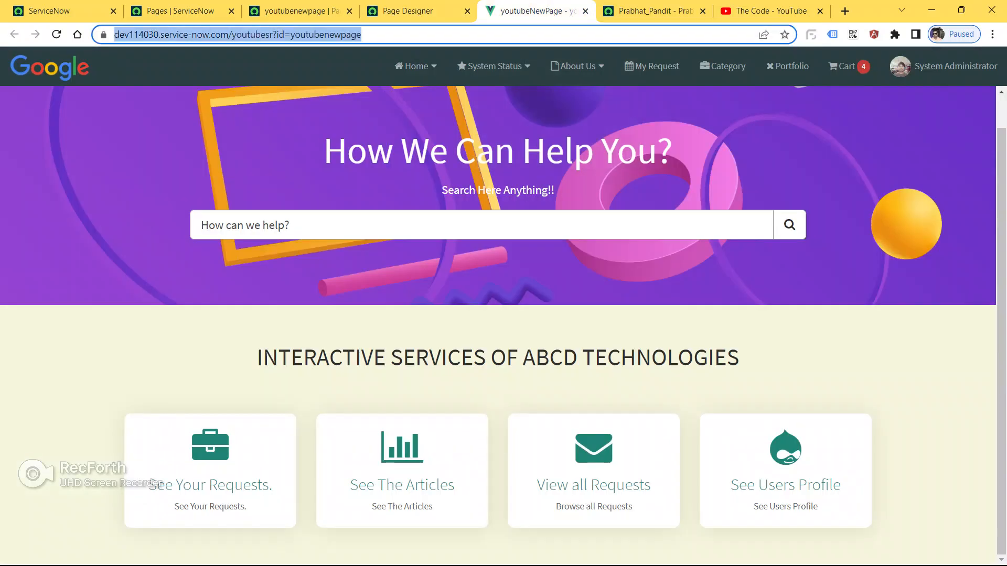
key(Return)
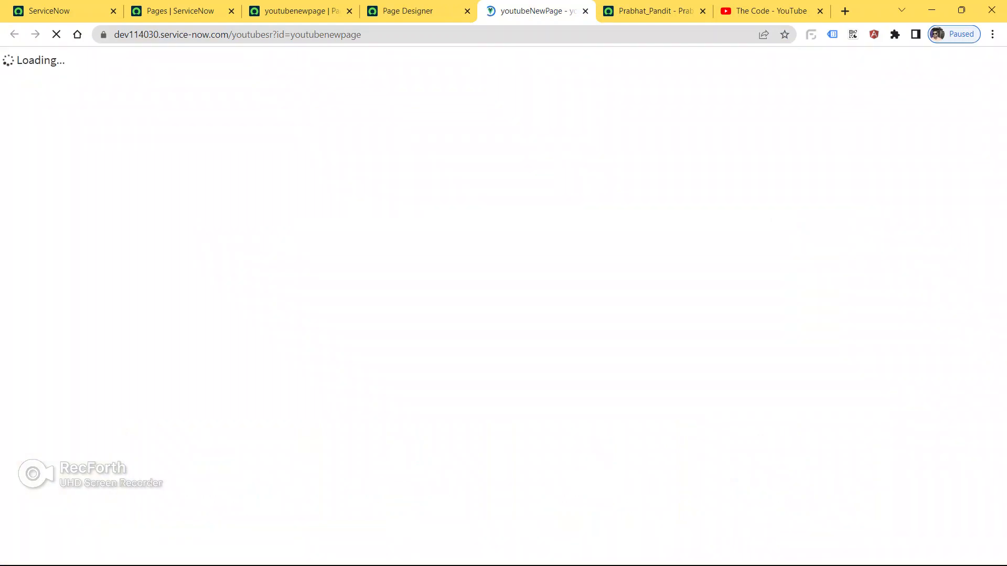
scroll(779, 369, down, 7)
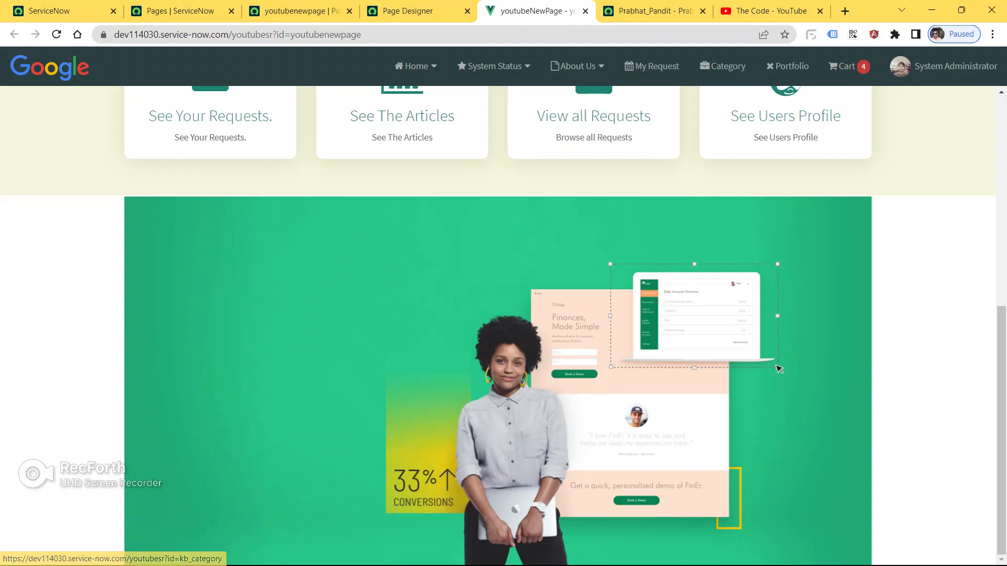
Return to the page designer and reopen the Carousel widget's instance record in the platform.
key(ctrl+shift+Tab)
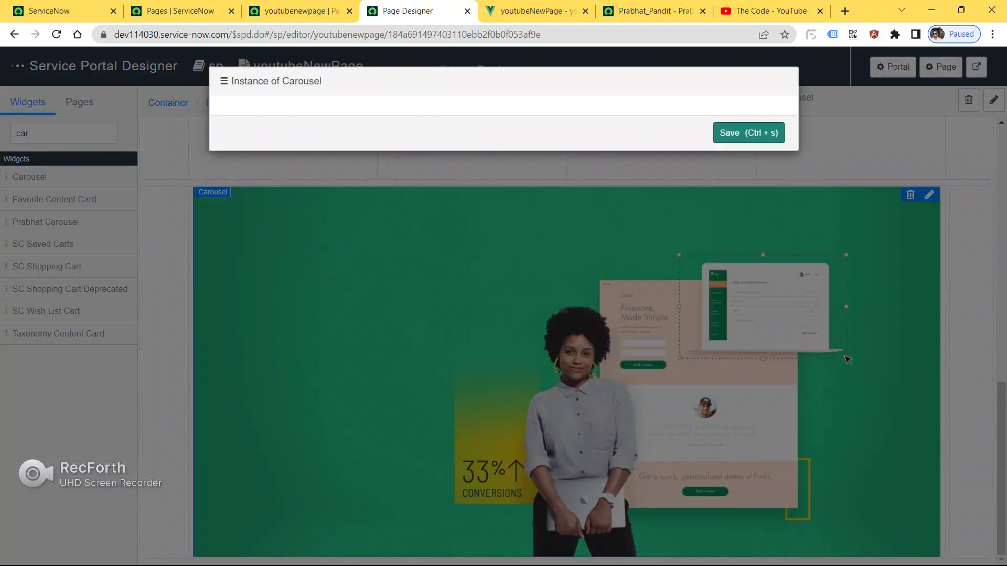
click(224, 81)
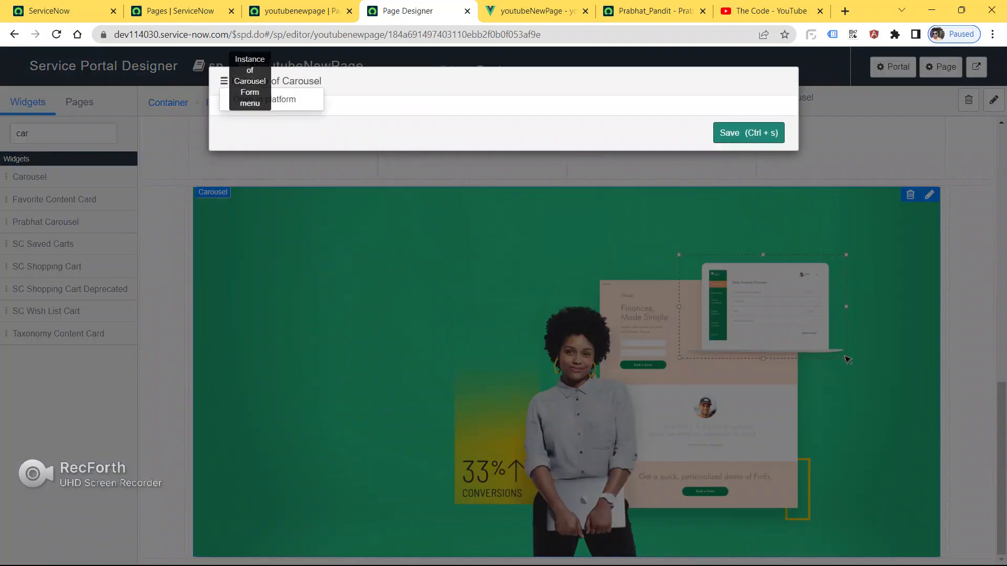
click(264, 99)
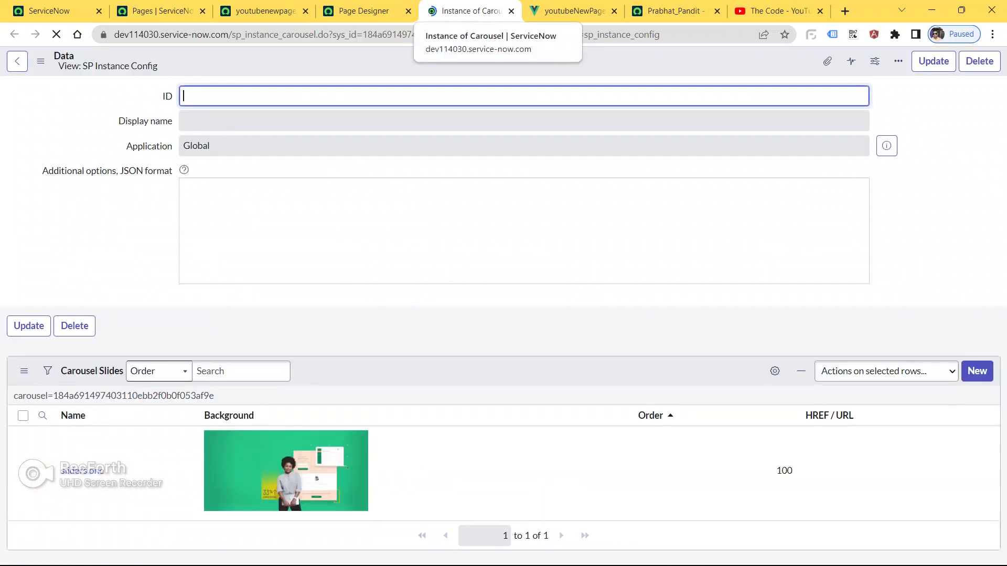
scroll(503, 316, down, 1)
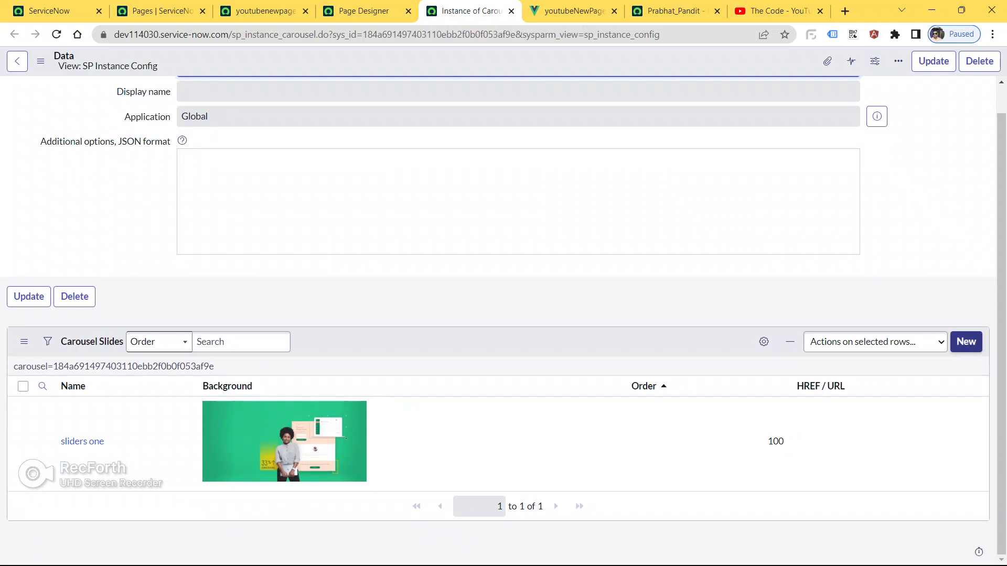
Start a second slide record for the carousel with order 200 and the name "sliders2".
click(966, 342)
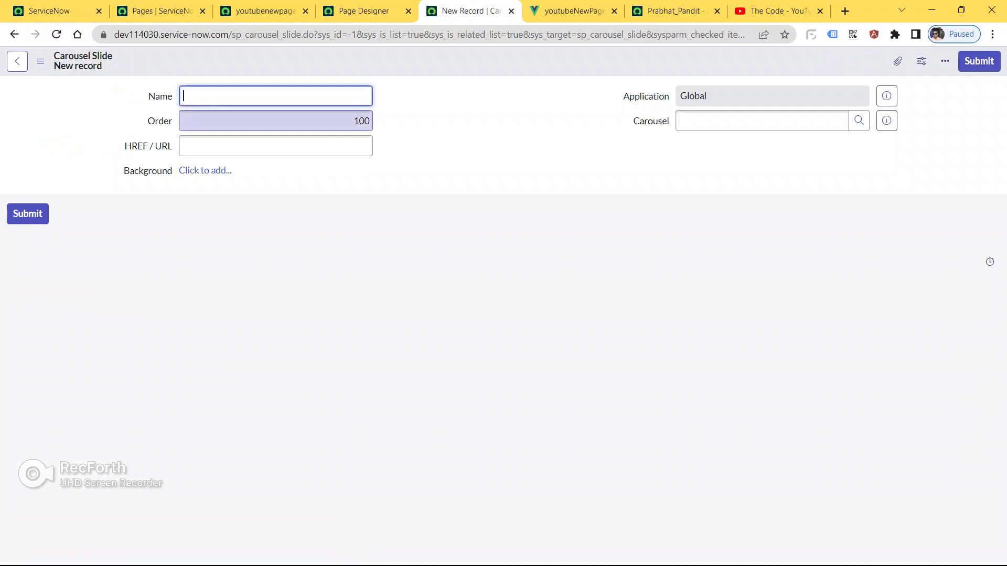
click(359, 120)
key(BackSpace)
text(2)
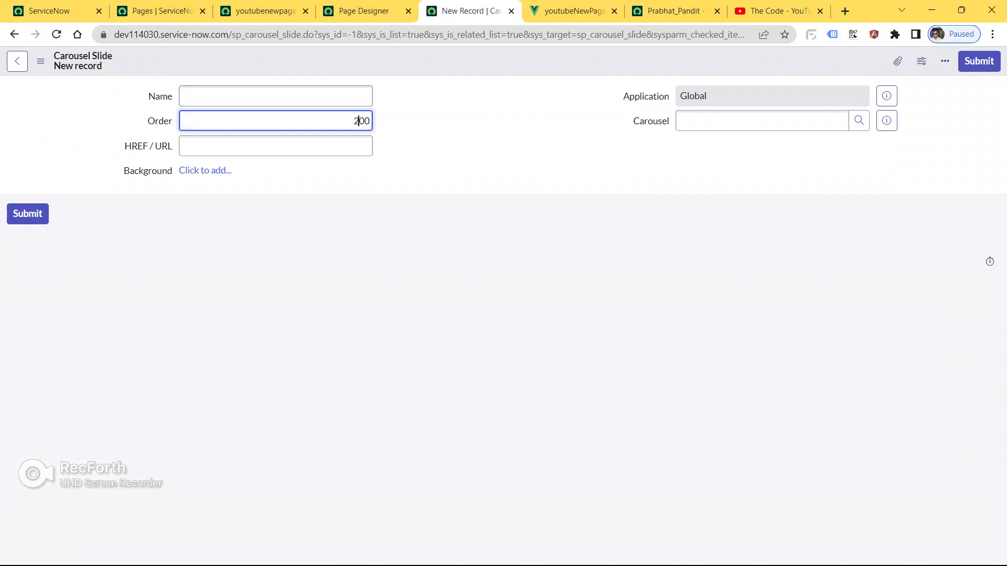
click(325, 96)
key(ctrl+v)
key(ctrl+z)
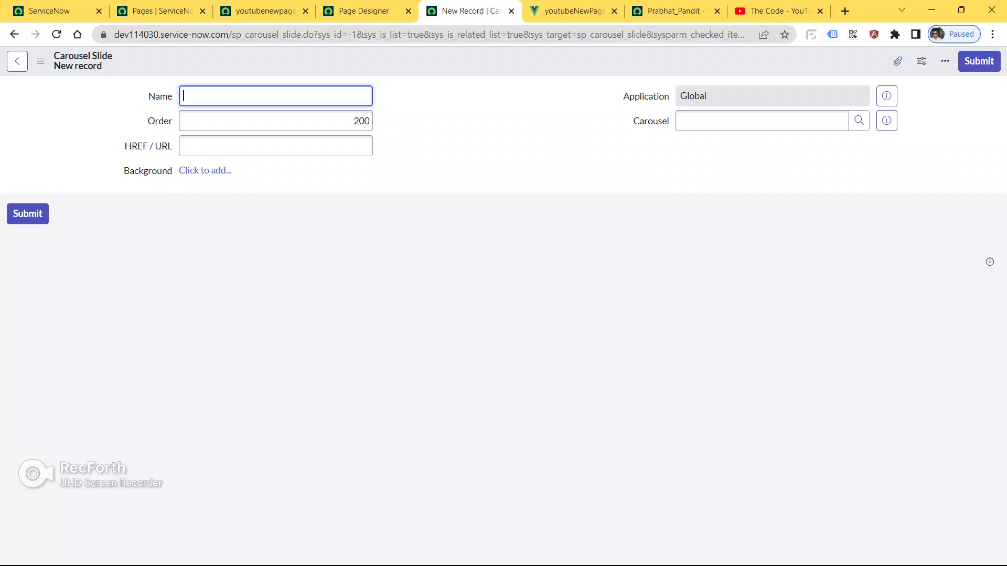
text(sliders2)
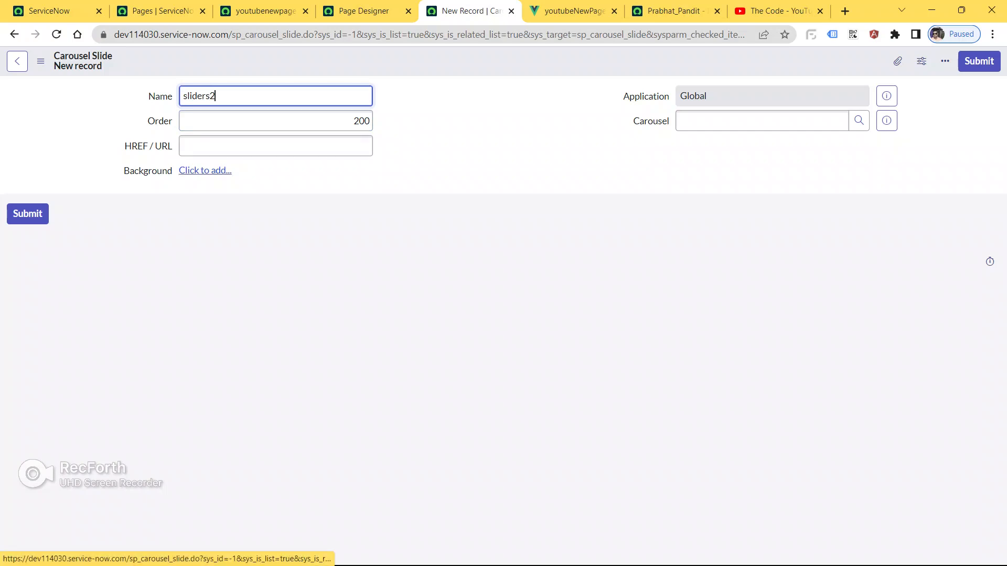
Upload landing-page.jpg as the second slide's background, then update the slide and return to the carousel instance.
click(205, 170)
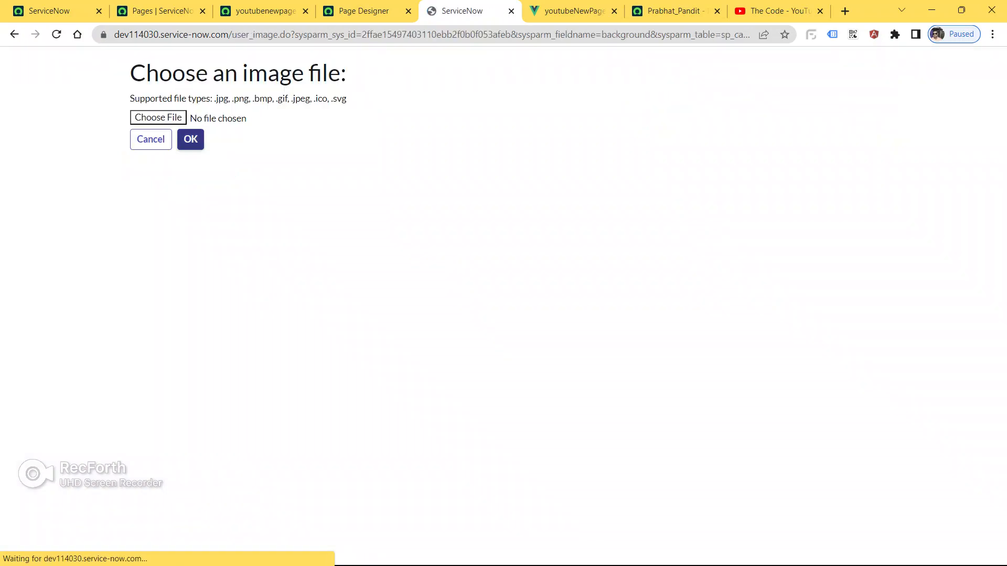
click(158, 117)
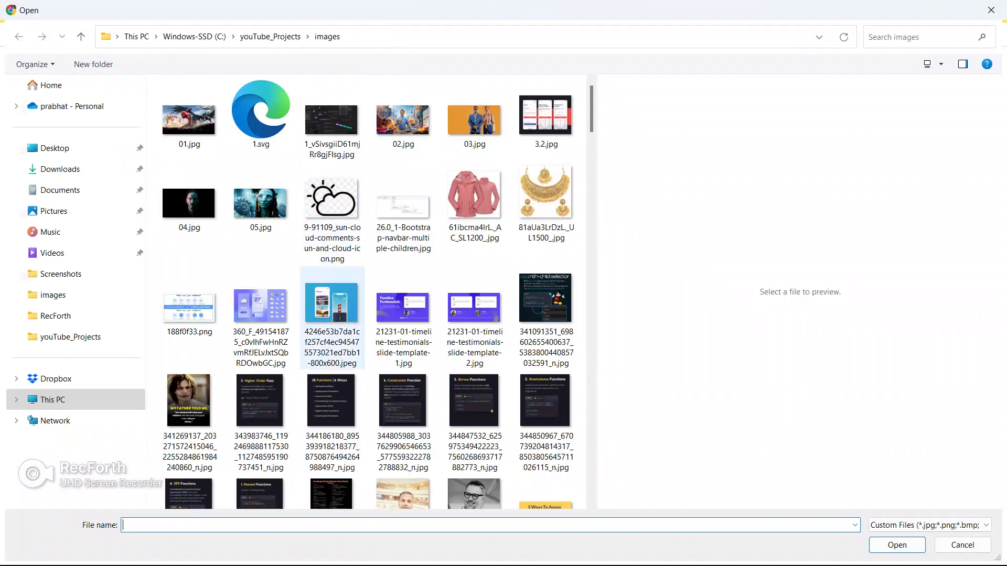
scroll(332, 352, down, 5)
scroll(332, 352, down, 10)
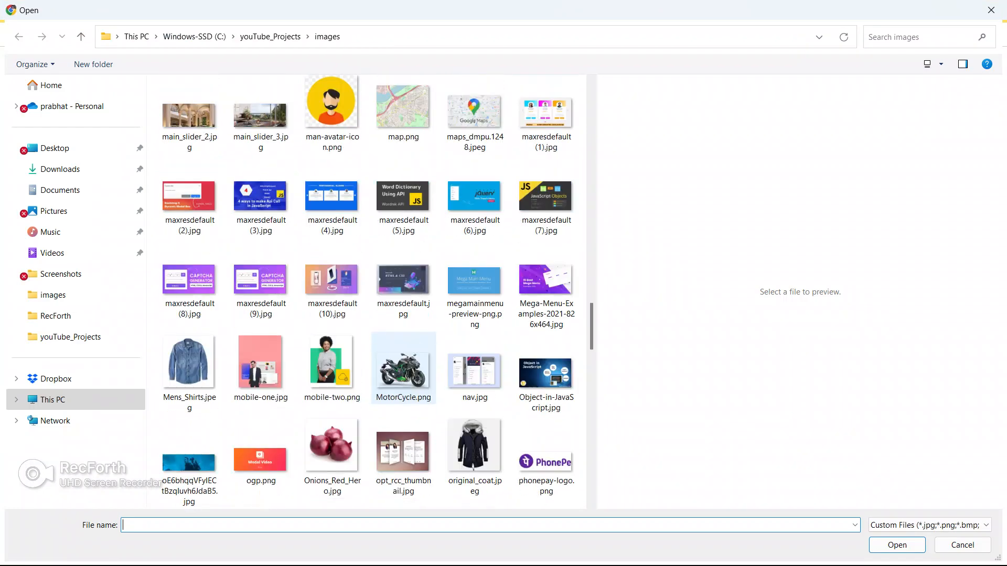
scroll(332, 209, up, 8)
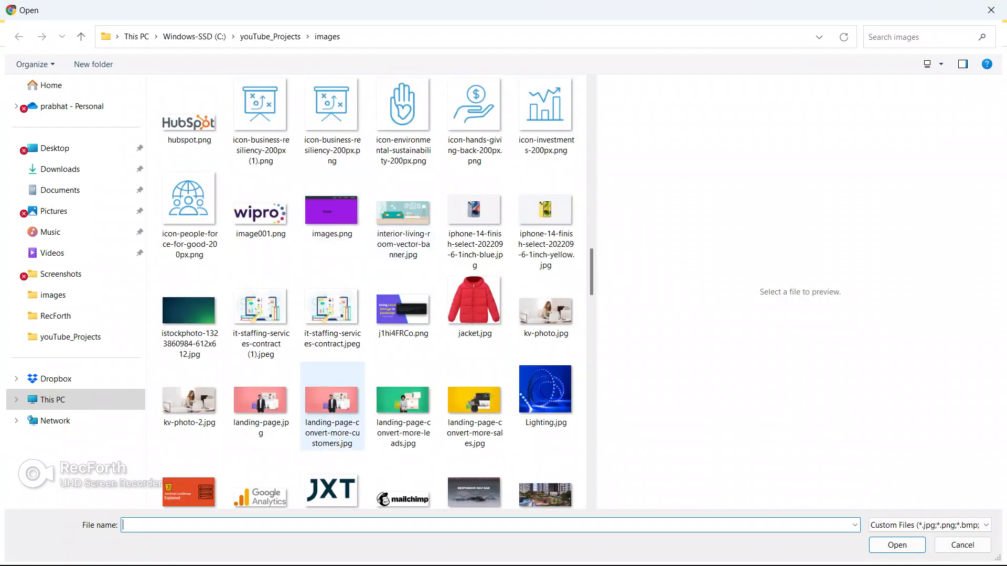
double_click(260, 402)
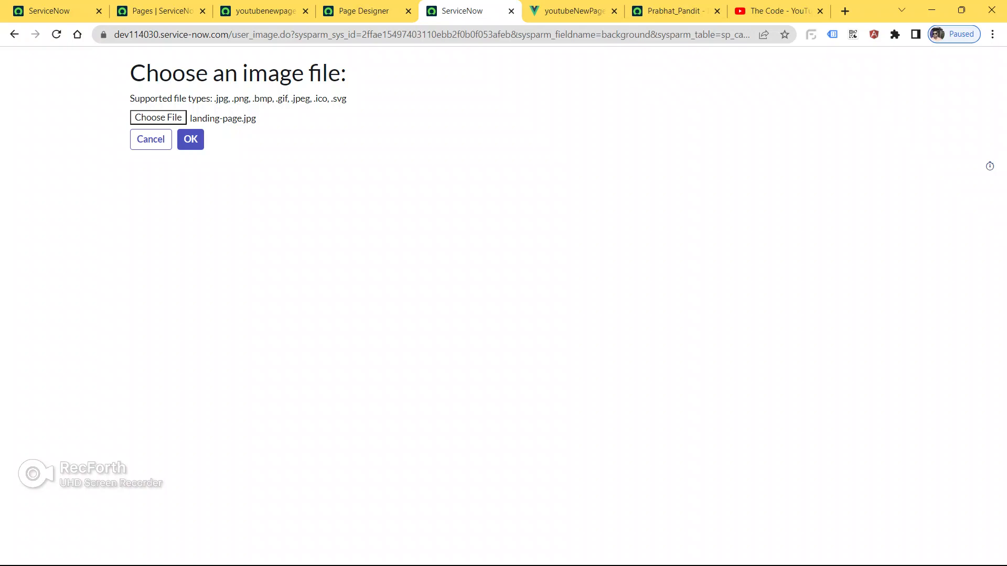
click(191, 140)
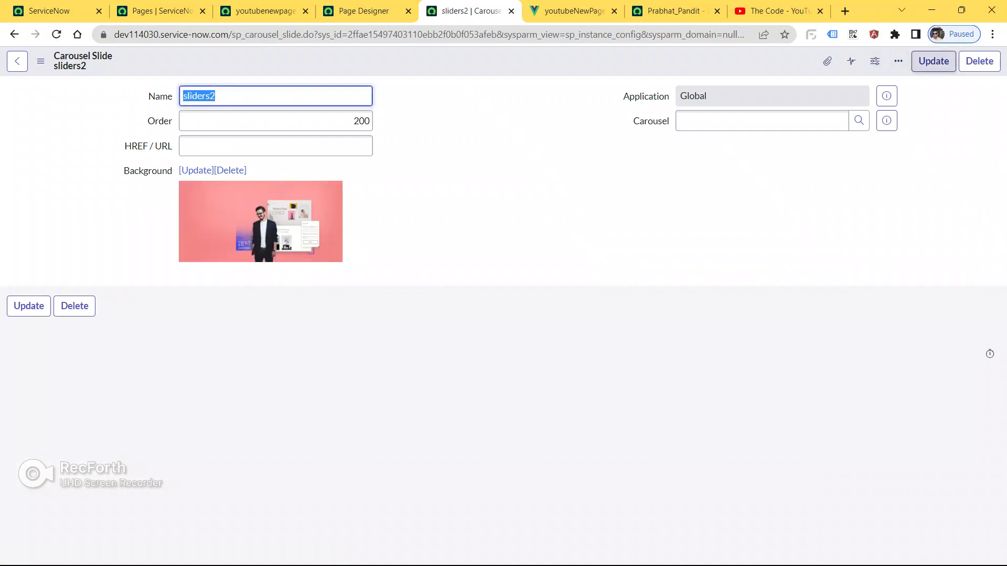
click(933, 61)
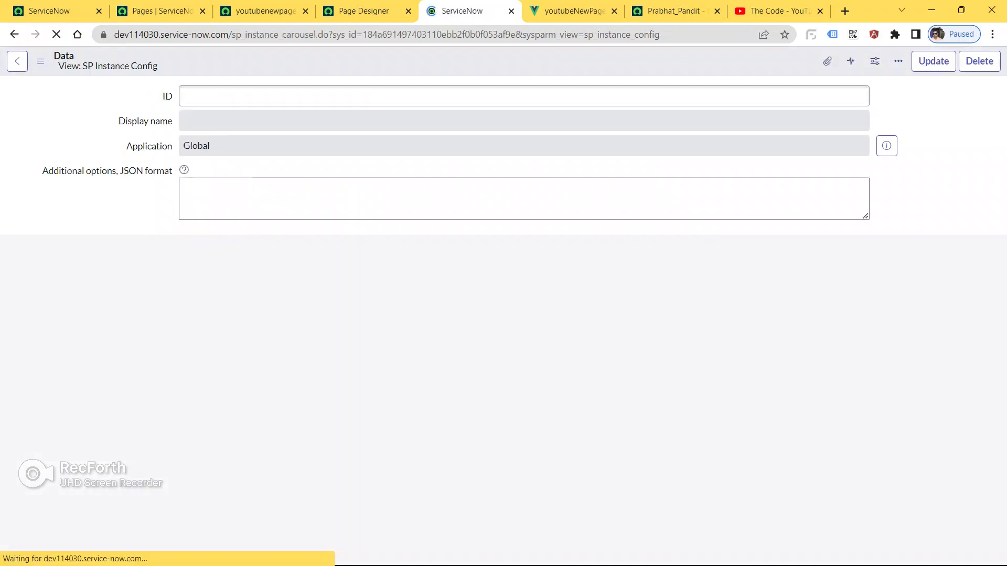
scroll(504, 314, down, 3)
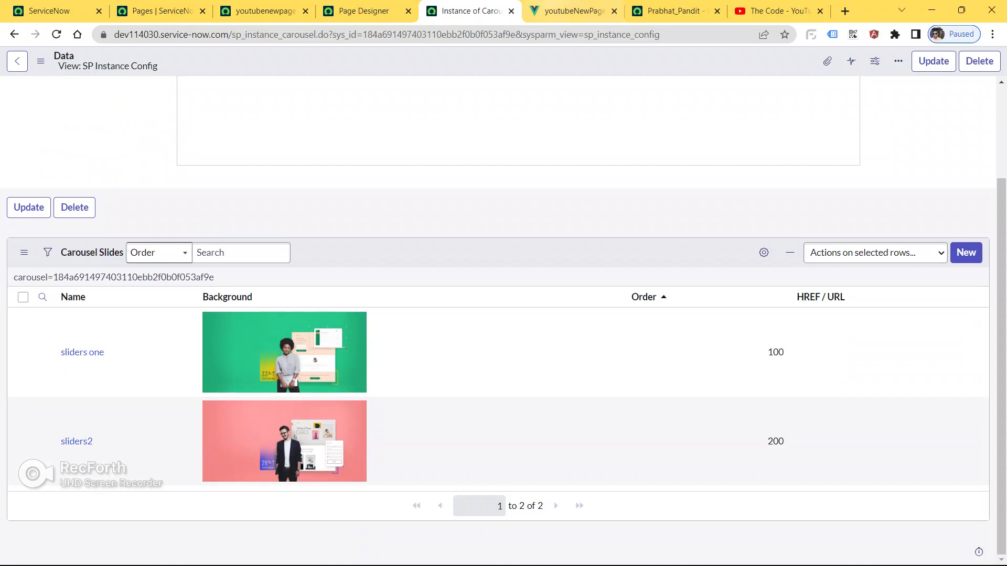
Reload the youtubenewpage portal page and cycle through the carousel slides in both directions.
click(574, 10)
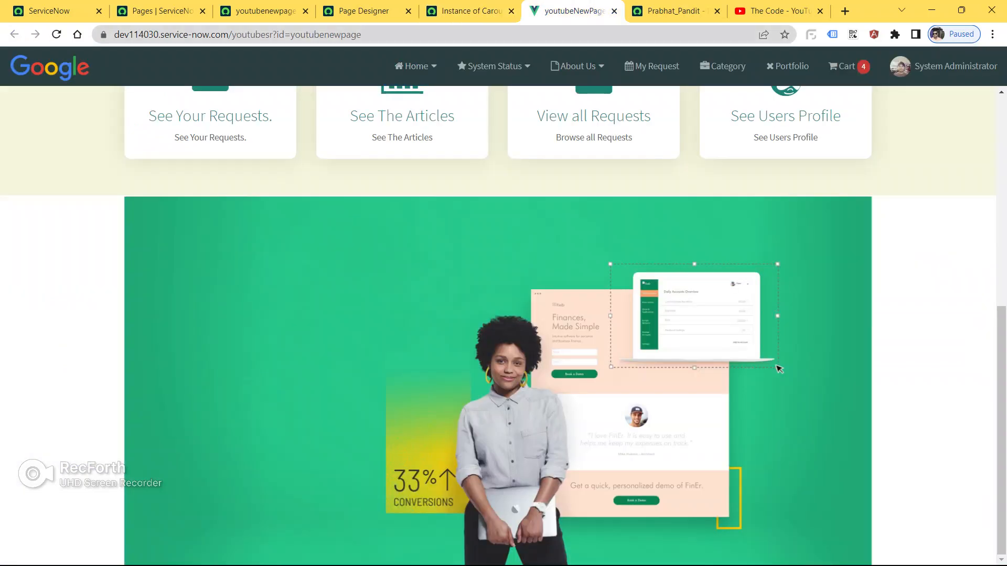
click(503, 35)
click(471, 10)
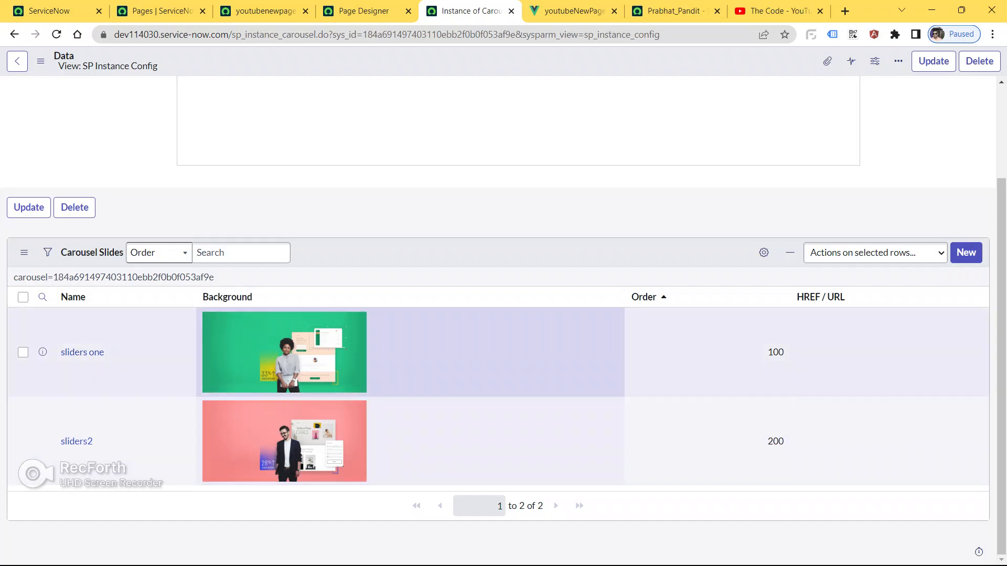
scroll(367, 440, up, 2)
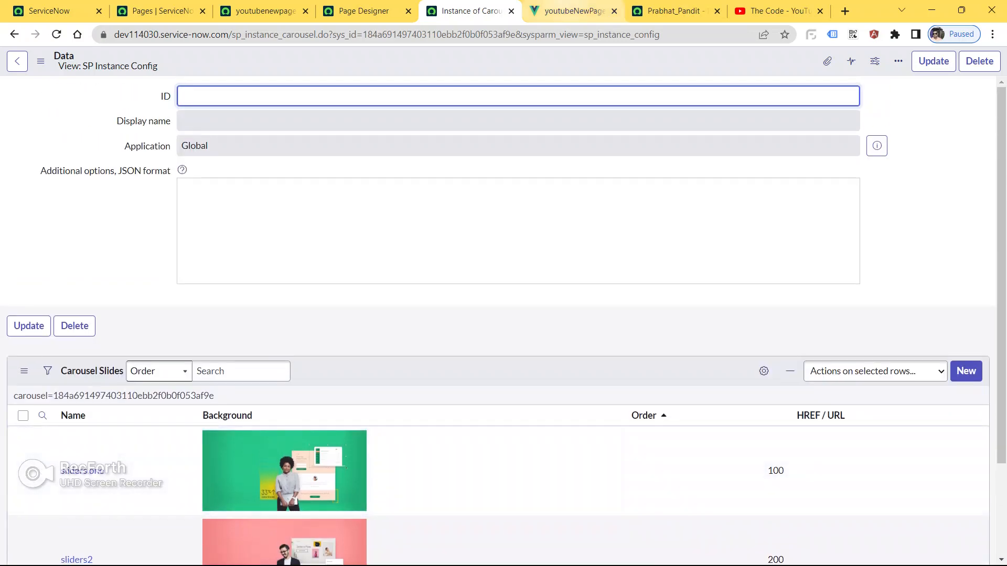
click(574, 11)
key(F5)
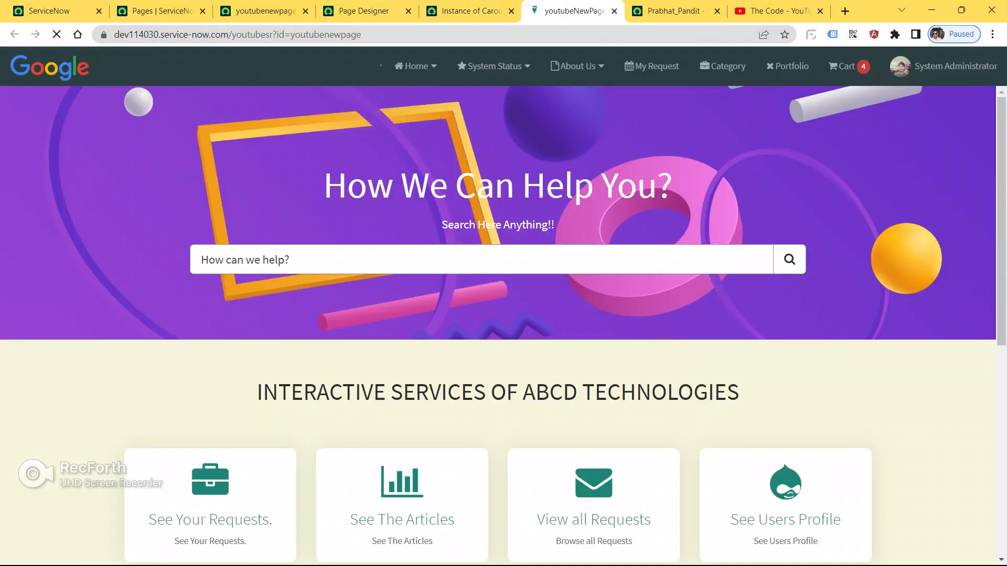
scroll(778, 368, down, 8)
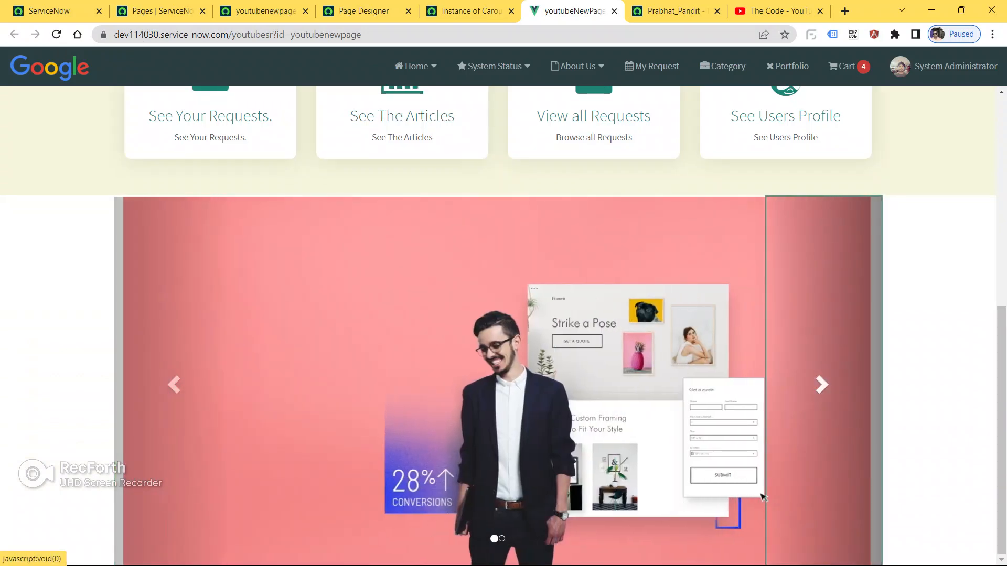
click(821, 385)
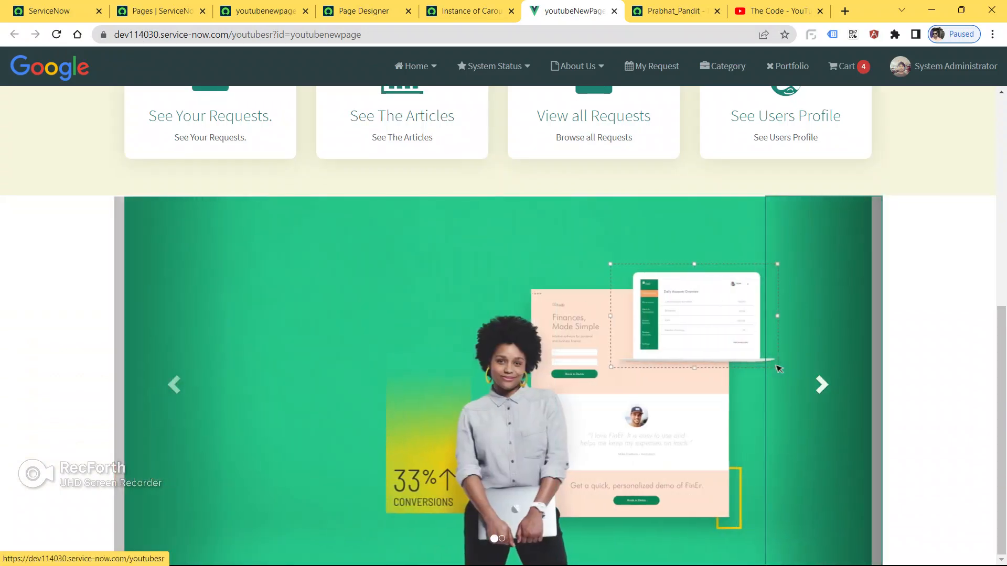
click(174, 385)
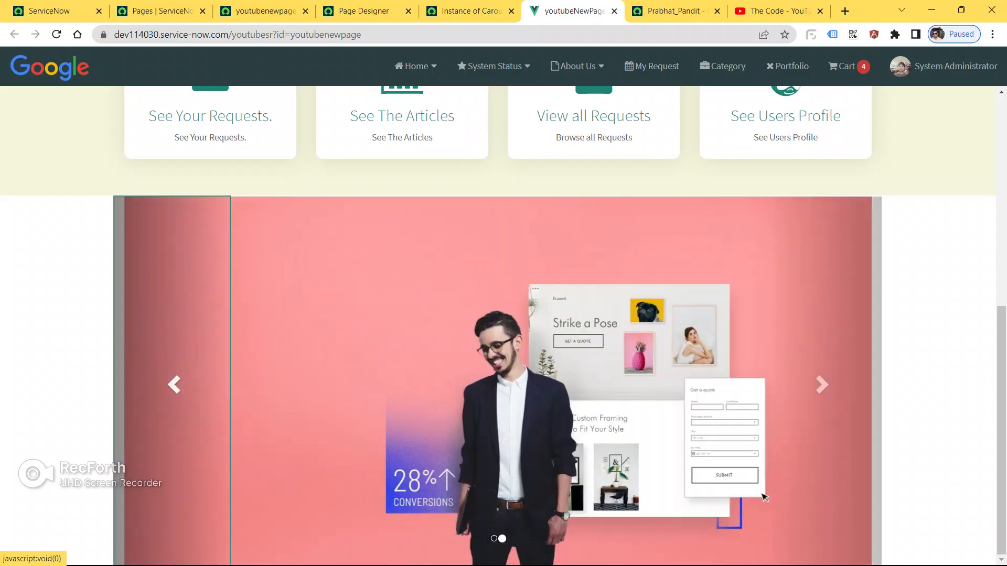
click(174, 385)
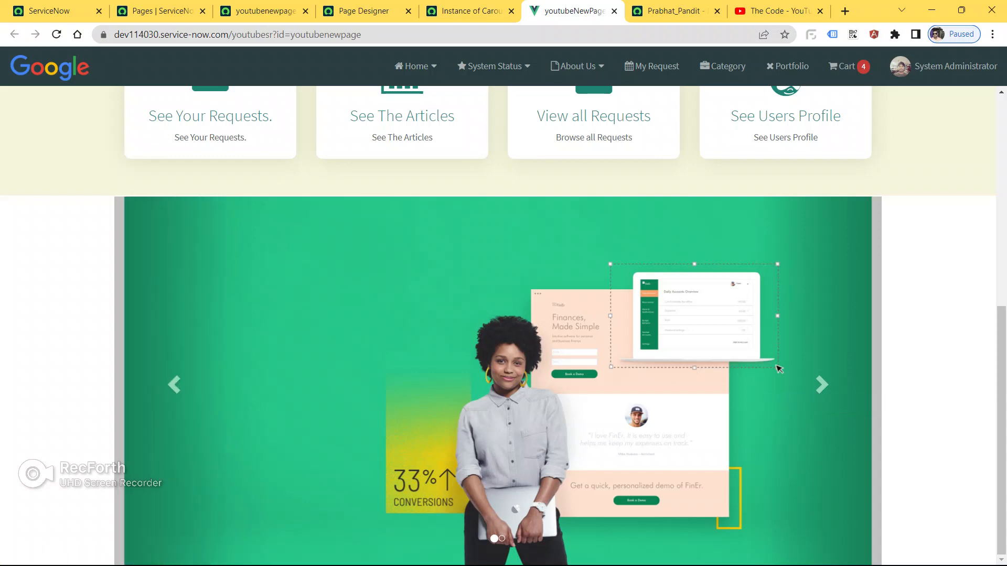
Compare the new page's carousel with the full-width carousel on the finished example portal.
key(ctrl+Tab)
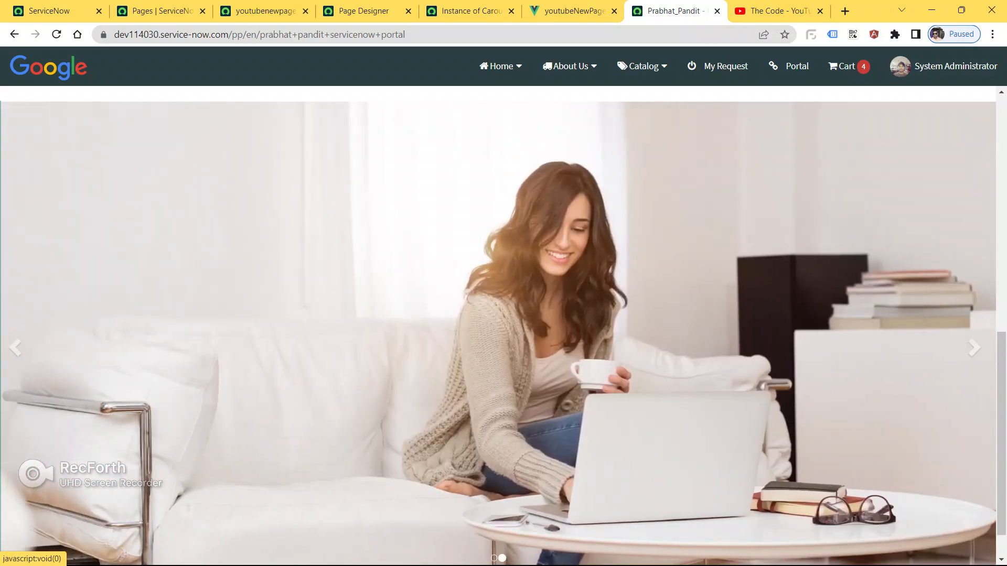
click(15, 348)
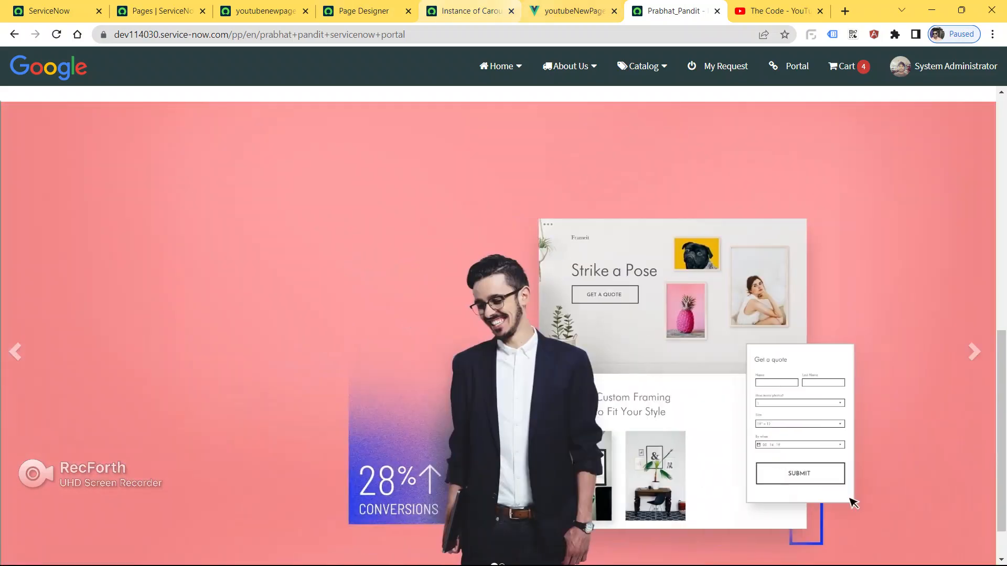
click(572, 11)
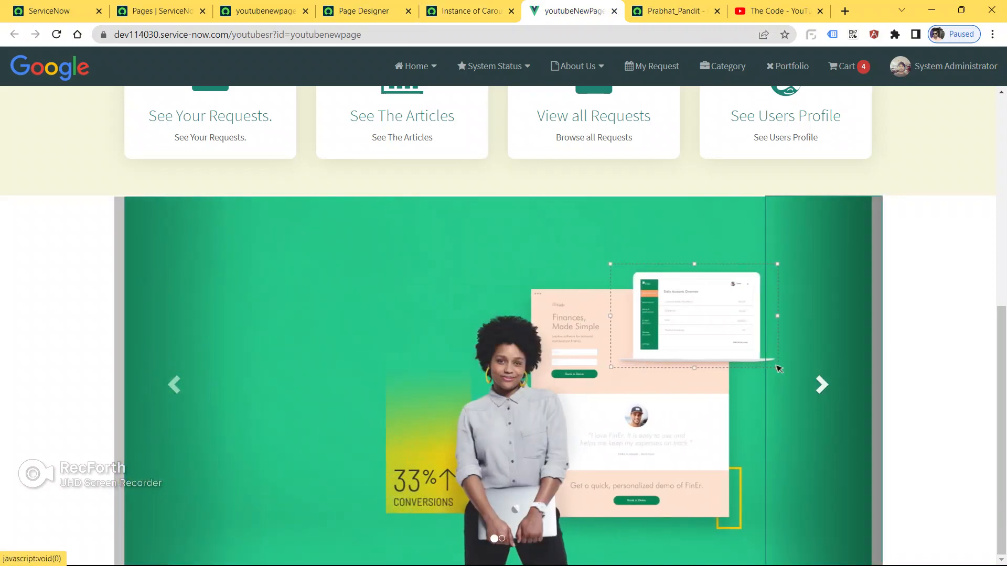
click(778, 369)
click(778, 368)
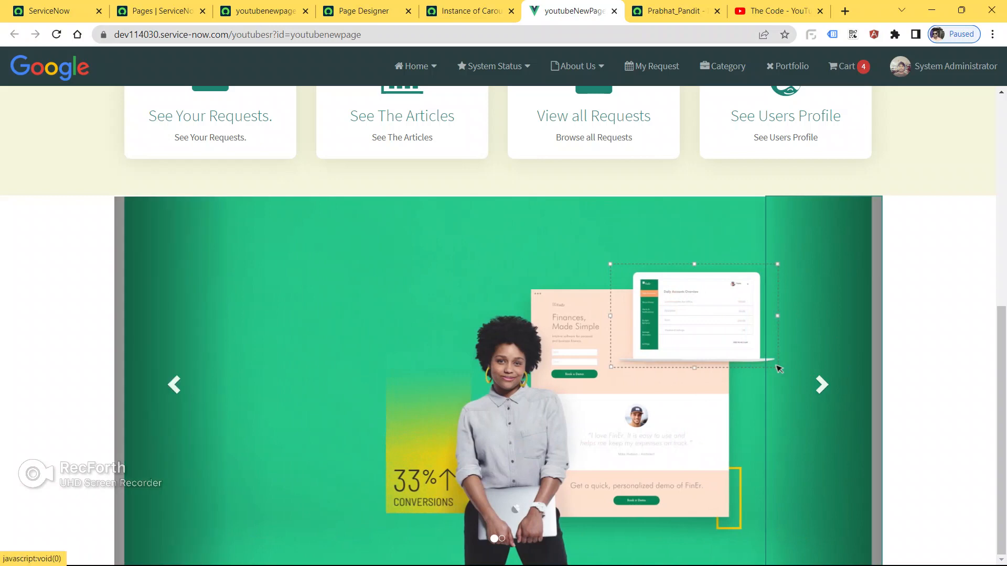
Start a third slide record for the carousel instance with order 300.
click(778, 369)
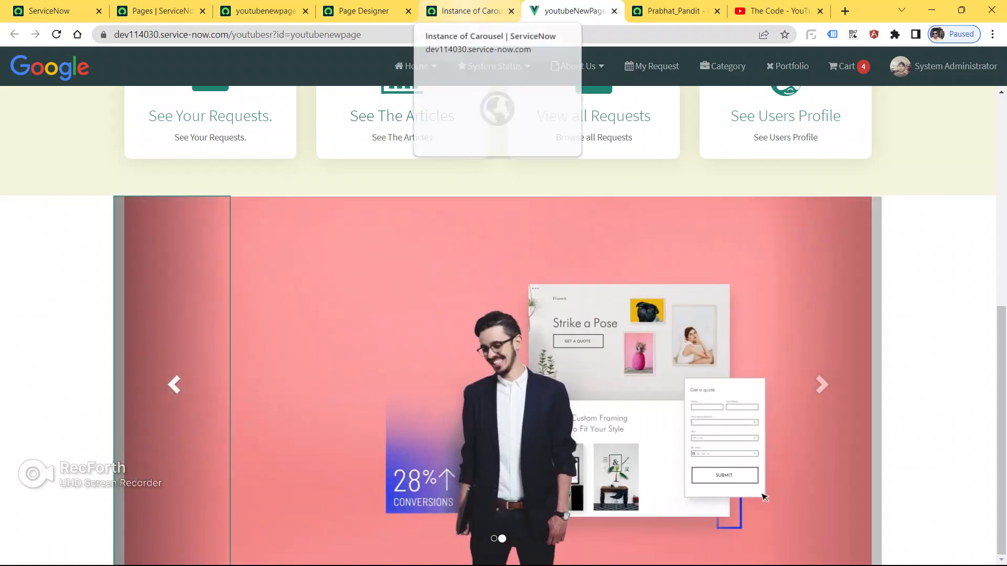
click(469, 10)
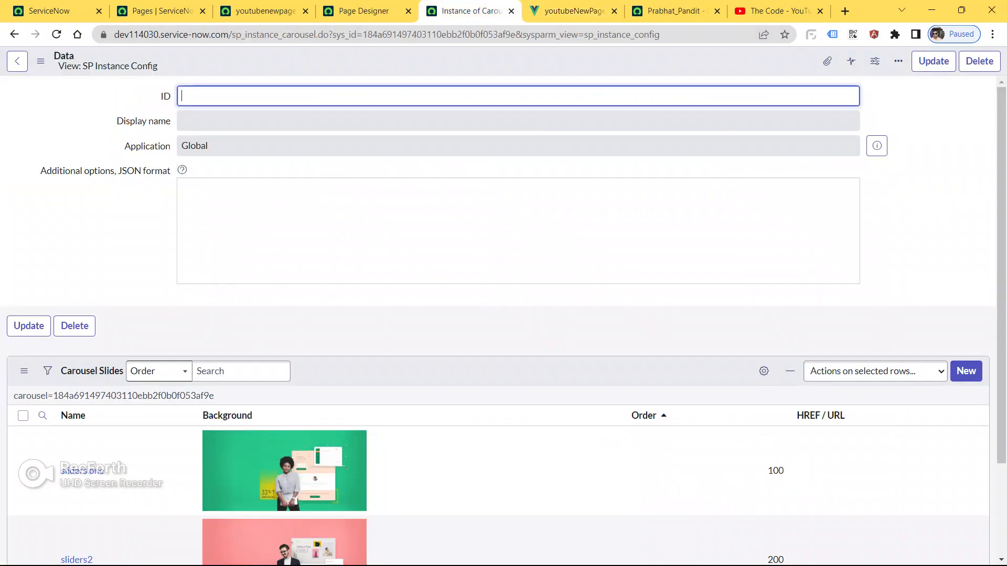
scroll(498, 341, down, 3)
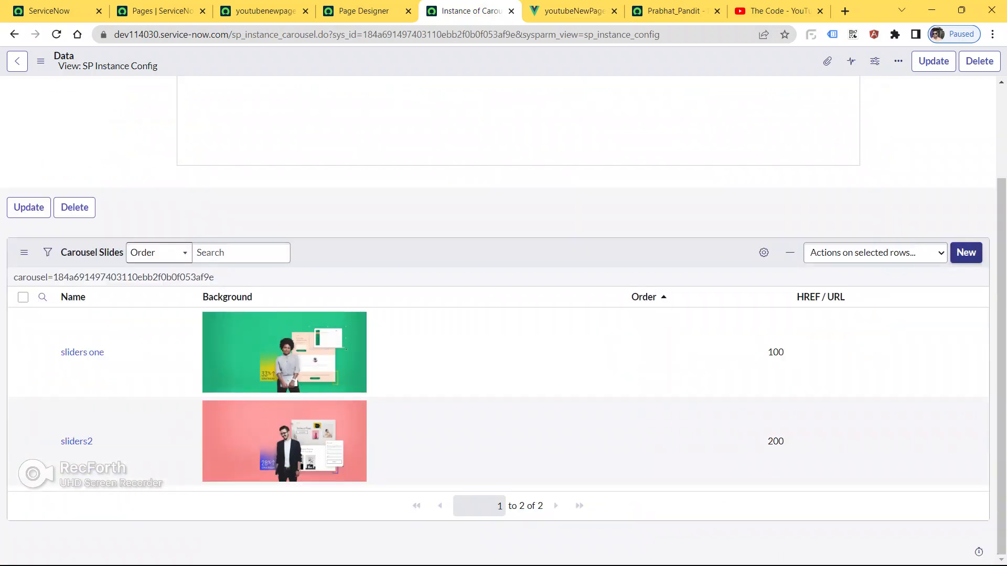
click(966, 252)
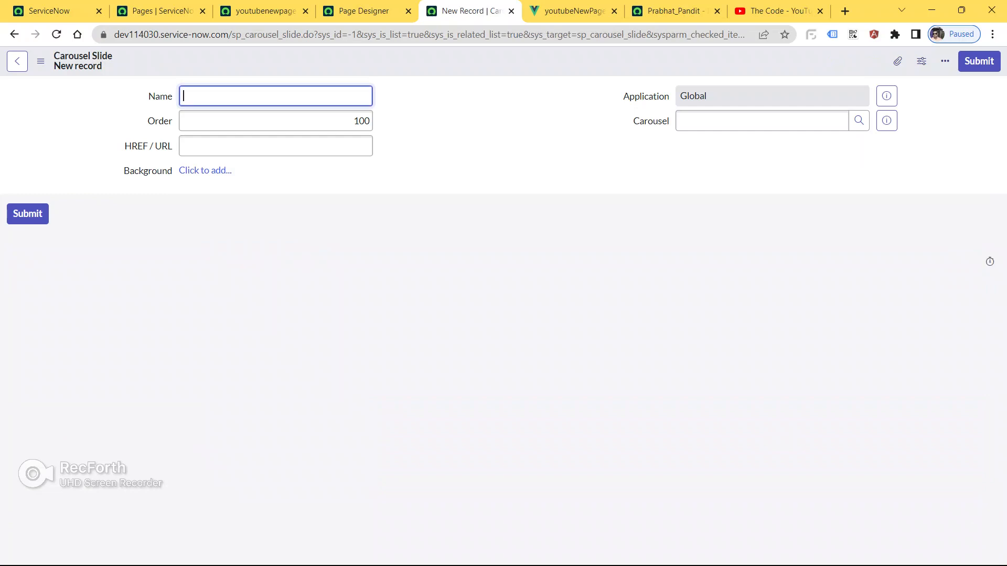
click(359, 122)
key(BackSpace)
text(3)
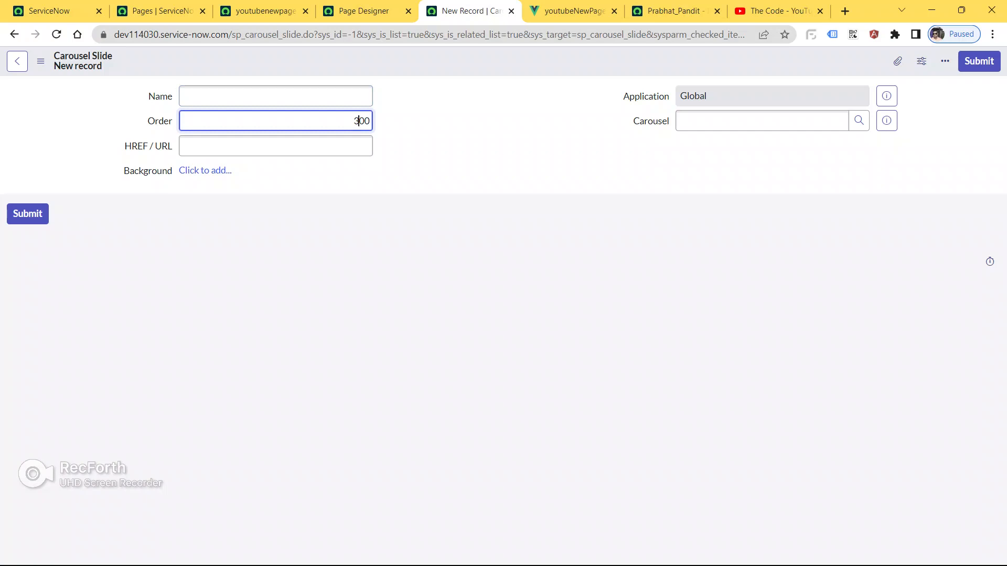
Upload kv-photo.jpg from the images folder as the third slide's background.
click(205, 170)
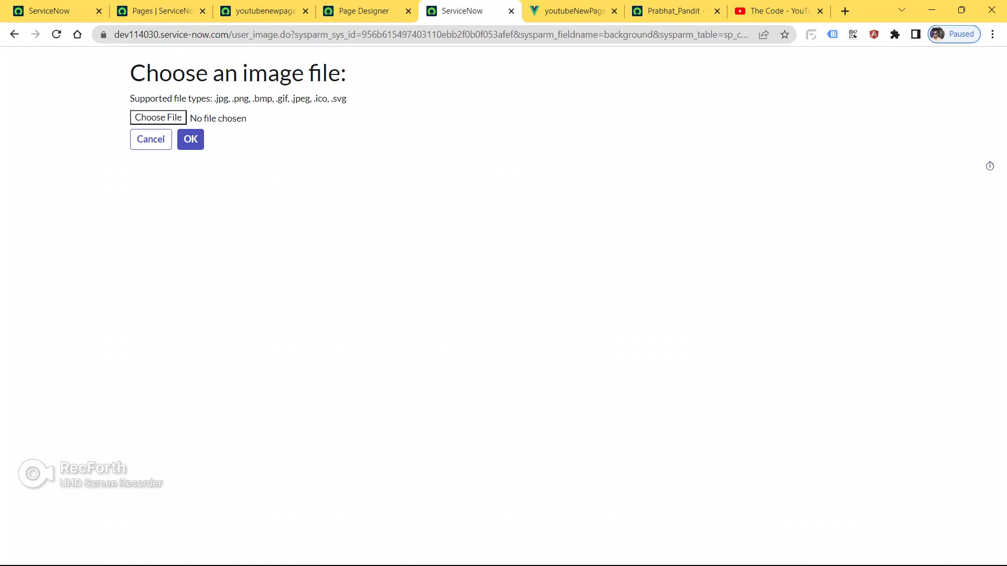
click(158, 118)
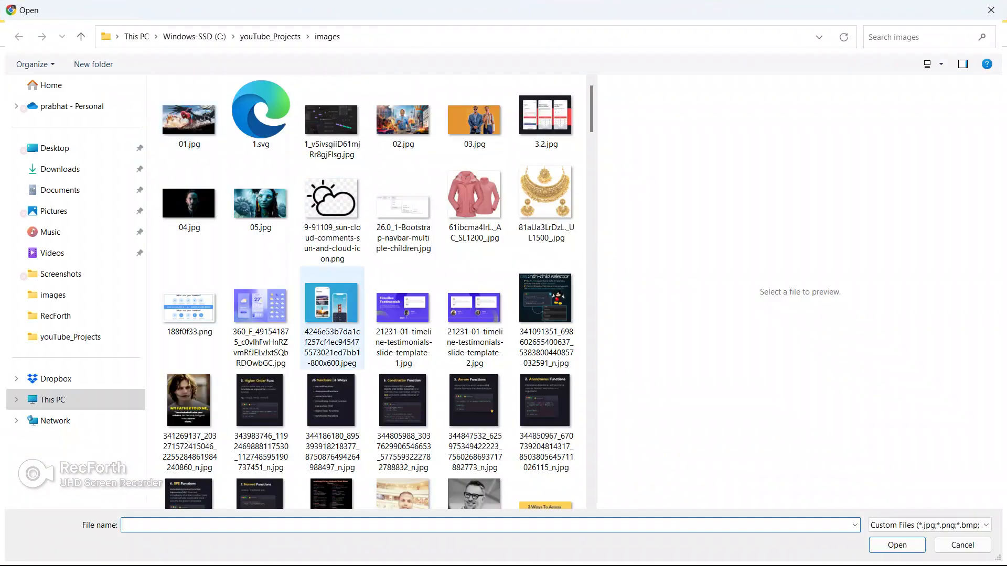
scroll(332, 320, down, 15)
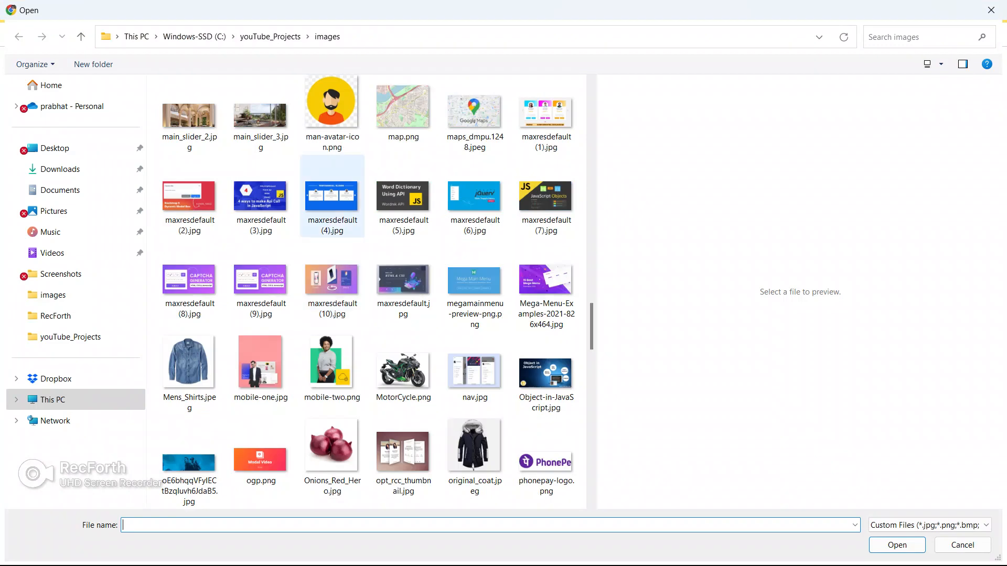
scroll(331, 239, up, 5)
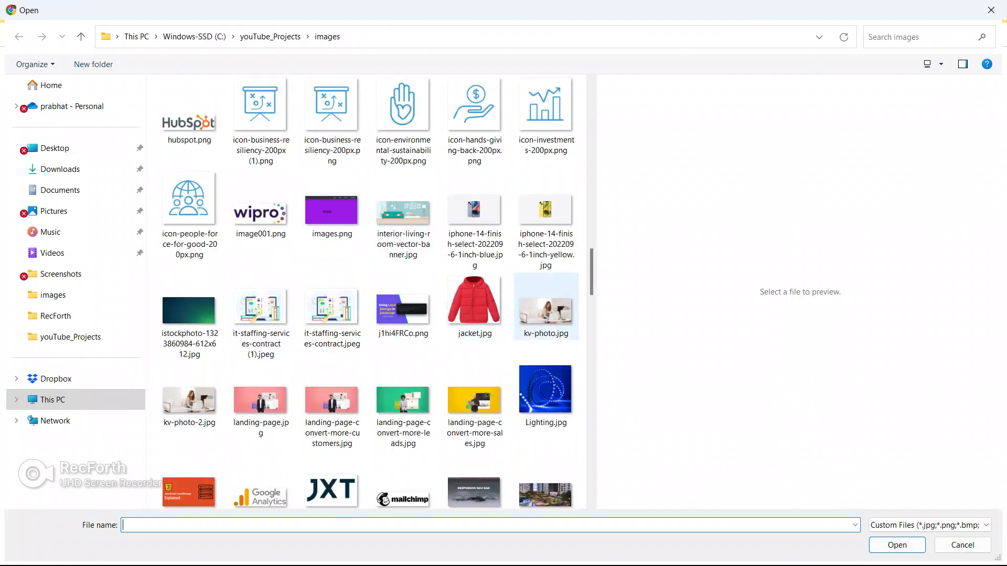
double_click(545, 309)
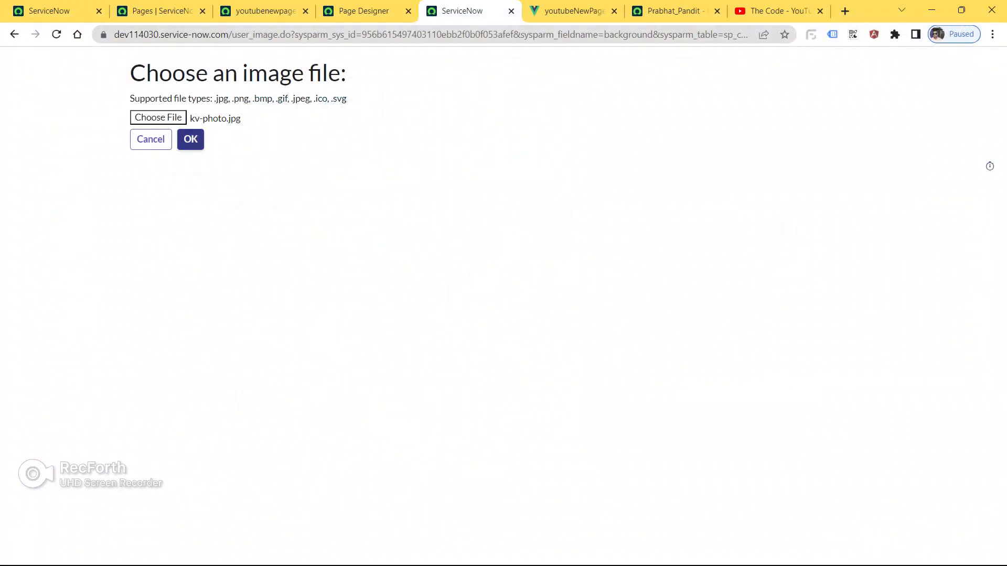
click(190, 139)
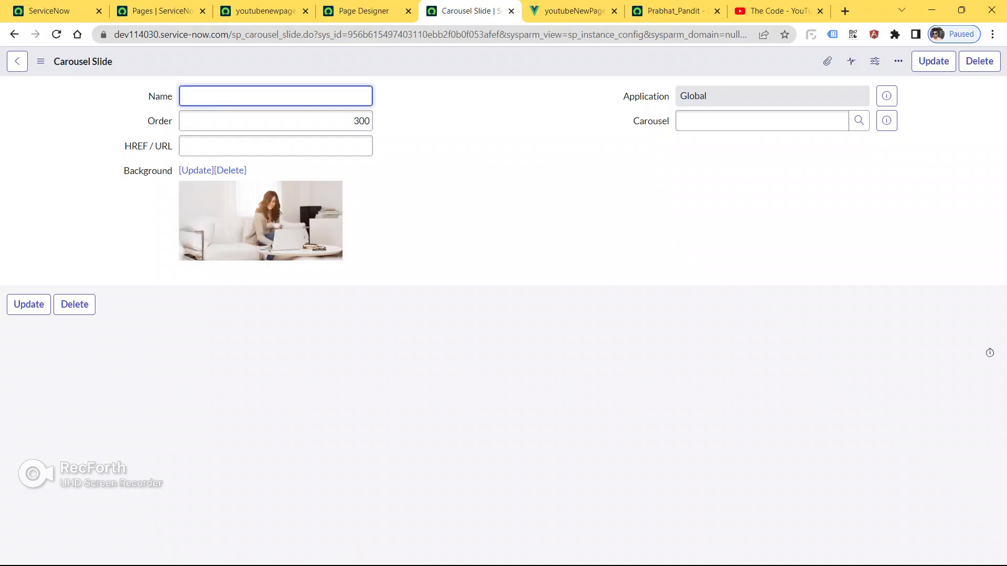
Name the third slide "sliders three", update it, and check the carousel instance's slide list.
text(sliders three)
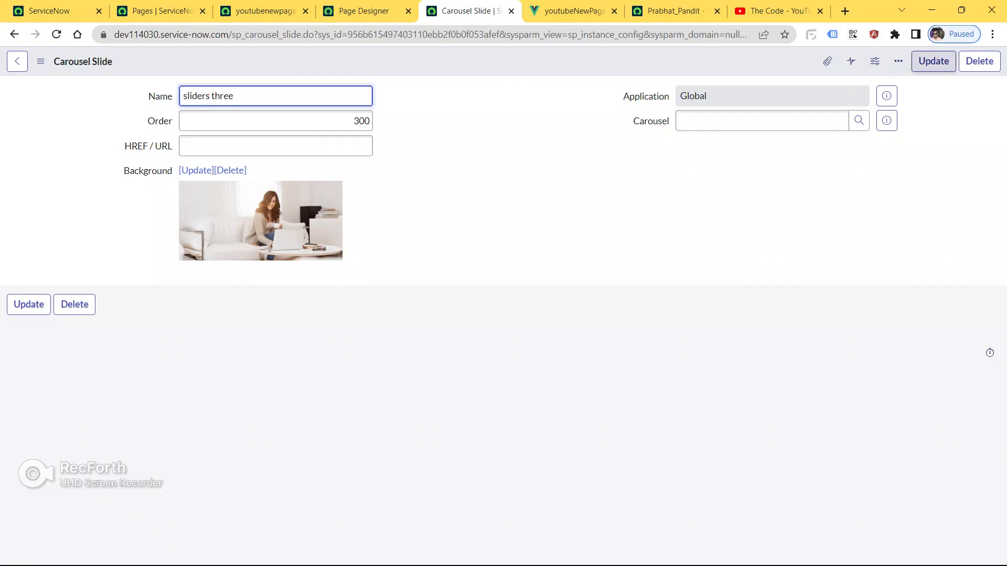
click(933, 61)
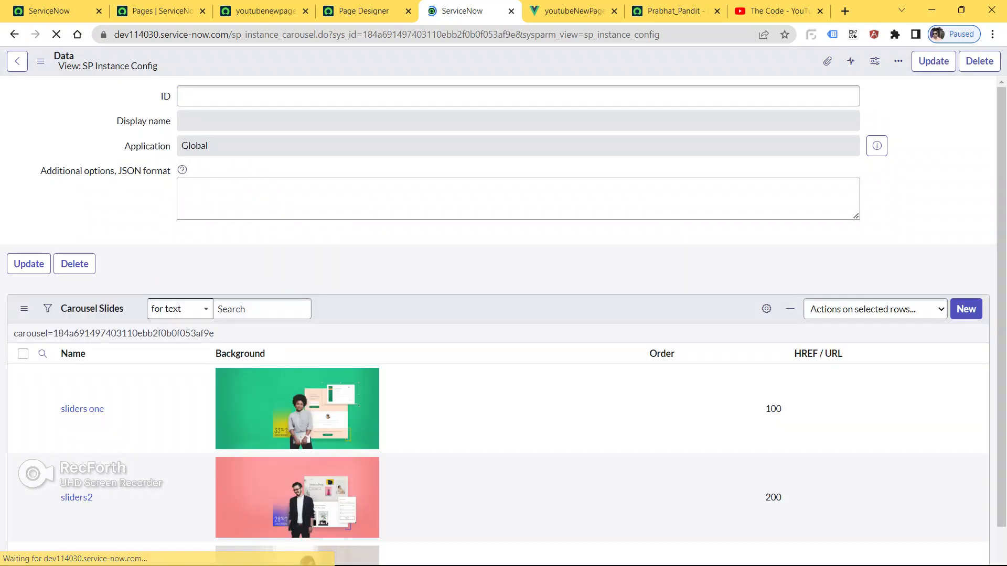
scroll(471, 351, down, 4)
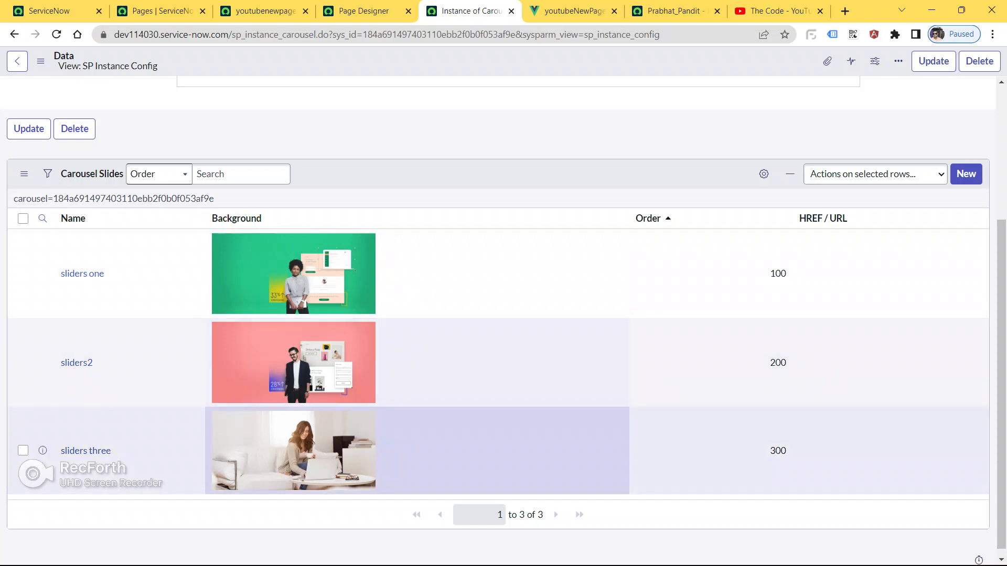
scroll(472, 293, up, 4)
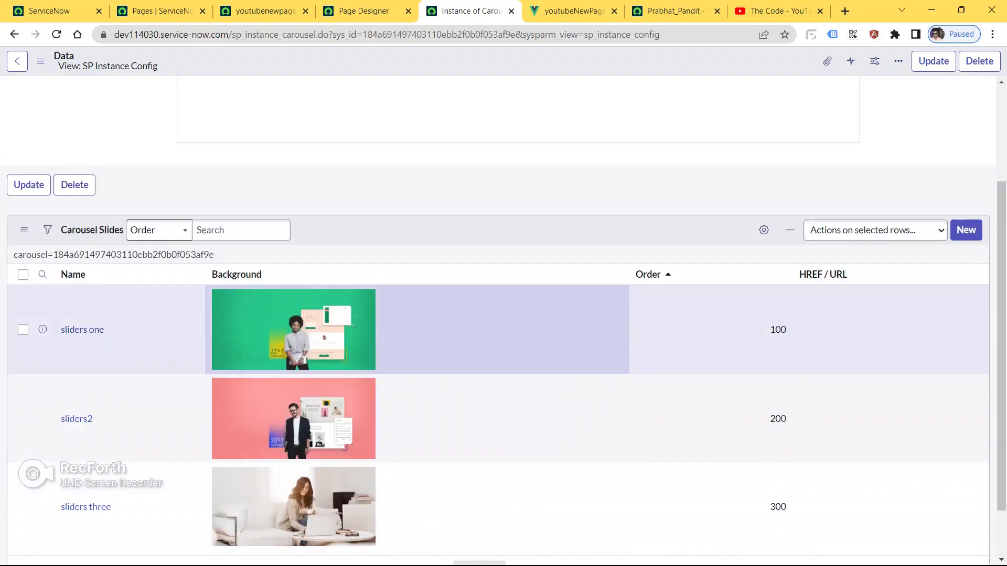
Reload the youtubenewpage portal page and step forward through the carousel's three slides.
click(572, 11)
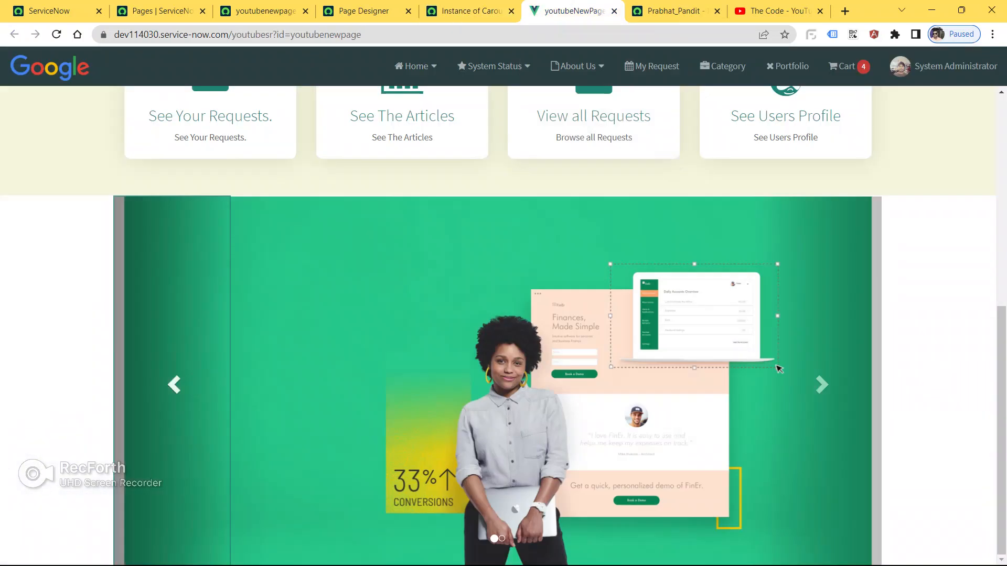
click(408, 35)
key(Return)
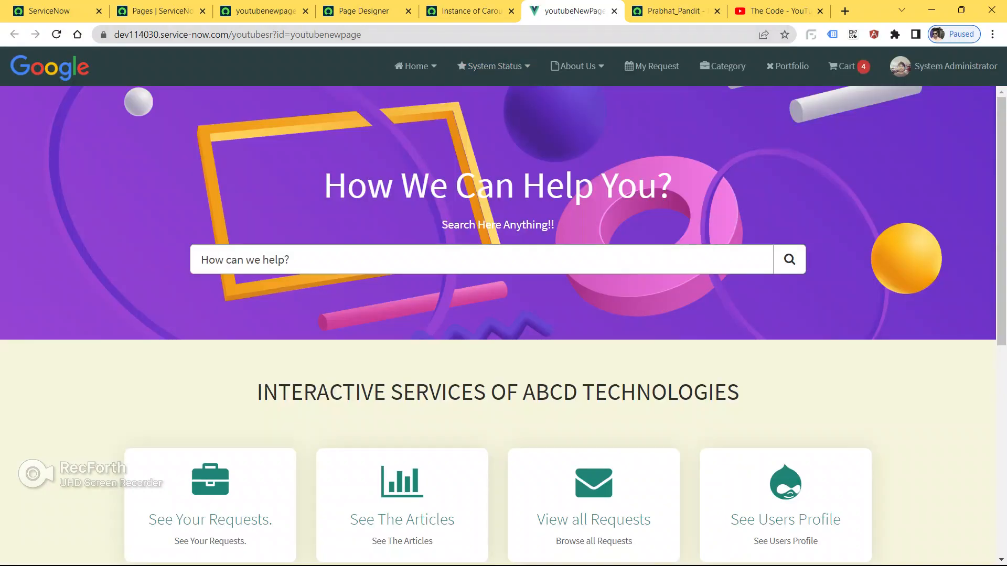
scroll(778, 369, down, 8)
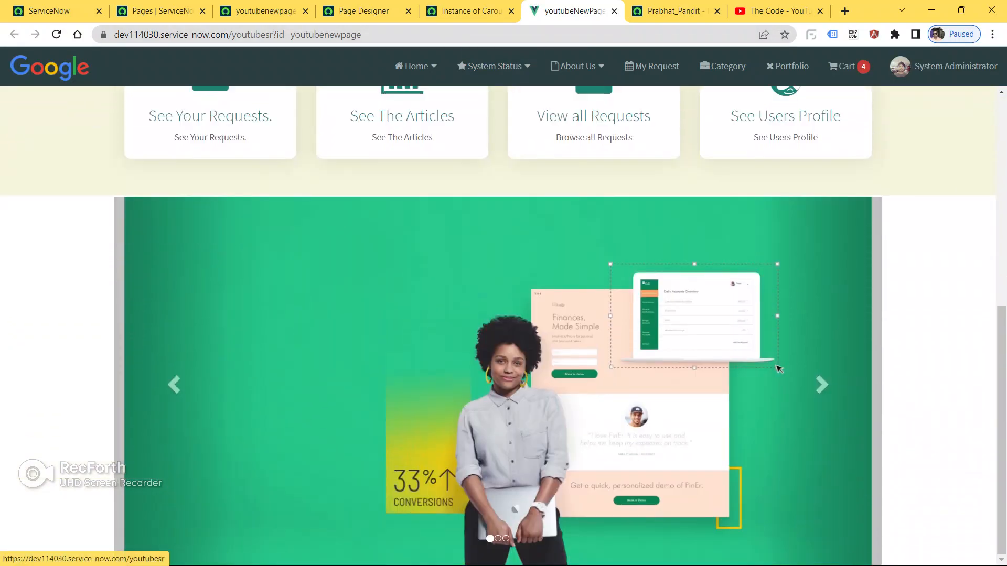
click(821, 384)
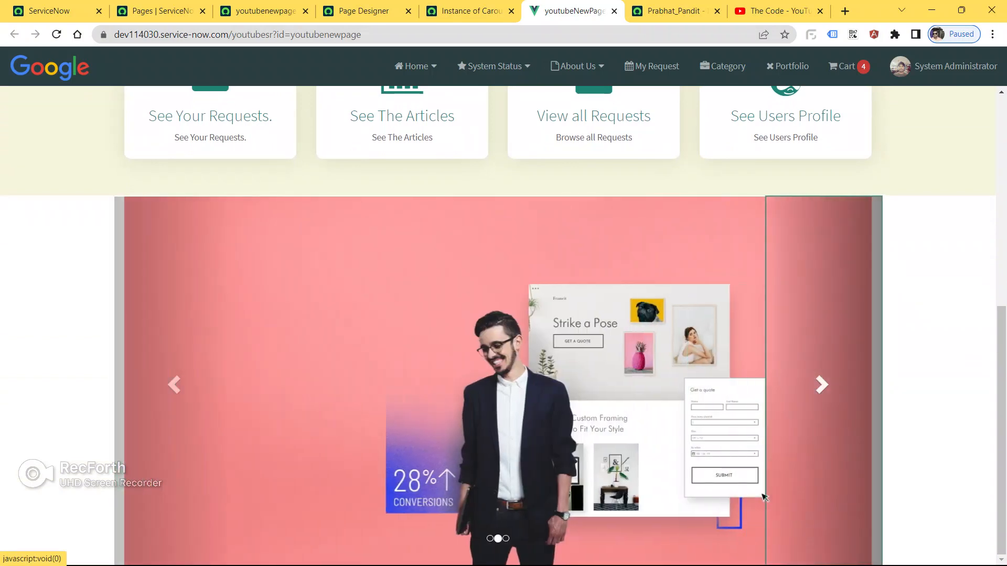
click(822, 385)
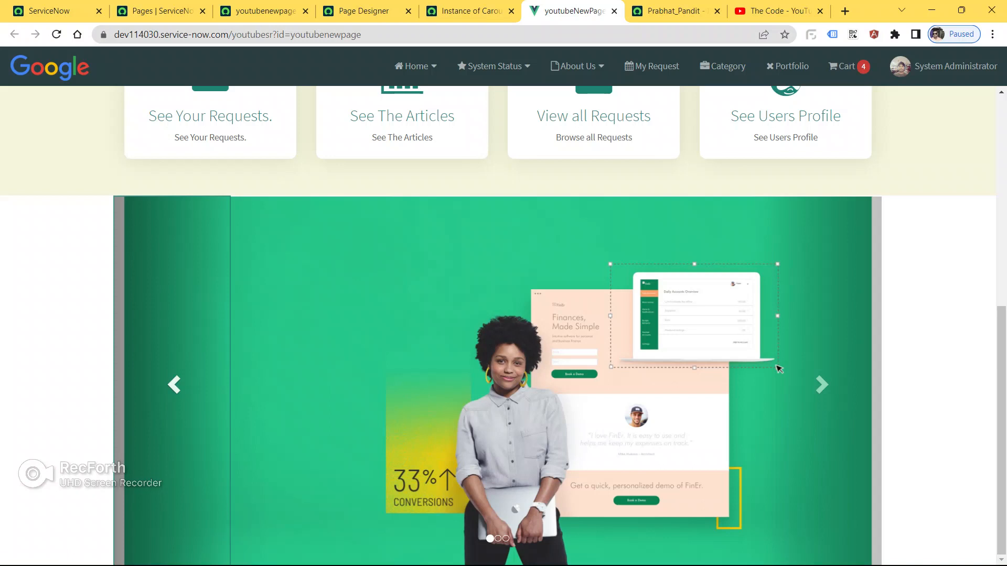
Save the Instance of Carousel dialog in the Page Designer for youtubeNewPage.
click(464, 11)
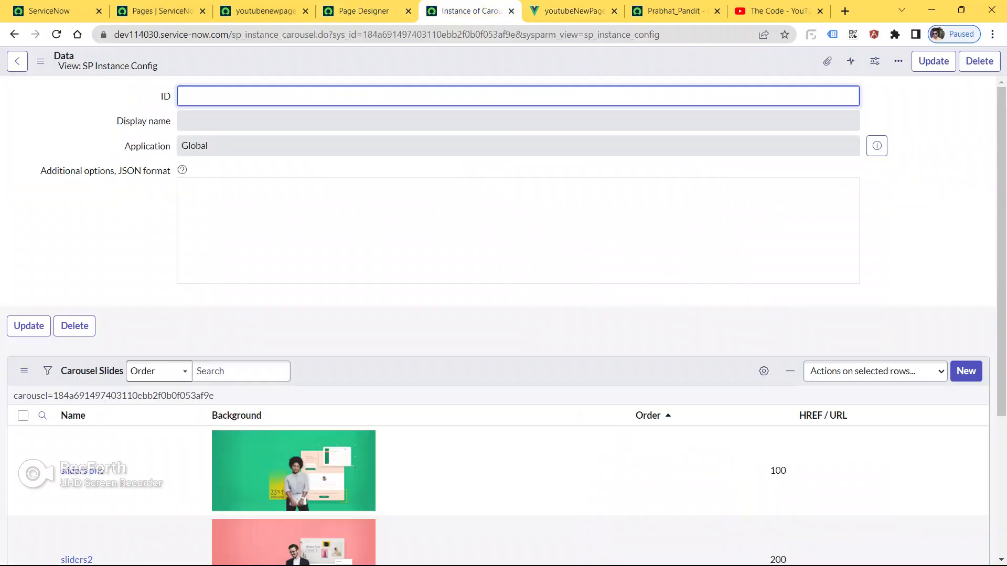
click(364, 10)
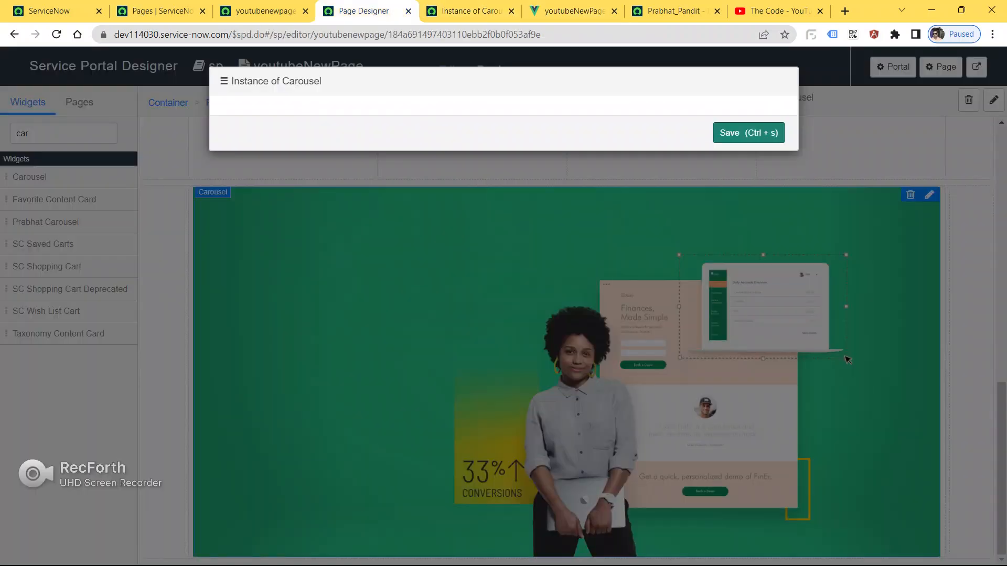
key(ctrl+s)
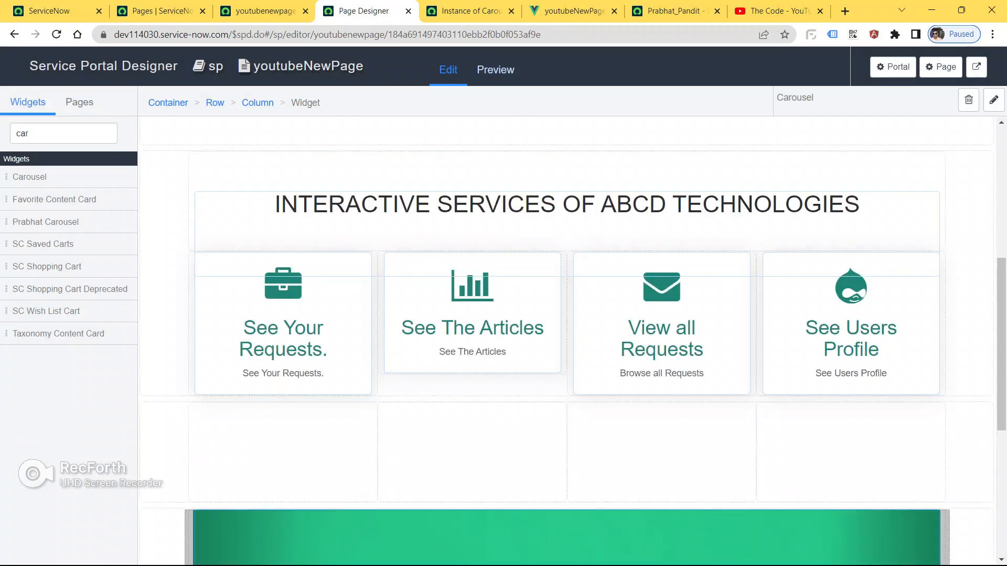
Cycle the slides on the new page and the finished example portal to compare the width of both carousels.
click(574, 10)
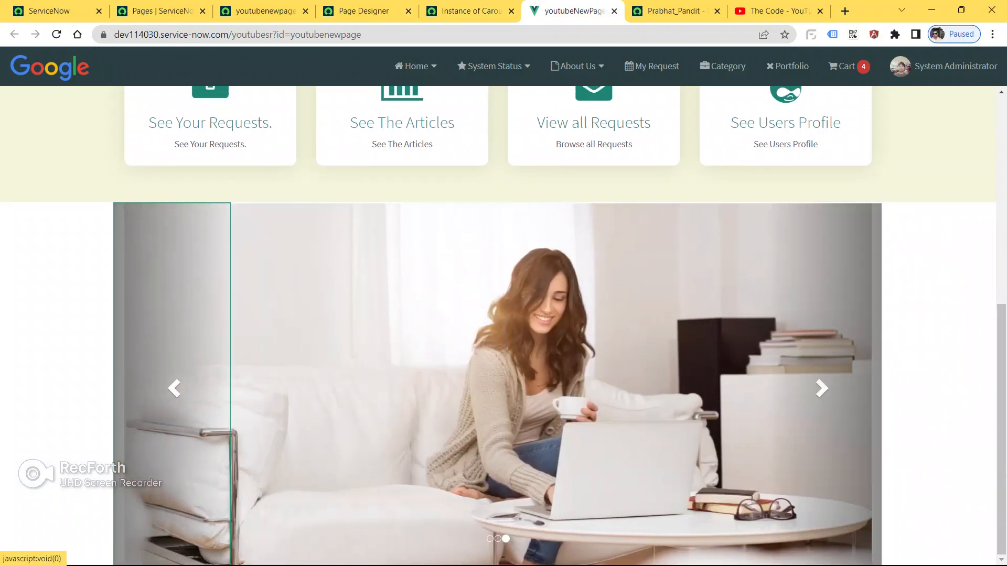
click(822, 388)
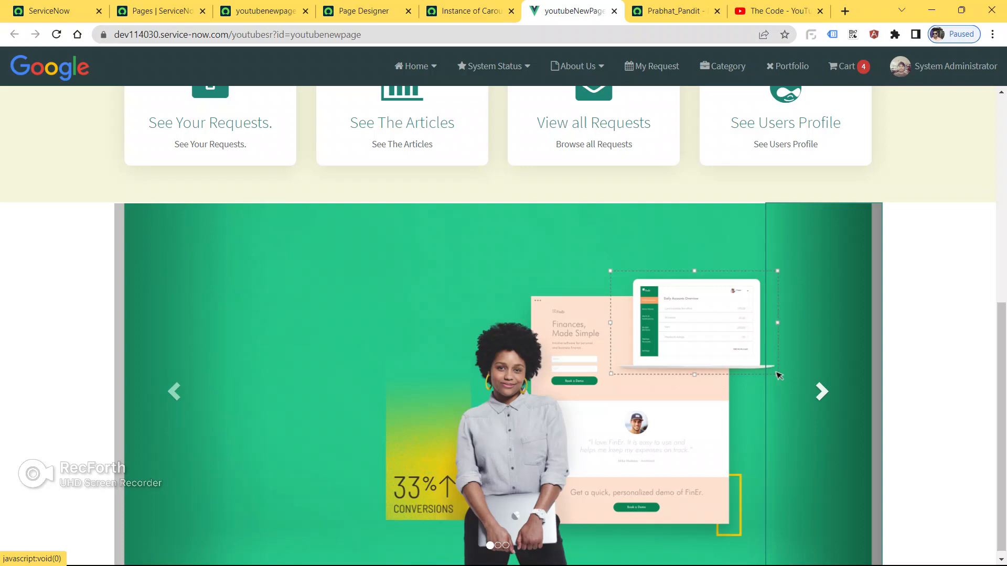
key(ctrl+Tab)
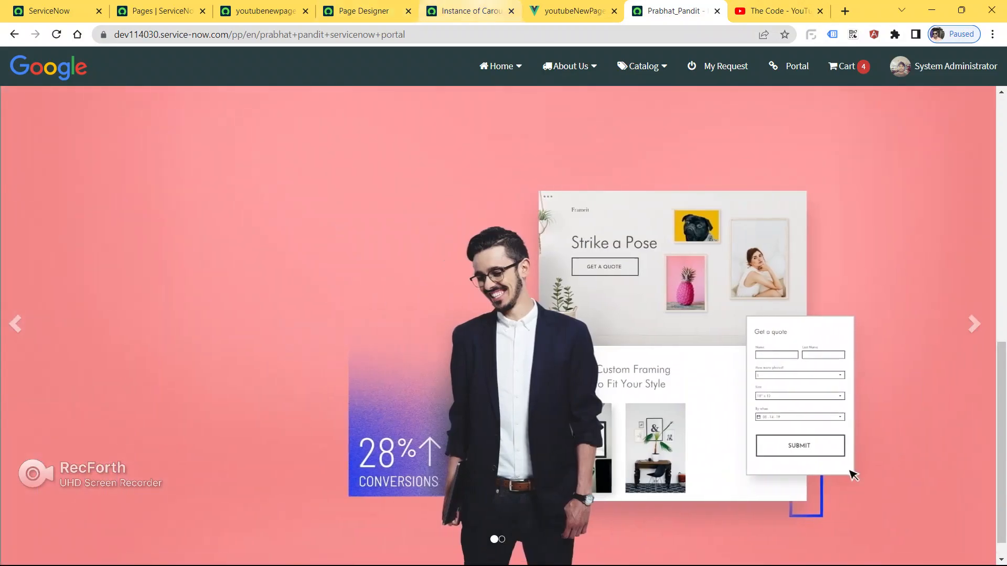
key(ctrl+shift+Tab)
scroll(174, 388, down, 1)
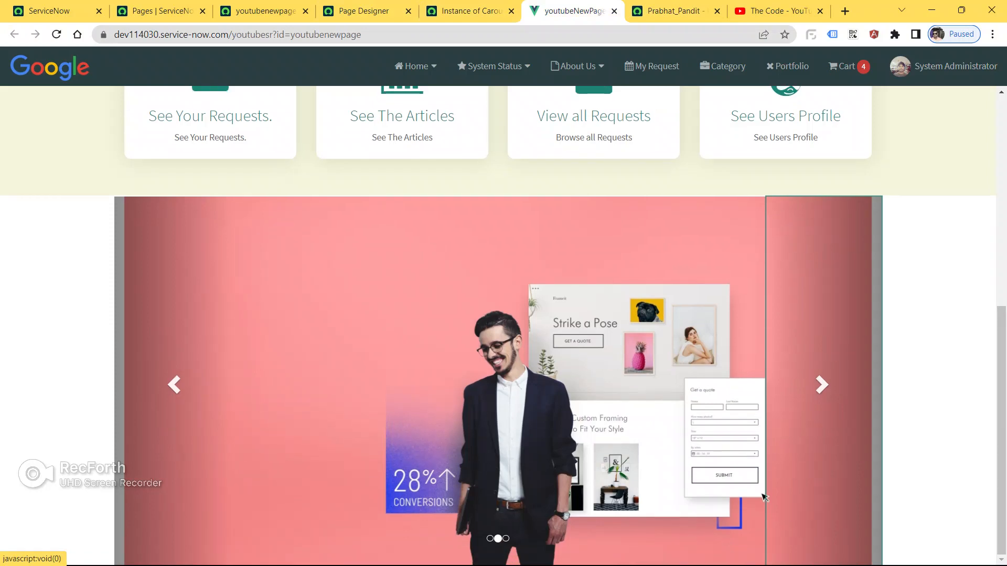
key(ctrl+Tab)
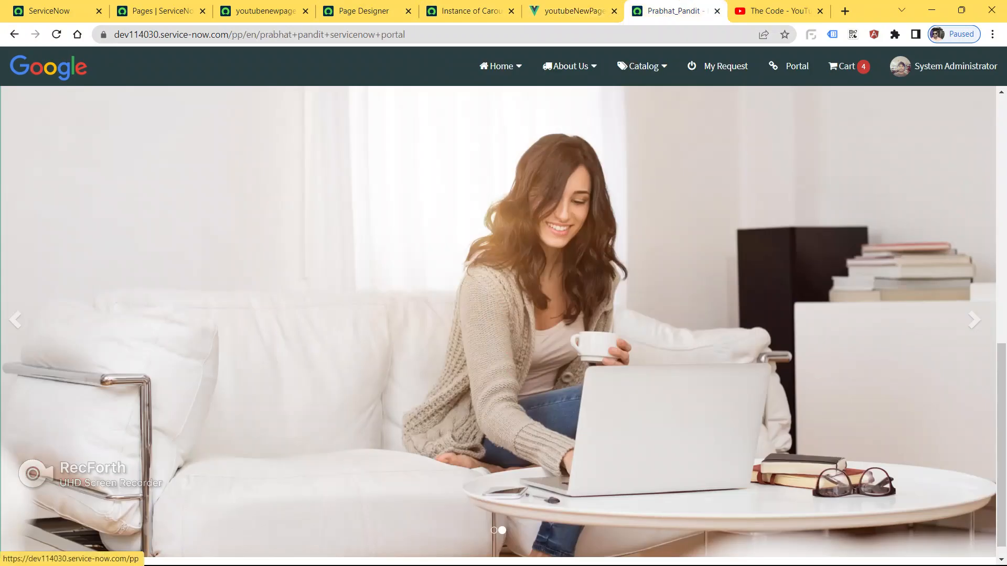
click(15, 320)
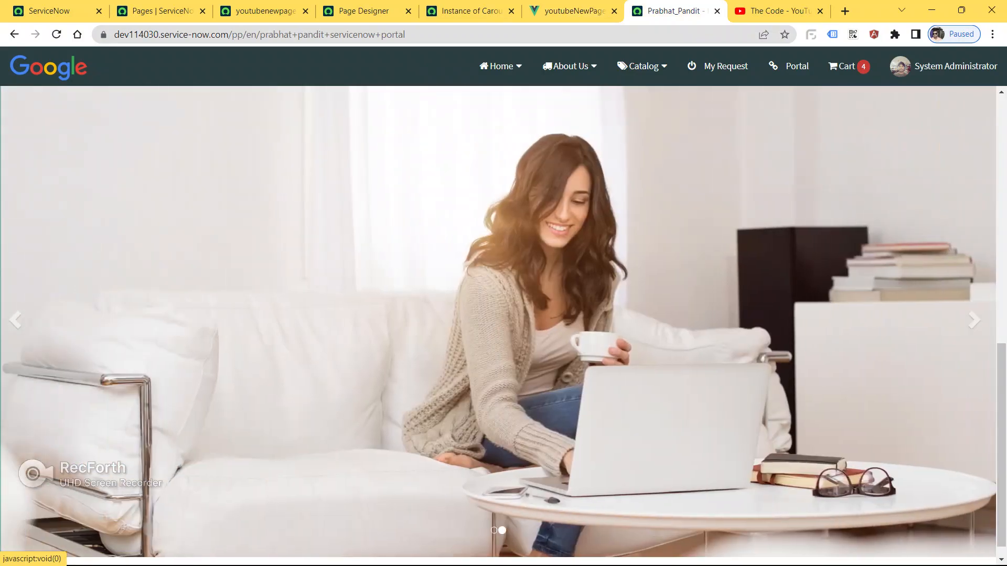
click(16, 320)
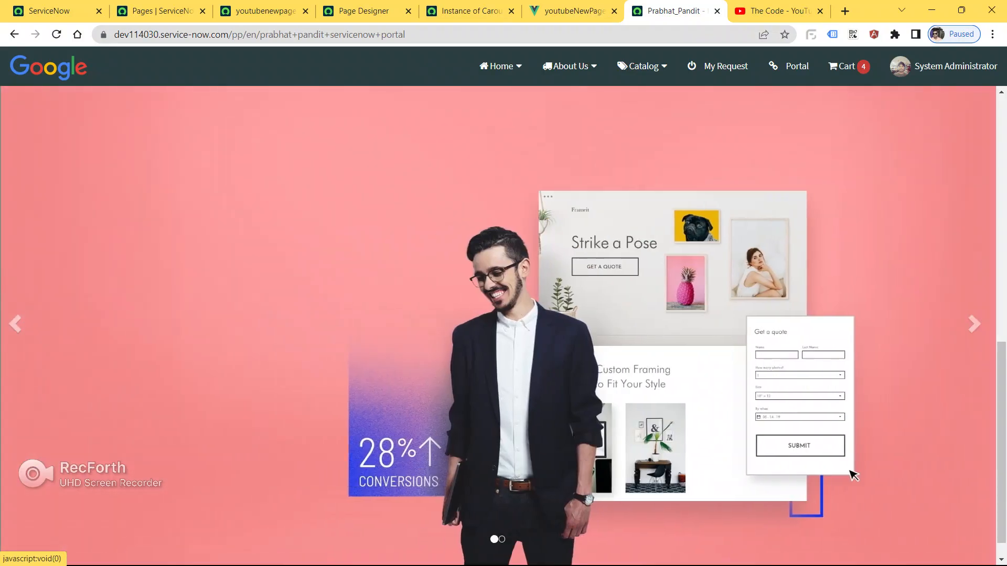
Return to the Page Designer and open the Carousel widget's source in the widget editor.
click(573, 11)
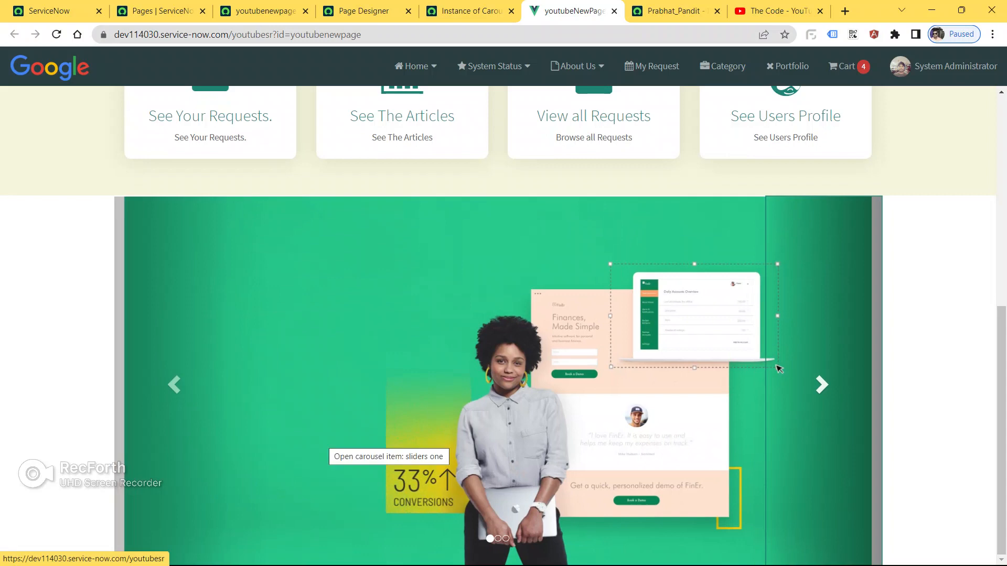
click(464, 11)
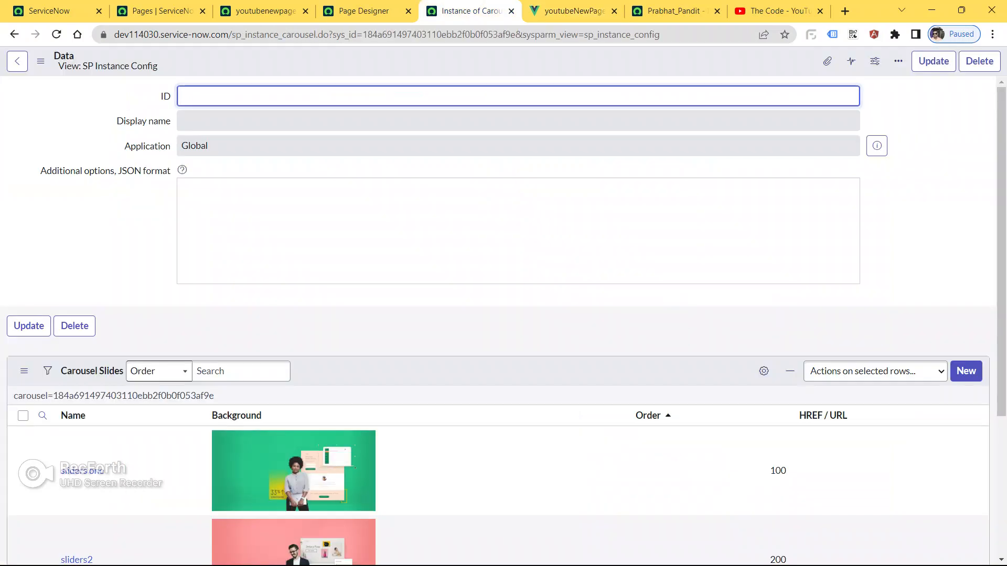
click(362, 11)
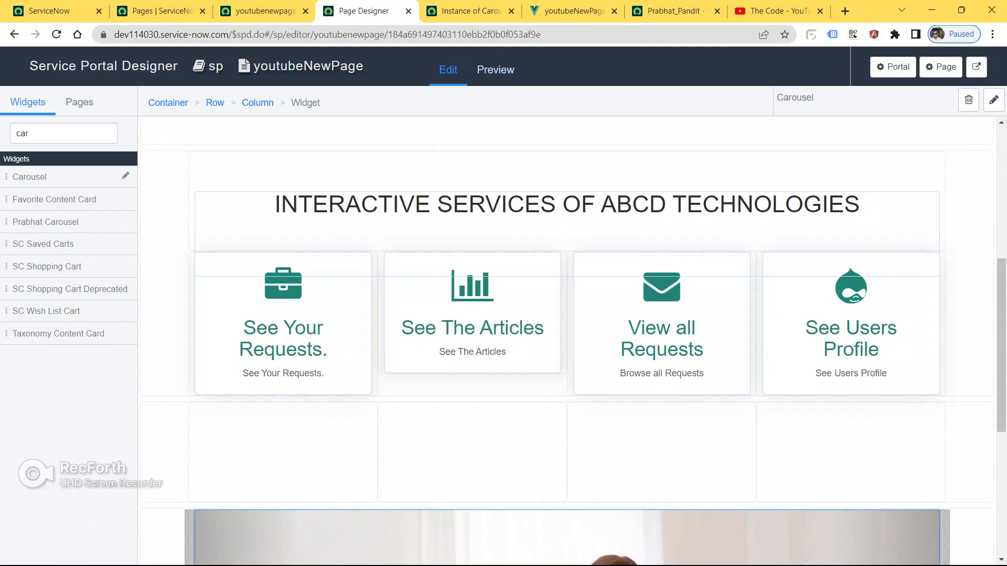
click(125, 176)
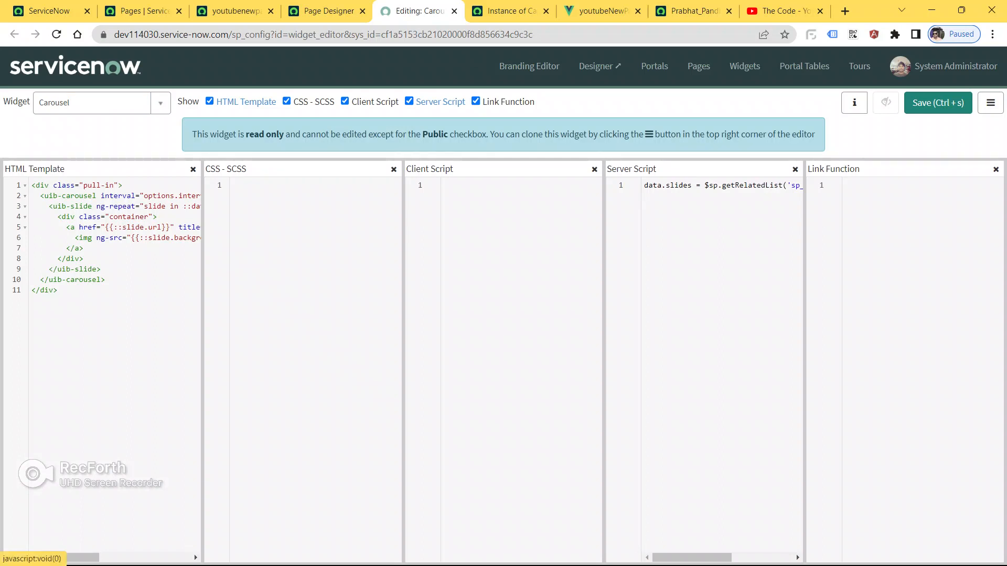
mouse_move(472, 564)
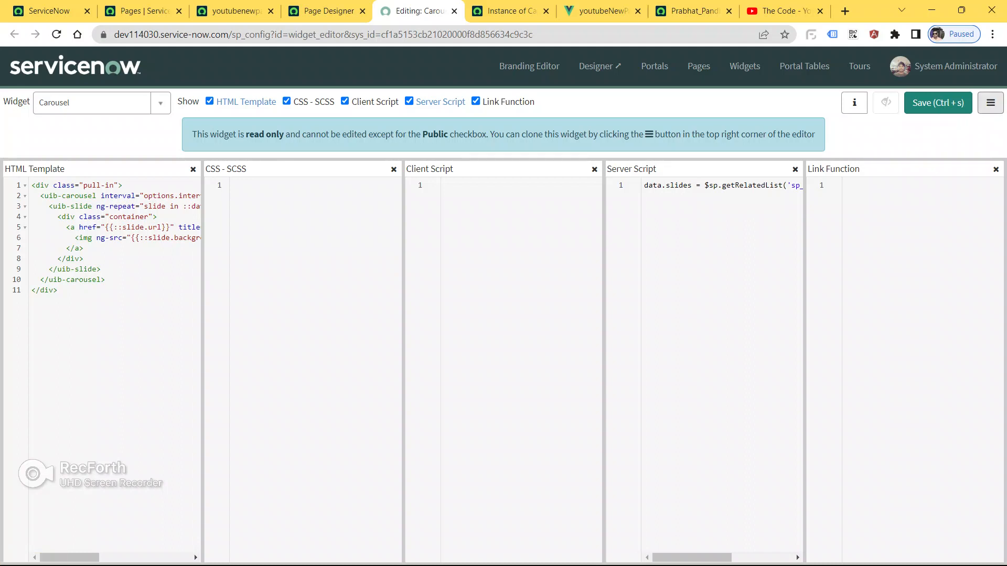
Start cloning the read-only Carousel widget, setting the clone's widget name and ID to youtube_carousel.
click(991, 103)
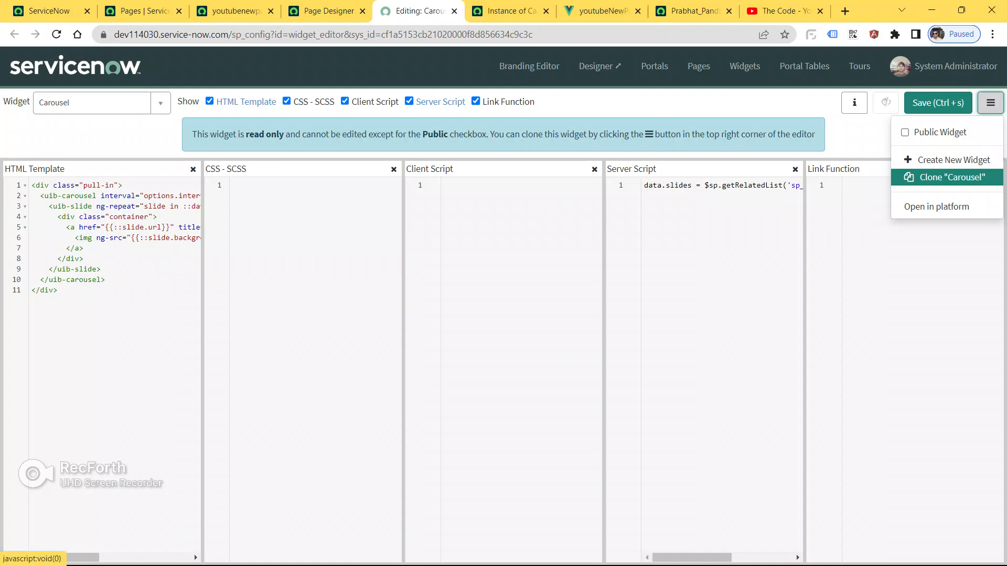
click(951, 177)
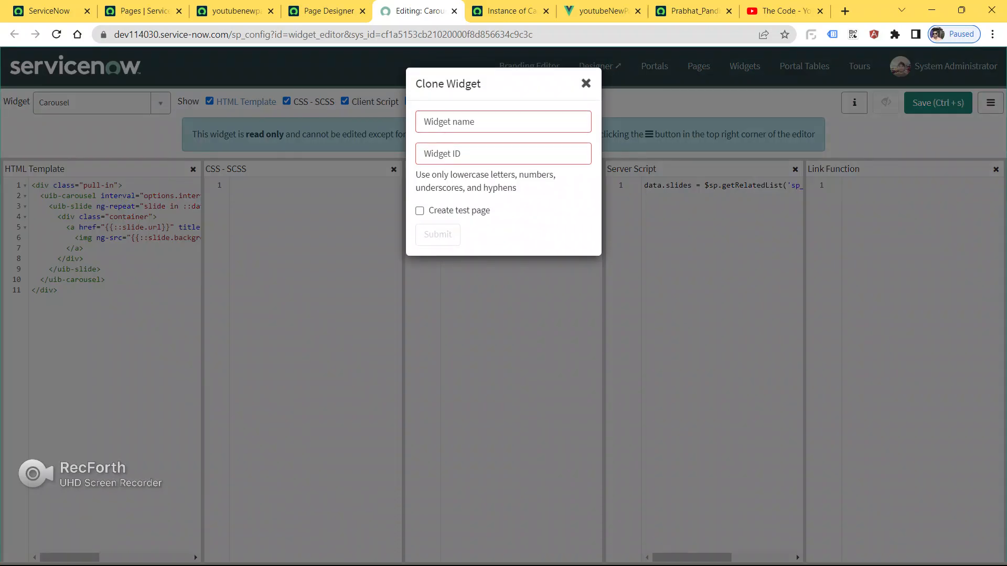
click(494, 122)
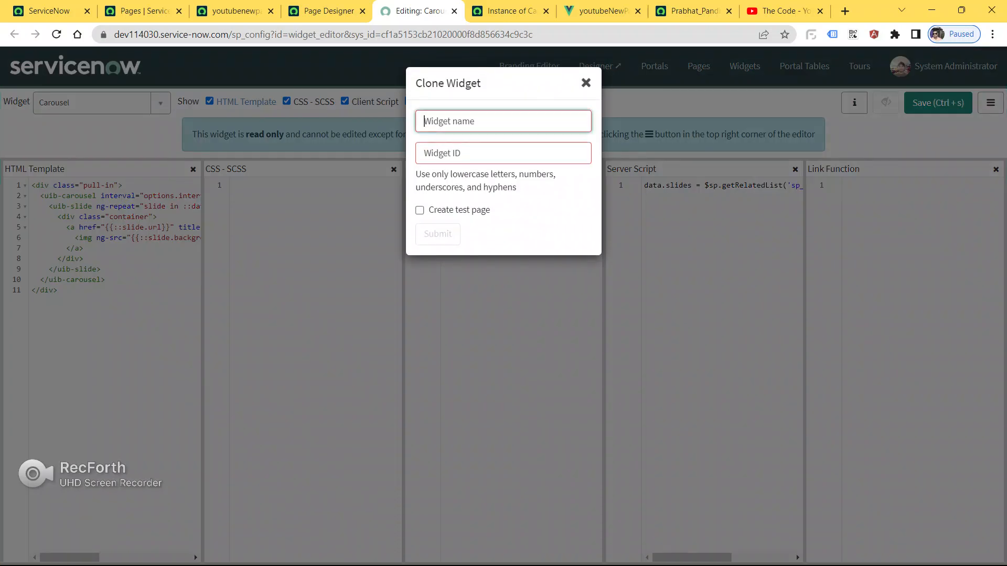
text(t)
key(BackSpace)
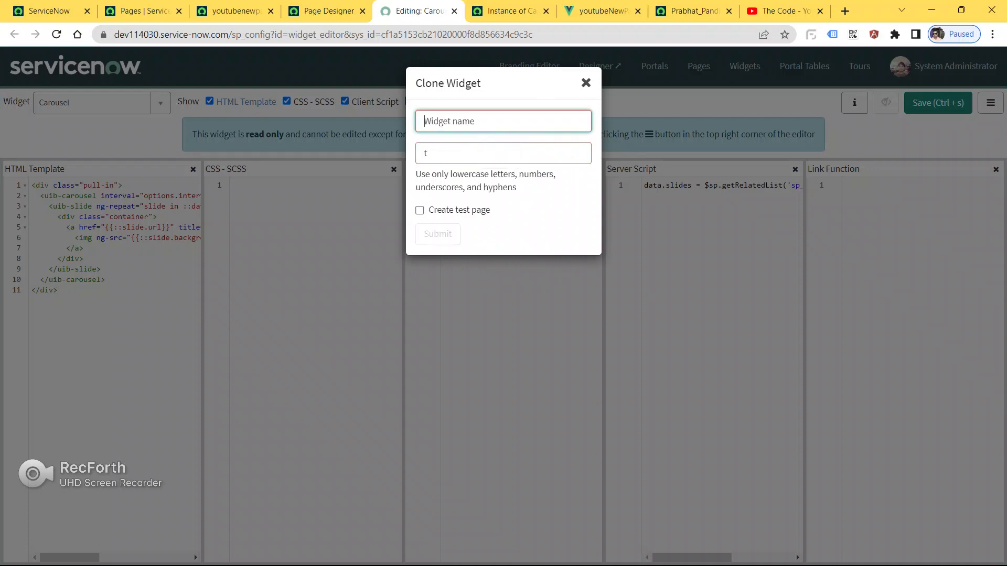
text(you)
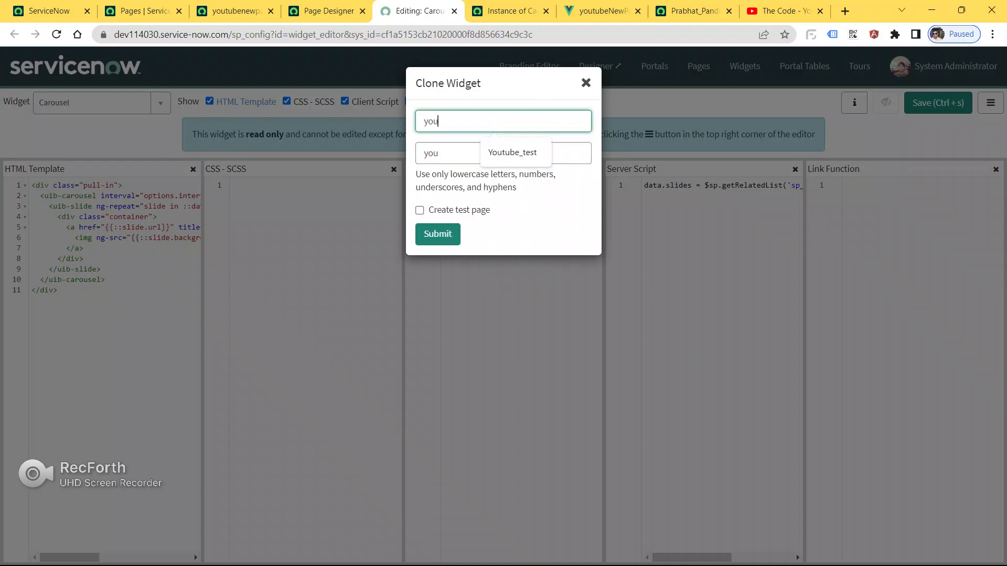
text(tube)
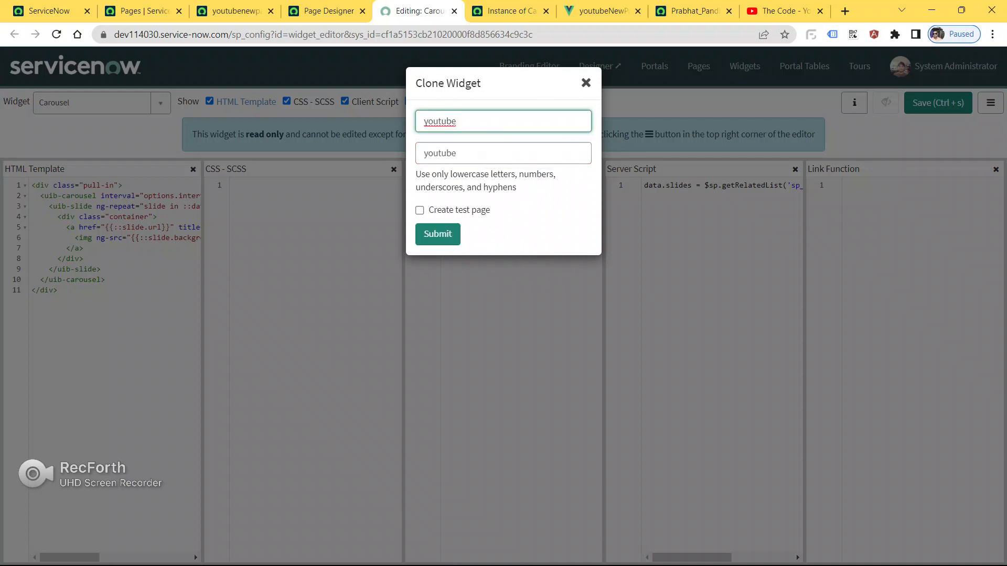
text( carousel)
double_click(451, 122)
key(Right)
key(Delete)
text(-)
key(BackSpace)
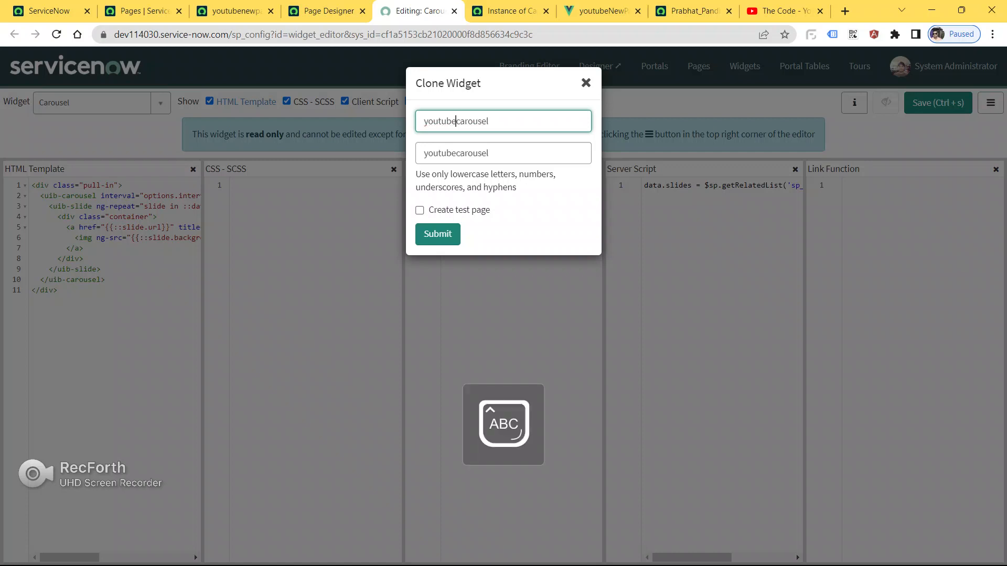
text(_)
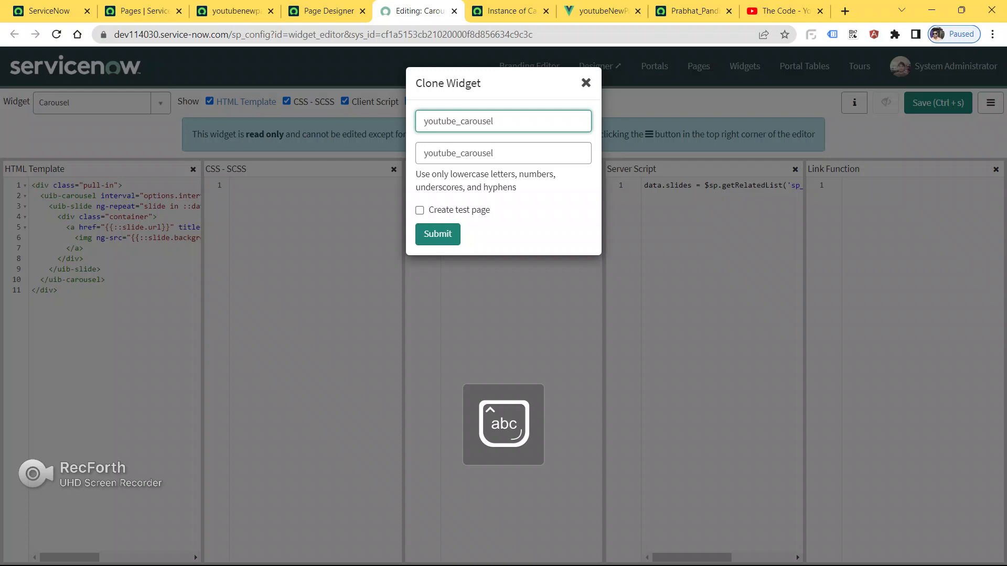
Copy the clone's name youtube_carousel to the end of ServiceNow_instance_new.txt in Sublime Text, then return to the widget editor.
key(ctrl+a)
key(ctrl+c)
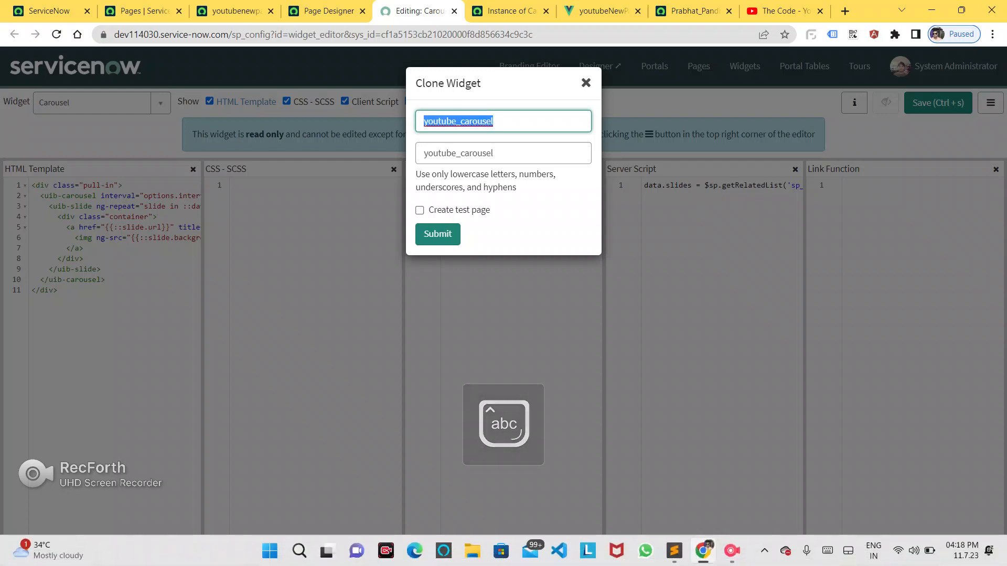
click(674, 551)
scroll(572, 294, down, 20)
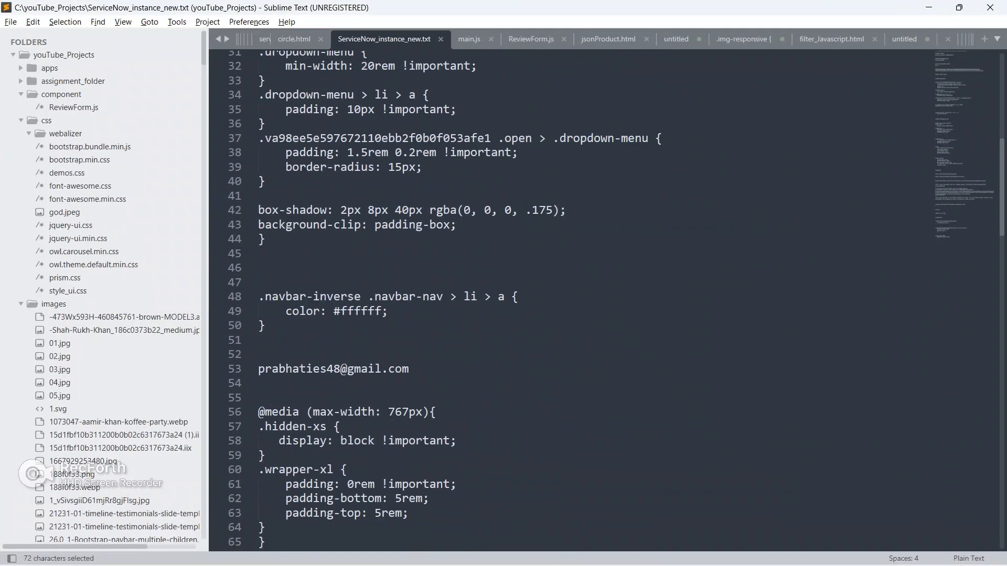
click(423, 166)
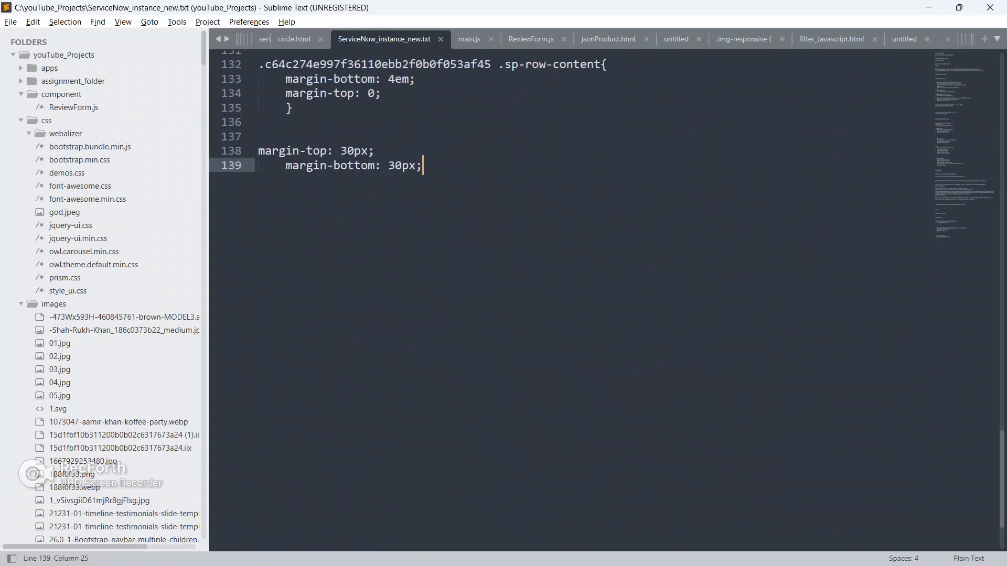
key(Return)
key(Return)
key(Return)
key(Return)
key(Return)
key(ctrl+v)
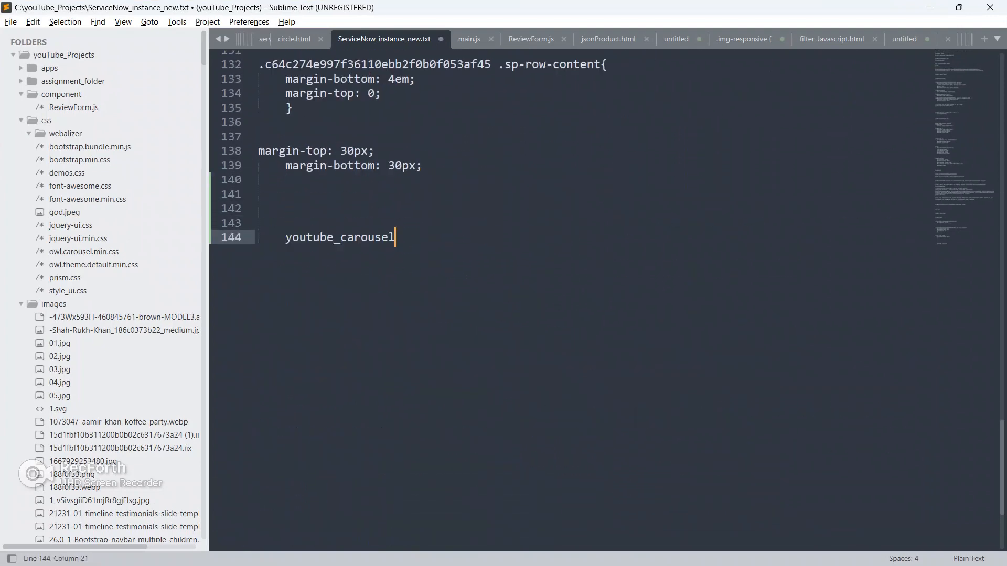
click(928, 7)
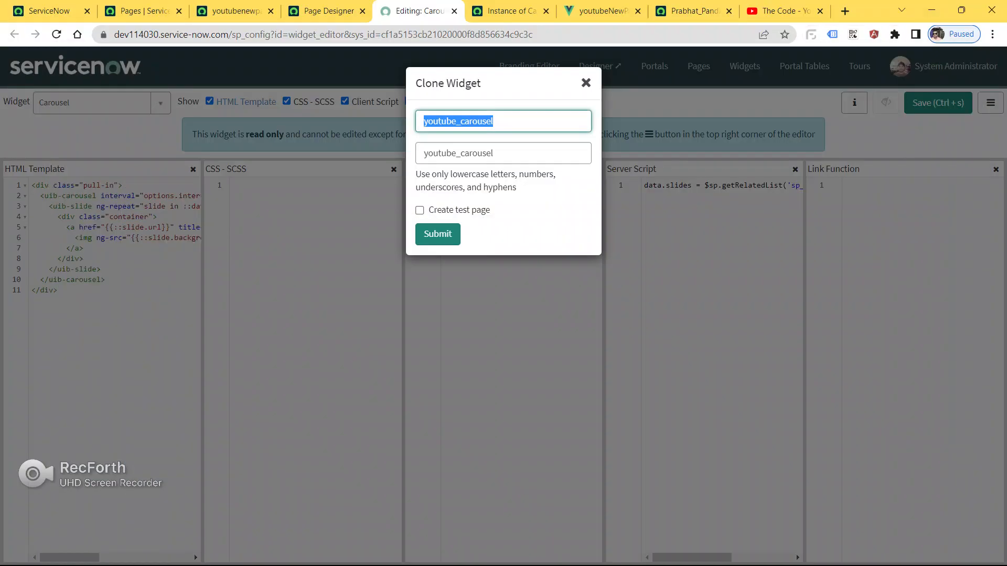
Submit the clone and load the youtube_carousel widget in the widget editor.
click(438, 235)
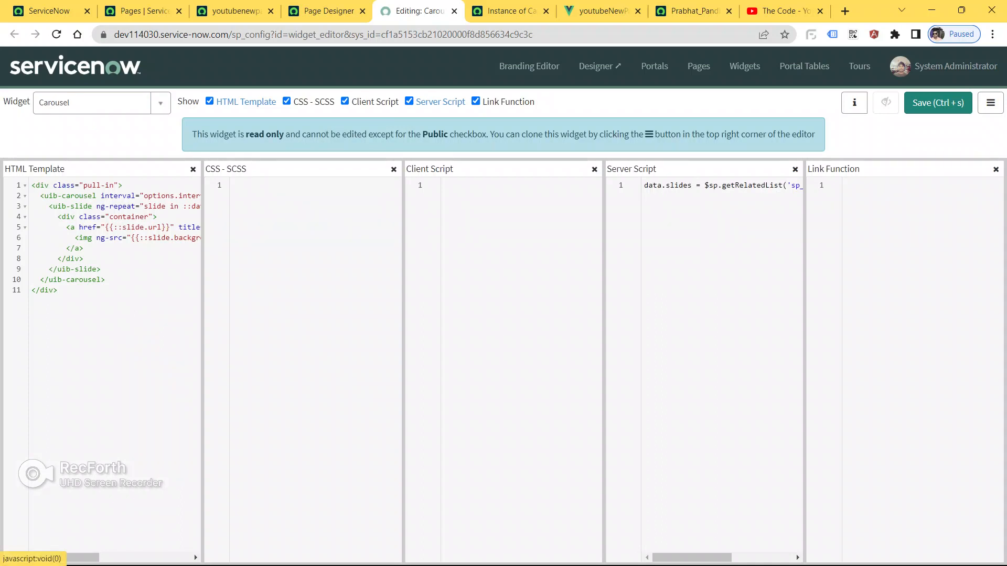
click(101, 103)
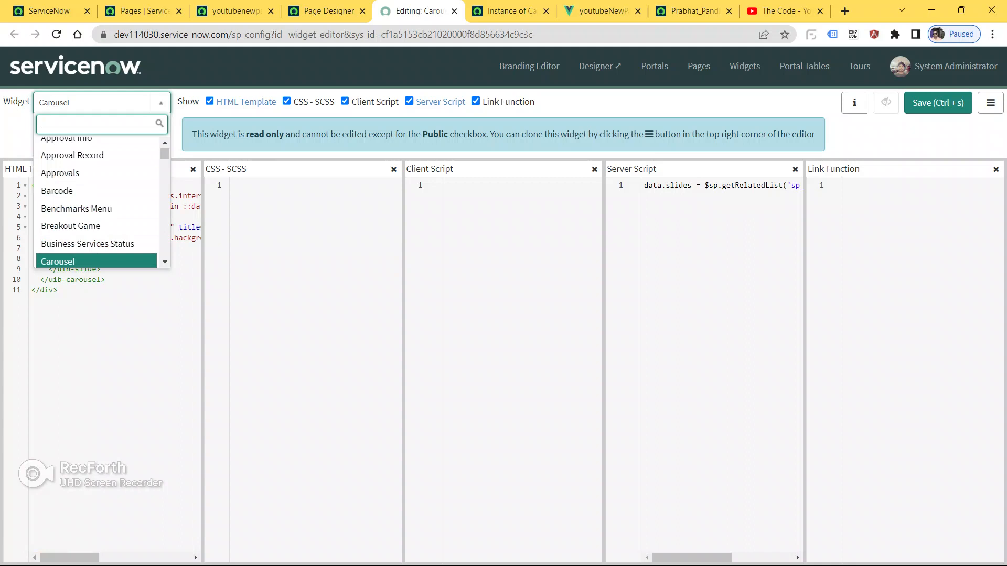
key(ctrl+v)
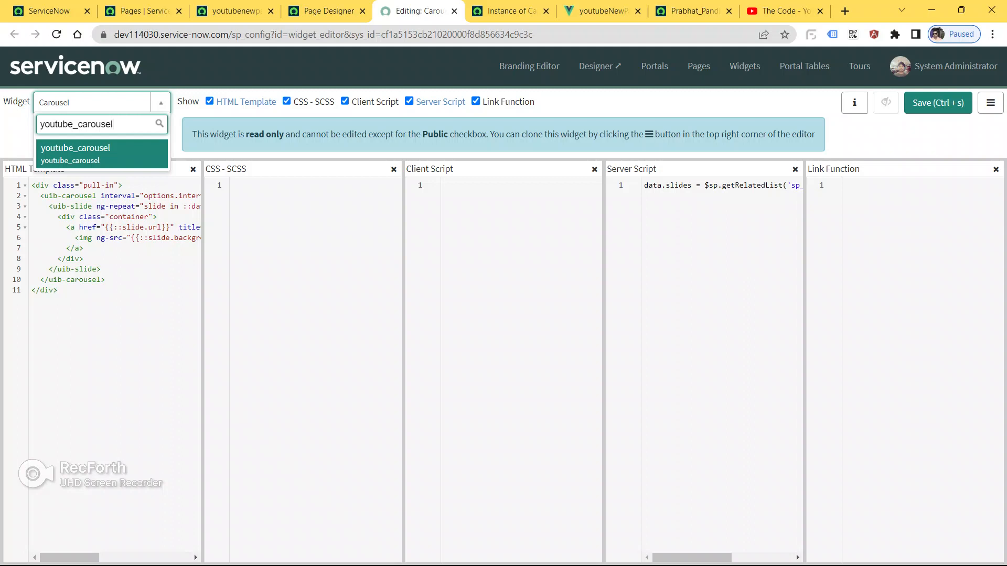
key(Return)
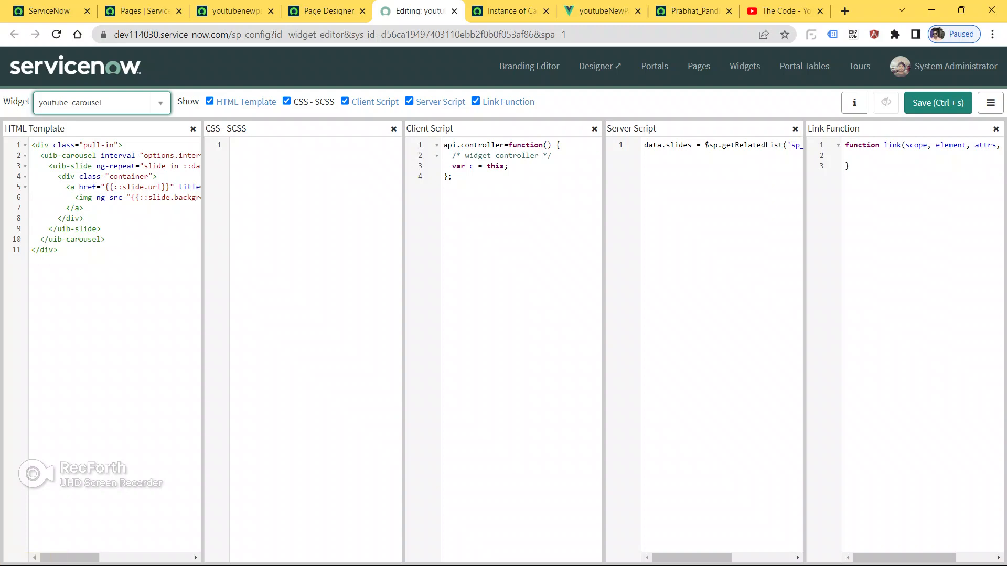
Change the class of the div inside uib-slide to container-fluid in the youtube_carousel HTML template.
scroll(114, 209, right, 1)
scroll(115, 210, left, 1)
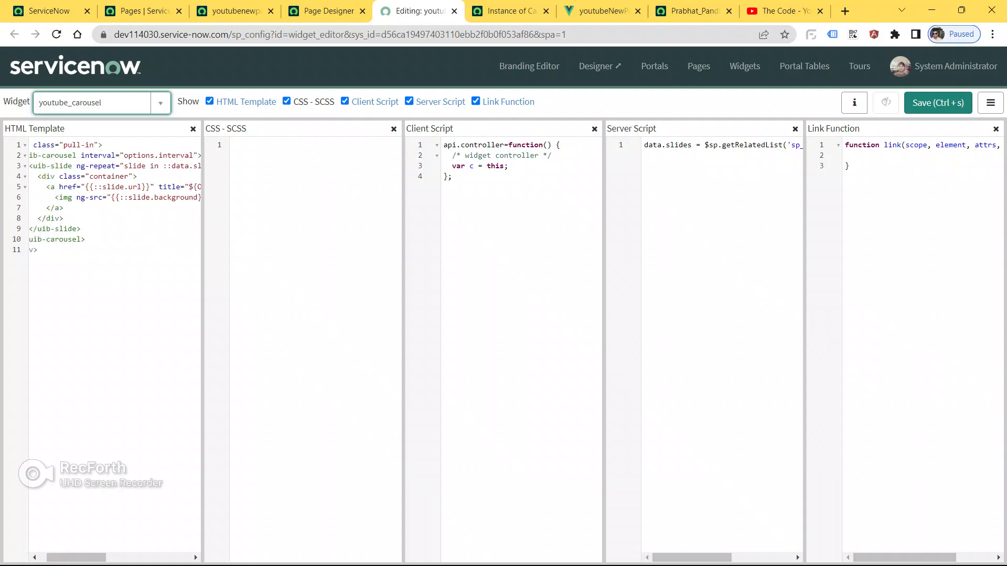
double_click(111, 177)
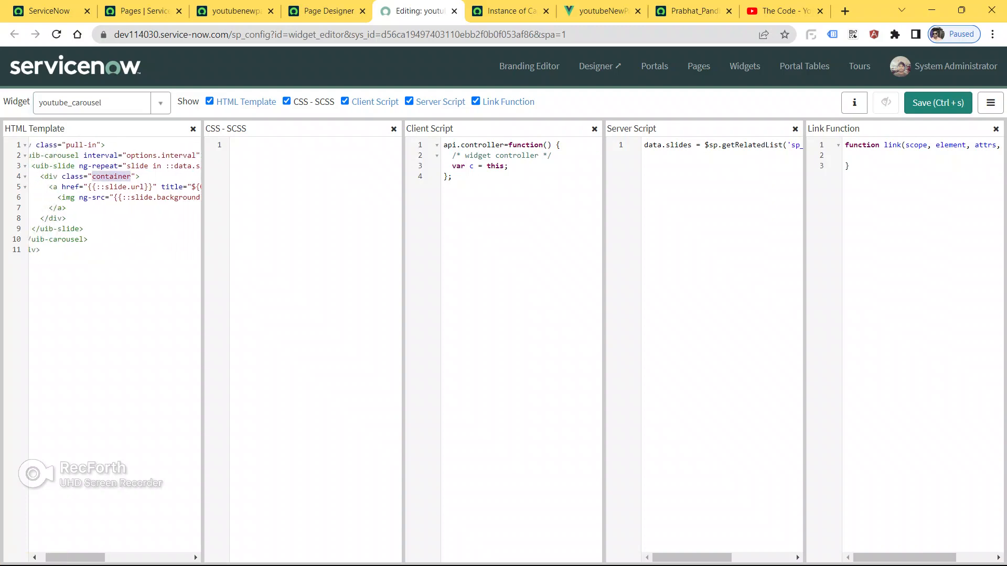
double_click(72, 177)
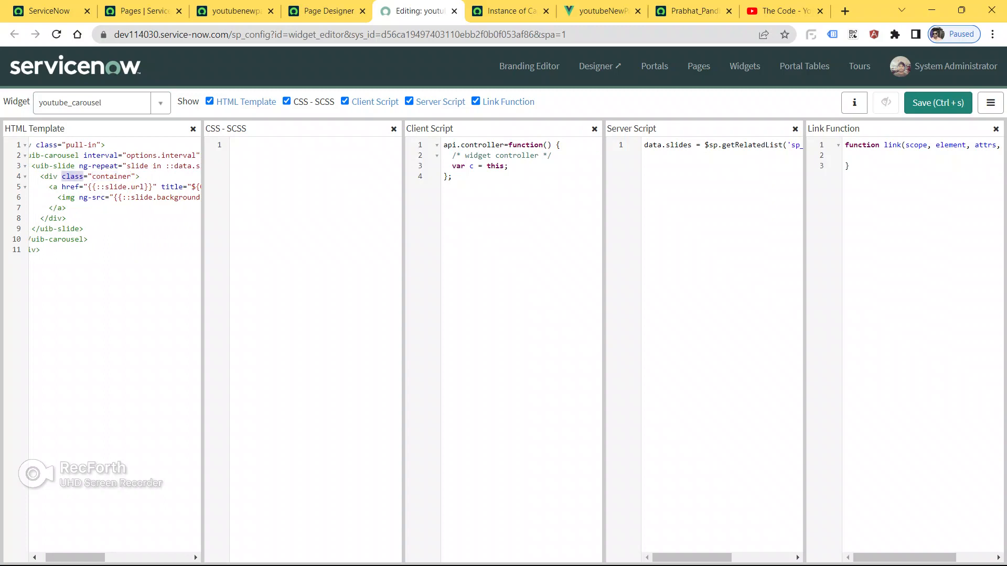
double_click(111, 177)
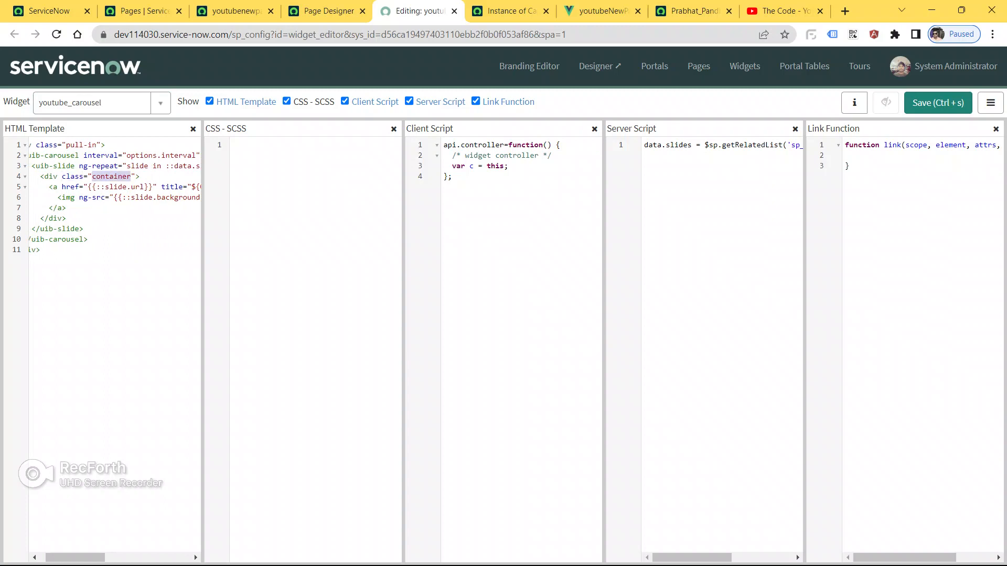
click(131, 177)
text(-fluid)
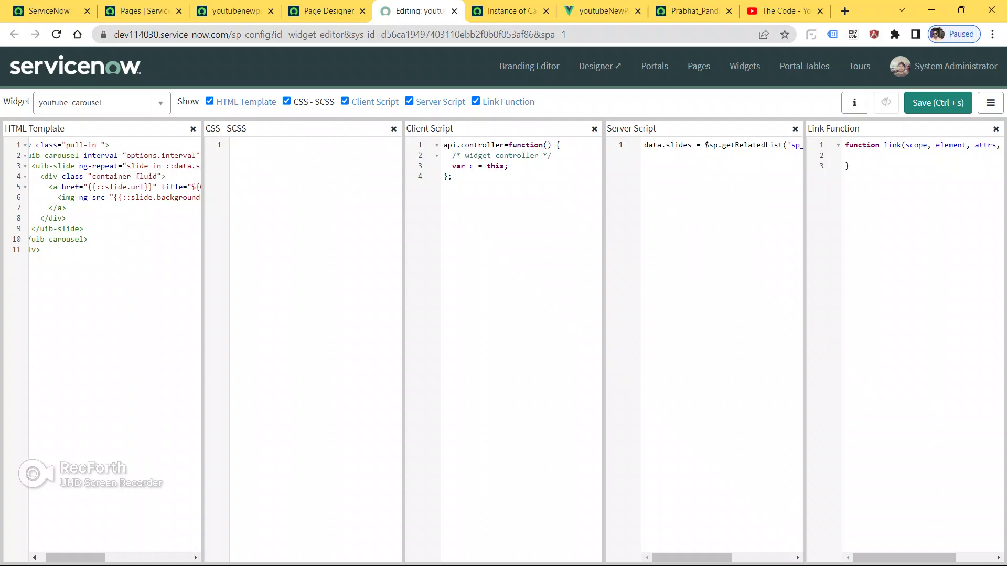
Add the class youtube after pull-in on the template's outermost div and save the youtube_carousel widget.
text( youtube)
double_click(88, 177)
double_click(98, 177)
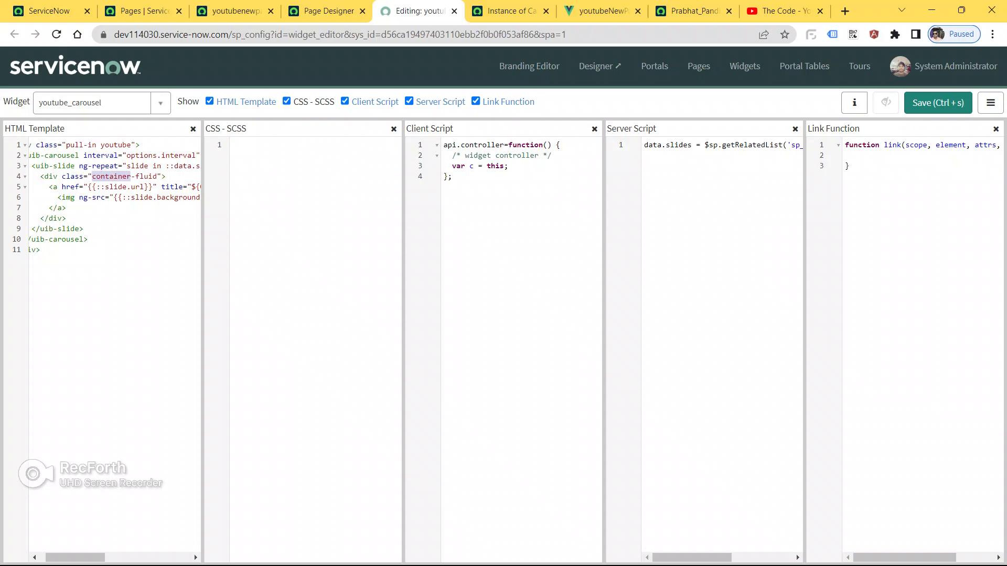
drag(91, 177, 157, 176)
scroll(126, 197, left, 1)
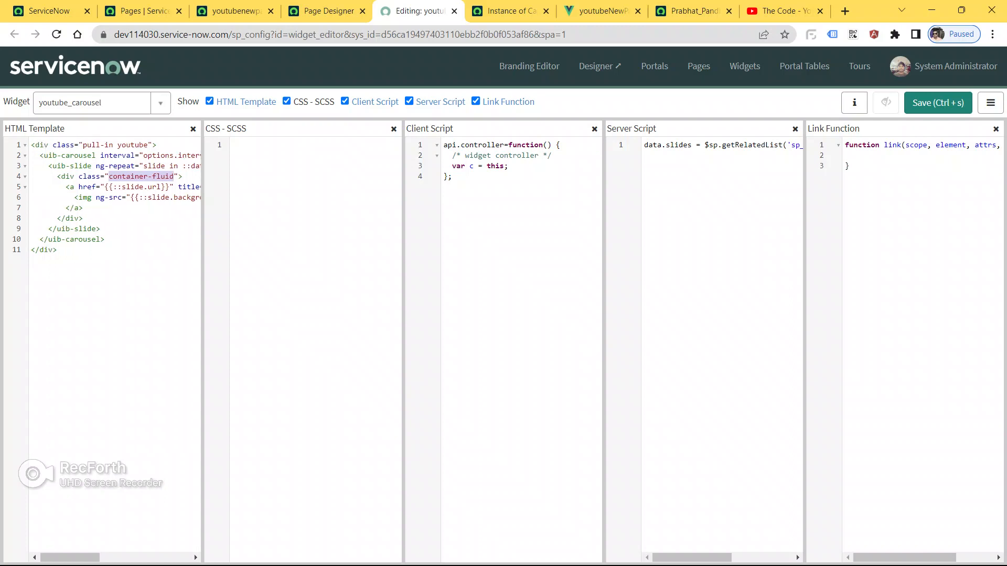
click(938, 104)
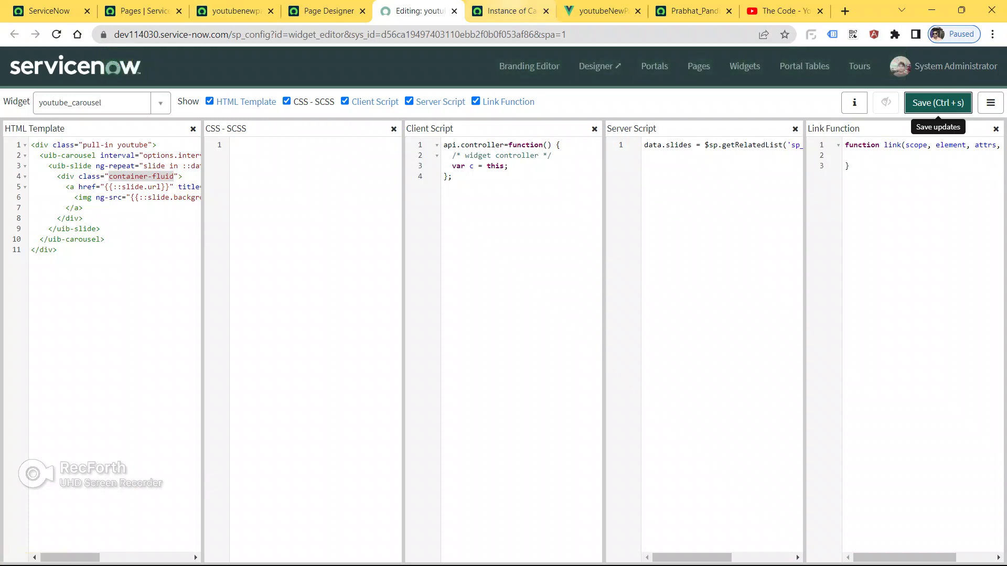
Close the Instance of Carousel page and reload the Page Designer for youtubeNewPage.
click(507, 11)
click(417, 11)
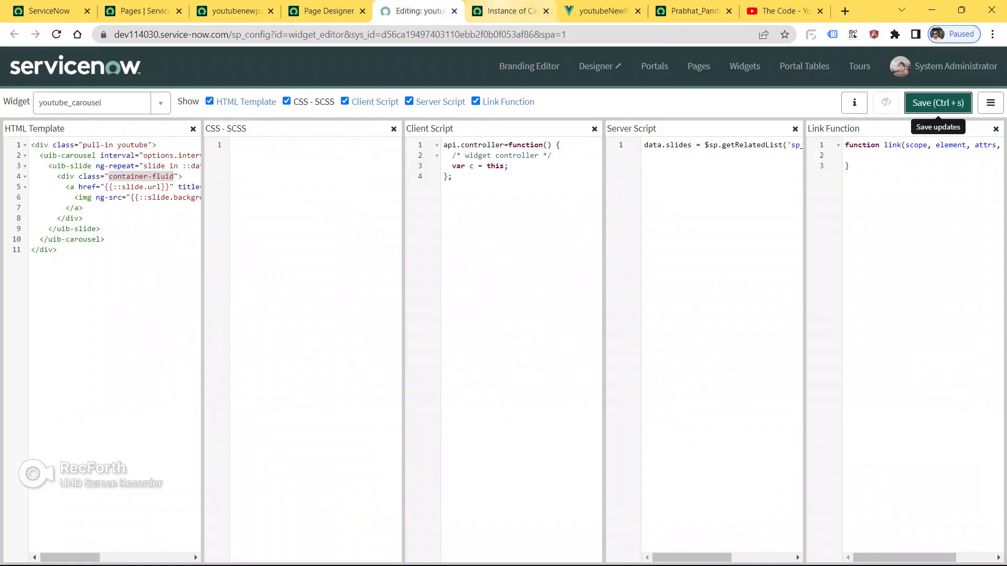
click(519, 11)
click(546, 11)
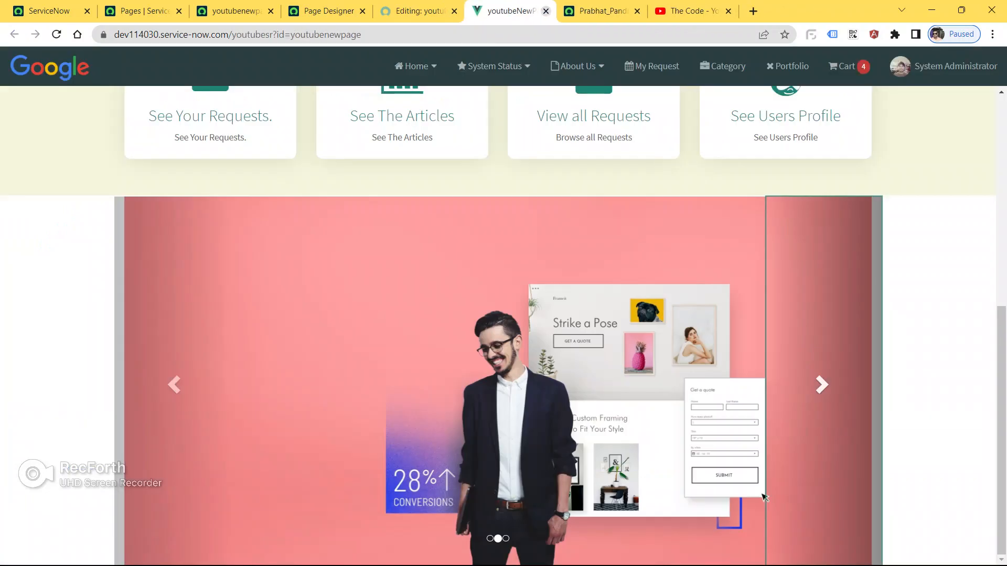
click(417, 11)
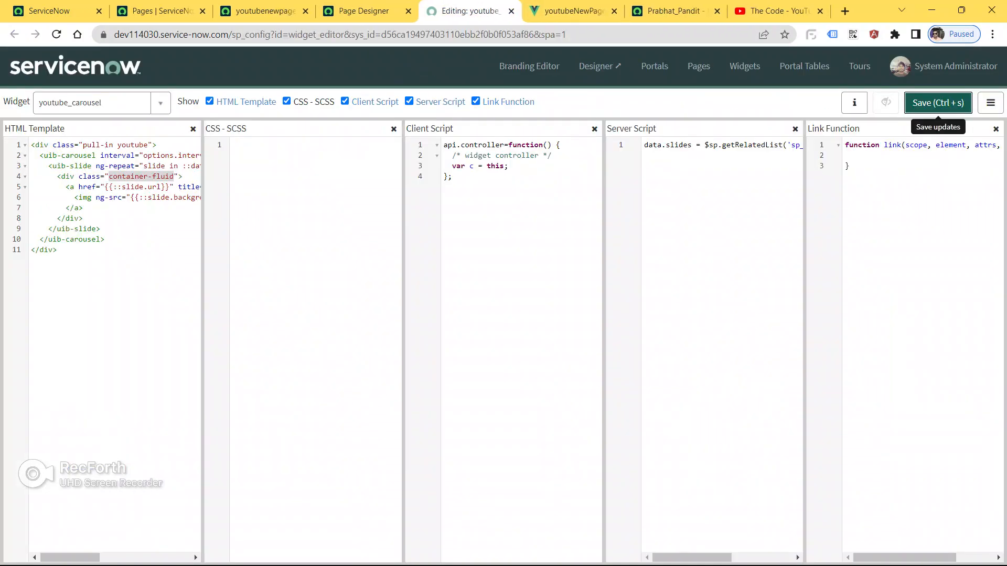
click(364, 11)
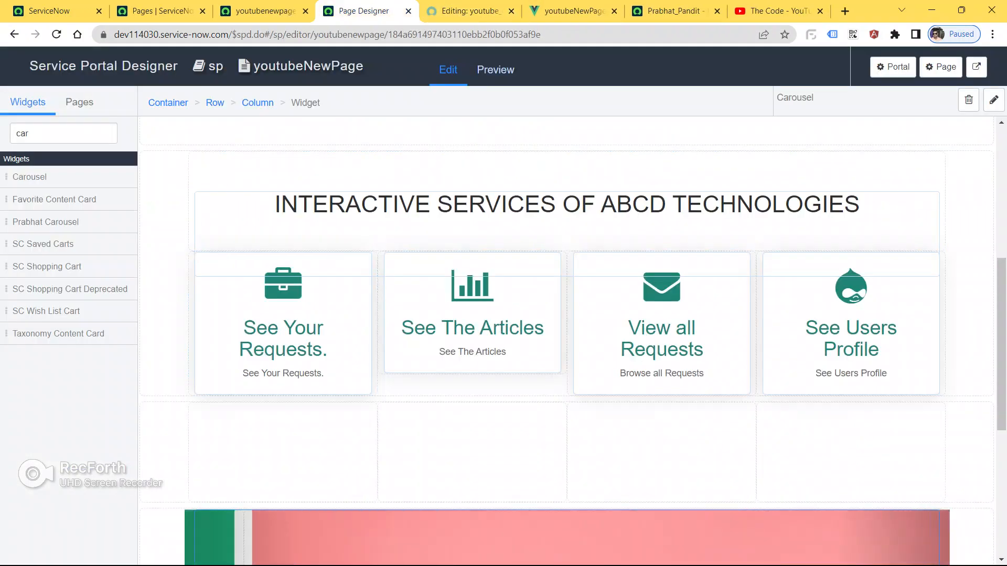
key(ctrl+l)
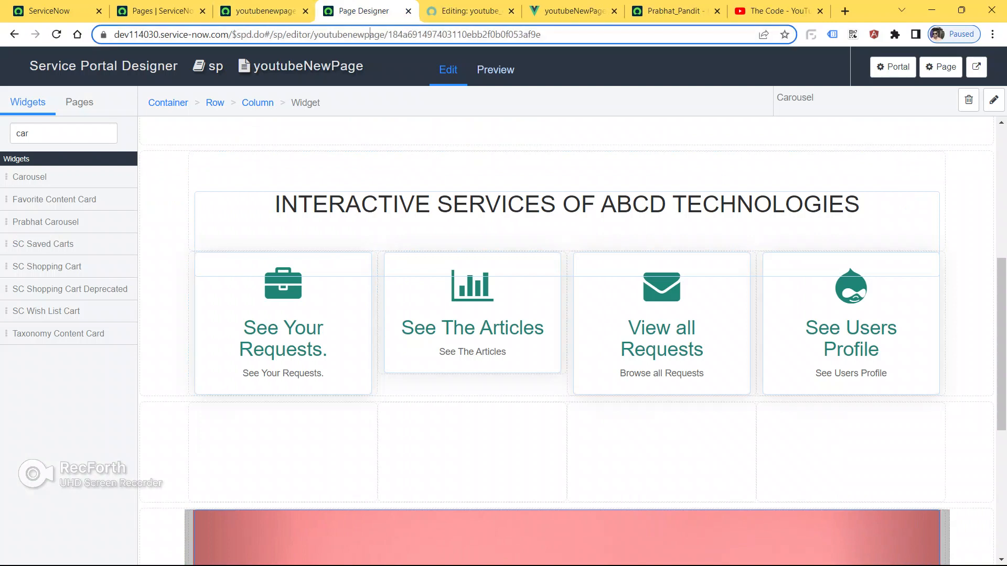
key(Return)
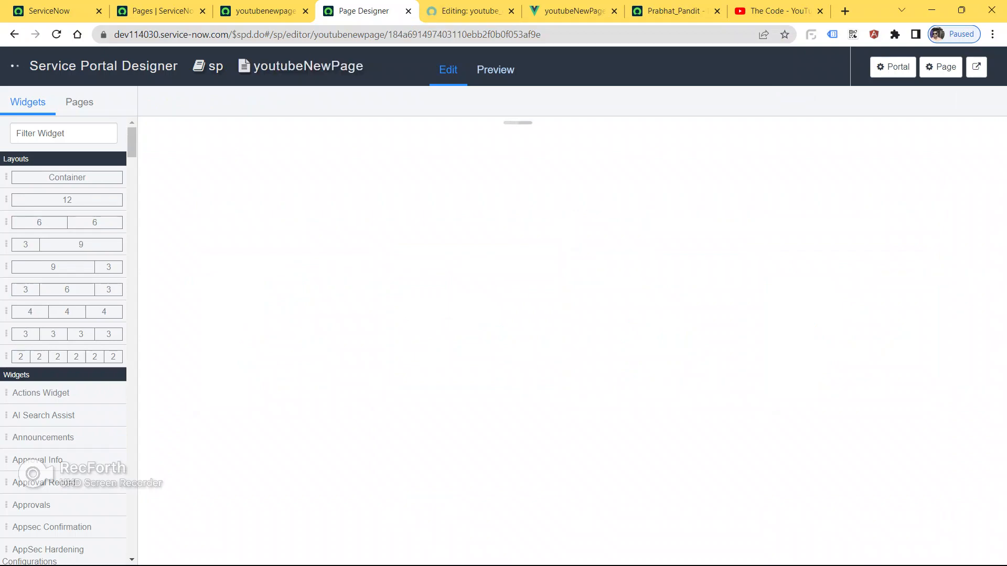
Delete the original Carousel widget from the last container of youtubeNewPage.
scroll(847, 360, down, 7)
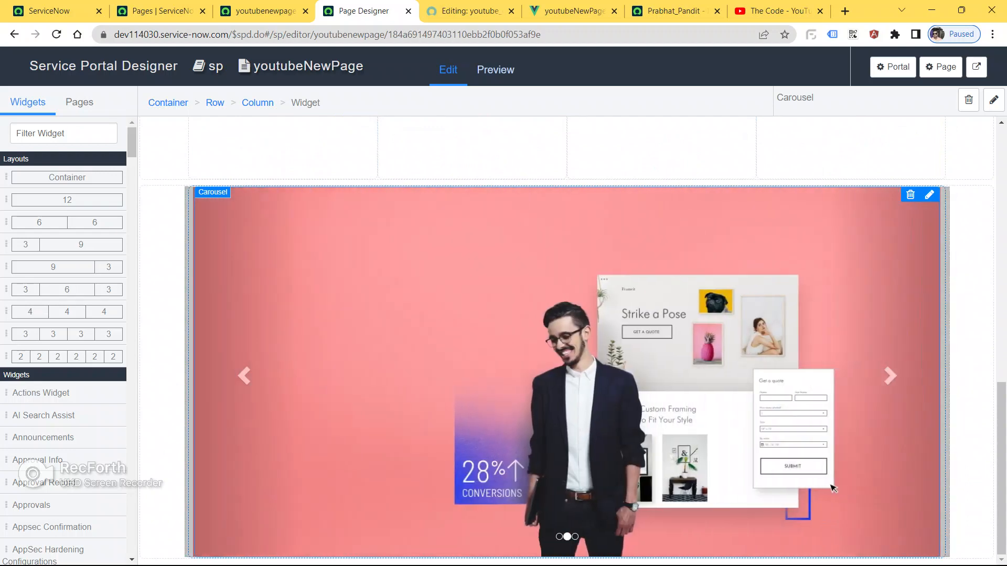
key(Delete)
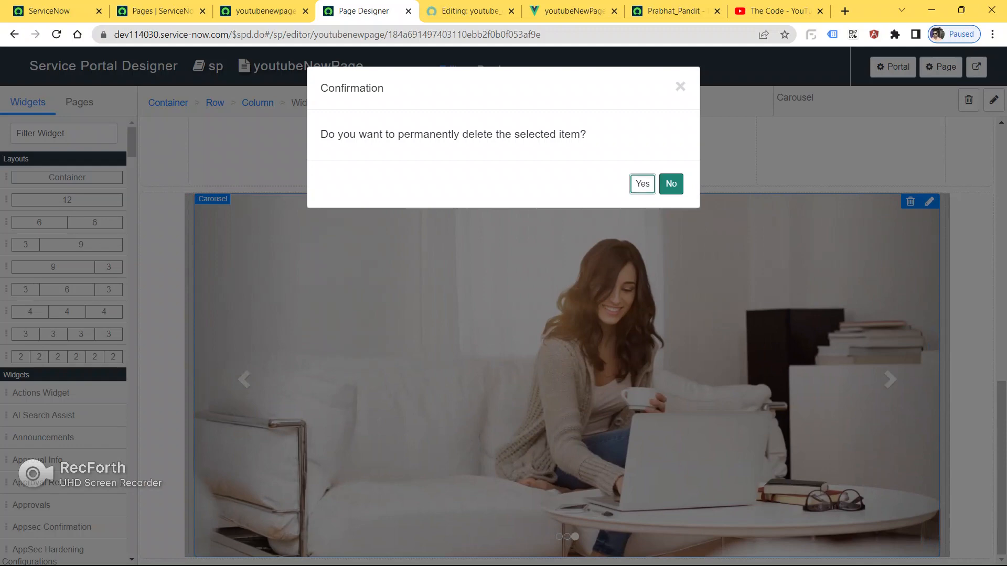
click(642, 183)
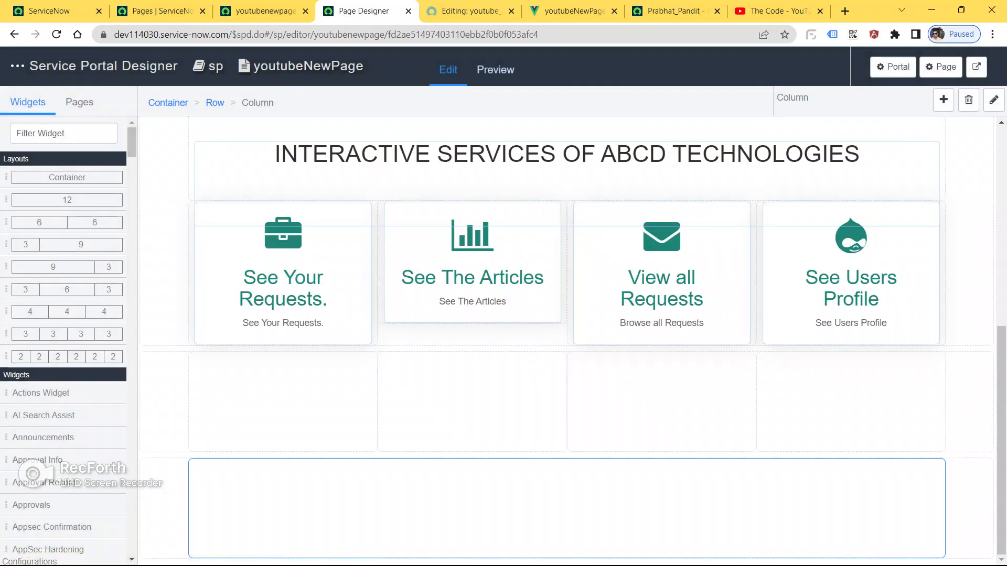
Find the youtube_carousel widget and place it in the empty last container of youtubeNewPage.
click(64, 133)
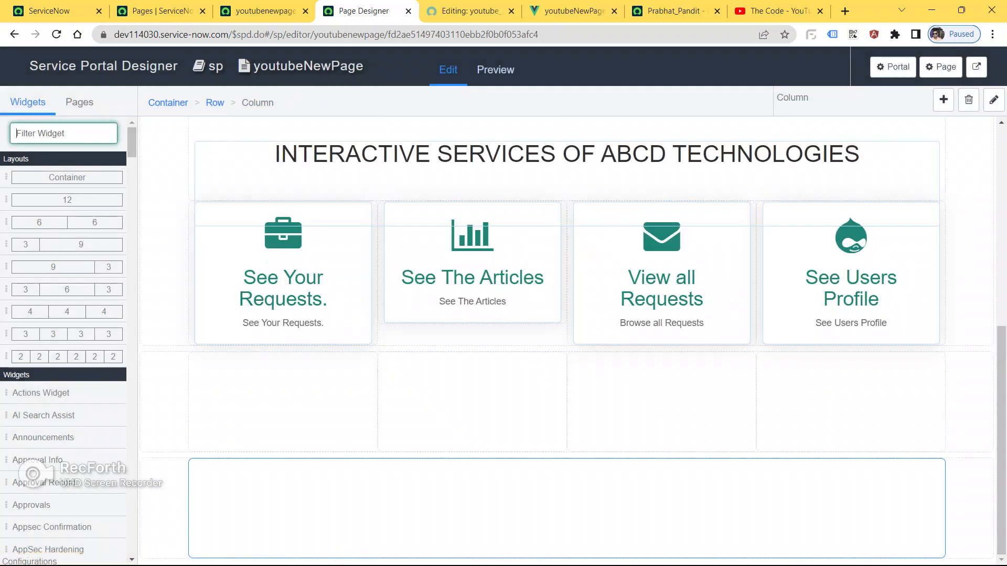
text(youtube_carousel)
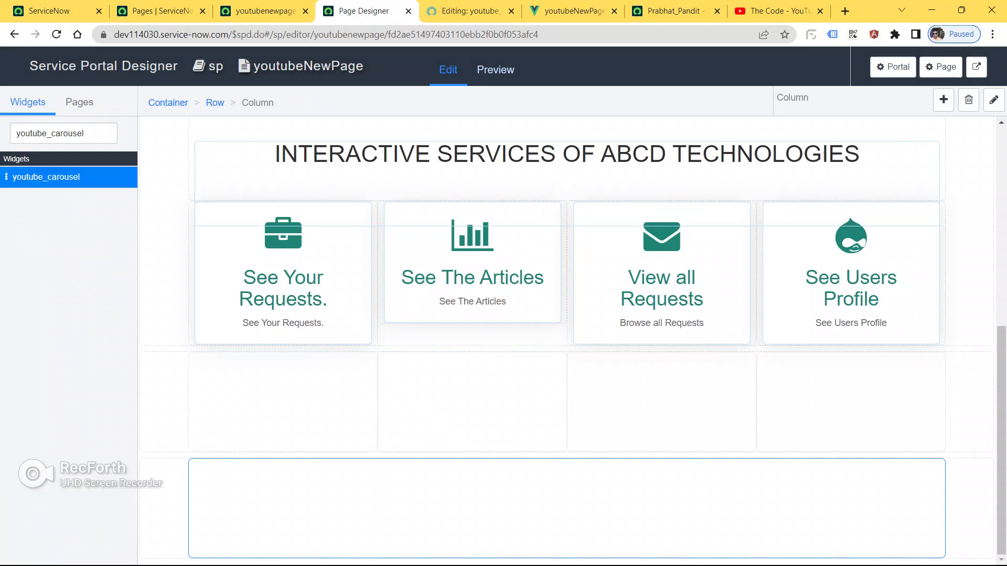
drag(46, 177, 472, 518)
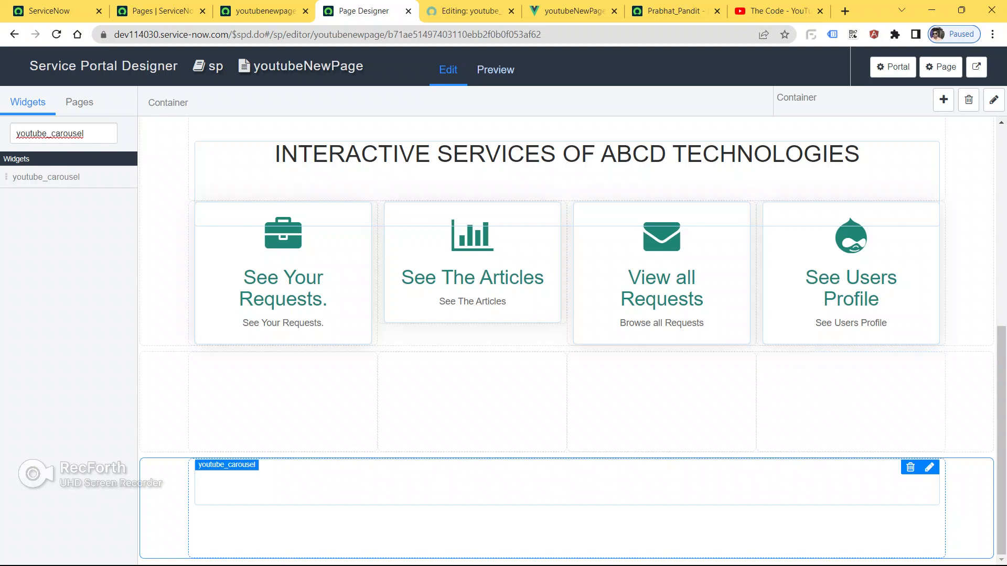
Open the new carousel instance's record in the platform, set its ID to custom_slider and save it.
click(929, 467)
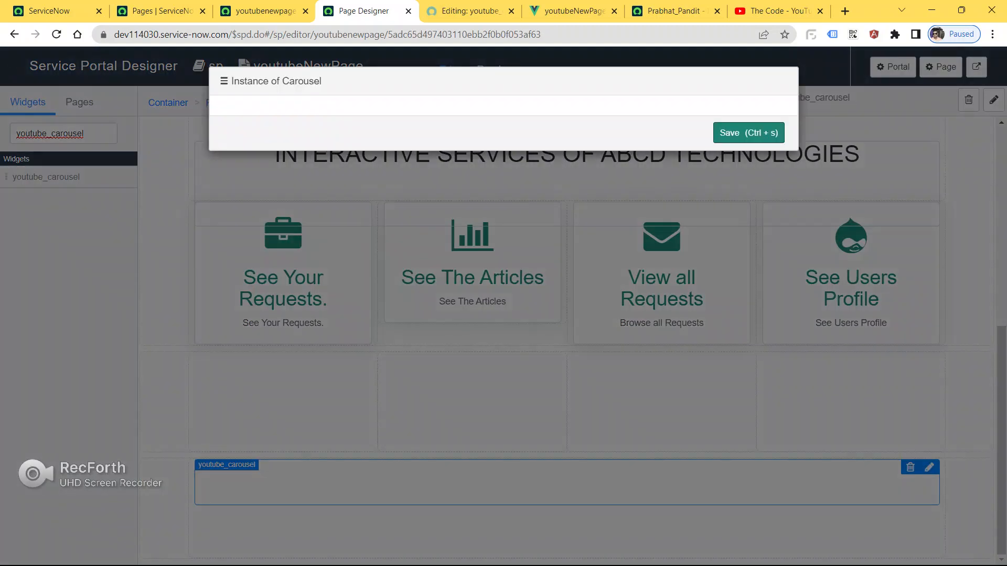
click(223, 81)
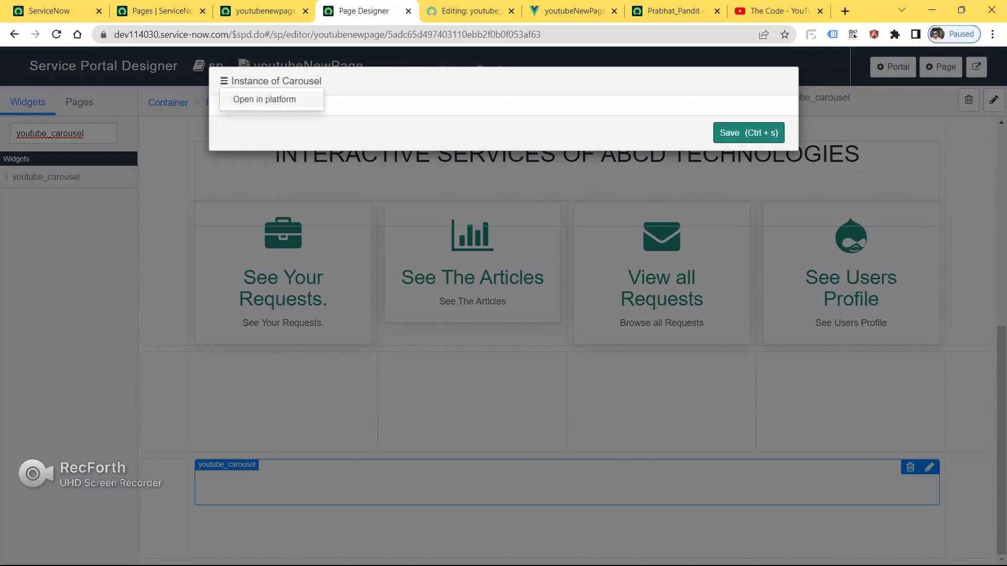
click(264, 99)
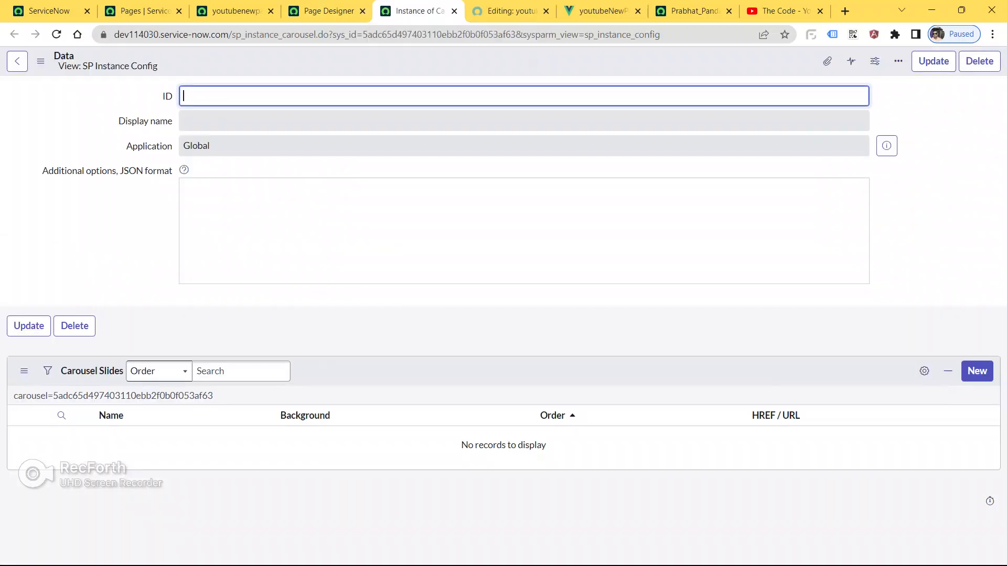
text(cust)
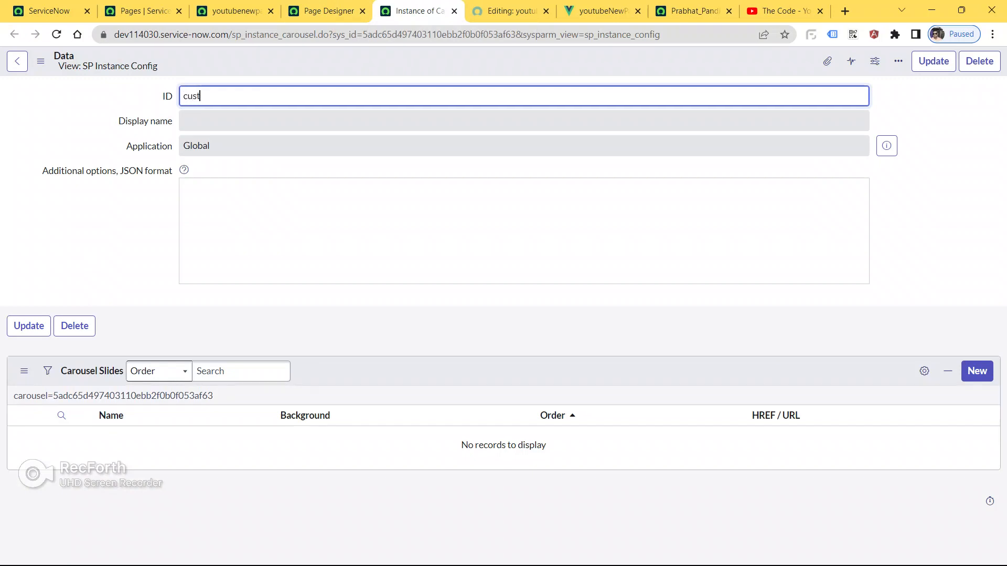
text(om_)
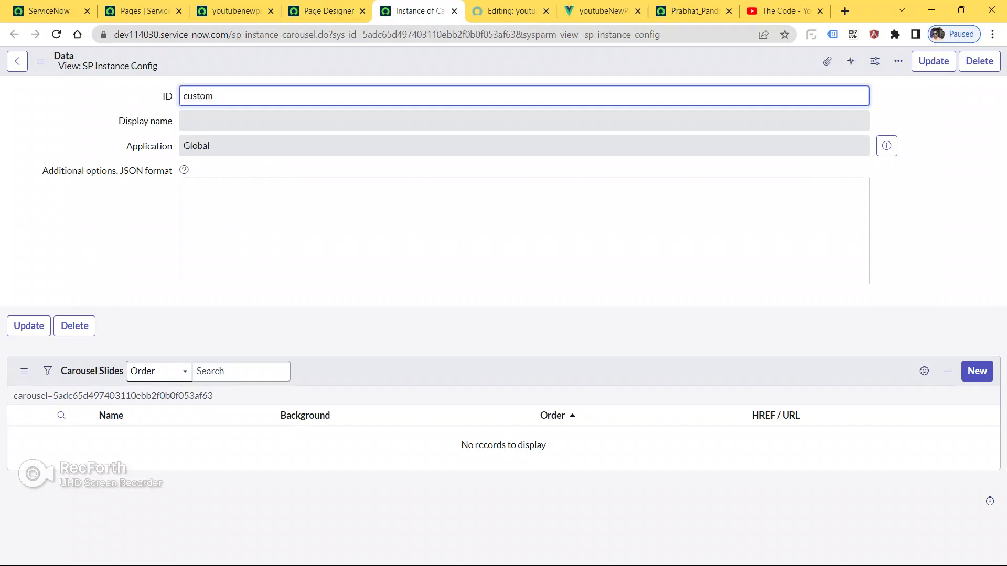
text(slider)
right_click(400, 57)
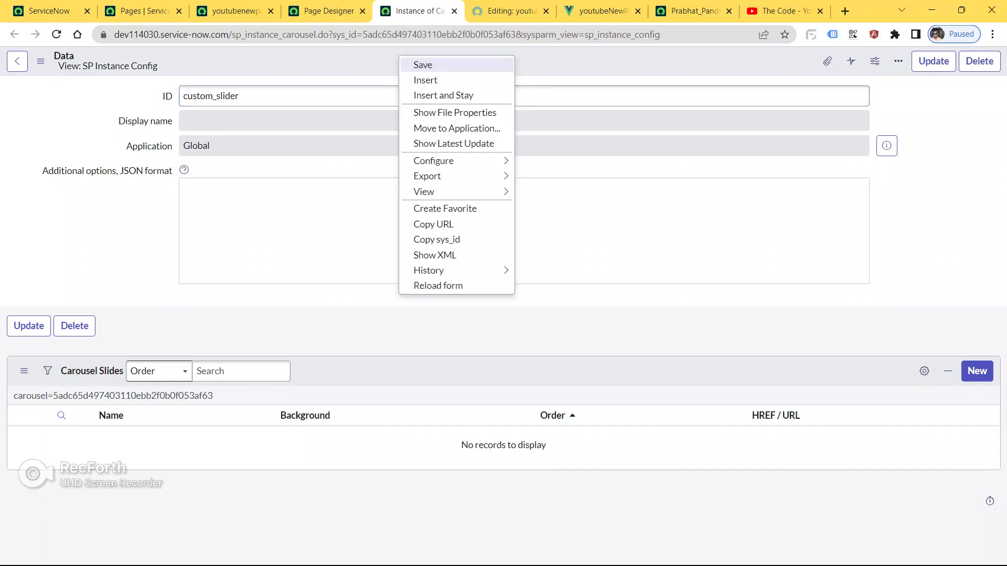
click(425, 65)
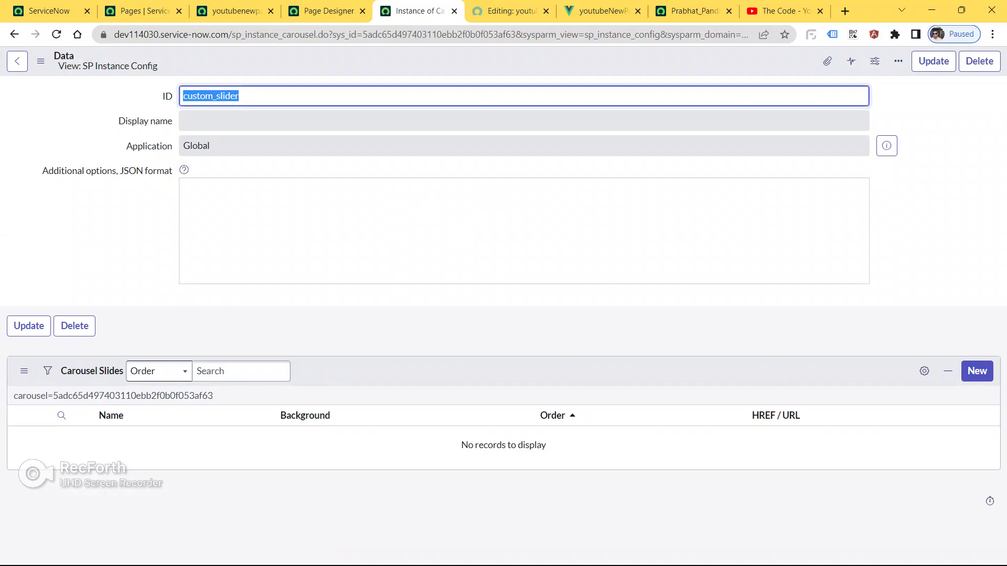
click(503, 326)
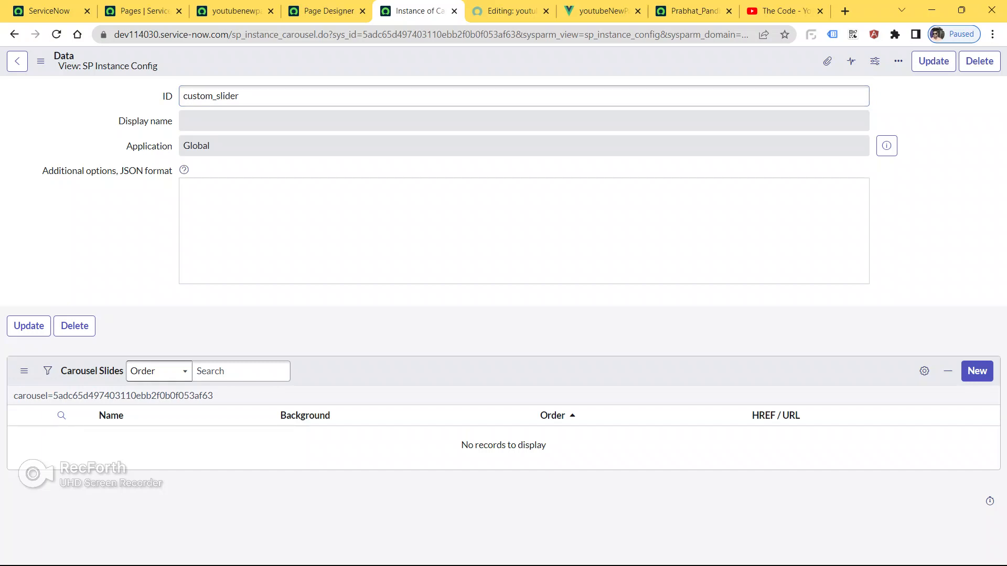
Add a carousel slide named c_slider_1 with landing-page-convert-more-sales.jpg as its background and save it.
click(977, 371)
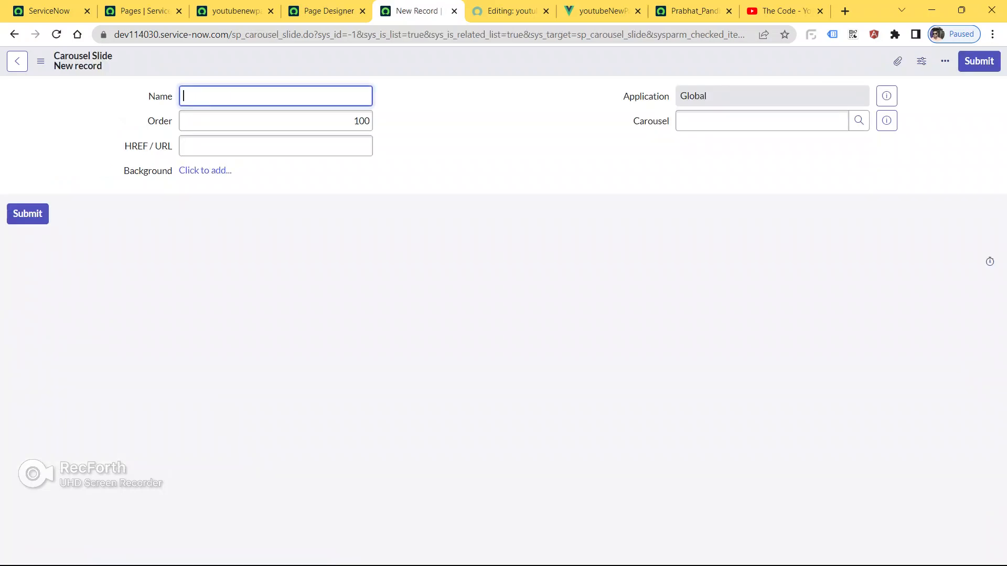
text(c_slider_1)
key(ctrl+a)
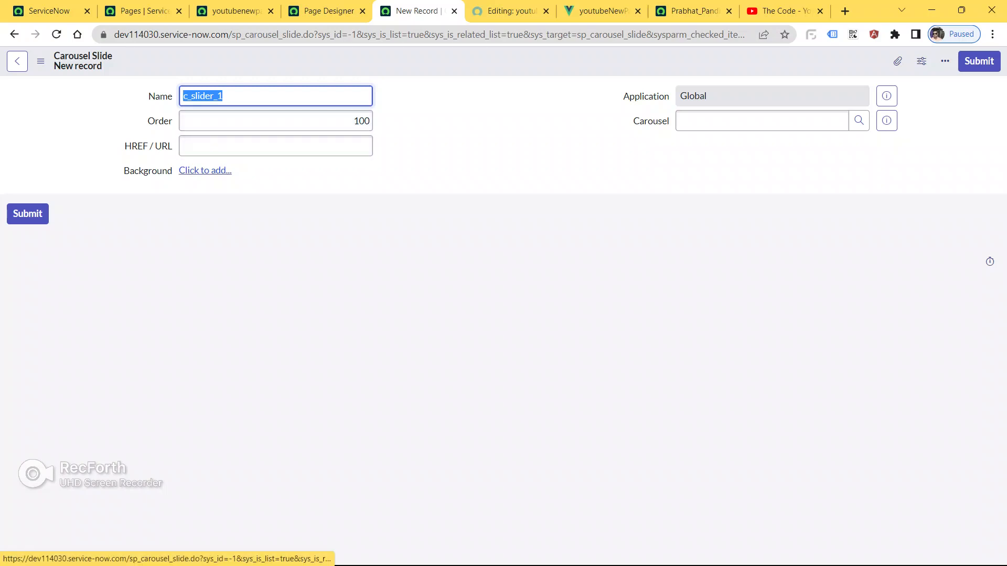
click(205, 170)
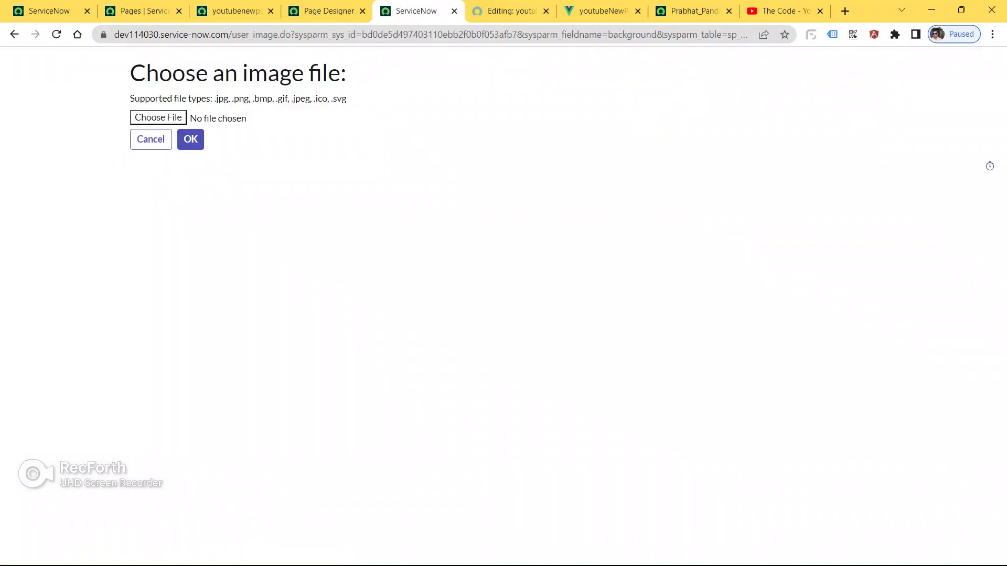
click(158, 118)
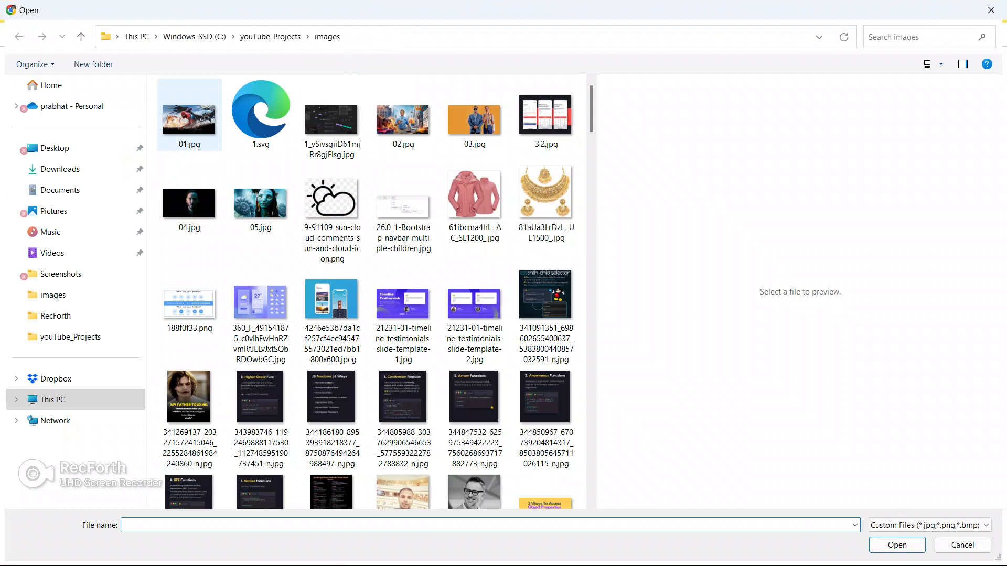
scroll(261, 209, down, 15)
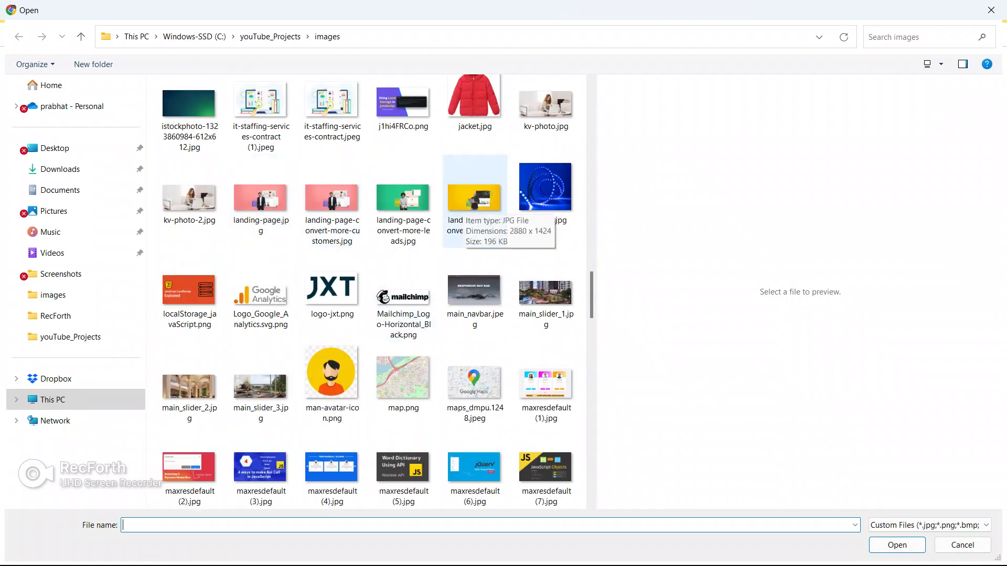
double_click(474, 197)
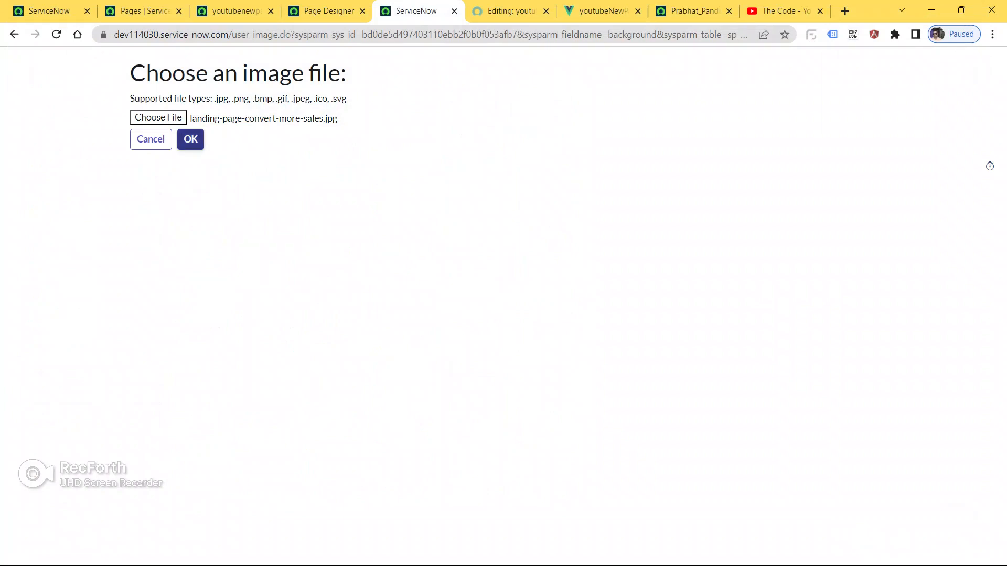
click(190, 139)
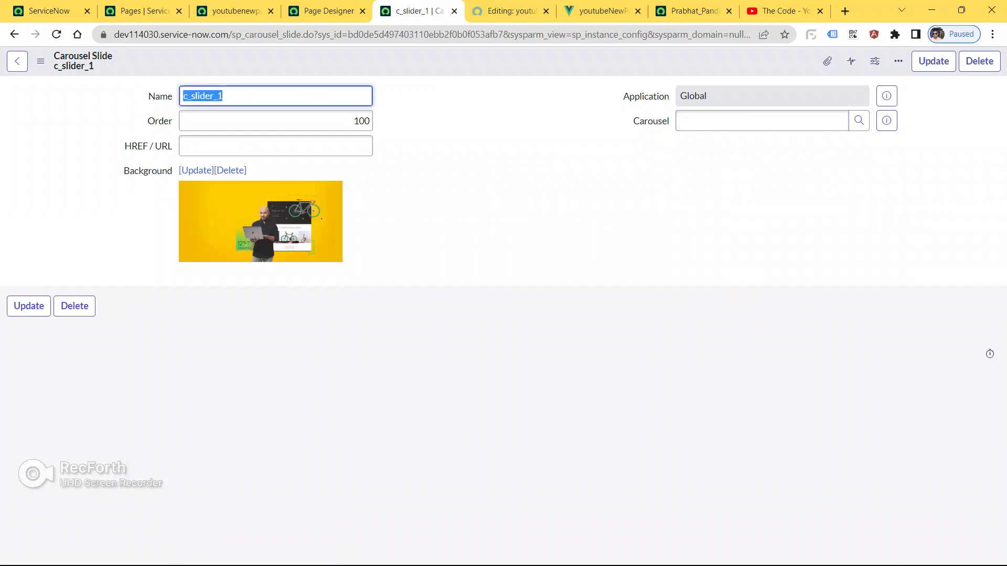
click(934, 61)
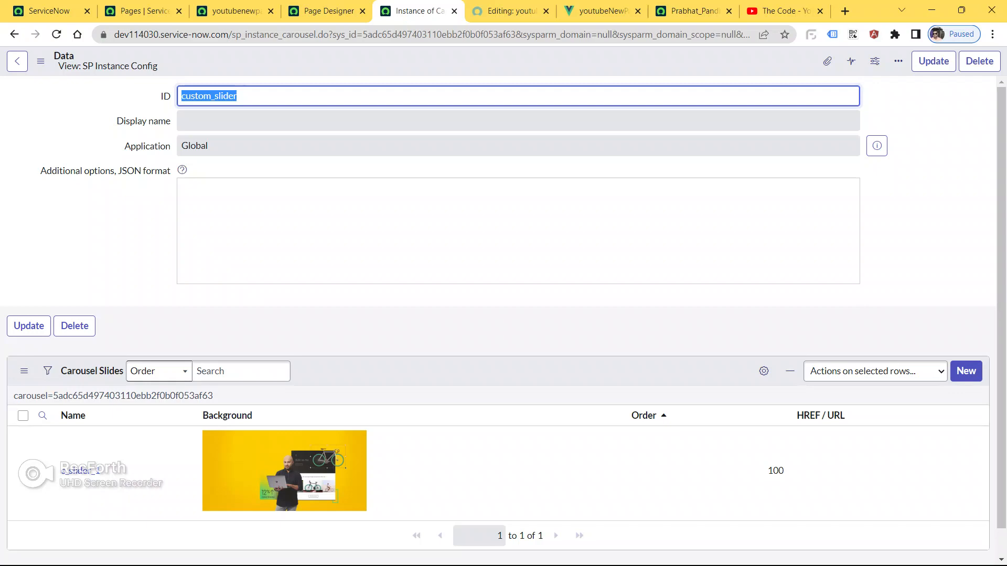
Reload the youtubenewpage portal page and view the carousel below the service cards.
click(603, 10)
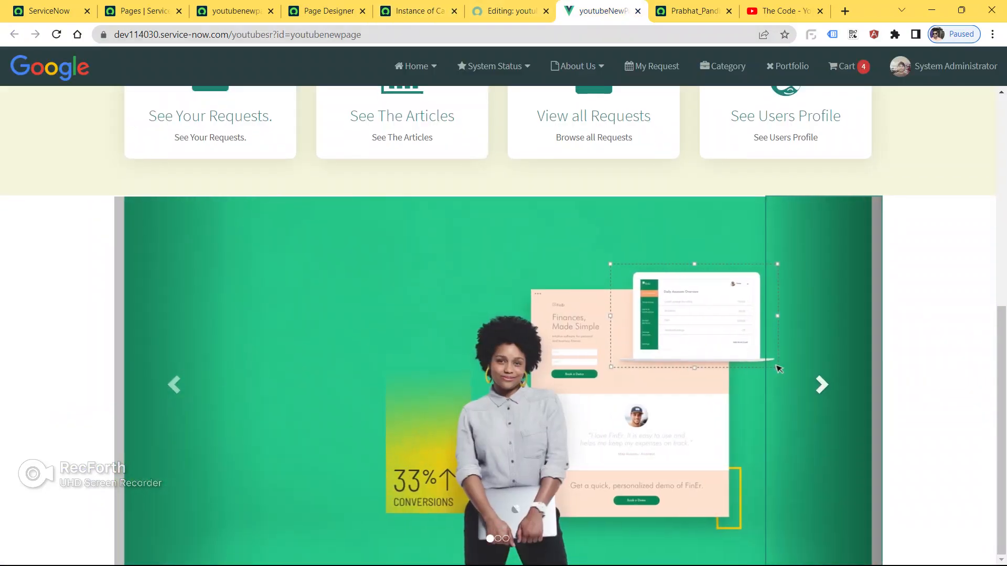
key(ctrl+l)
key(Return)
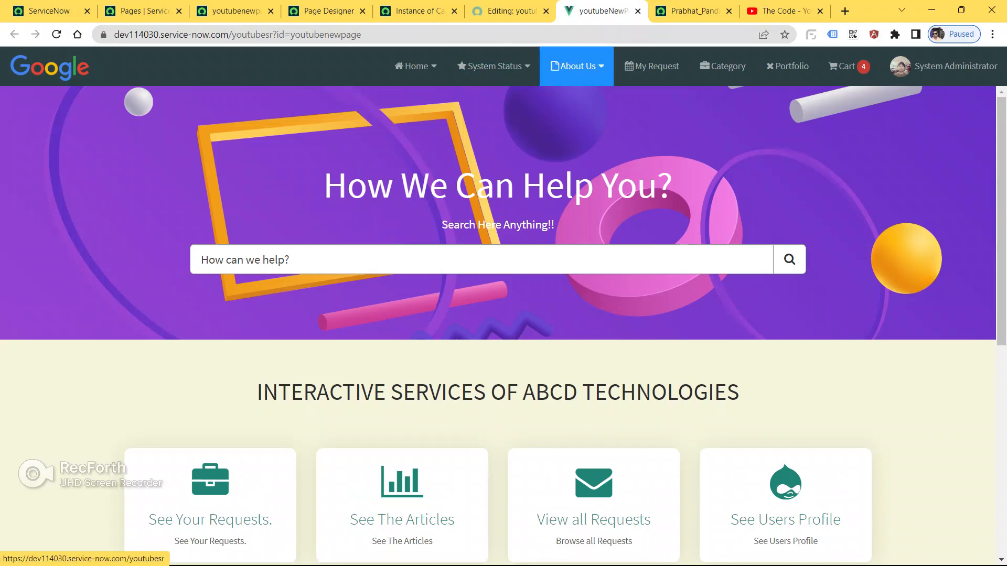
scroll(776, 370, down, 8)
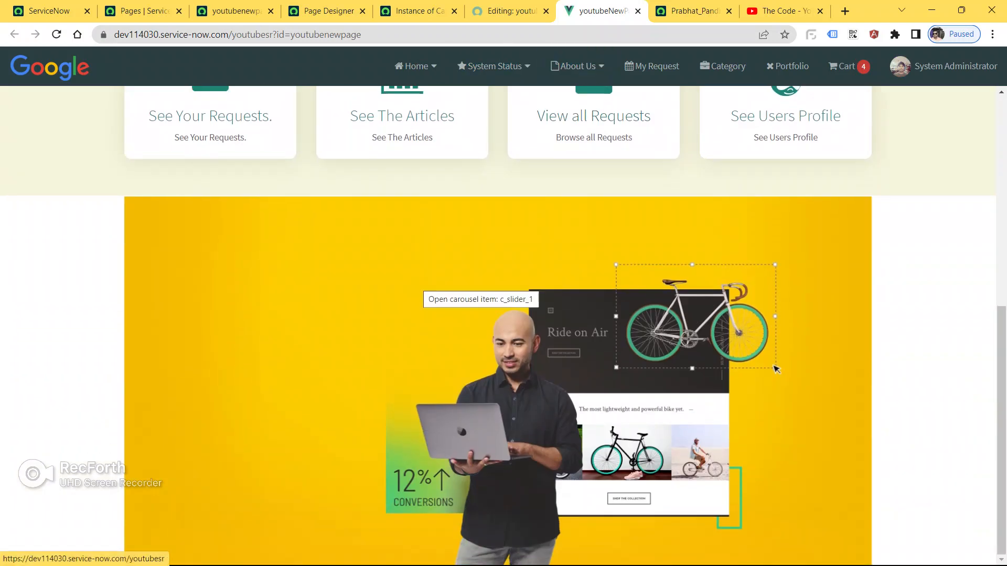
Inspect the container around the carousel with the browser developer tools docked below the page.
right_click(72, 323)
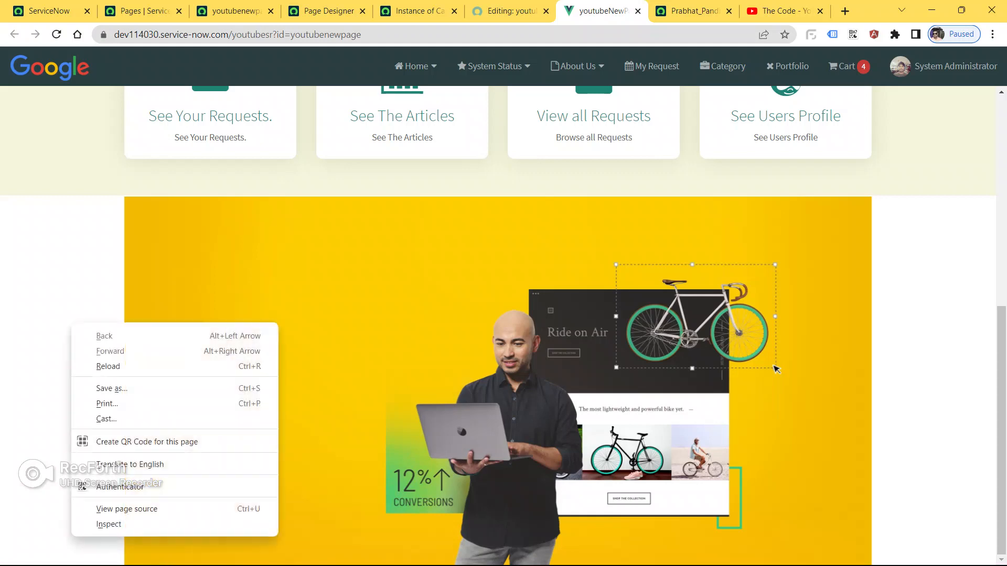
click(109, 524)
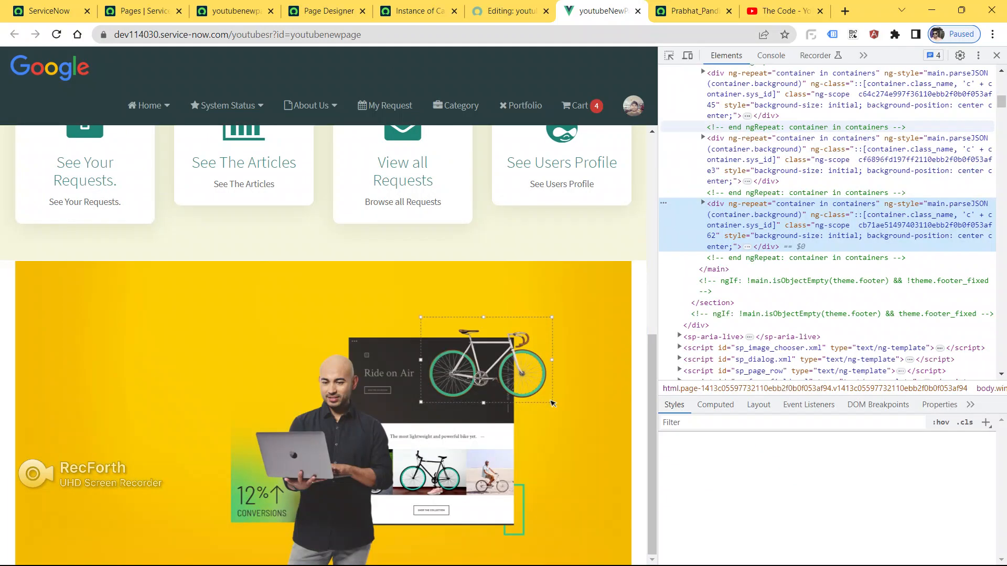
click(978, 55)
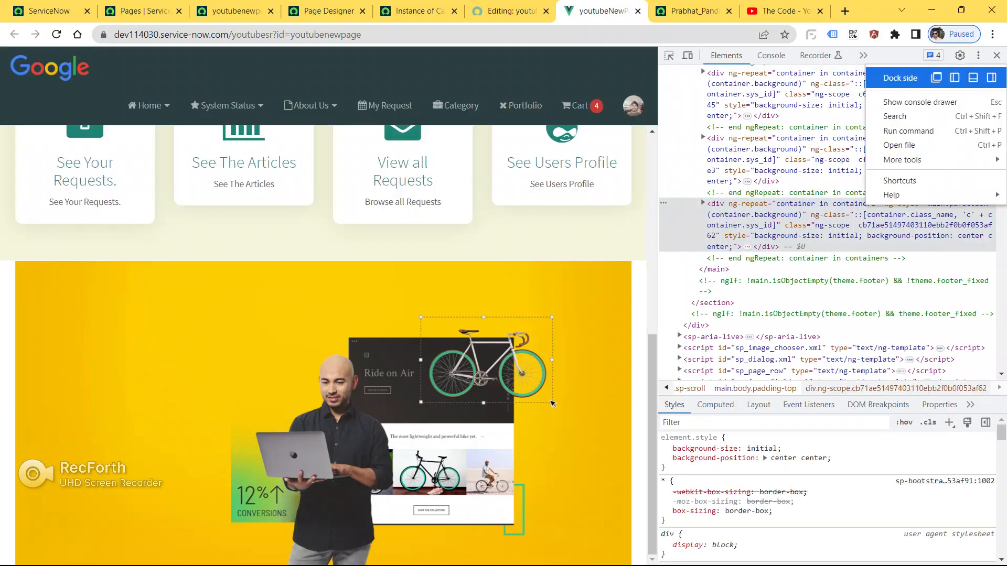
click(973, 77)
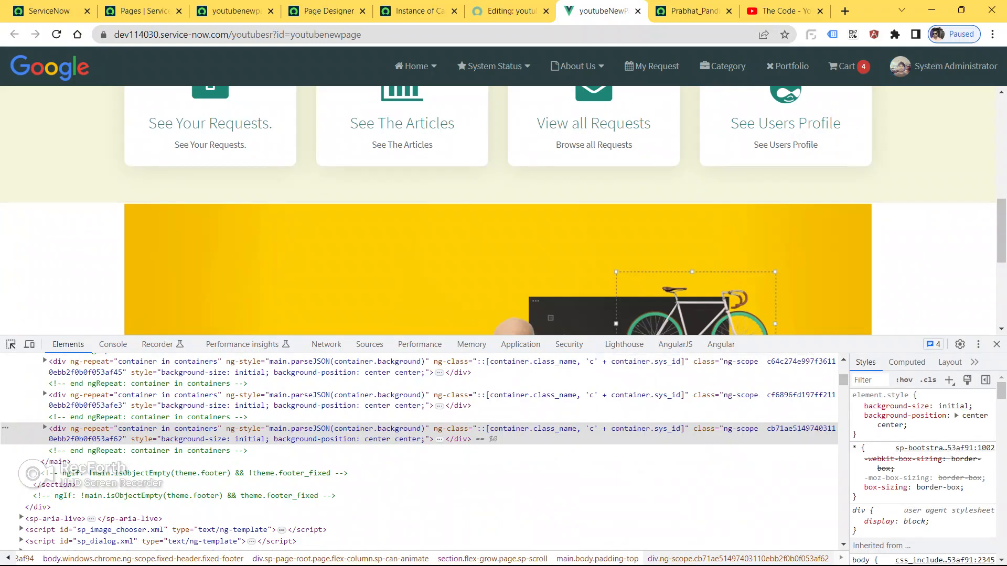
click(10, 344)
click(63, 272)
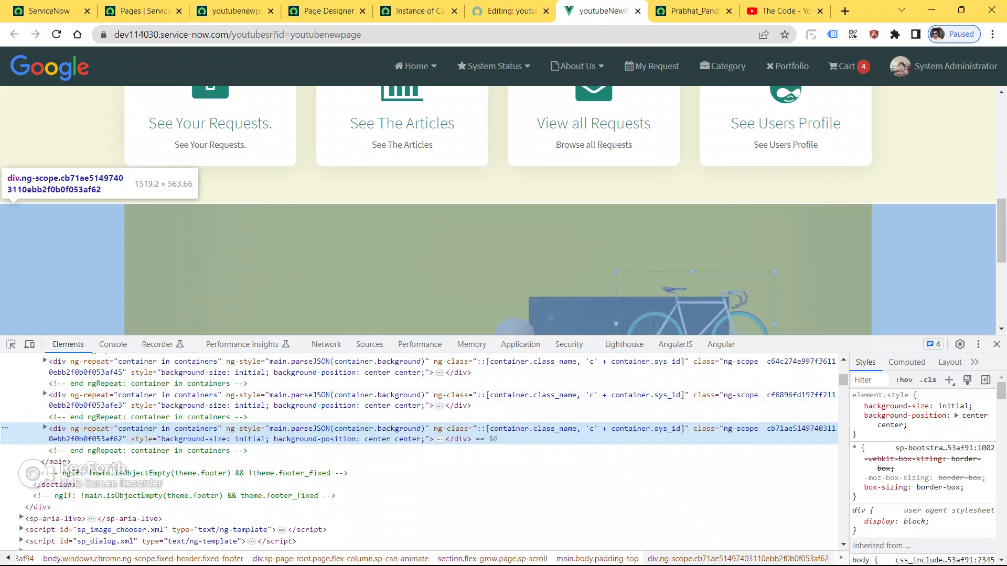
Examine the class names of the page's container divs in the markup, comparing the carousel's container with the others.
scroll(419, 450, up, 2)
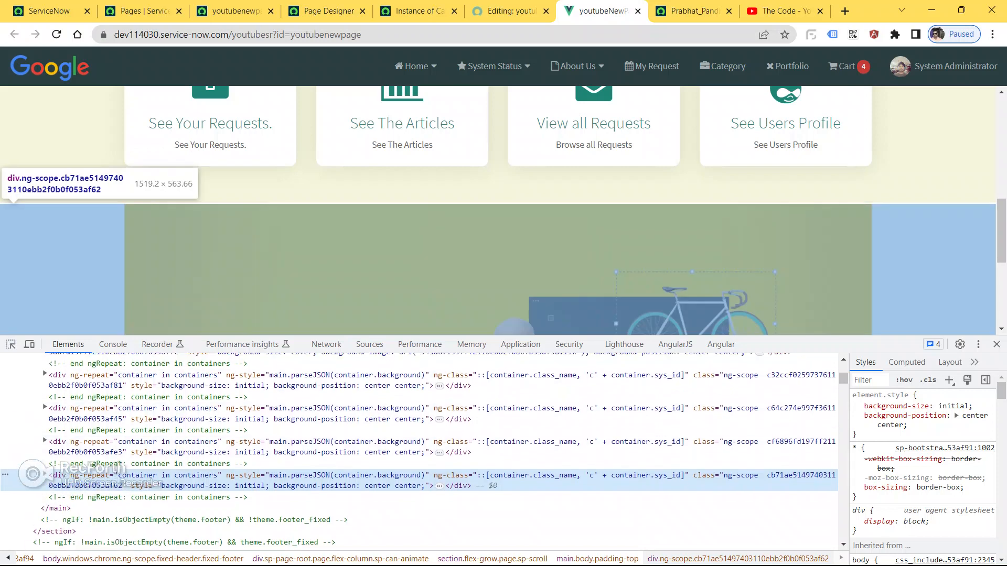
scroll(420, 451, up, 1)
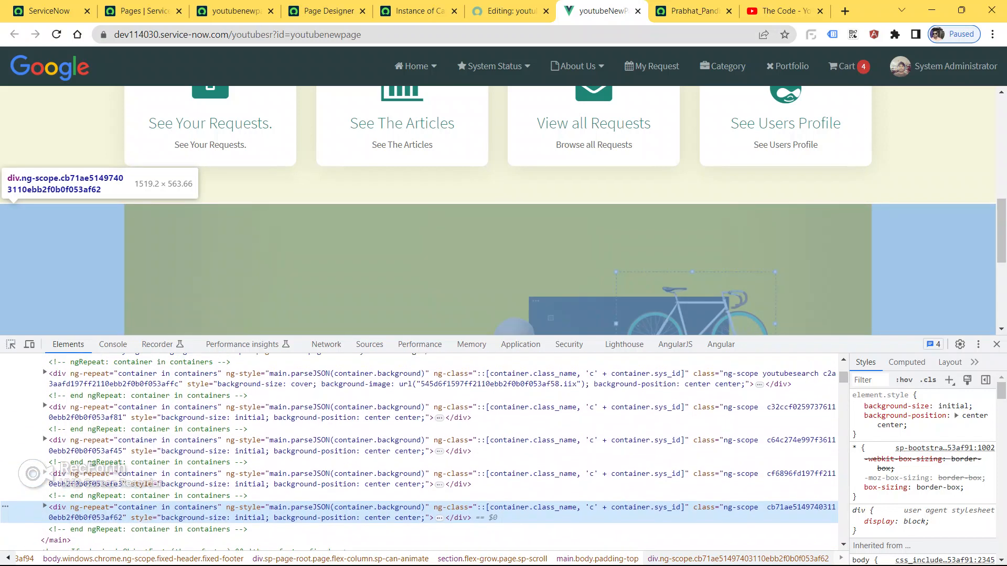
scroll(419, 450, down, 1)
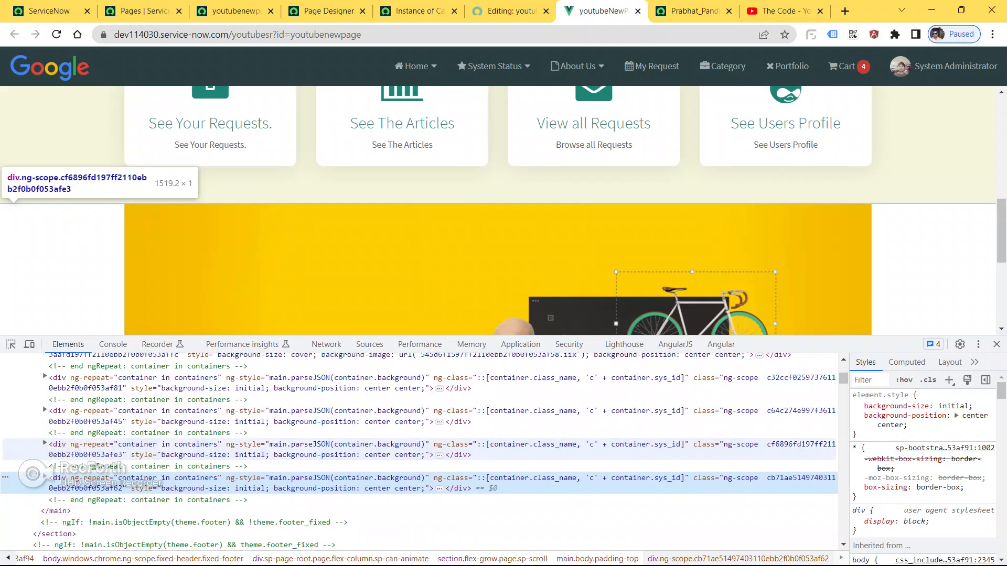
scroll(419, 460, down, 1)
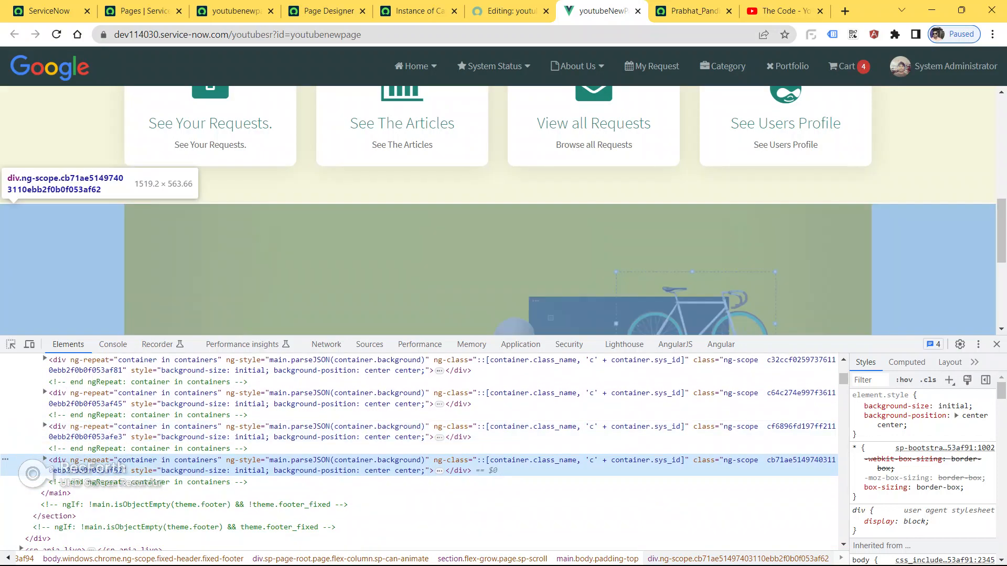
scroll(420, 460, up, 4)
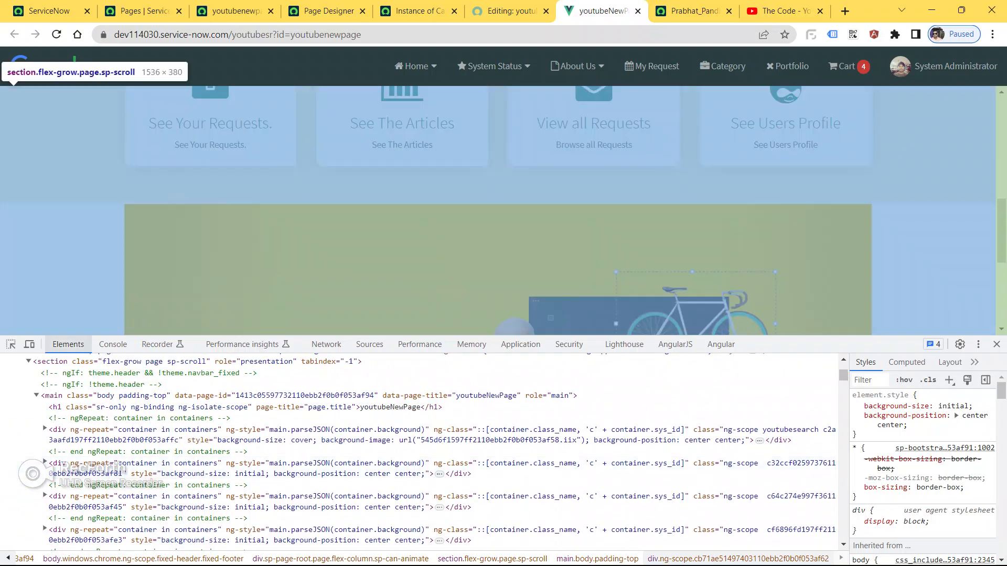
scroll(420, 460, down, 4)
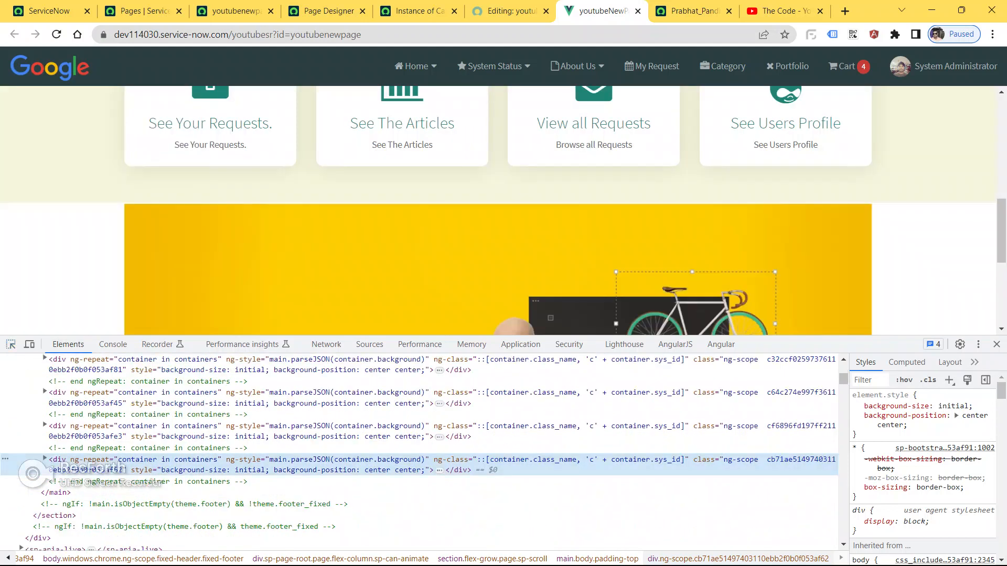
scroll(419, 459, up, 4)
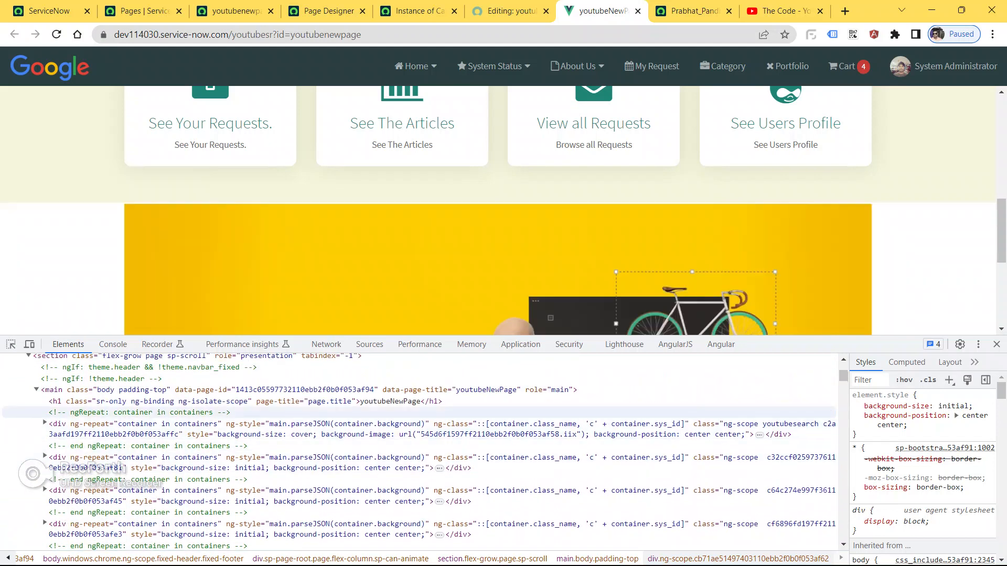
scroll(420, 451, down, 3)
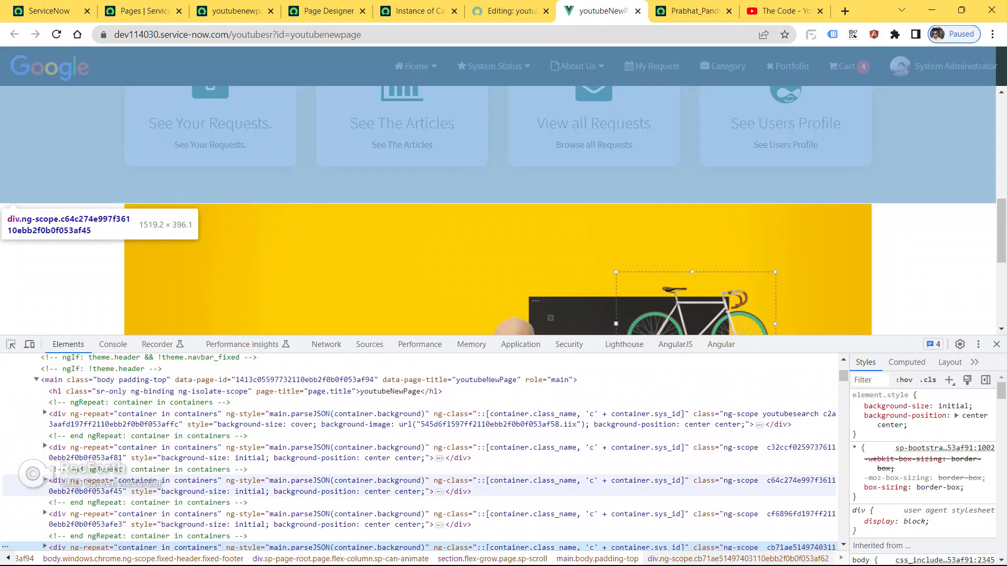
Expand the carousel container's nested markup through the row to the col-md-12 column and compare it with the other page containers.
scroll(419, 414, down, 3)
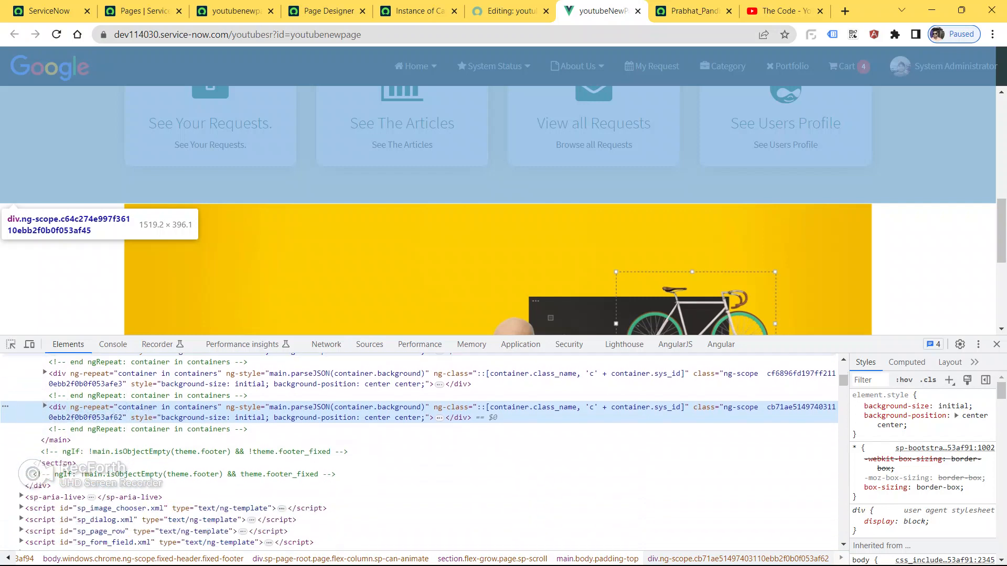
click(44, 406)
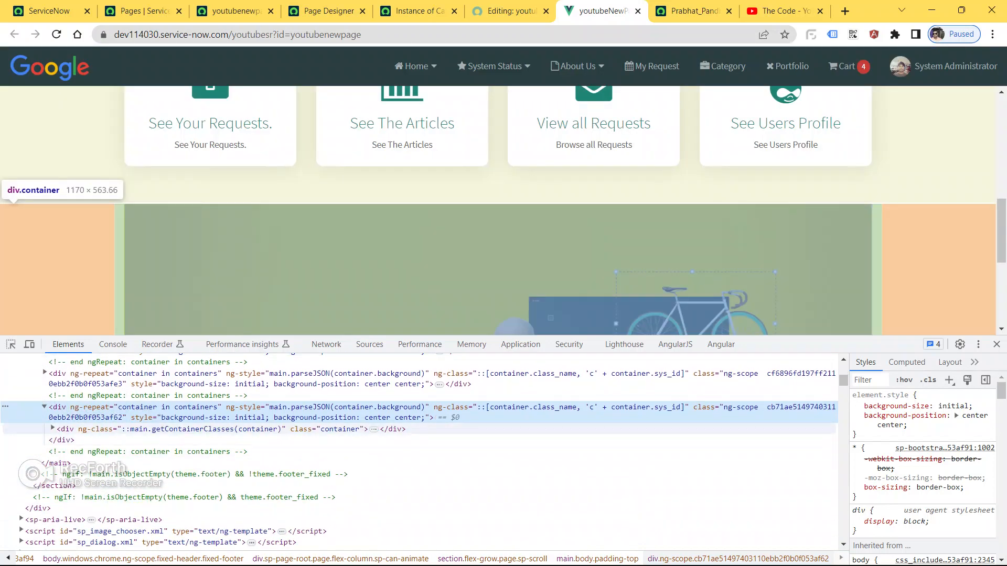
click(52, 428)
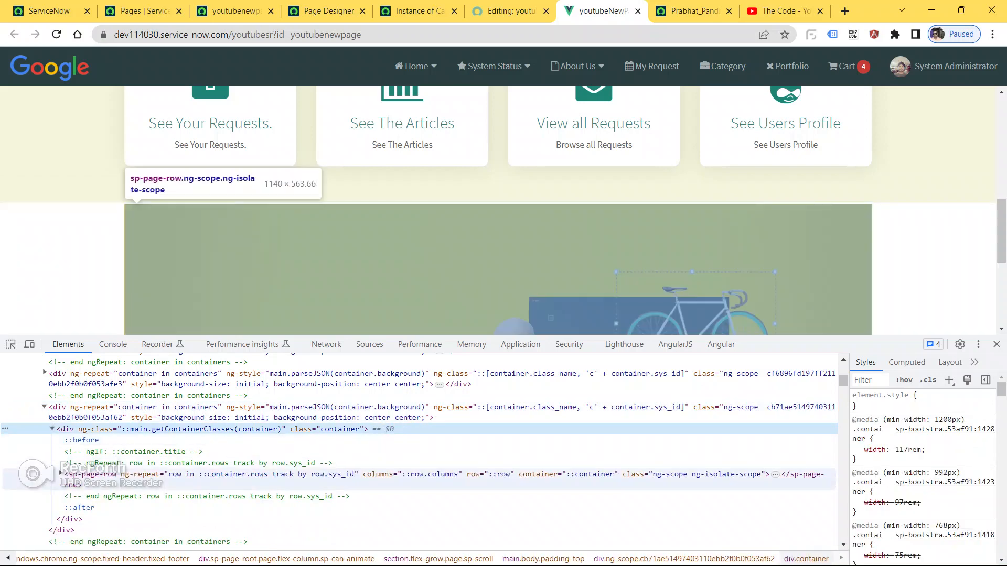
click(60, 474)
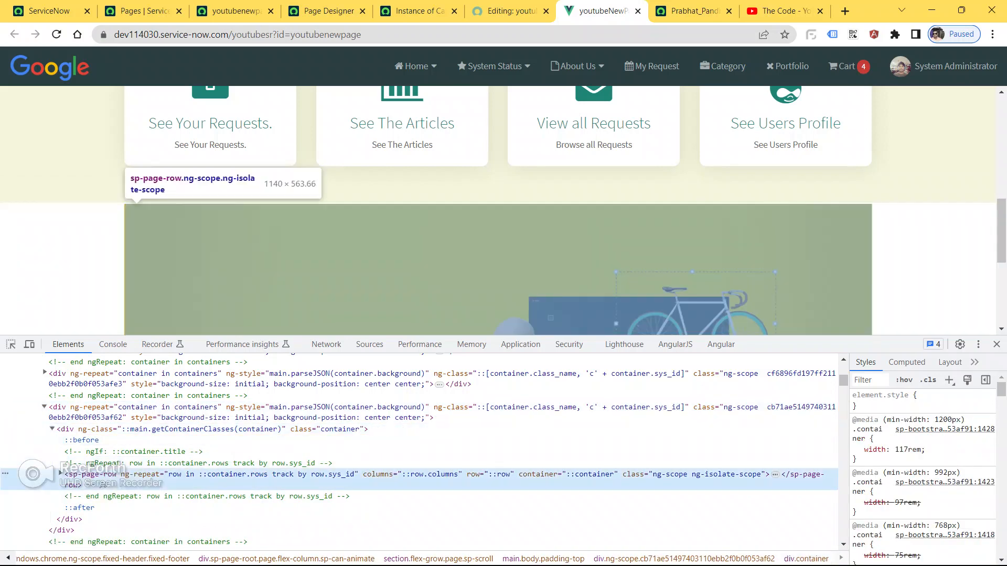
click(220, 486)
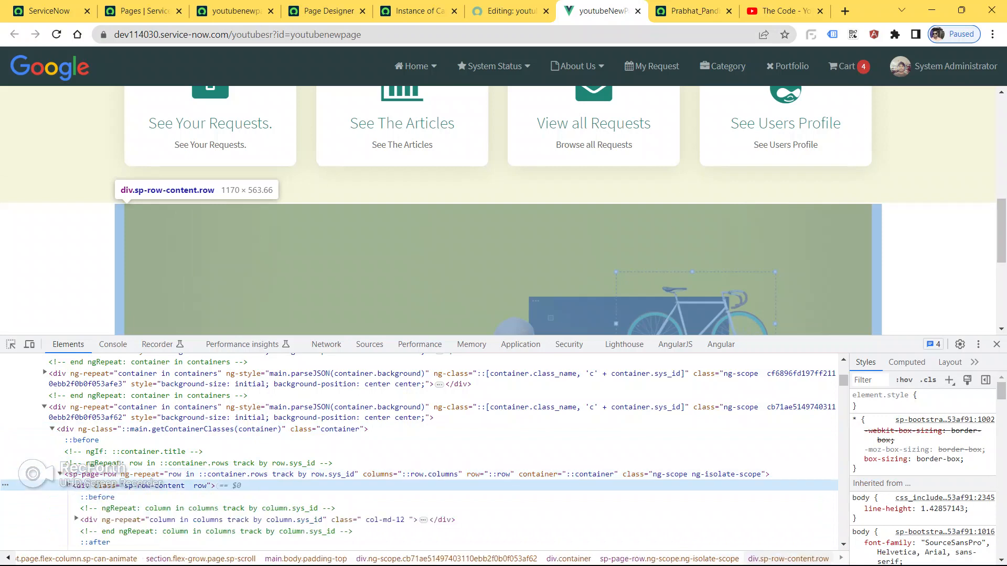
scroll(99, 482, down, 2)
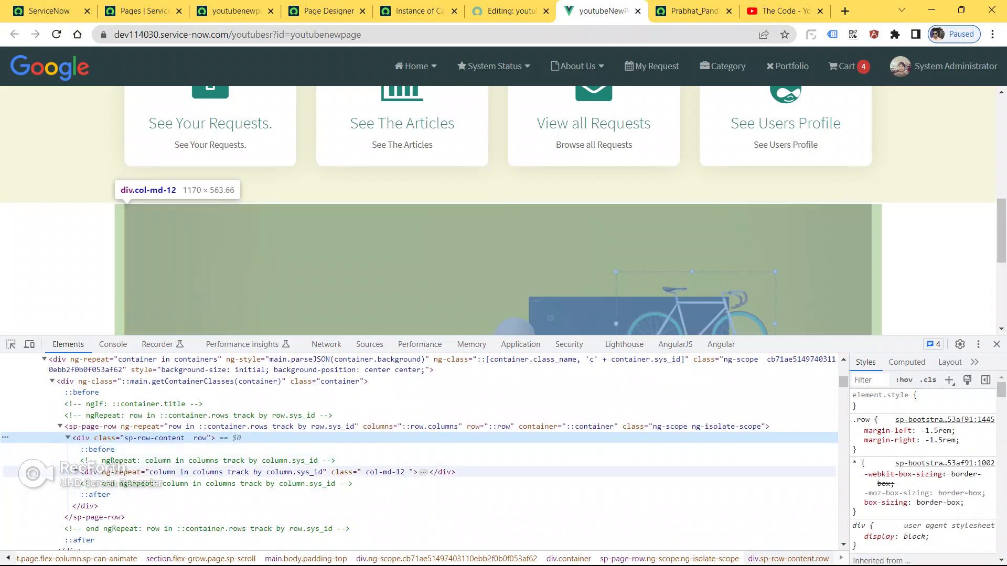
click(76, 472)
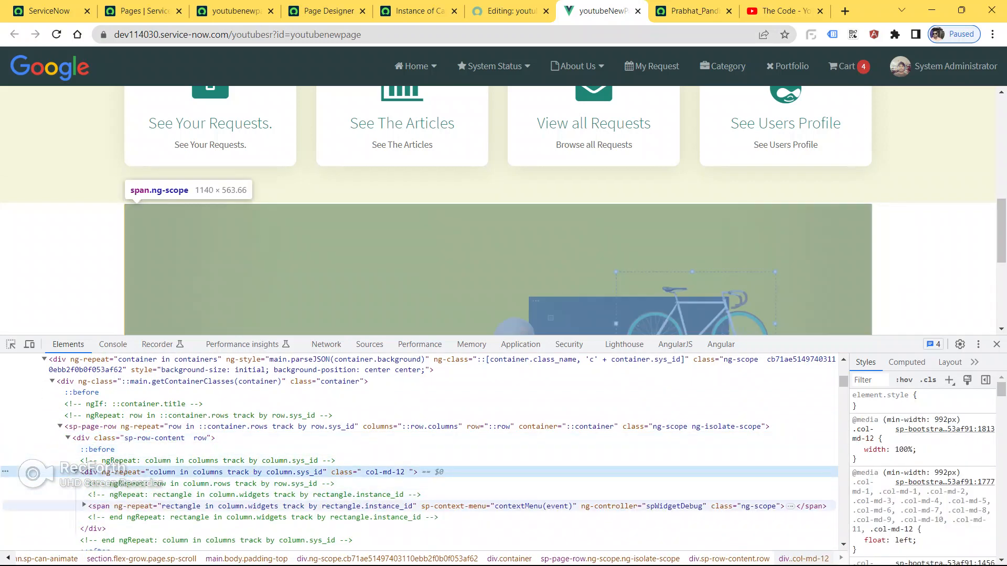
scroll(420, 451, down, 2)
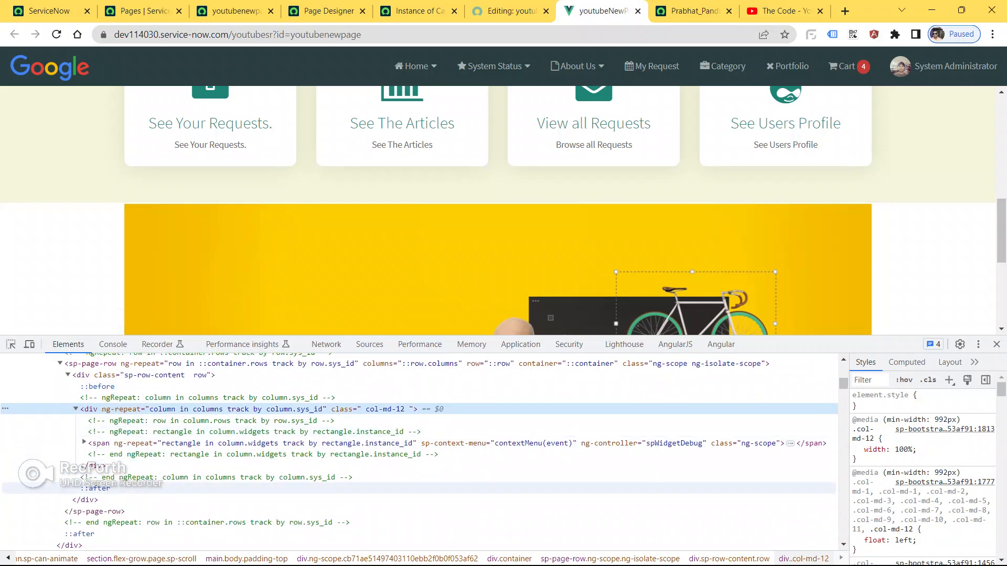
scroll(419, 451, up, 5)
scroll(419, 451, up, 3)
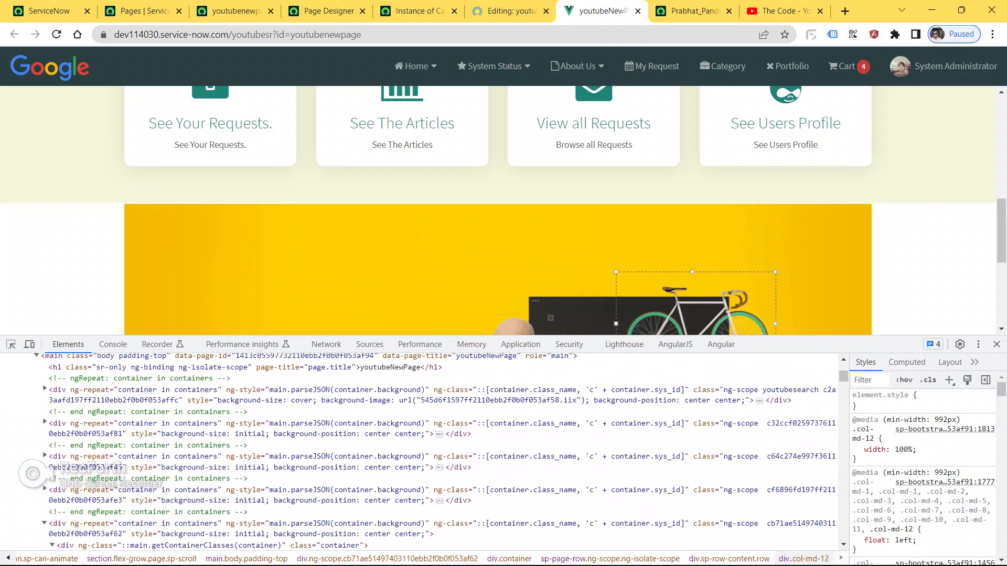
scroll(419, 415, up, 1)
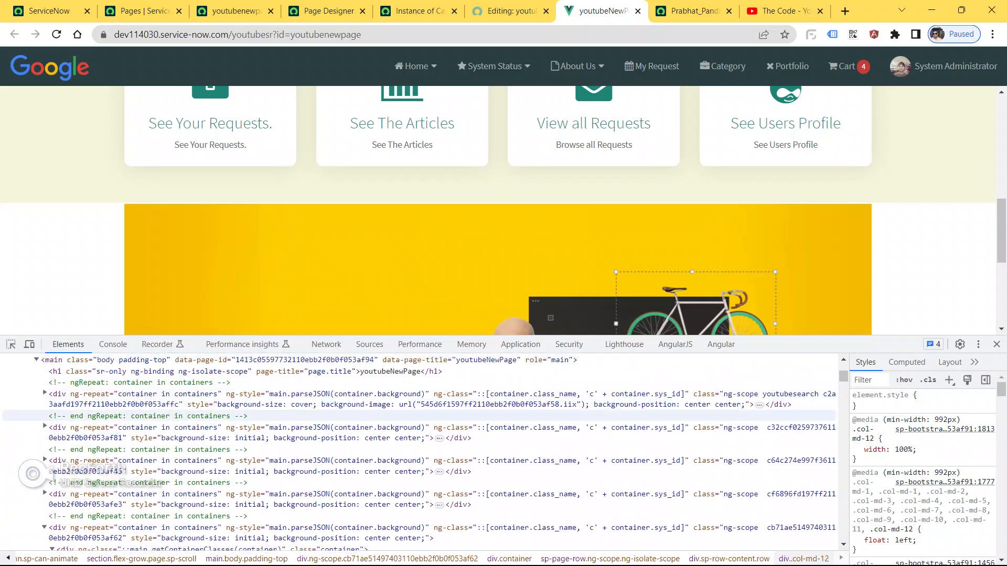
scroll(419, 414, up, 2)
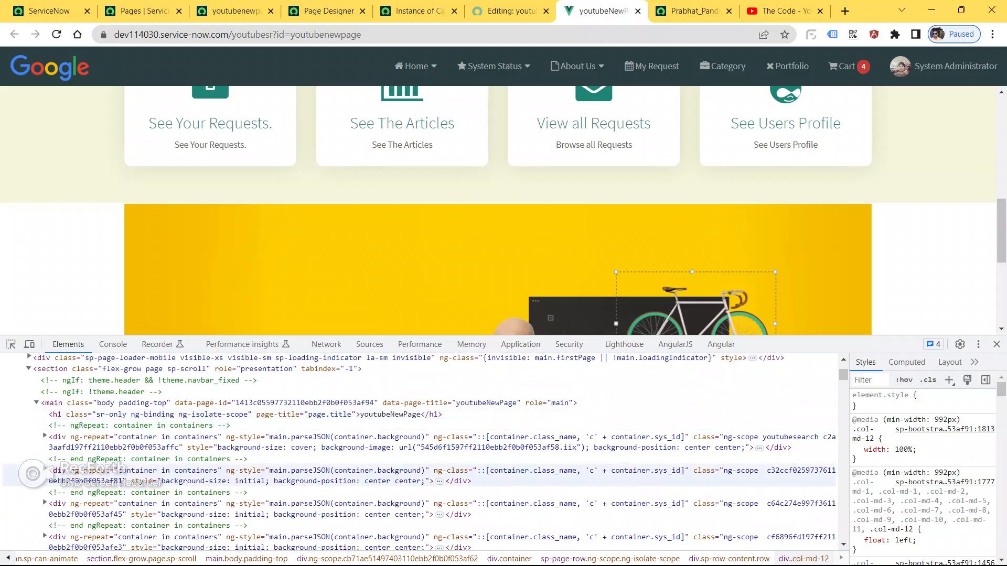
scroll(420, 427, down, 4)
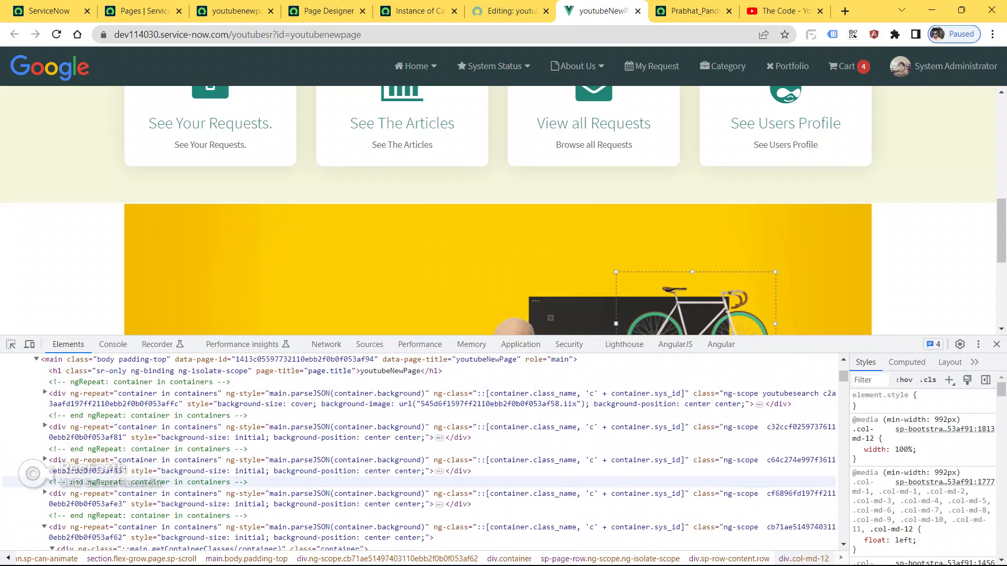
scroll(419, 451, down, 2)
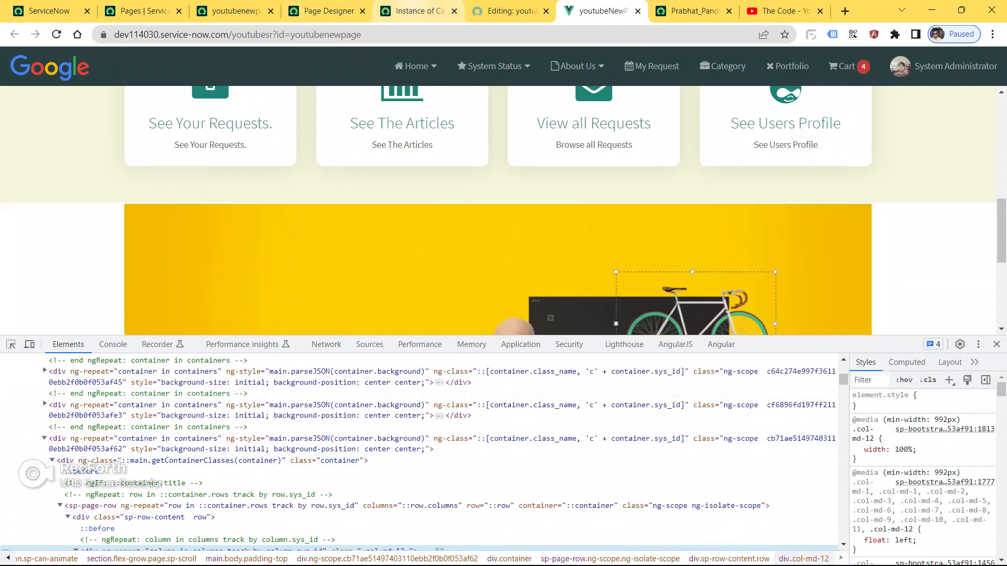
Return to the youtubeNewPage layout in the Page Designer and save the open carousel instance options.
click(328, 11)
click(420, 11)
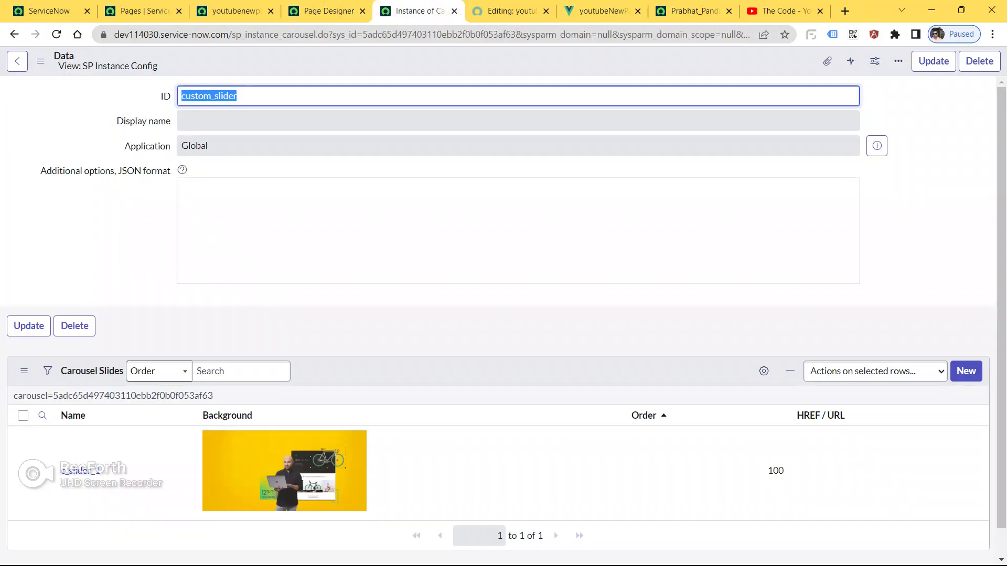
click(236, 11)
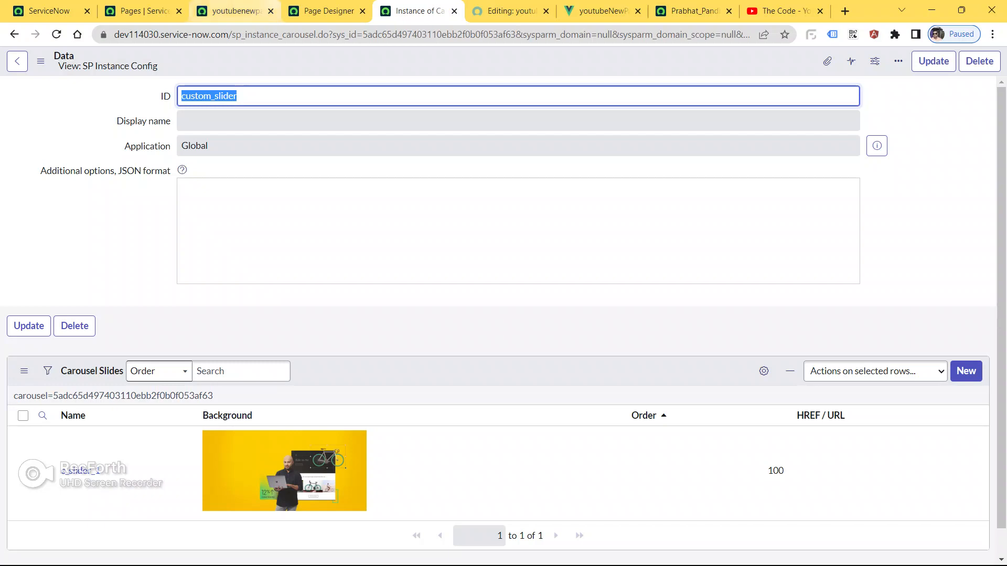
click(329, 11)
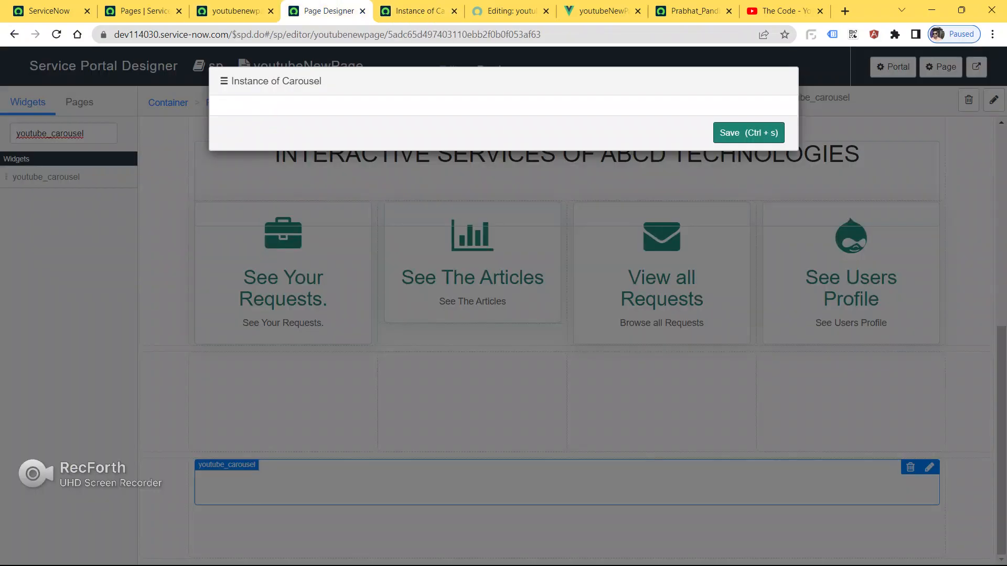
click(748, 133)
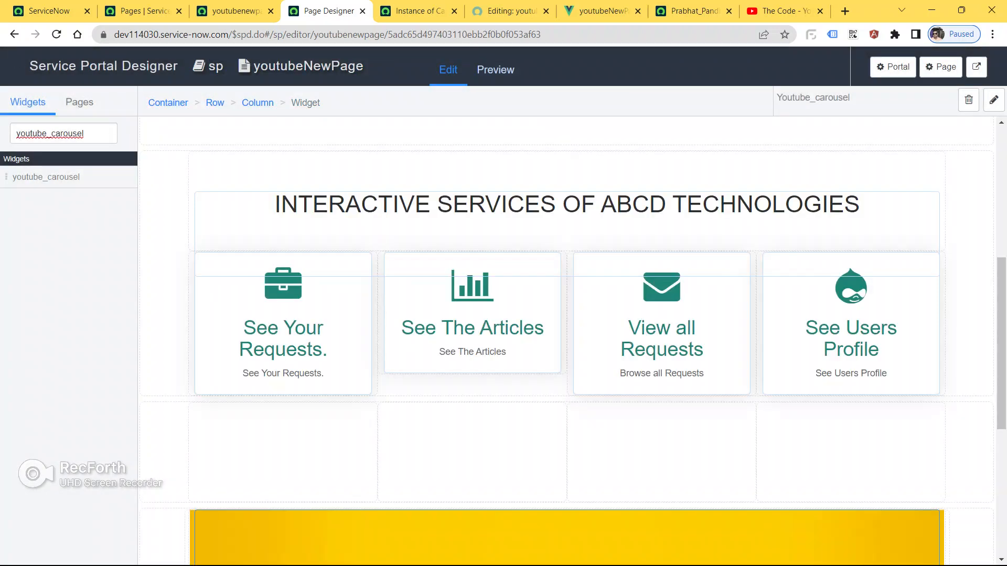
Set the width of the container holding the youtube_carousel widget to Fluid and save the container settings.
scroll(472, 262, down, 2)
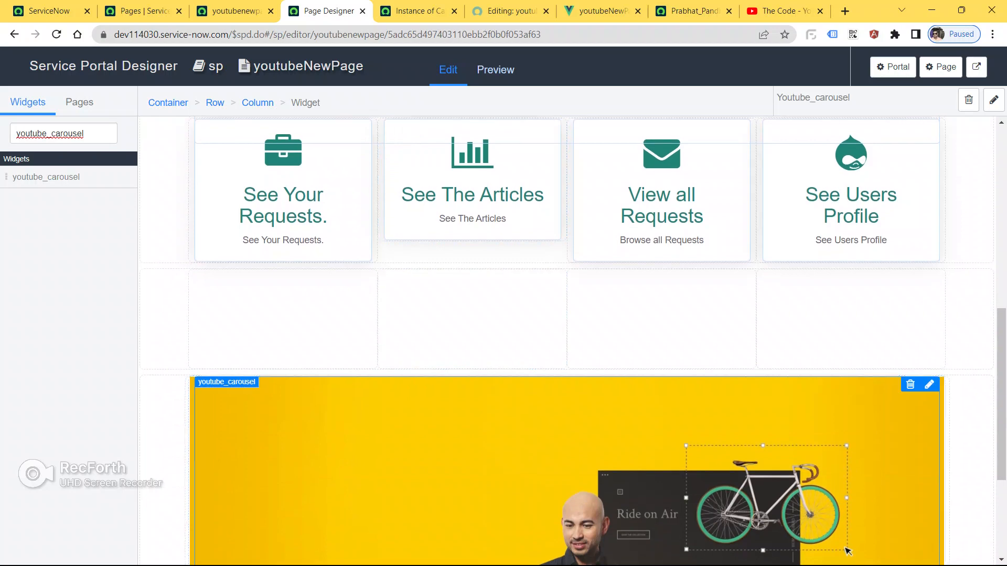
click(168, 103)
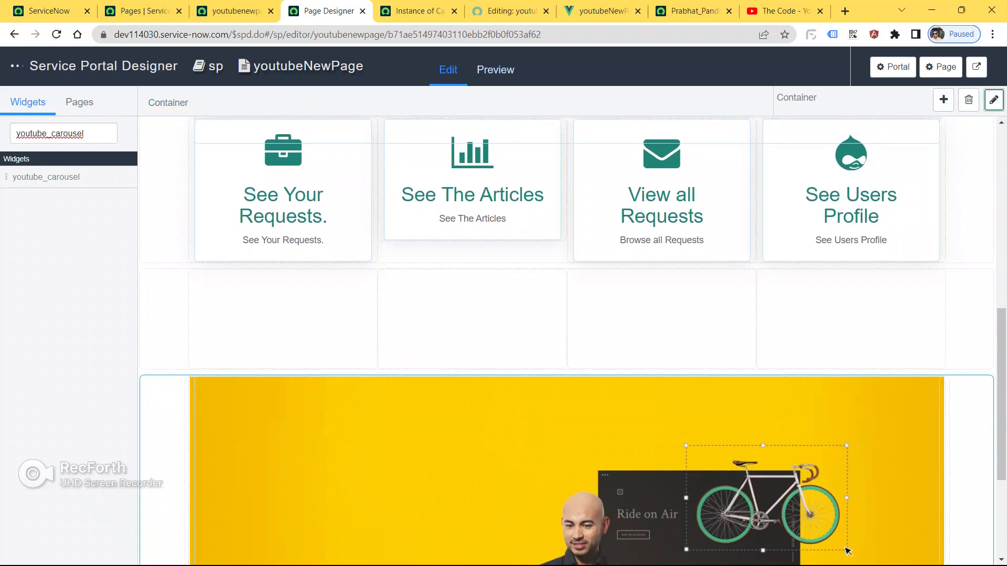
click(993, 100)
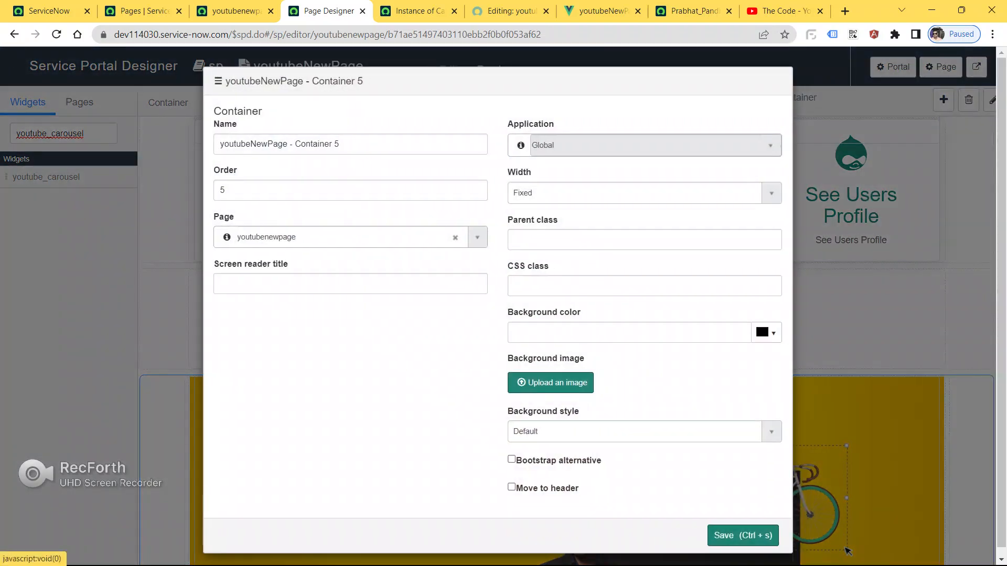
click(644, 193)
key(Return)
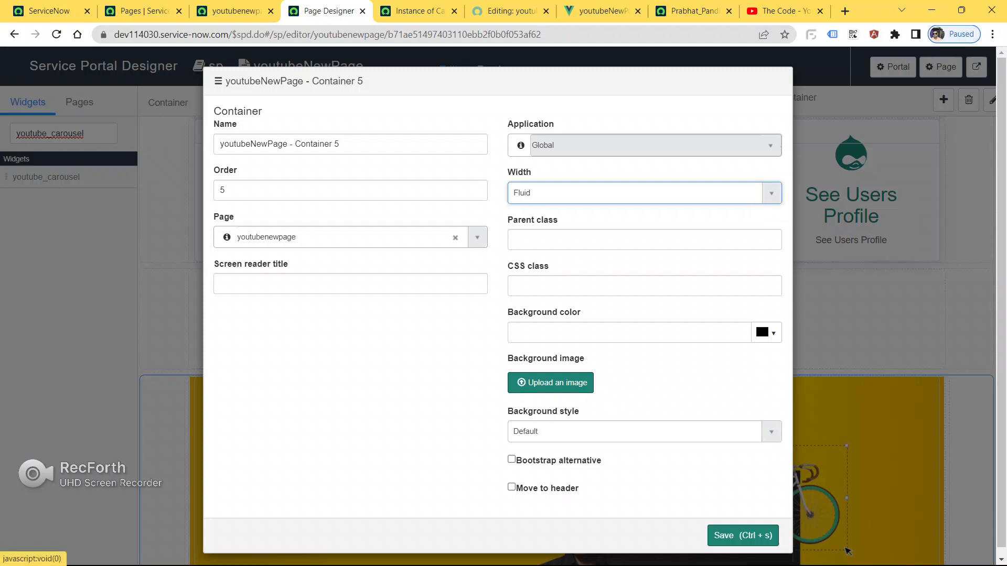
key(ctrl+s)
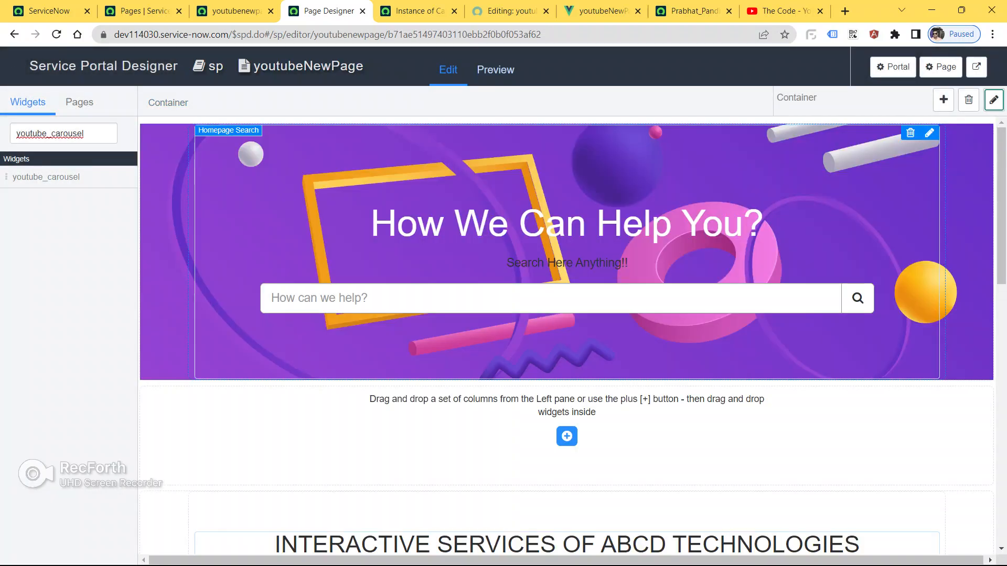
scroll(566, 336, down, 6)
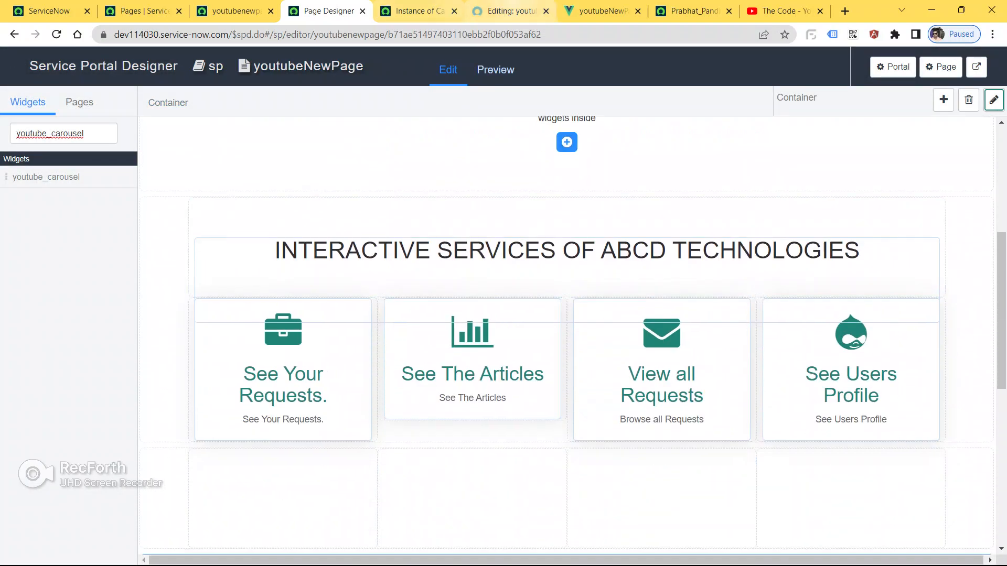
Reload the youtubenewpage portal page, close the developer tools and check the carousel's width below the service cards.
click(601, 11)
click(577, 34)
key(Return)
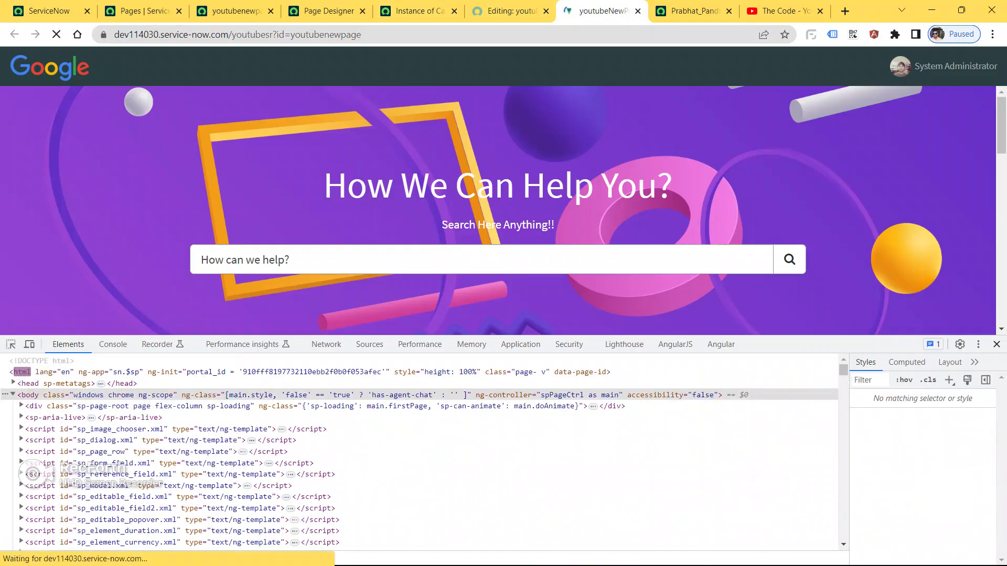
key(F12)
scroll(861, 310, down, 10)
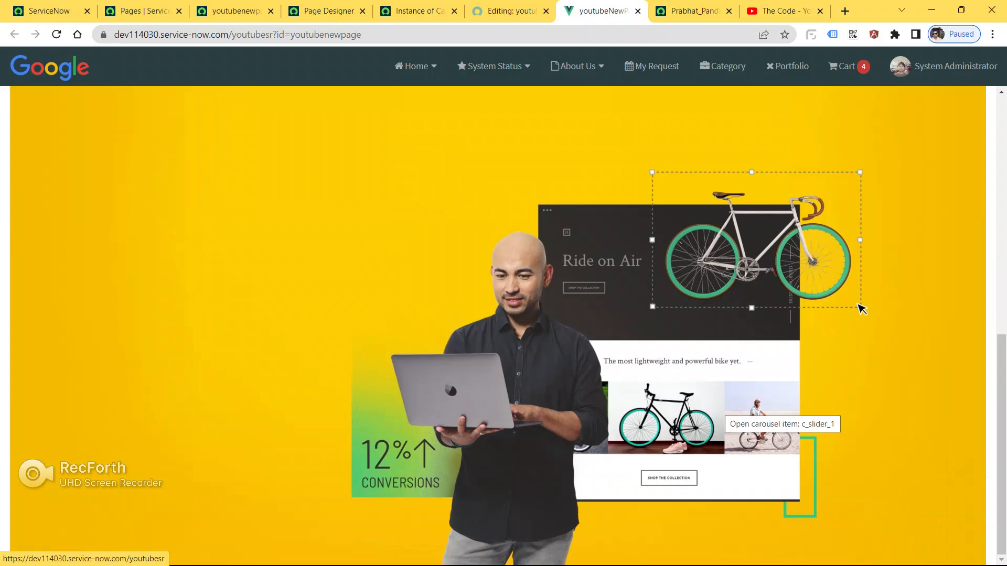
scroll(729, 414, up, 3)
scroll(861, 487, down, 3)
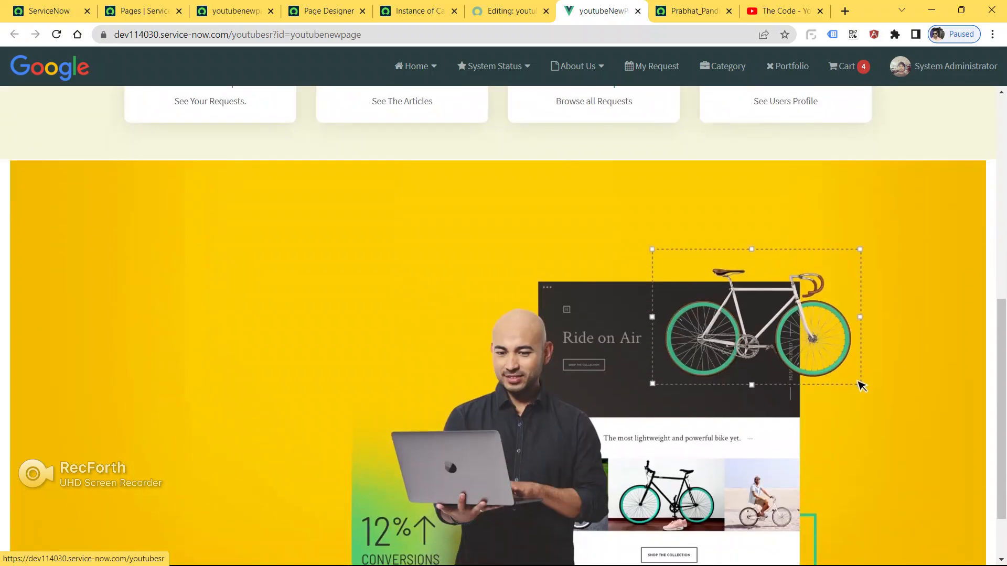
scroll(861, 308, up, 3)
scroll(862, 461, down, 3)
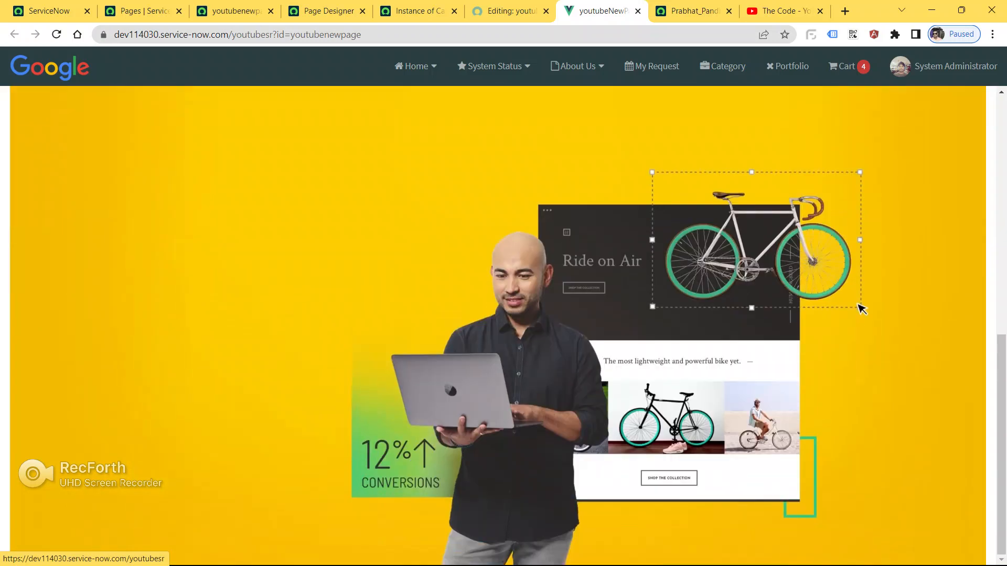
scroll(862, 309, up, 10)
scroll(861, 309, down, 10)
Start a new carousel slide record from the carousel instance, with the name c_slider_2 and order 200.
click(506, 11)
click(418, 11)
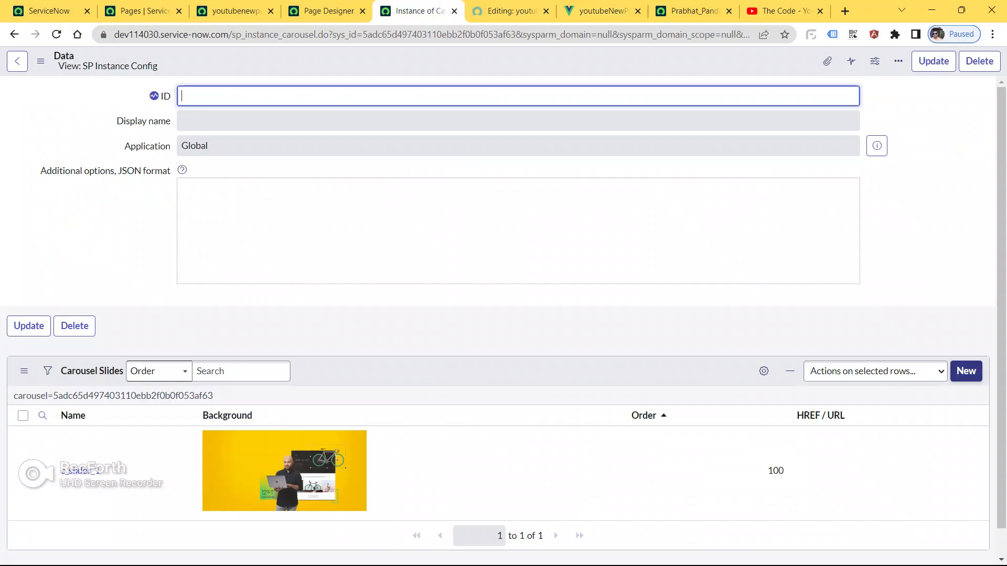
click(966, 372)
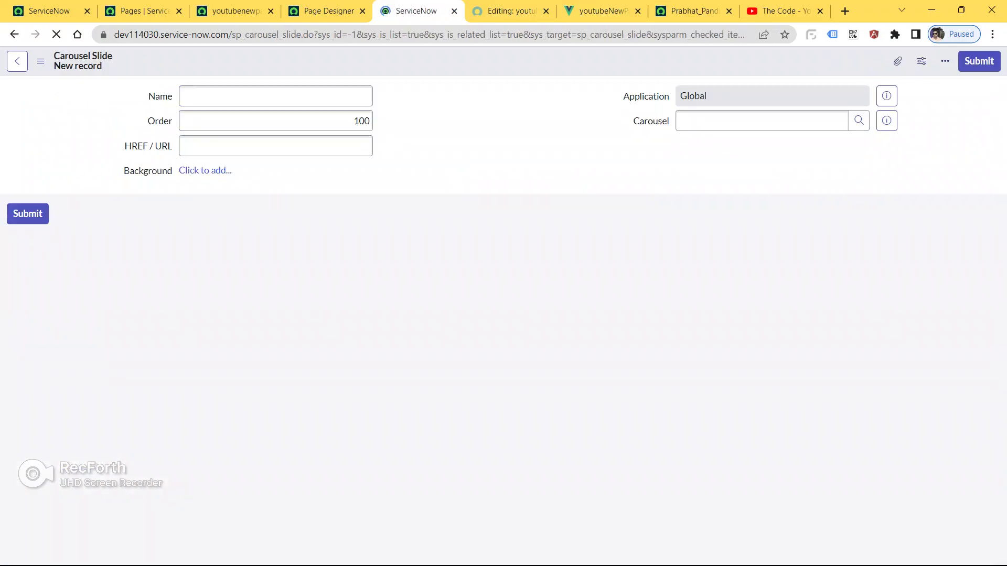
click(358, 121)
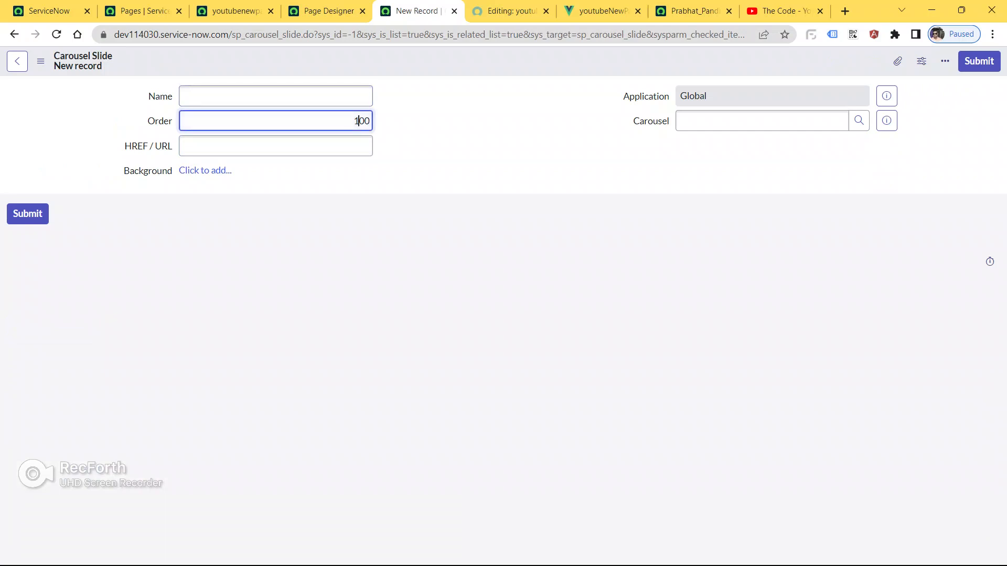
key(BackSpace)
click(325, 96)
text(c_slider_1)
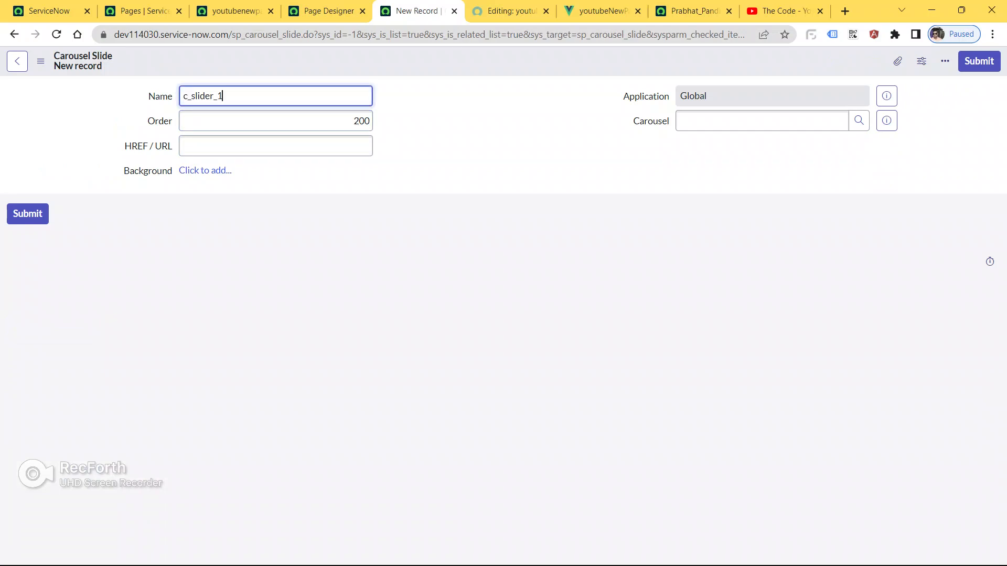
key(BackSpace)
text(2)
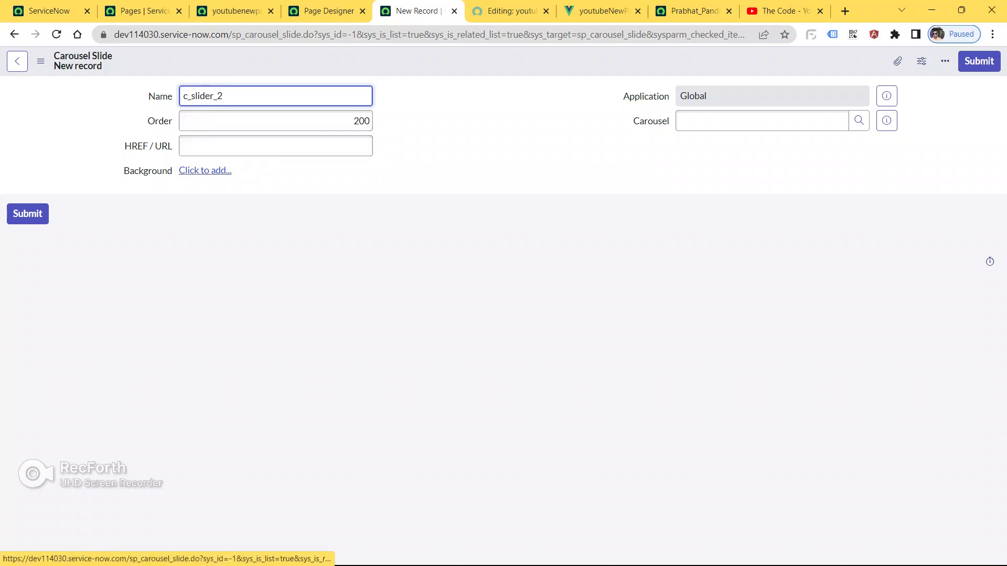
Add landing-page-convert-more-leads.jpg as the background image of the c_slider_2 slide and save the slide record.
click(205, 171)
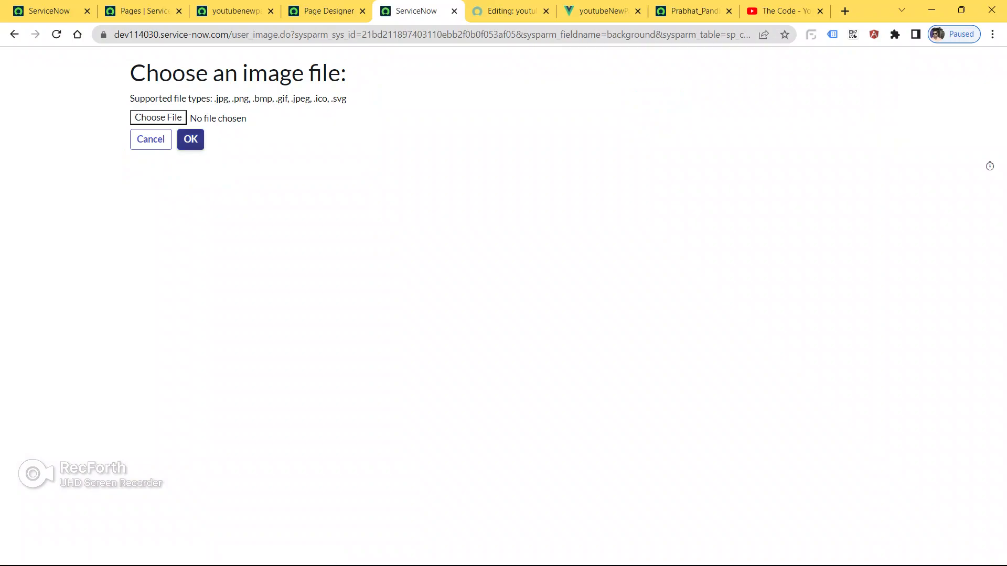
click(158, 117)
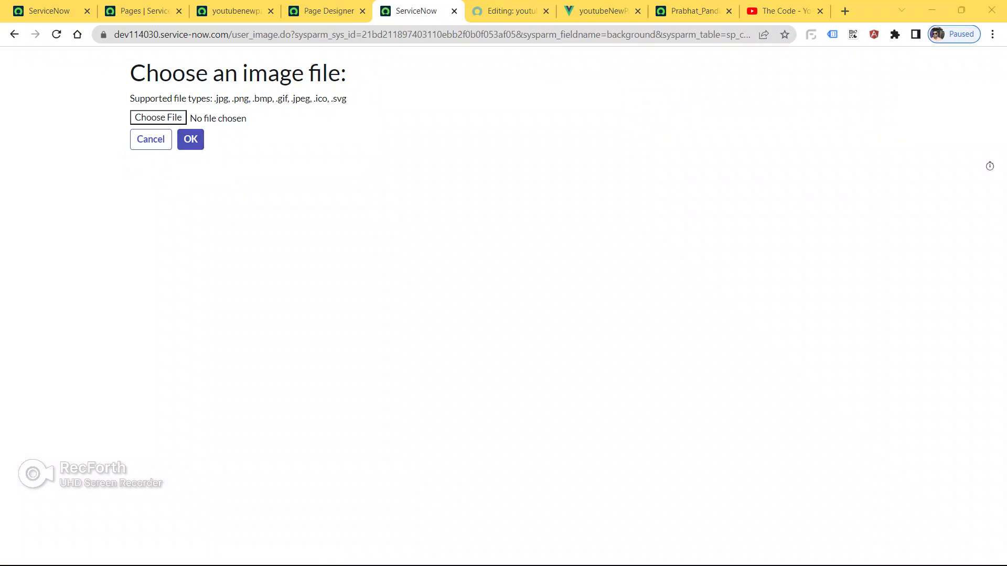
scroll(403, 357, down, 15)
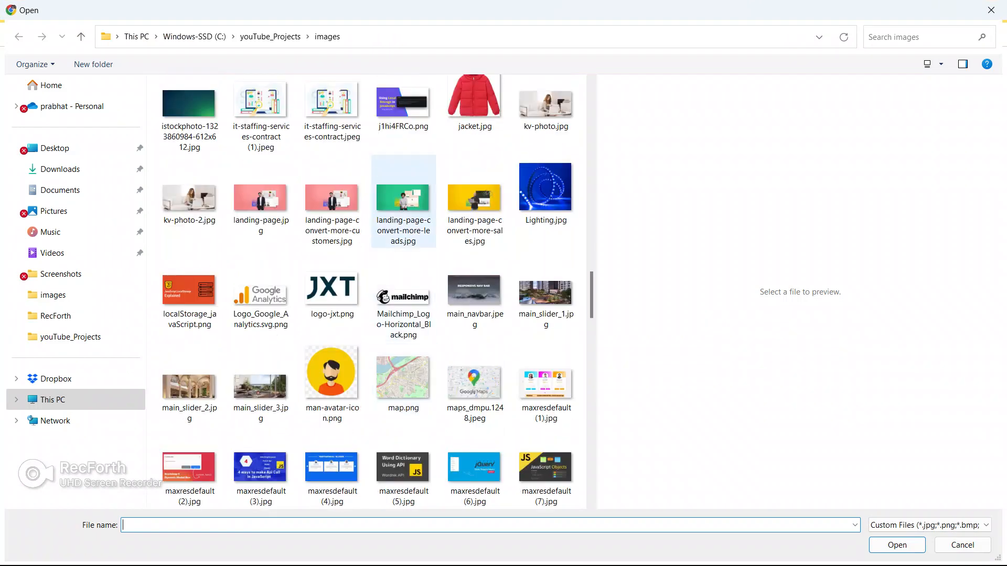
double_click(402, 207)
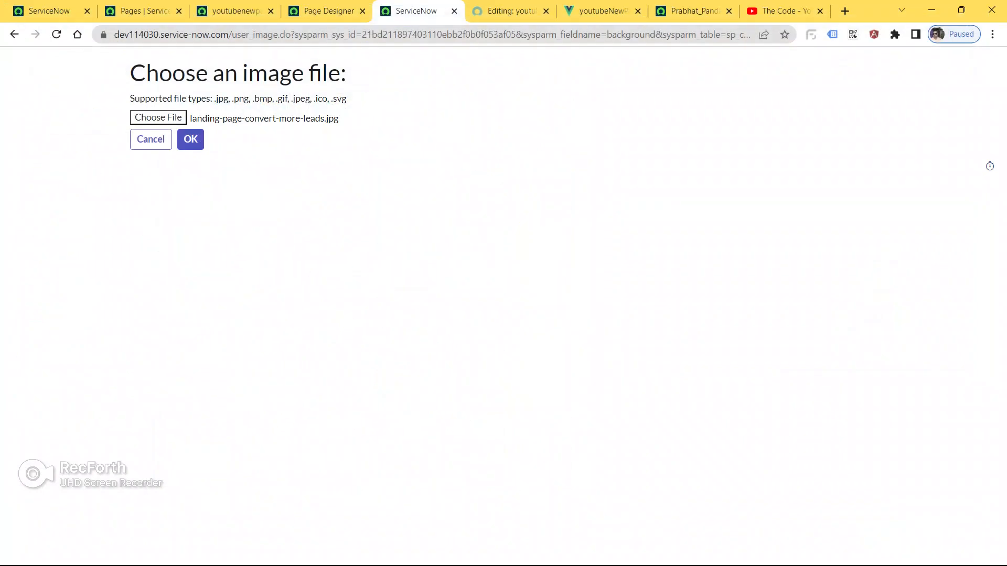
click(191, 139)
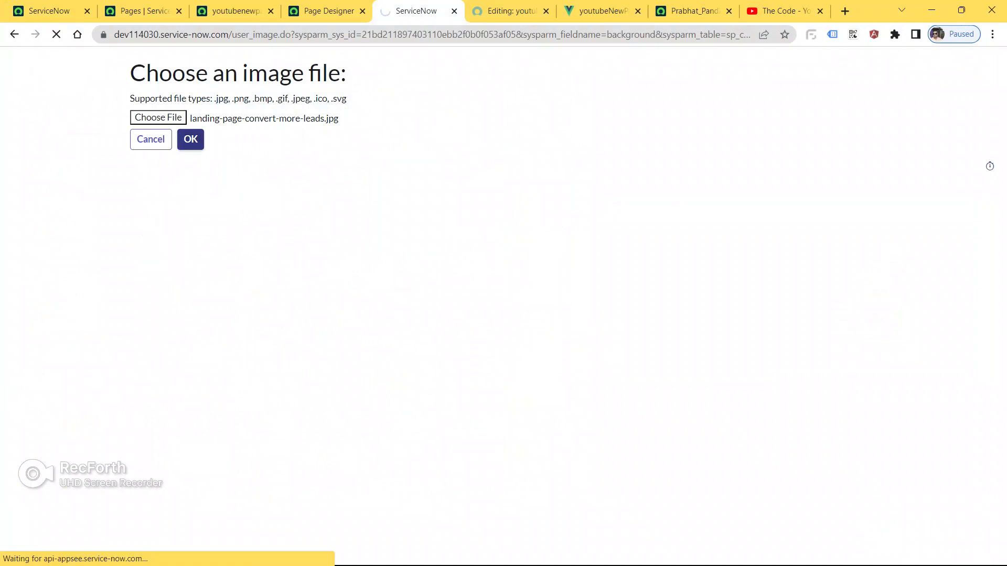
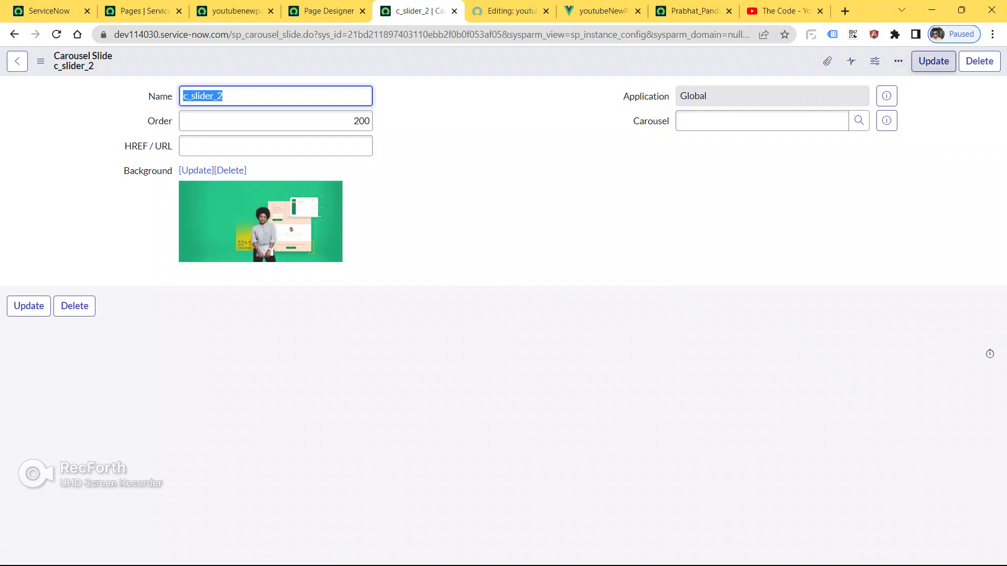
click(933, 60)
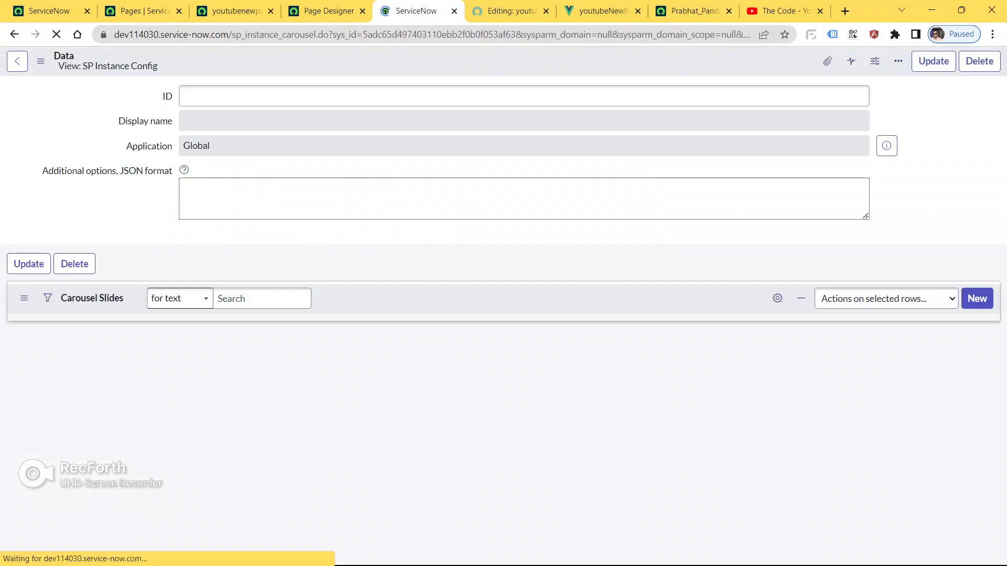
Start another carousel slide record from the carousel instance, with the name c_slider_3 and order 300.
scroll(504, 315, down, 2)
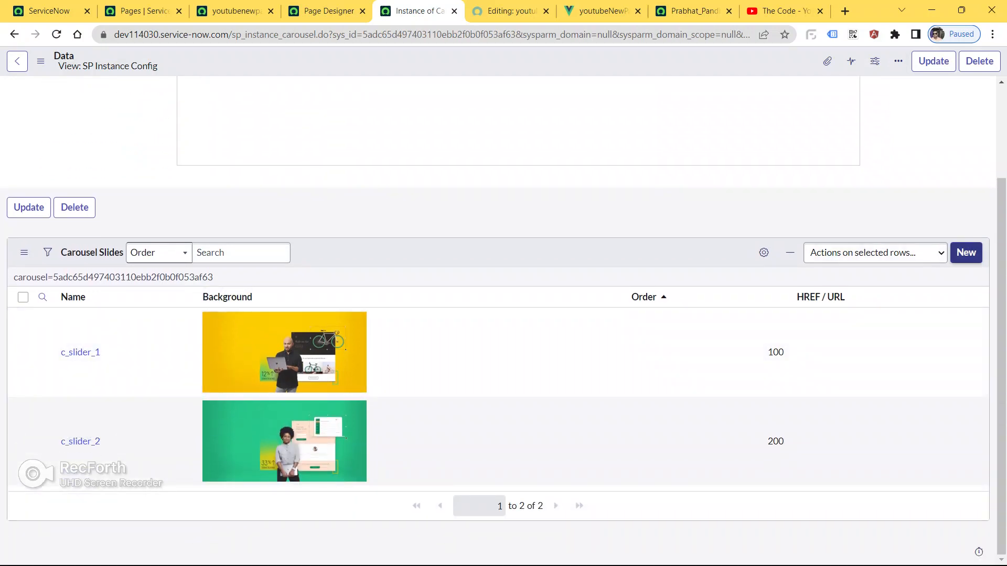
click(966, 252)
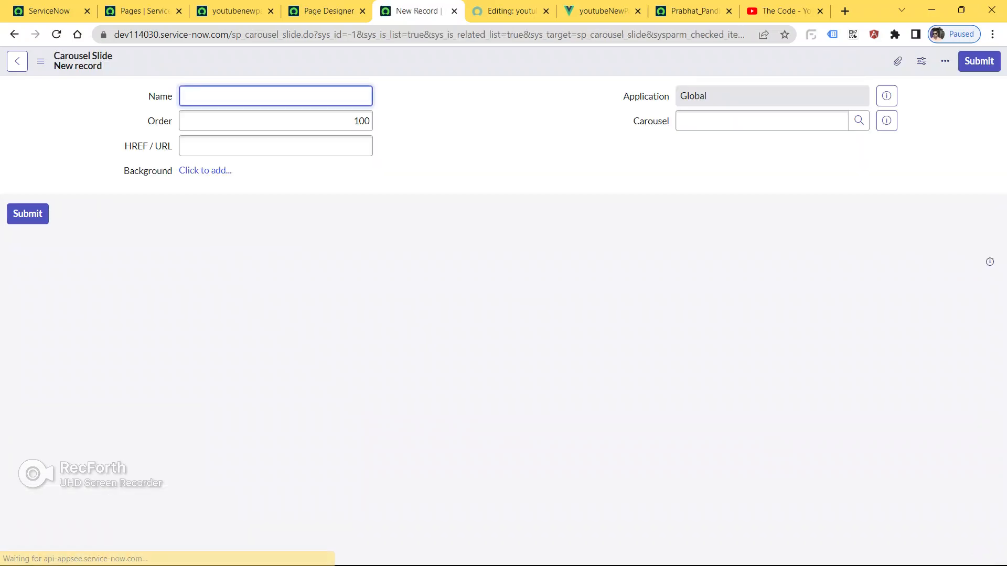
text(c_slider_1)
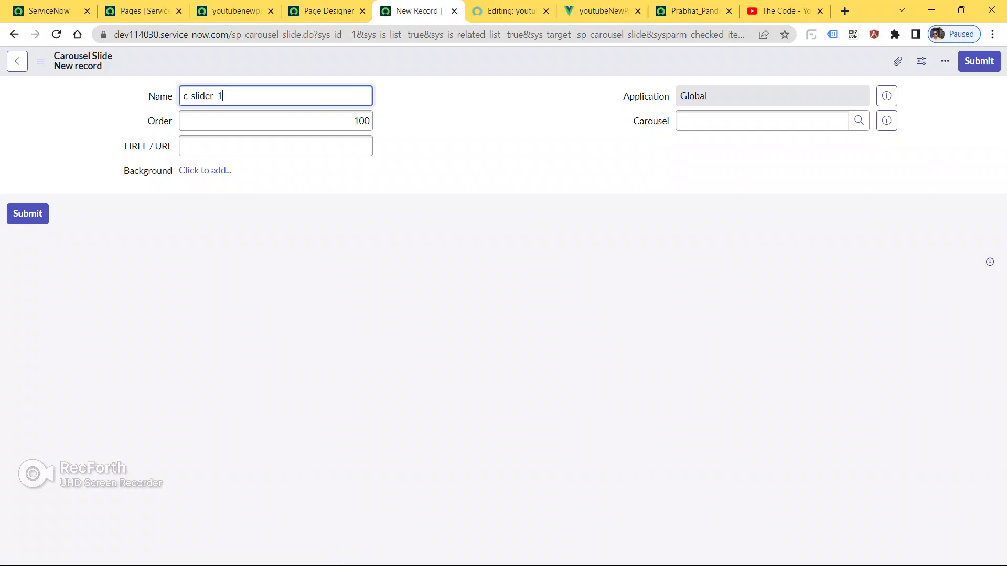
key(BackSpace)
text(3)
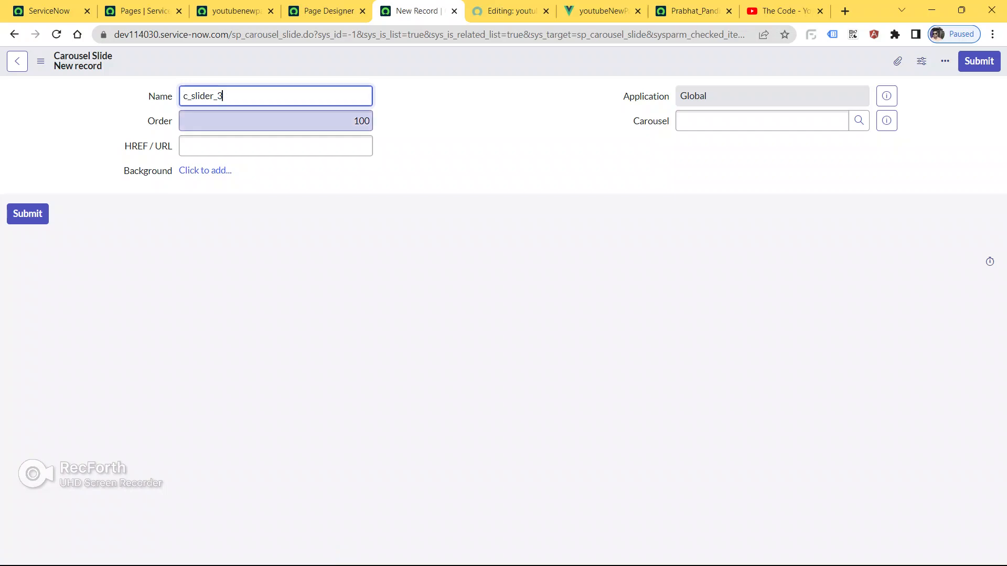
click(359, 121)
key(BackSpace)
text(3)
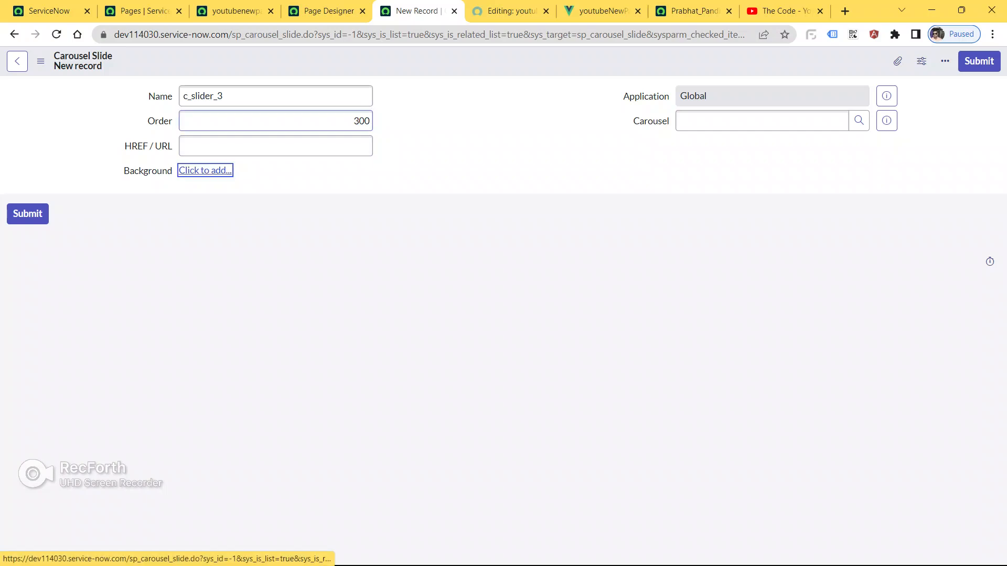
Add landing-page.jpg as the background image of the c_slider_3 slide and save the slide record.
click(205, 170)
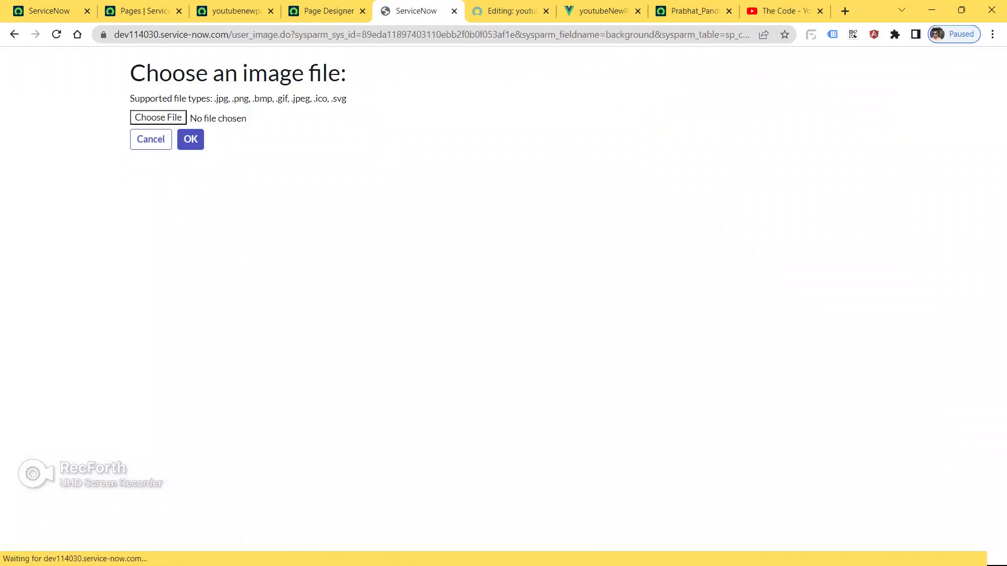
click(158, 117)
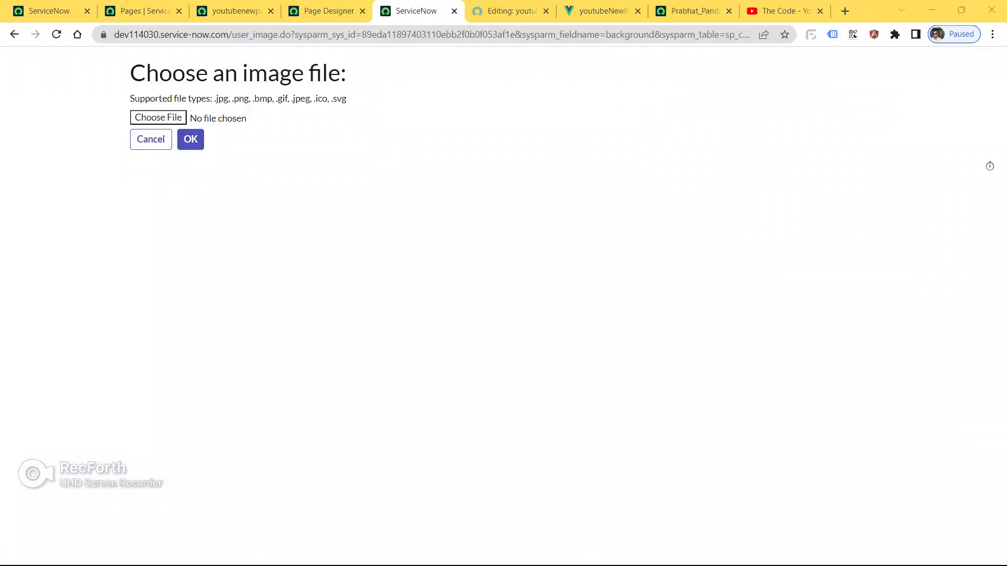
scroll(333, 336, down, 10)
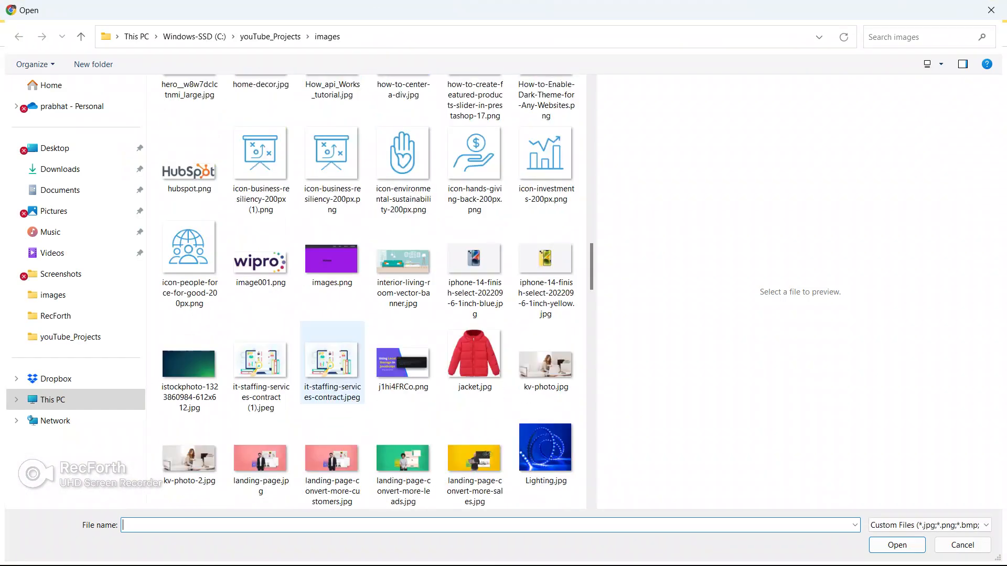
scroll(333, 336, down, 4)
double_click(260, 198)
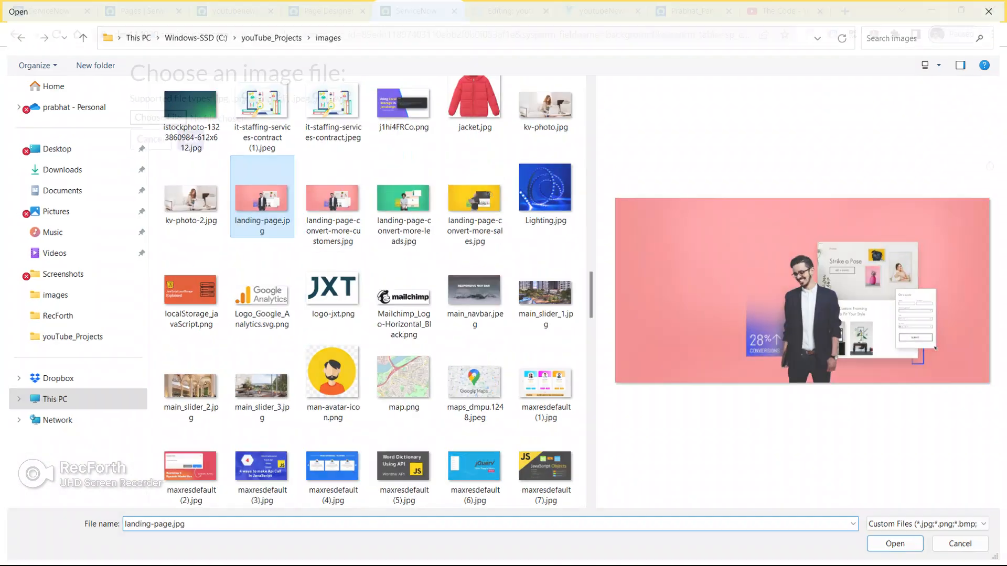
click(191, 139)
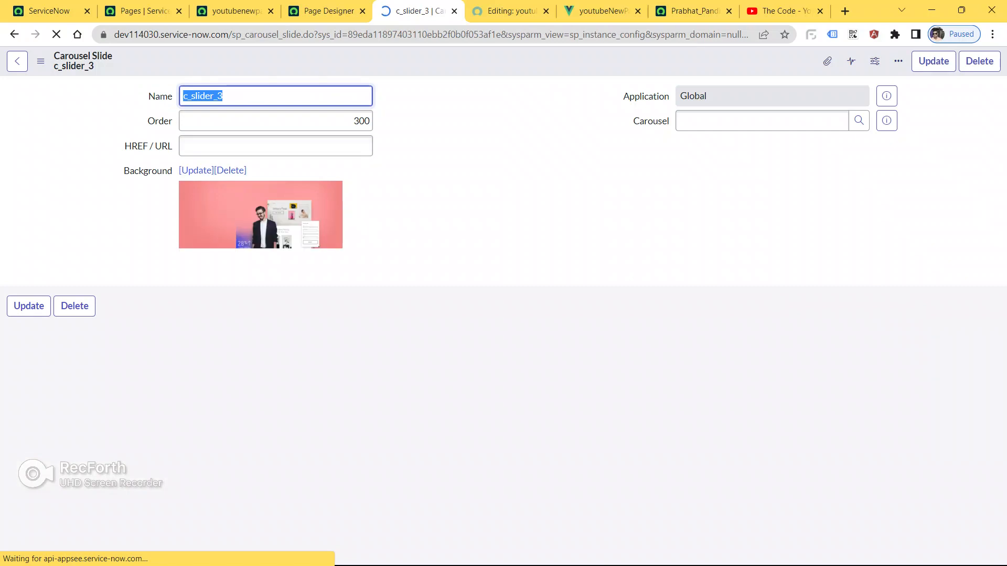
click(934, 61)
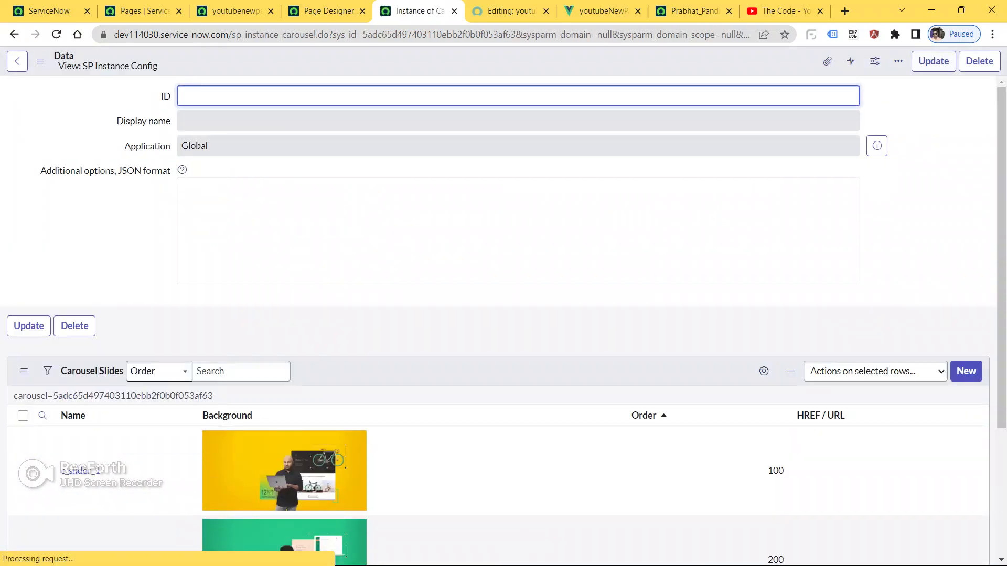
scroll(708, 303, down, 4)
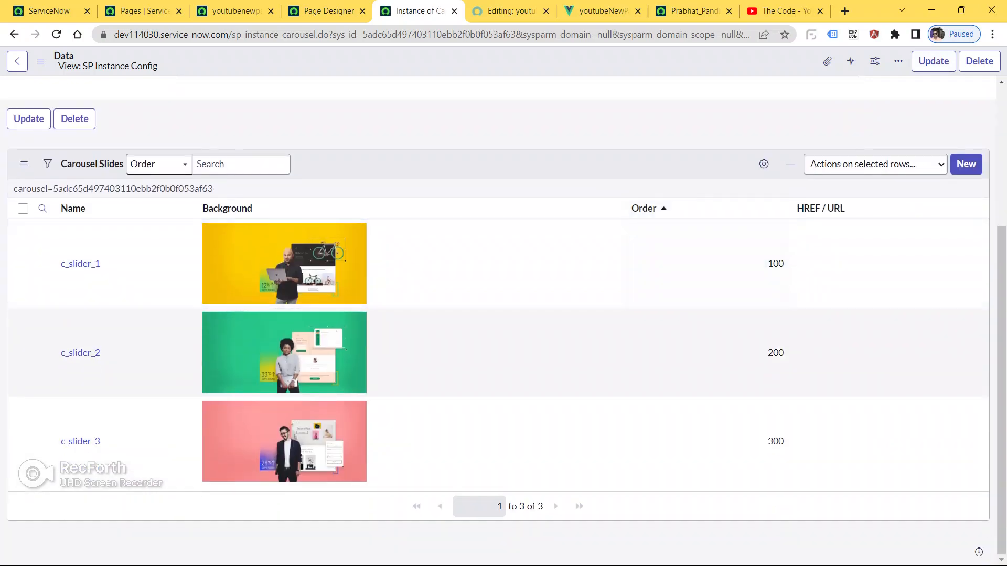
Reload the youtubenewpage portal page and go through the carousel's slides below the service cards.
click(598, 11)
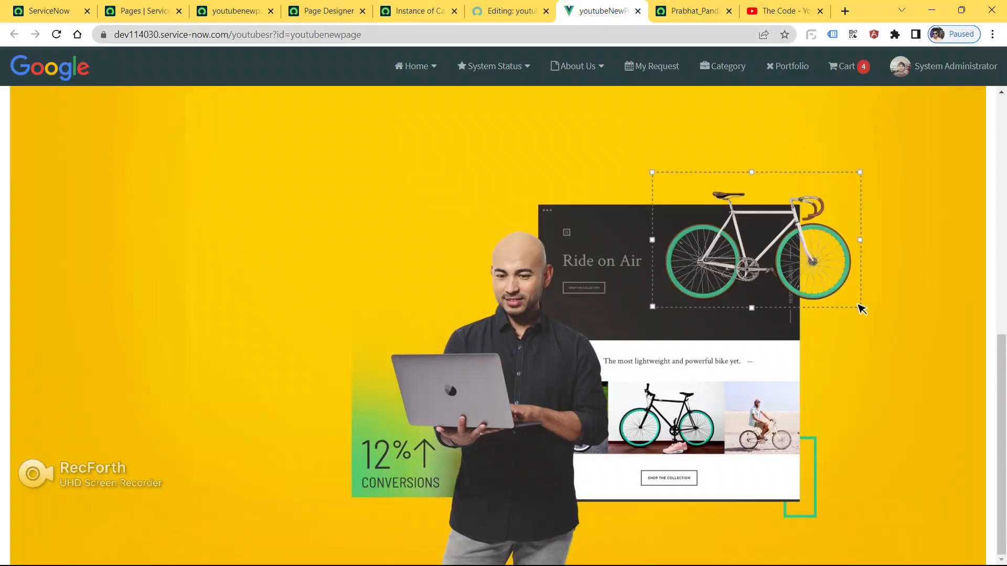
key(ctrl+l)
key(Return)
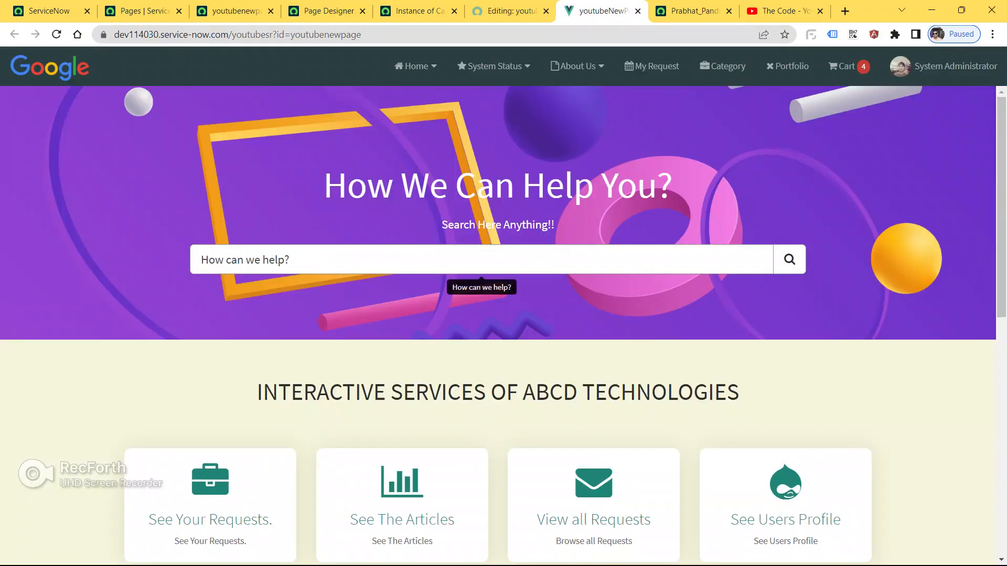
scroll(479, 272, down, 10)
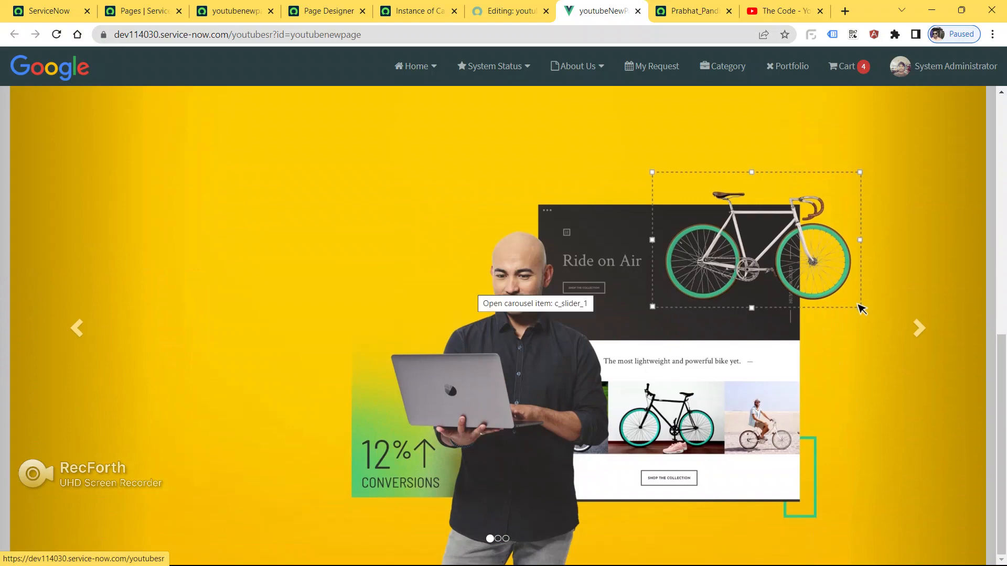
click(919, 328)
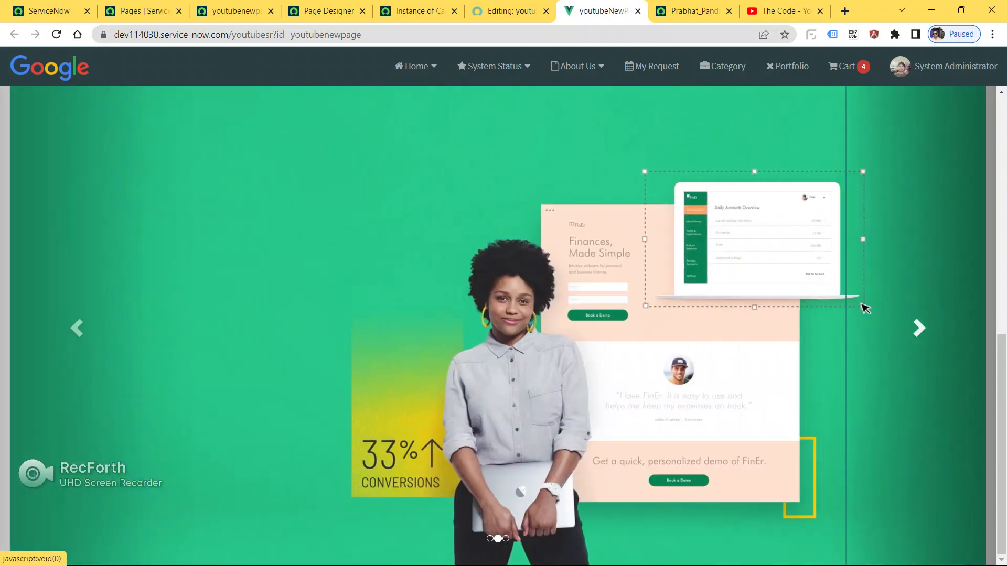
click(919, 328)
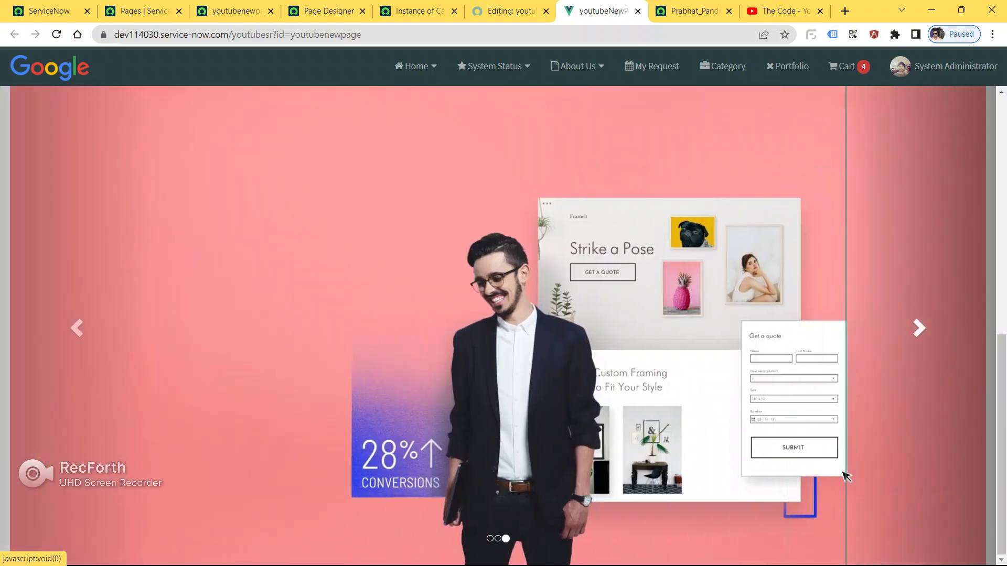
click(847, 472)
click(861, 308)
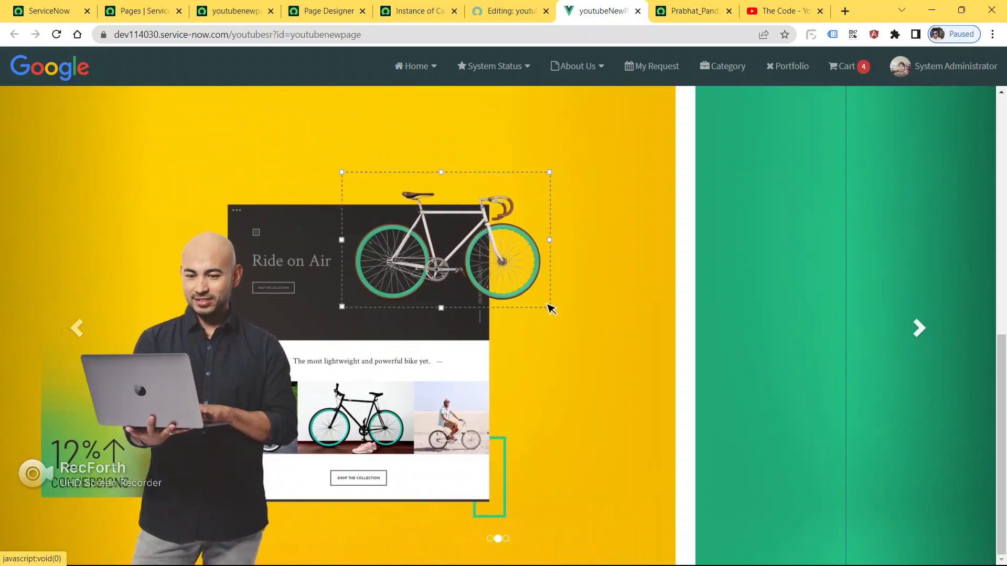
Compare the carousel's appearance with the carousel on the reference portal page open in the neighbouring browser tab.
scroll(503, 325, up, 2)
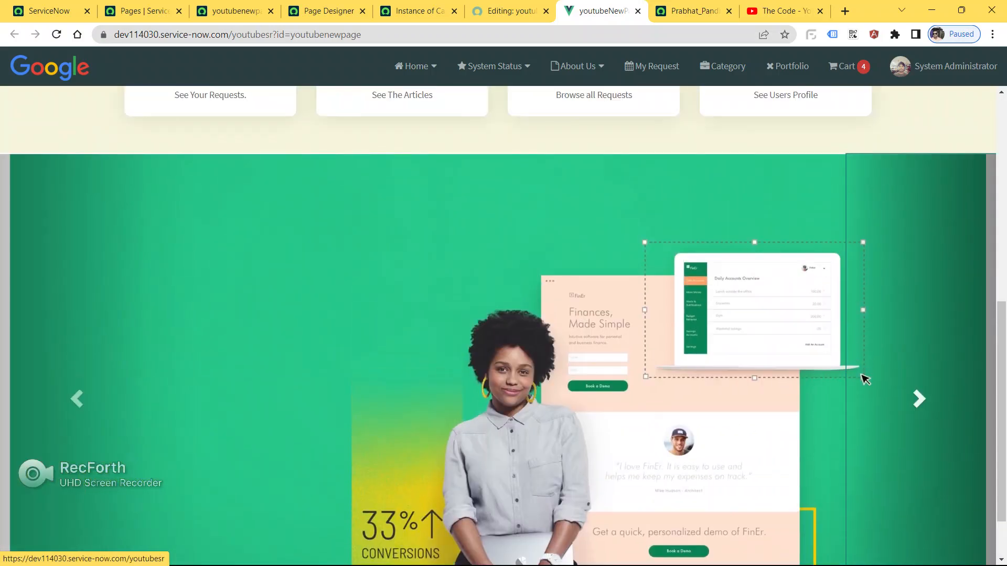
key(ctrl+Tab)
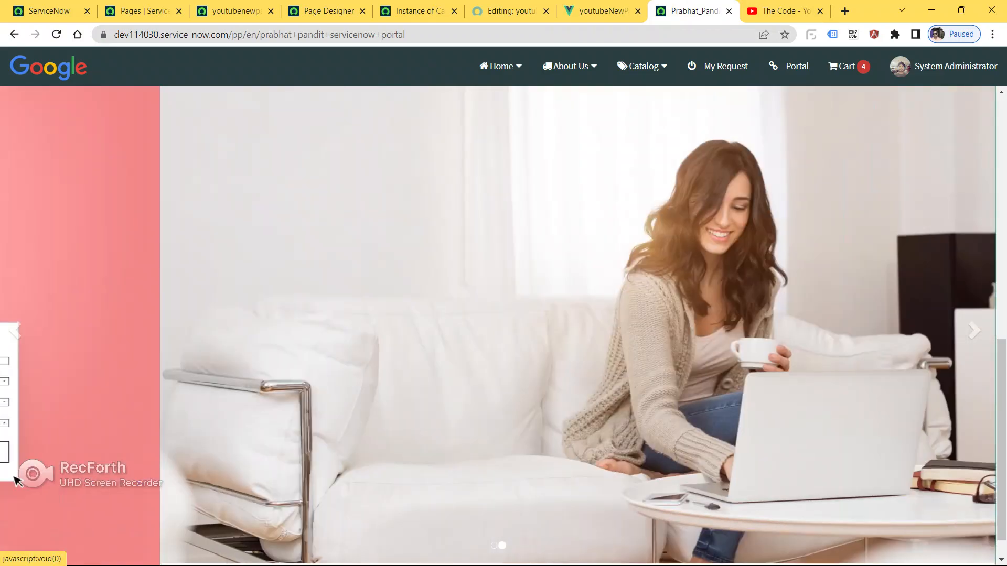
key(ctrl+shift+Tab)
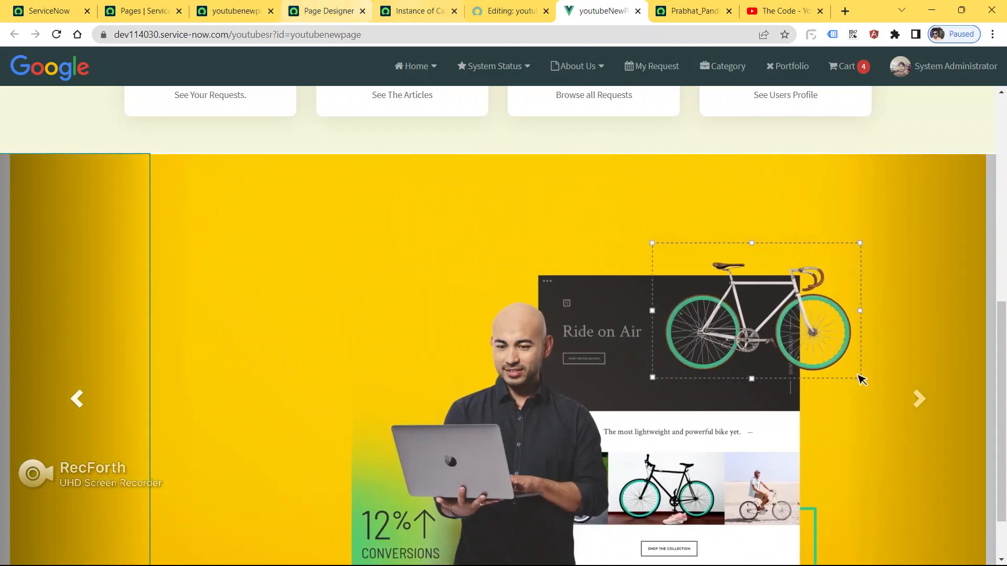
Switch to the Page Designer and review the settings of the first empty column between the service cards and the carousel.
click(414, 10)
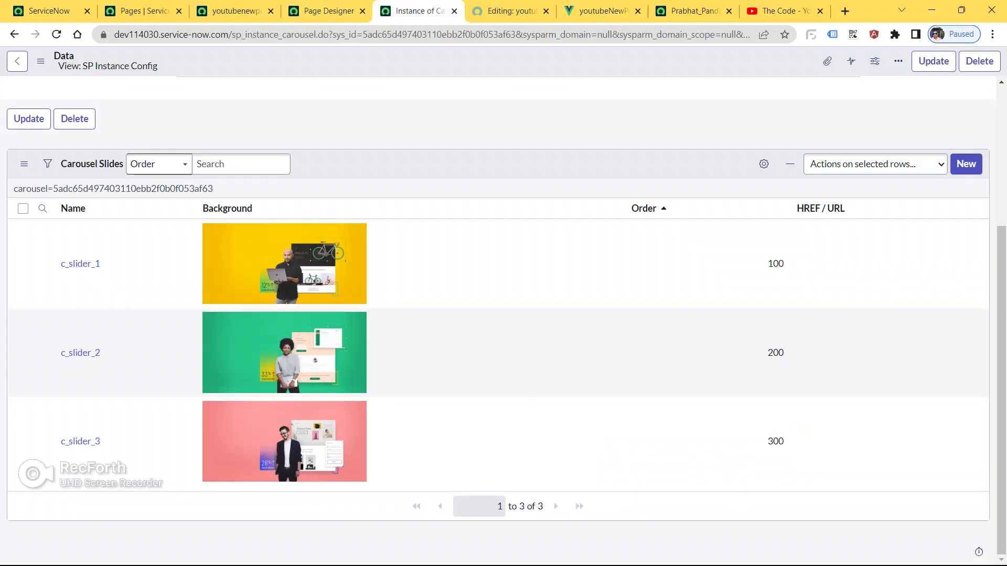
click(325, 10)
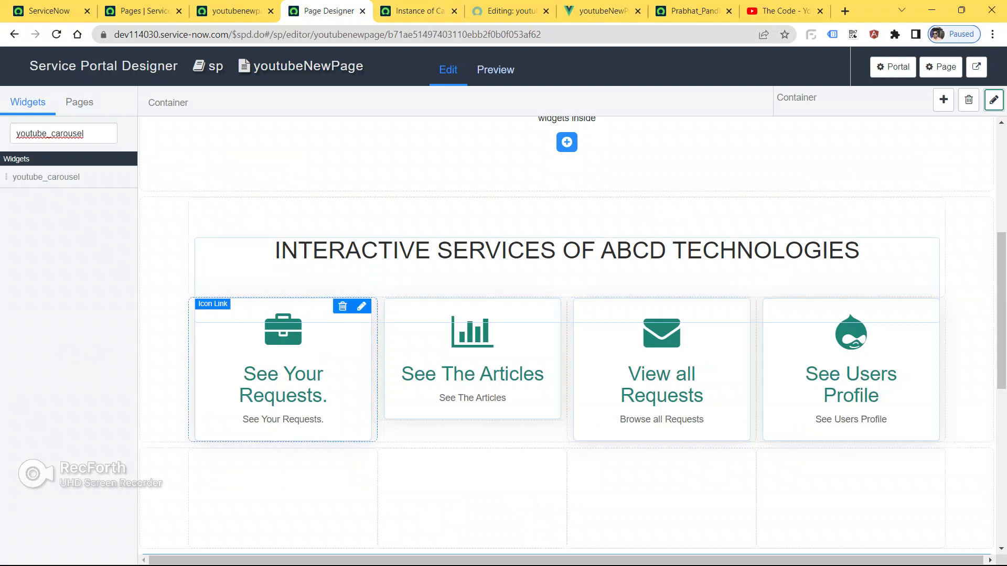
scroll(566, 336, down, 3)
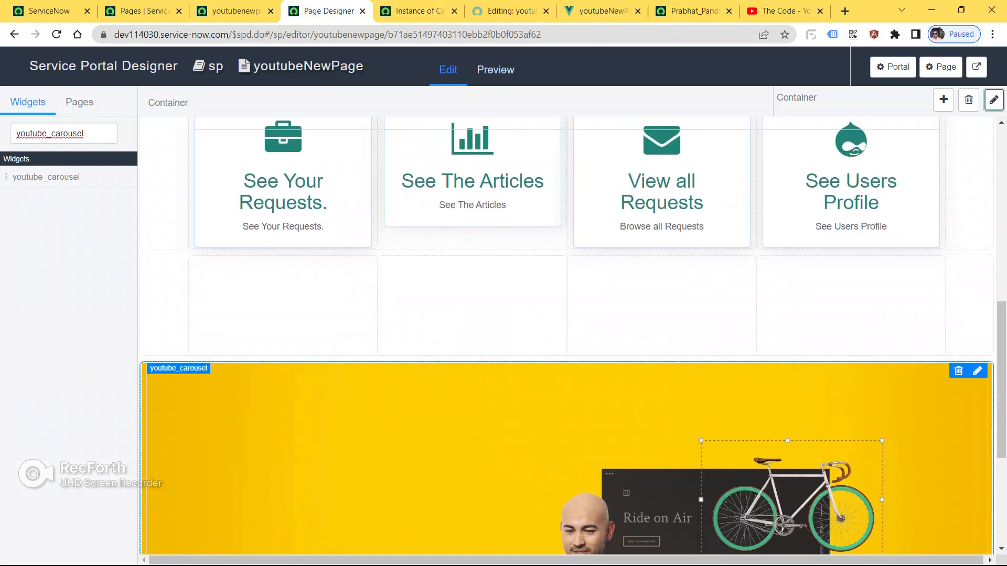
click(283, 306)
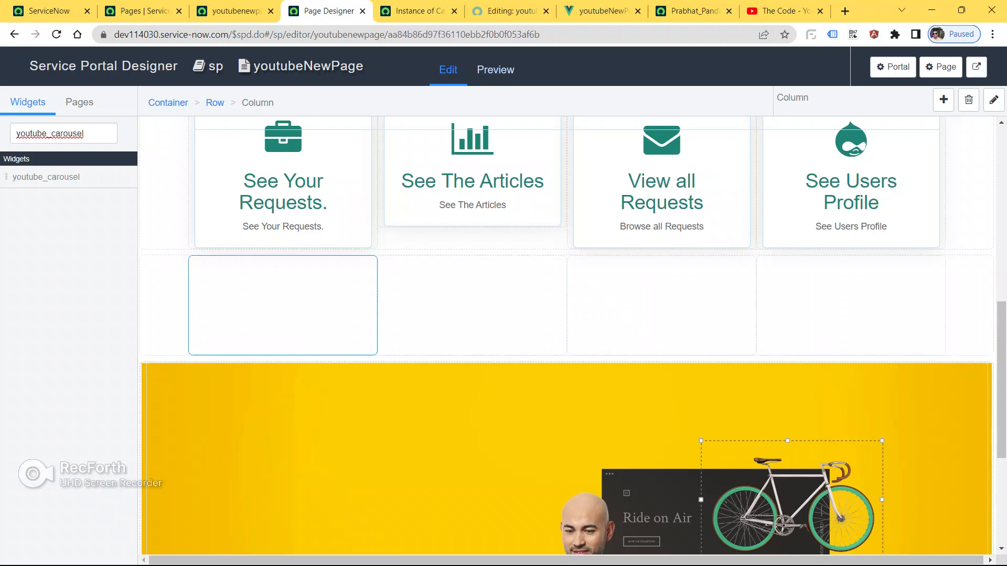
click(163, 306)
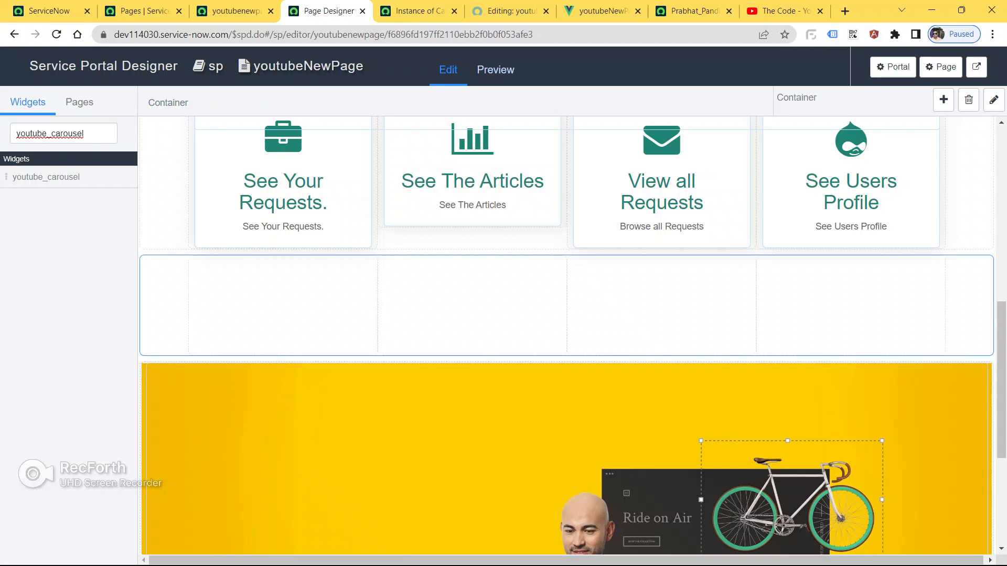
click(284, 305)
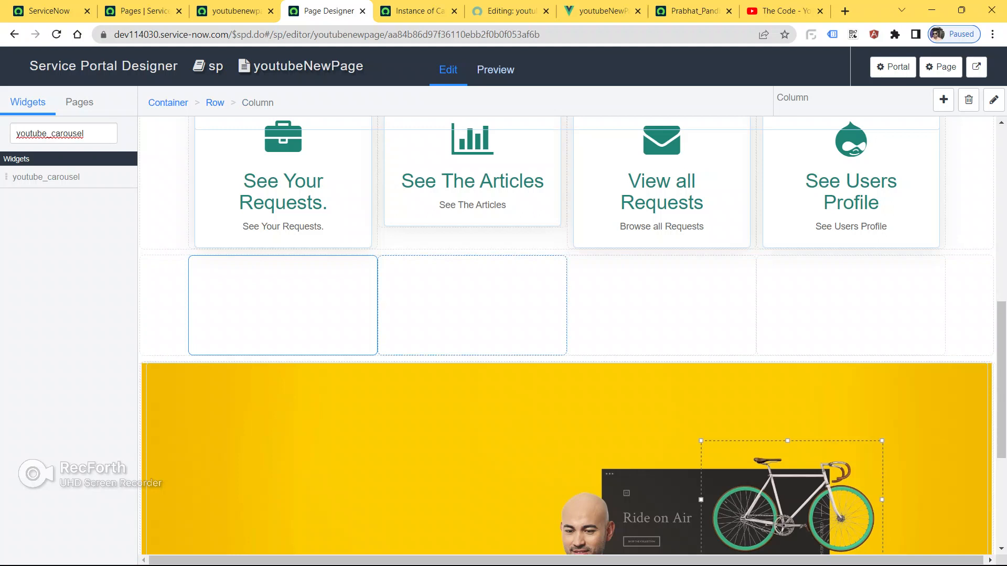
click(472, 306)
click(283, 306)
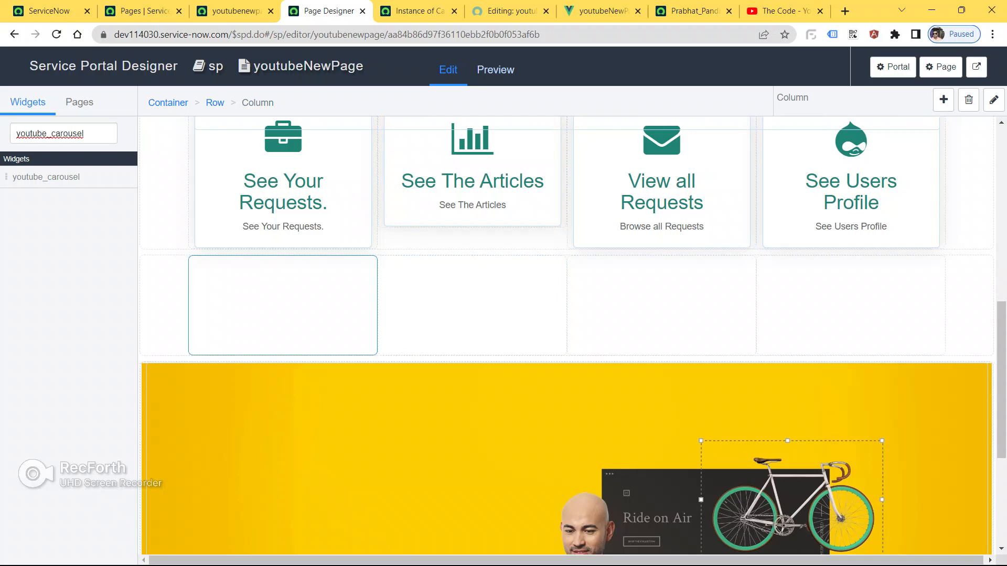
click(993, 100)
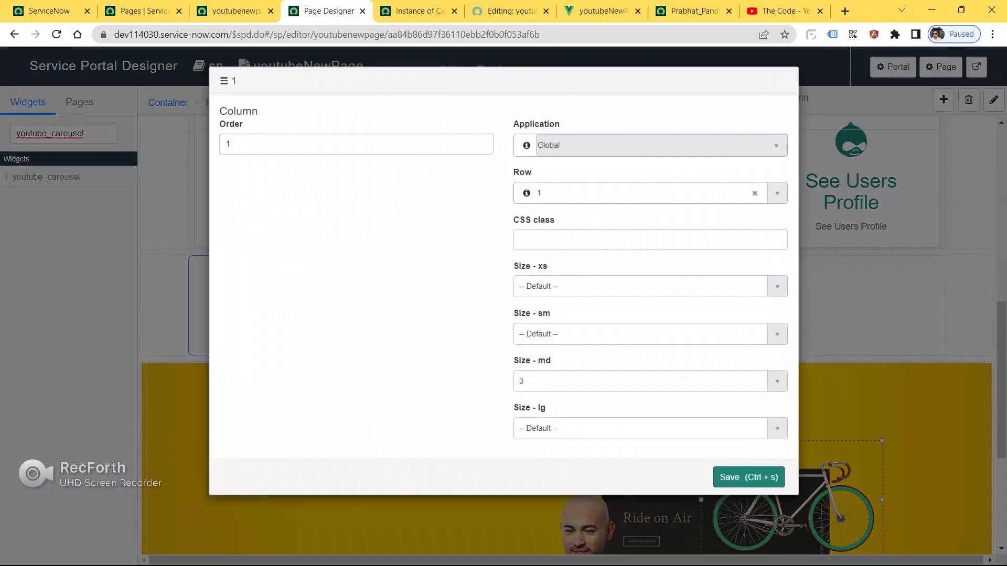
click(748, 477)
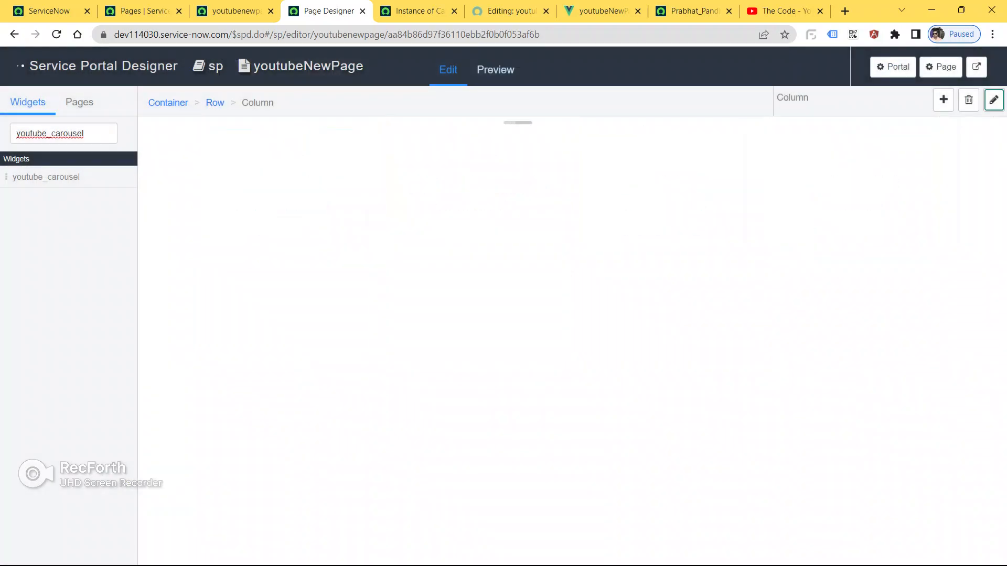
Delete all four empty columns from the container between the service cards and the carousel.
scroll(882, 432, down, 9)
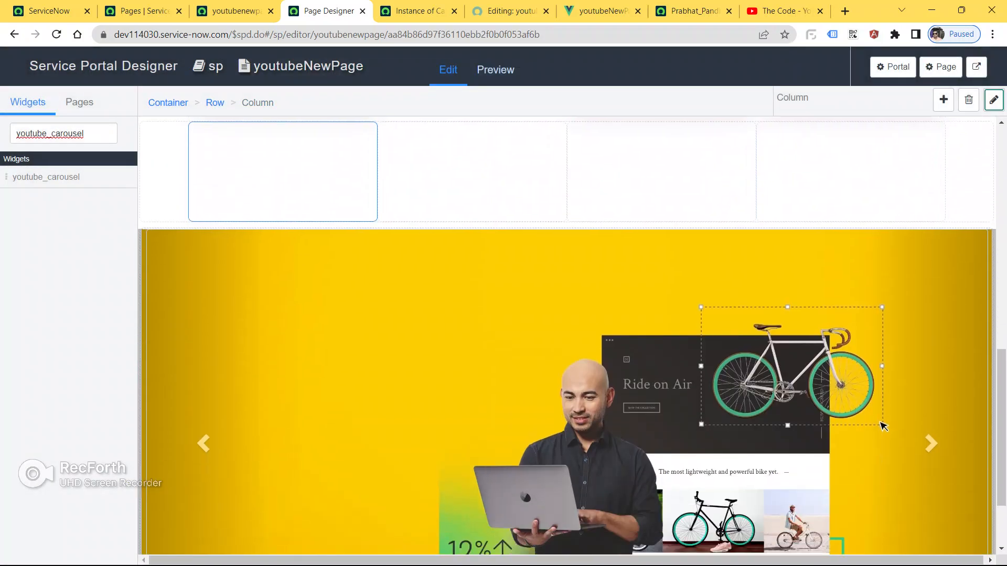
scroll(882, 431, up, 2)
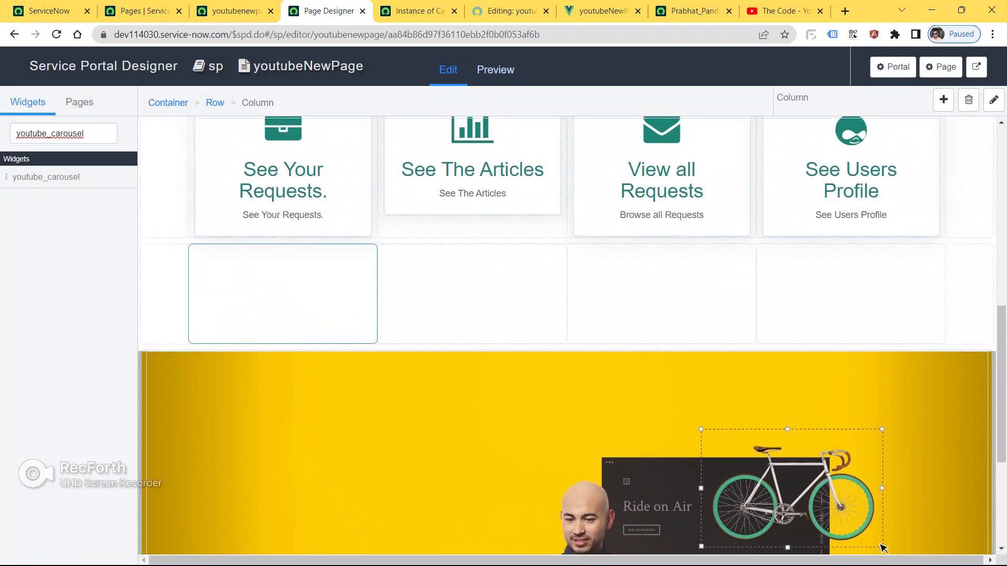
key(Delete)
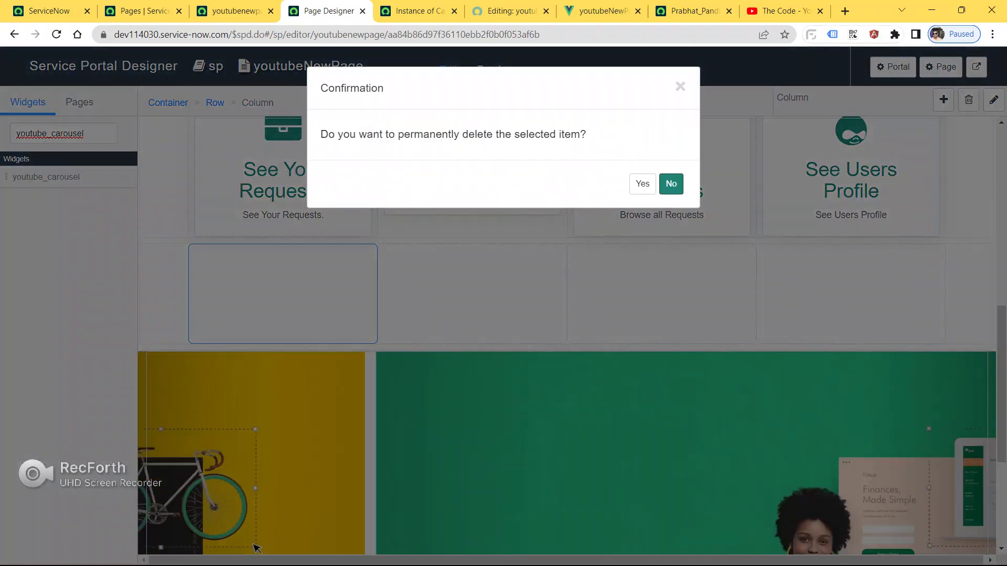
key(Return)
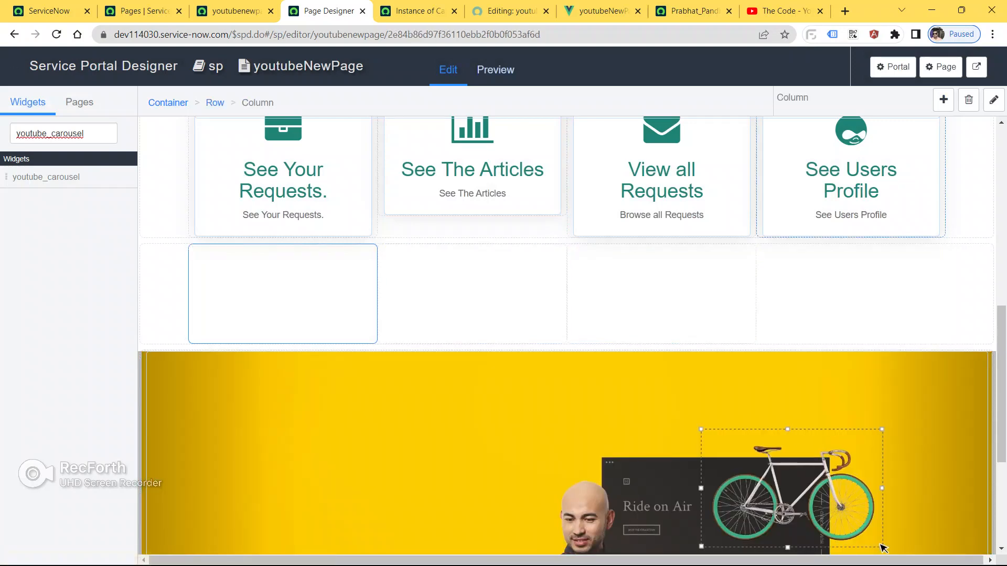
key(Delete)
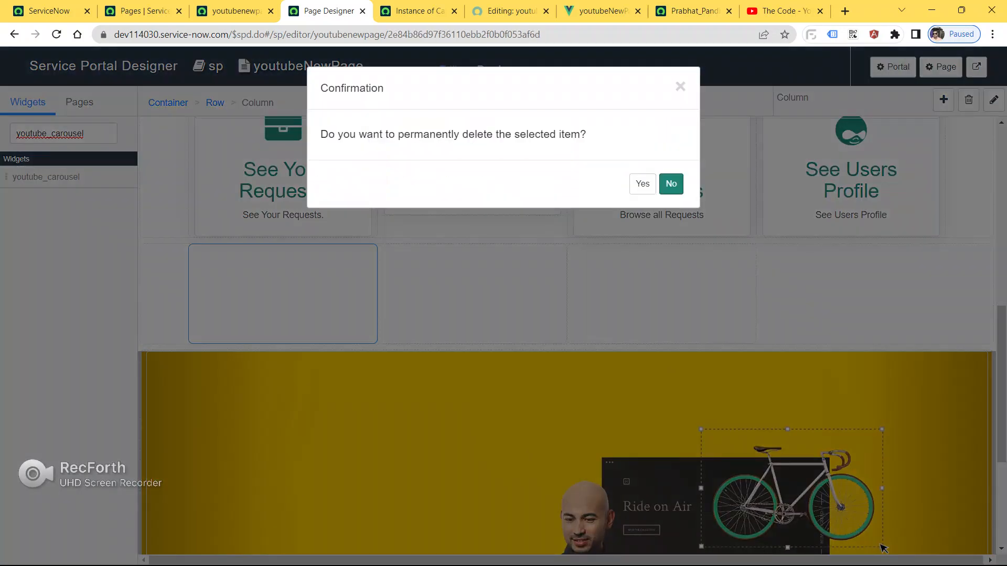
key(Return)
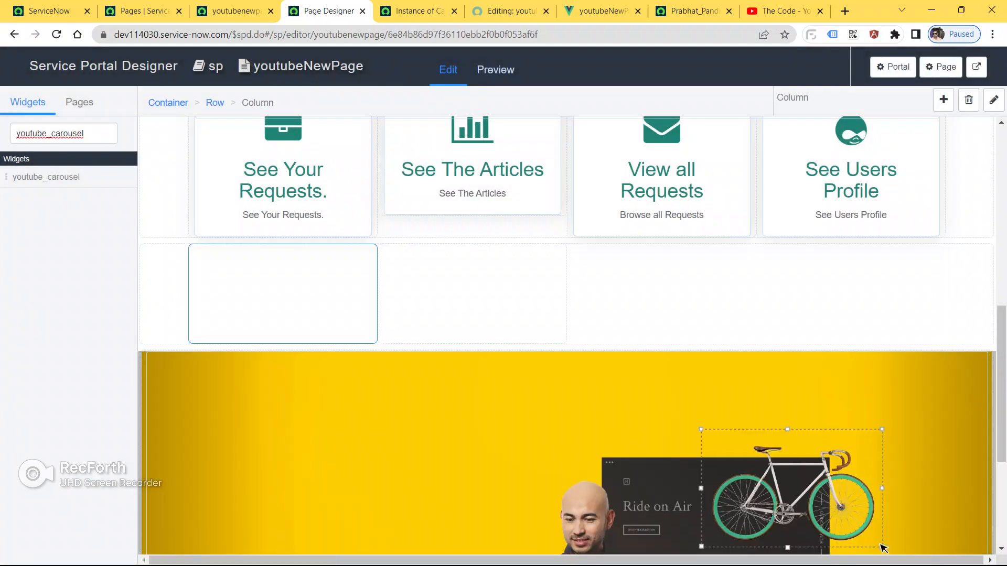
key(Delete)
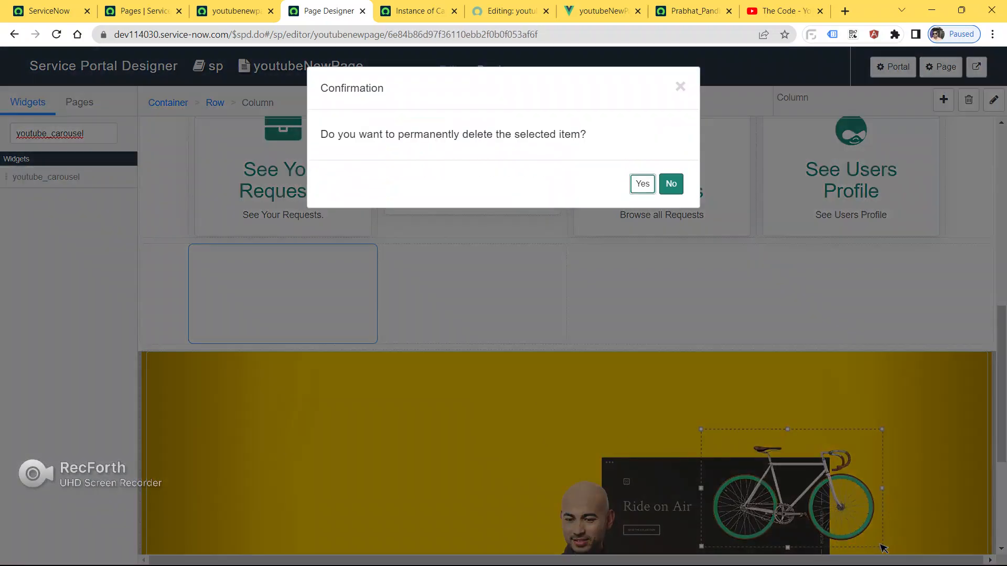
key(Return)
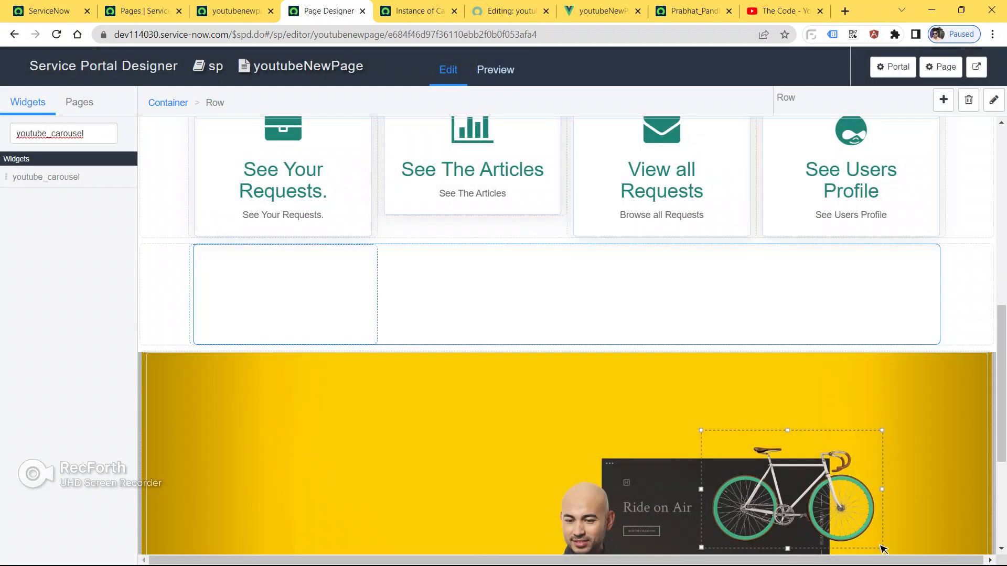
click(284, 294)
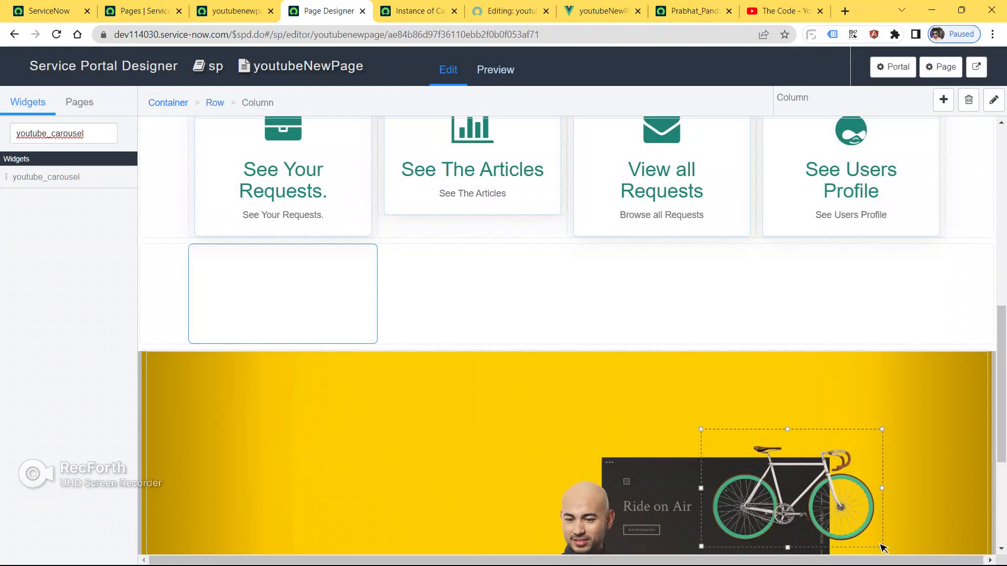
click(969, 99)
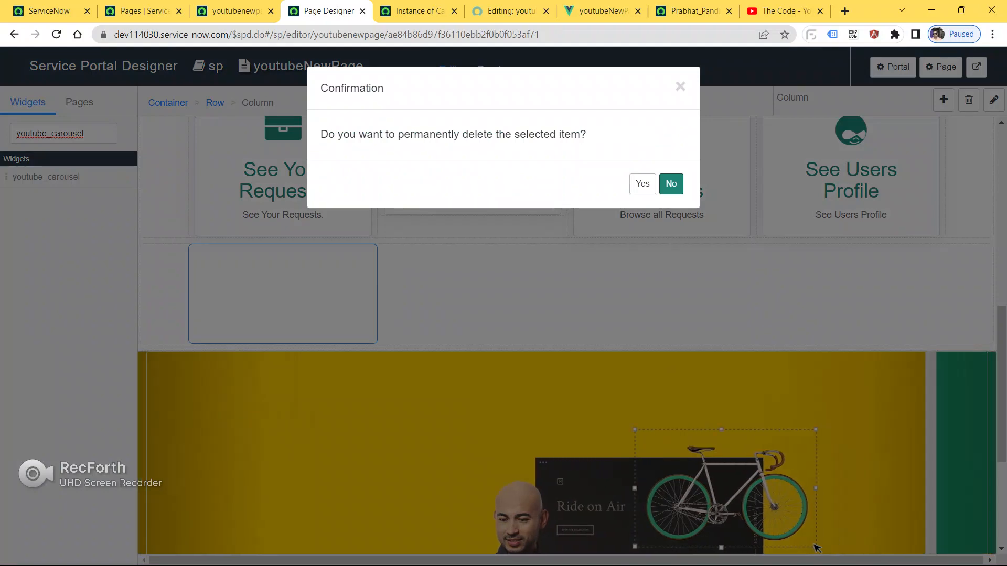
click(642, 184)
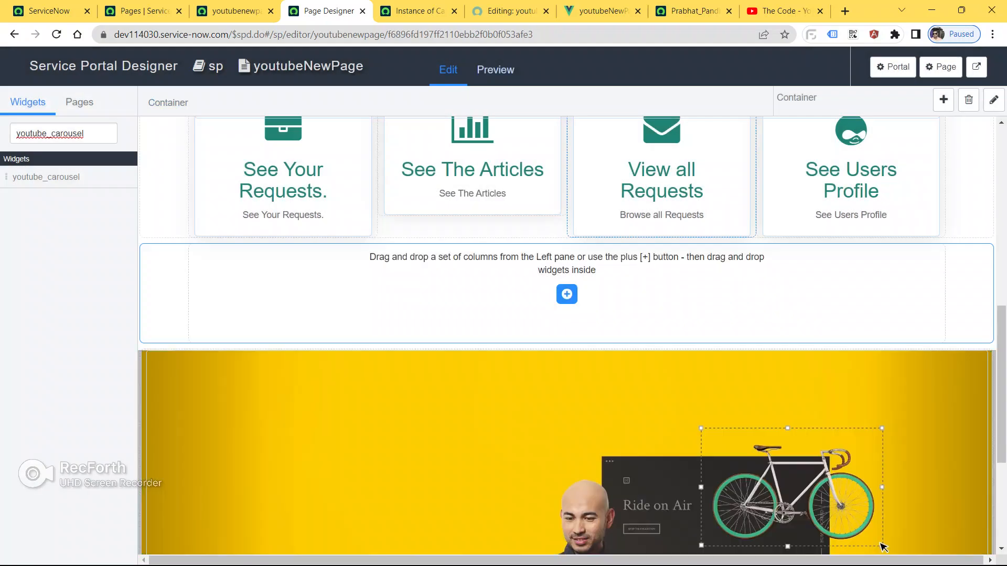
Add a single 12-wide column to the emptied container above the carousel.
scroll(472, 356, up, 4)
scroll(472, 356, down, 1)
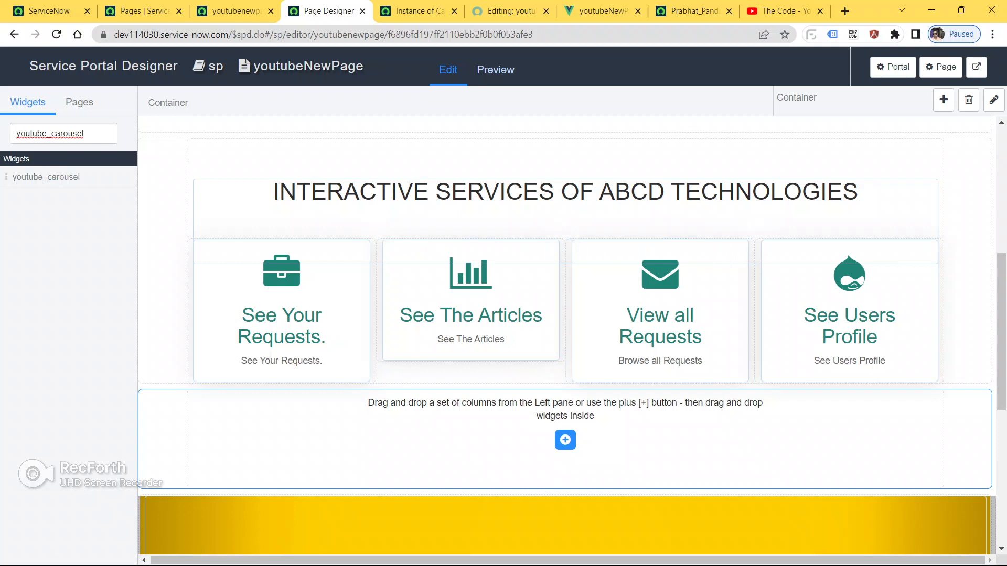
click(565, 439)
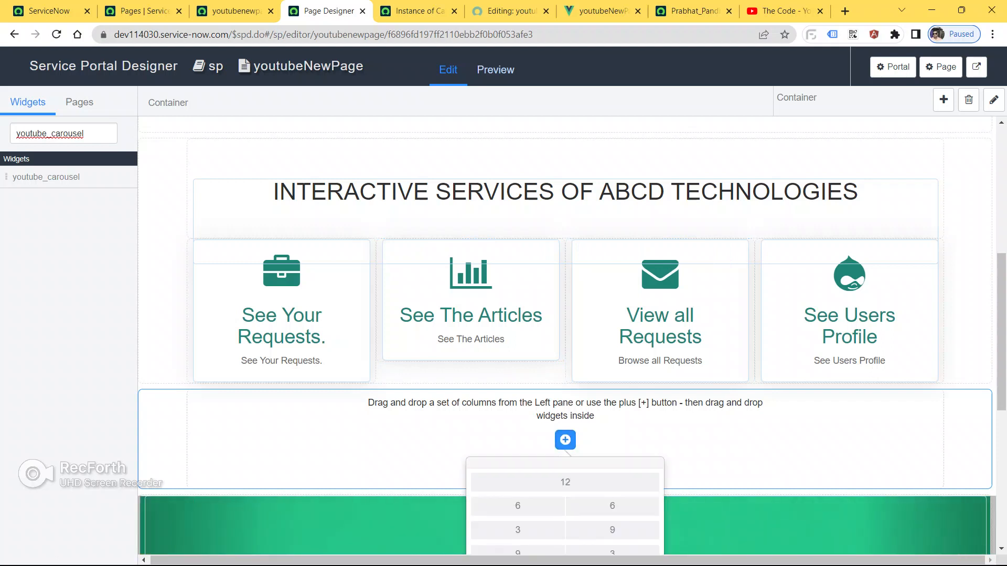
click(564, 482)
scroll(881, 531, down, 3)
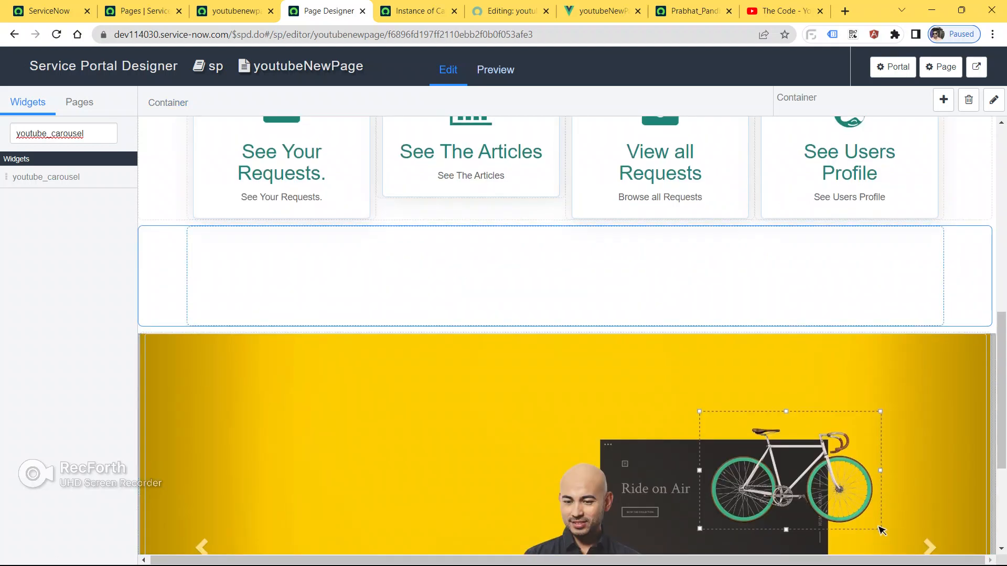
Search the widgets for html and place the HTML widget in the new 12-wide column above the carousel.
double_click(50, 134)
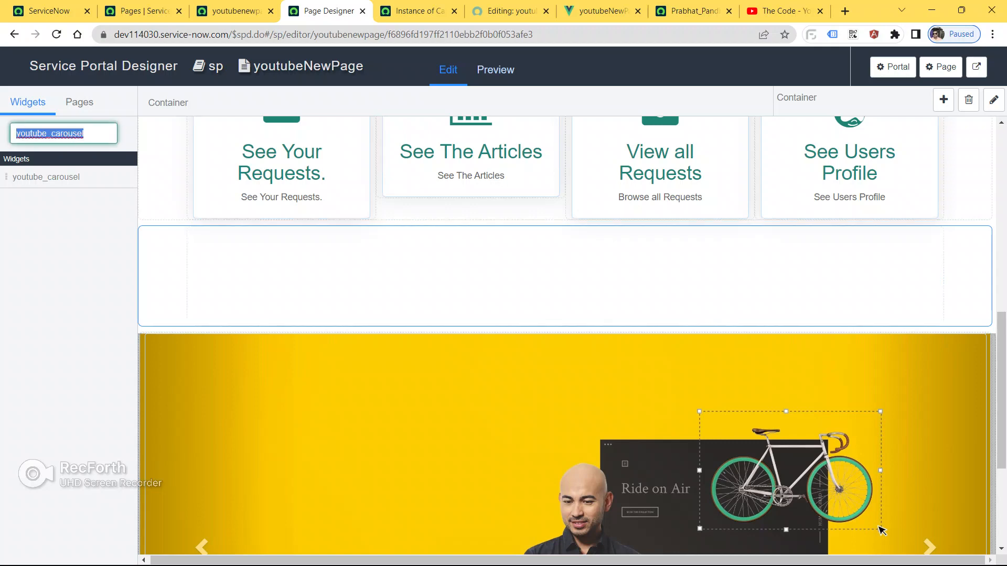
key(BackSpace)
text(html)
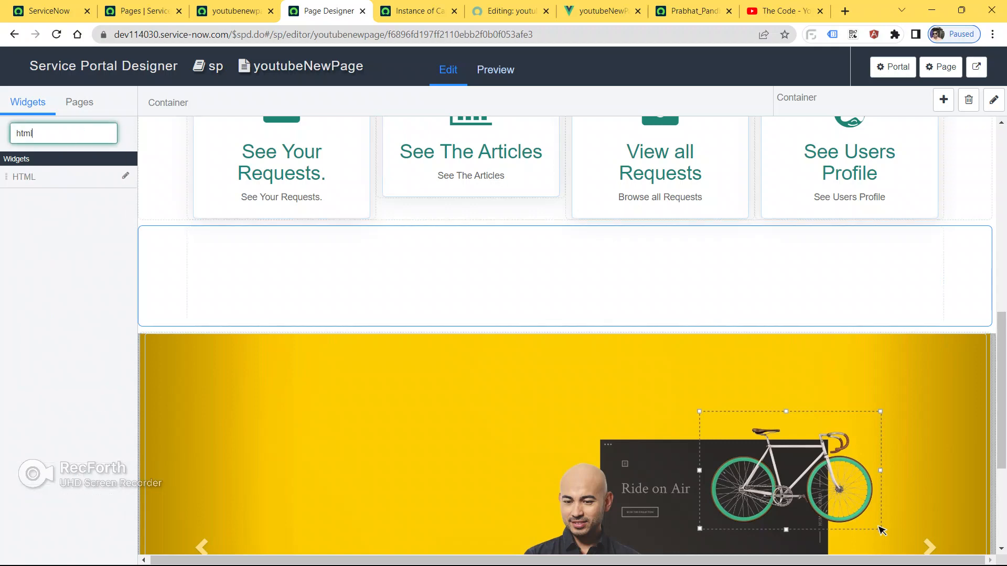
drag(23, 177, 430, 275)
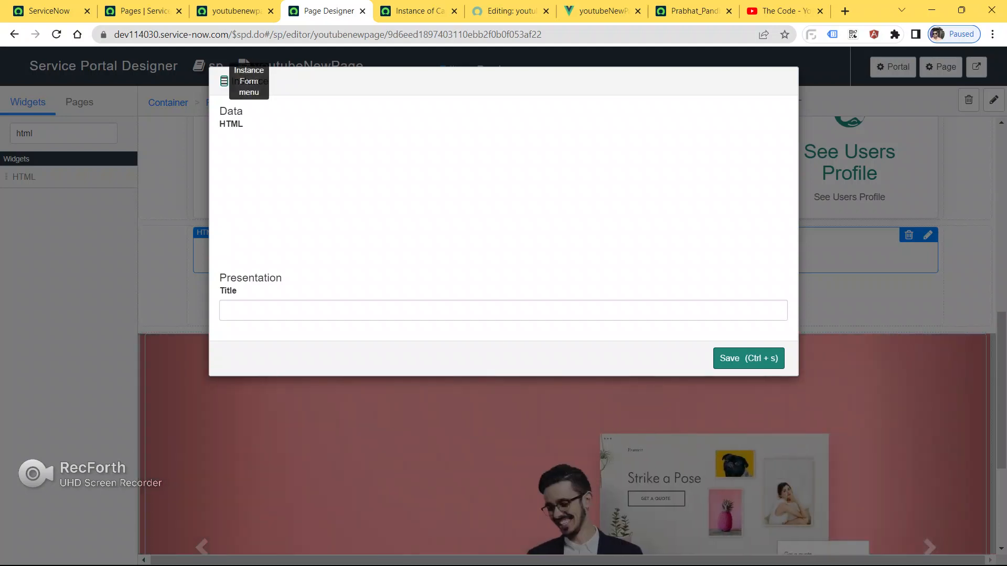
Open the HTML widget's full instance record and set its ID to slider_text.
click(224, 80)
click(262, 99)
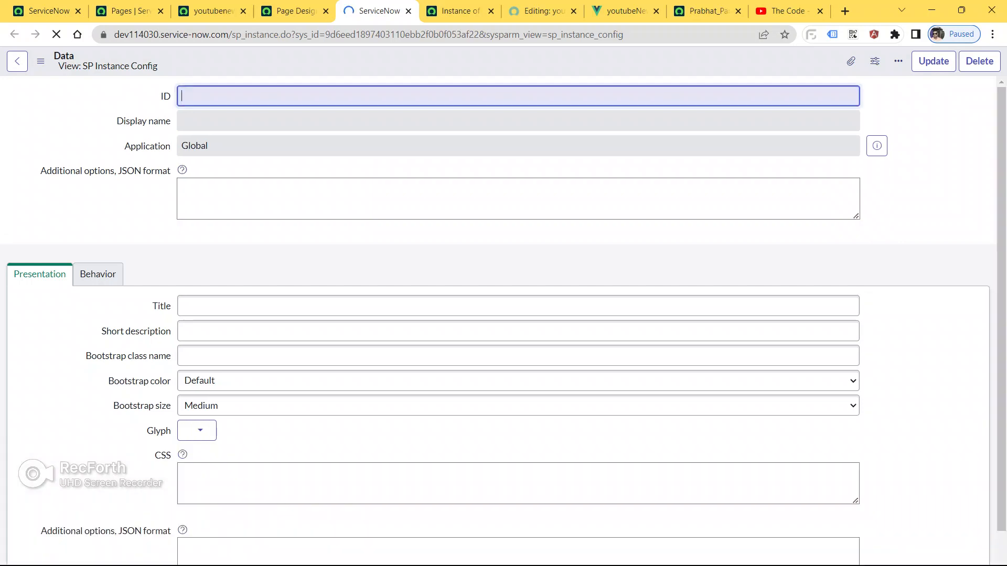
text(text)
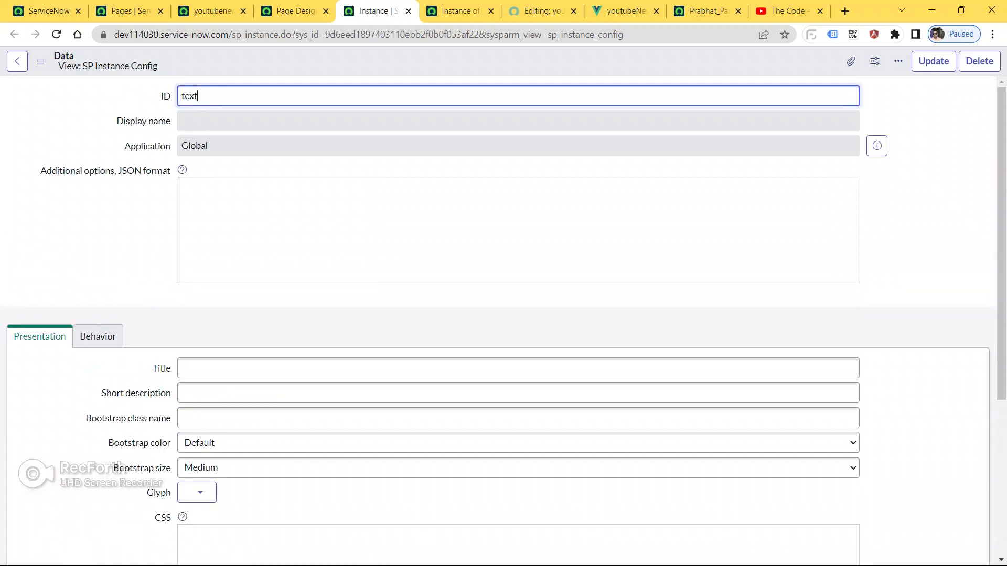
text(_s)
key(BackSpace)
key(BackSpace)
key(BackSpace)
key(BackSpace)
key(BackSpace)
key(BackSpace)
text(slider_text)
Set the HTML widget instance's title to "Display Your Products Here".
scroll(498, 263, down, 2)
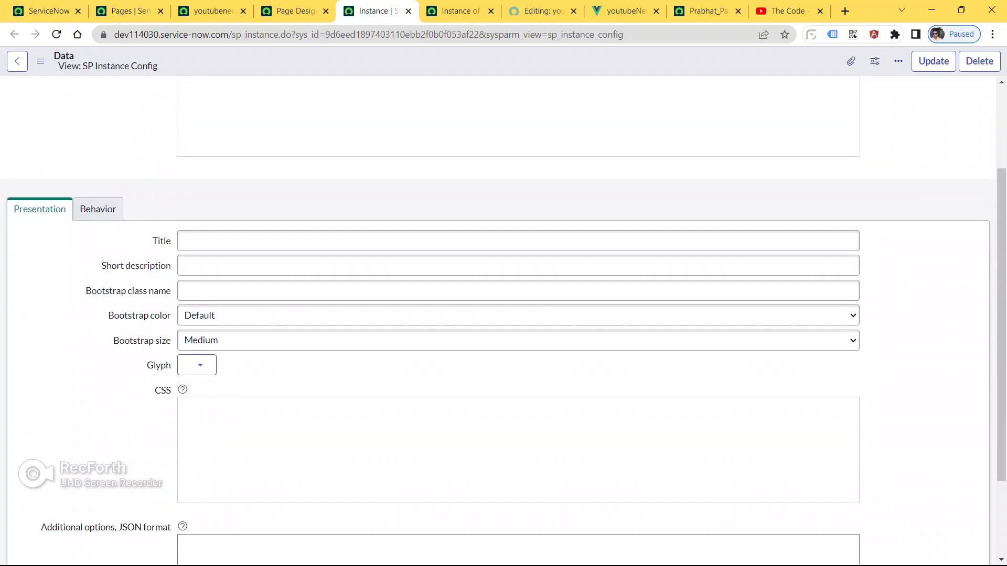
click(518, 242)
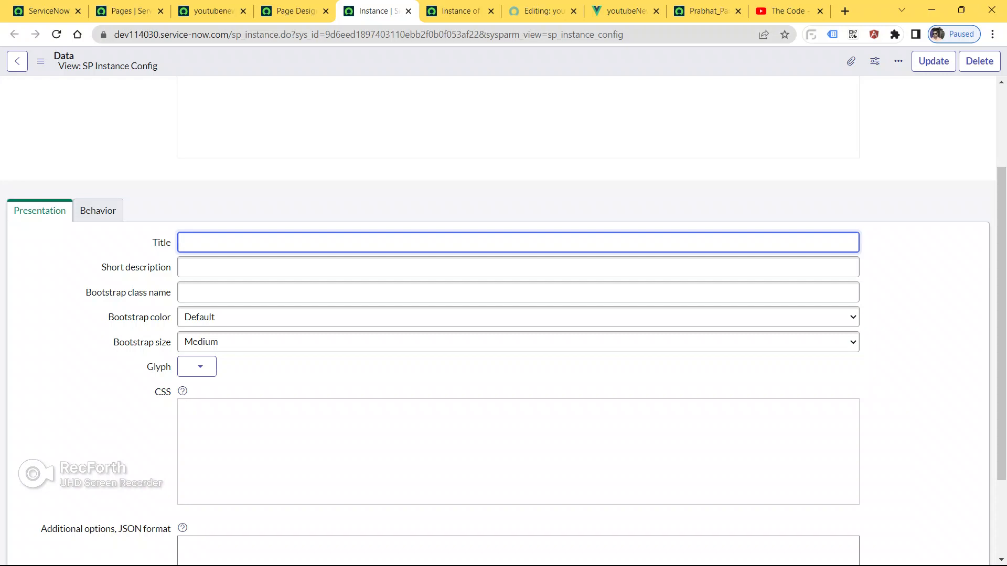
text(Disppla)
key(BackSpace)
key(BackSpace)
key(BackSpace)
text(lau)
text(y Your P)
text(roduc)
key(BackSpace)
key(BackSpace)
text(ucts Here)
key(Tab)
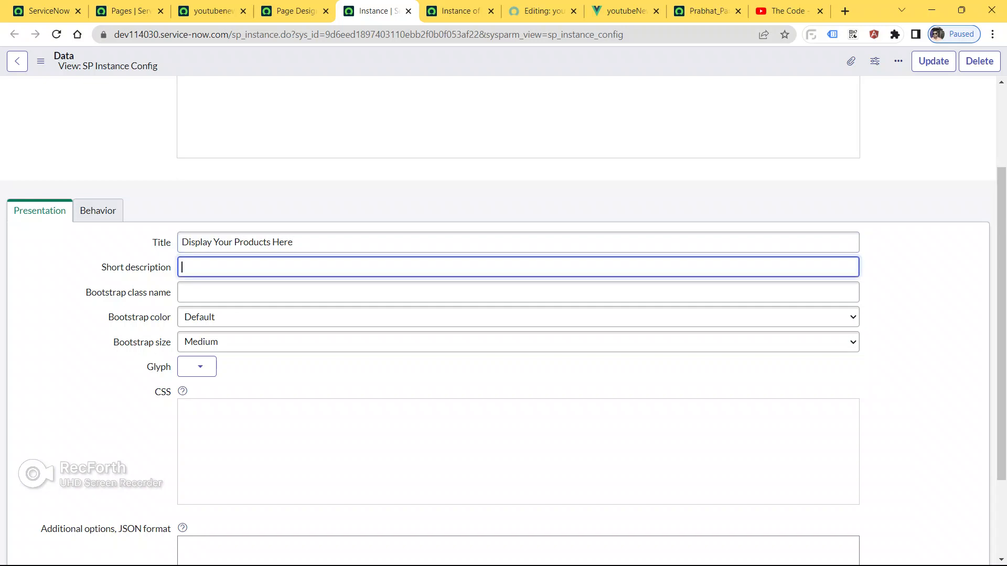
Copy the title "Display Your Products Here" into the instance's short description.
key(shift+Tab)
key(ctrl+c)
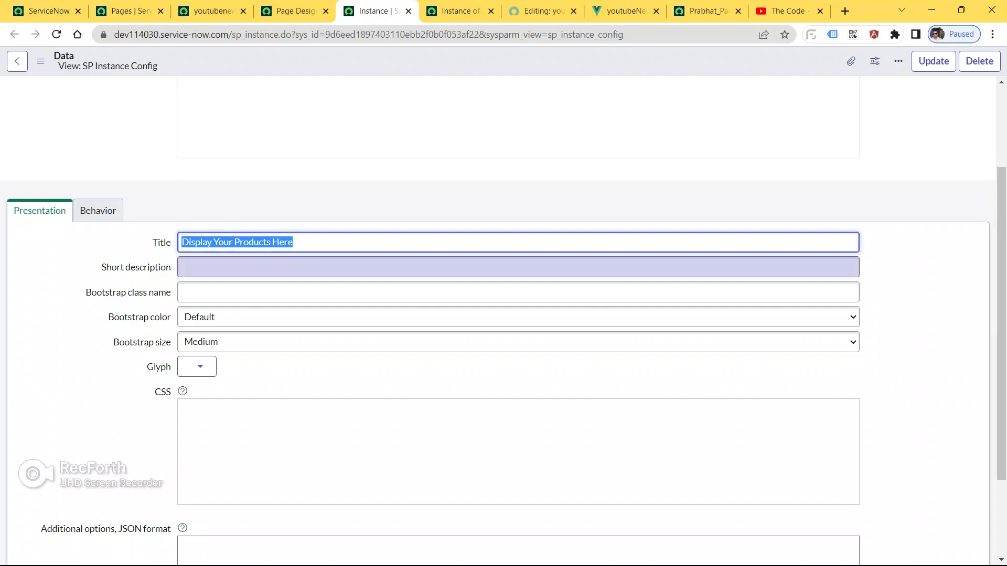
key(Tab)
key(ctrl+v)
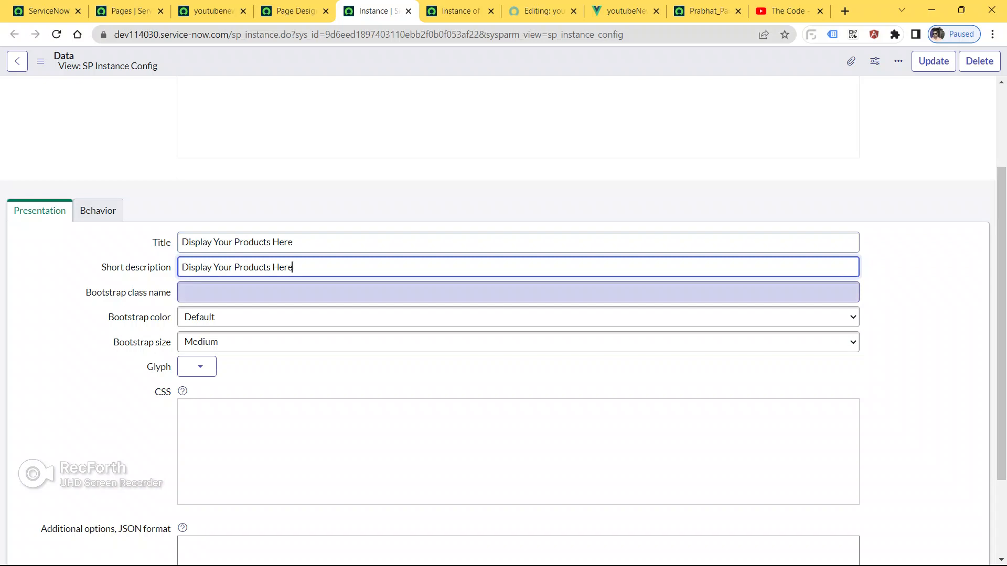
Set the instance's Bootstrap class name to youtube_class, leave the Bootstrap color at Default, and update the slider_text record.
key(Tab)
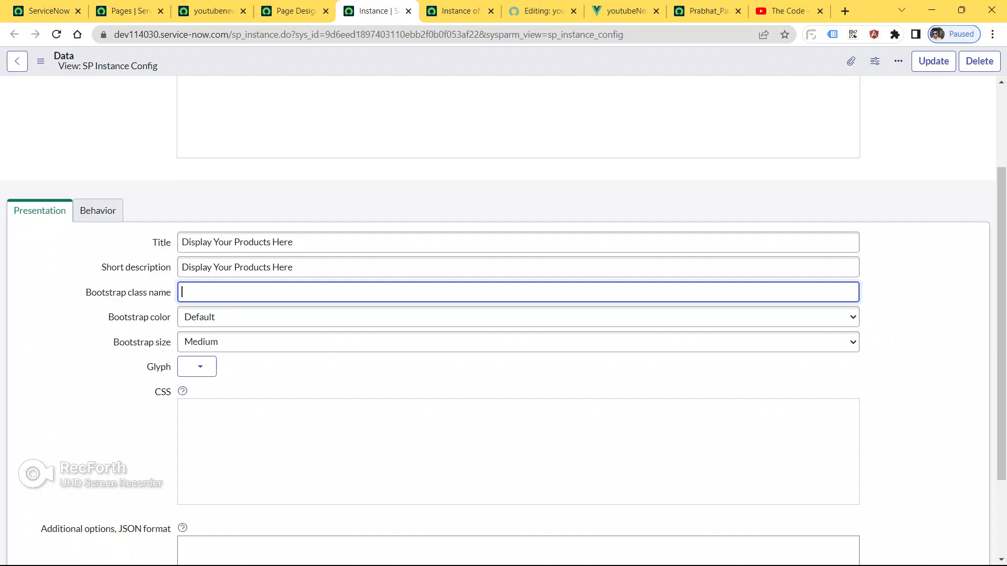
text(youtube_class)
key(Tab)
key(alt+Down)
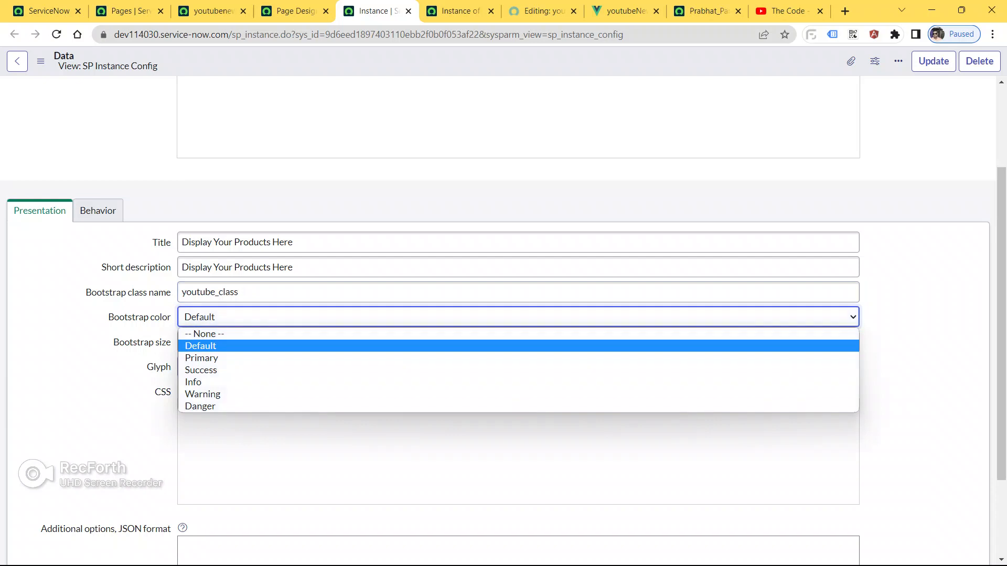
key(Escape)
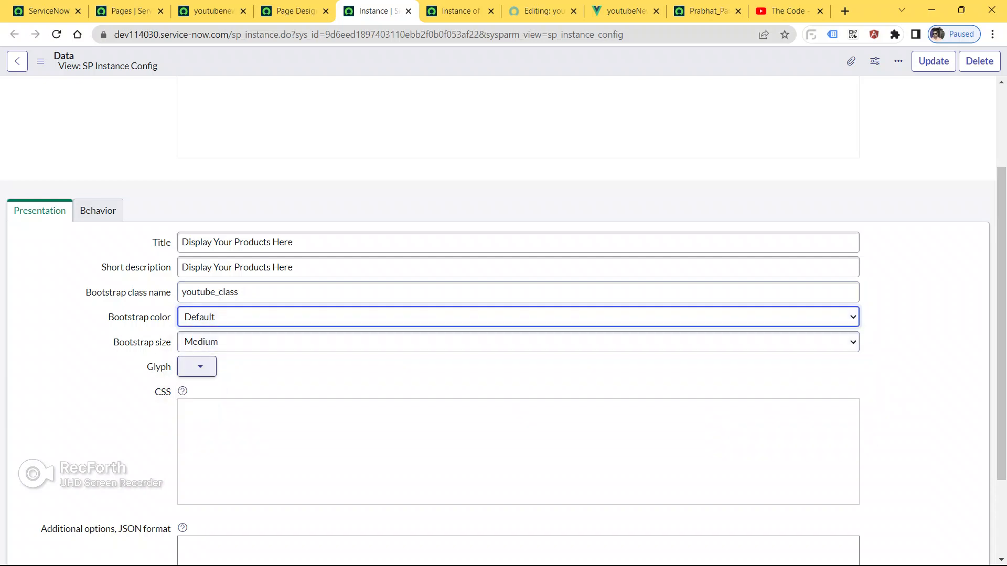
scroll(503, 315, down, 2)
scroll(504, 315, up, 4)
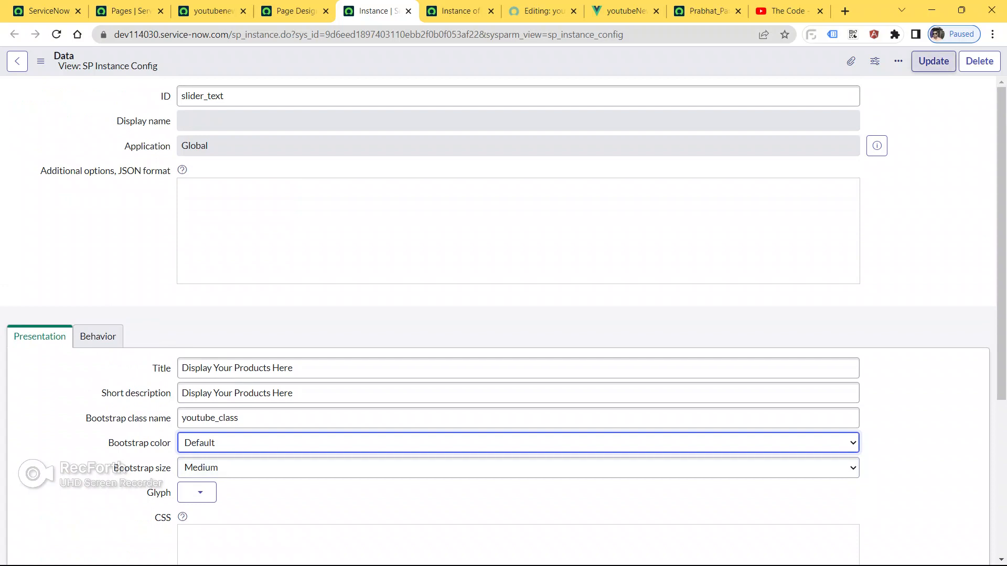
click(934, 61)
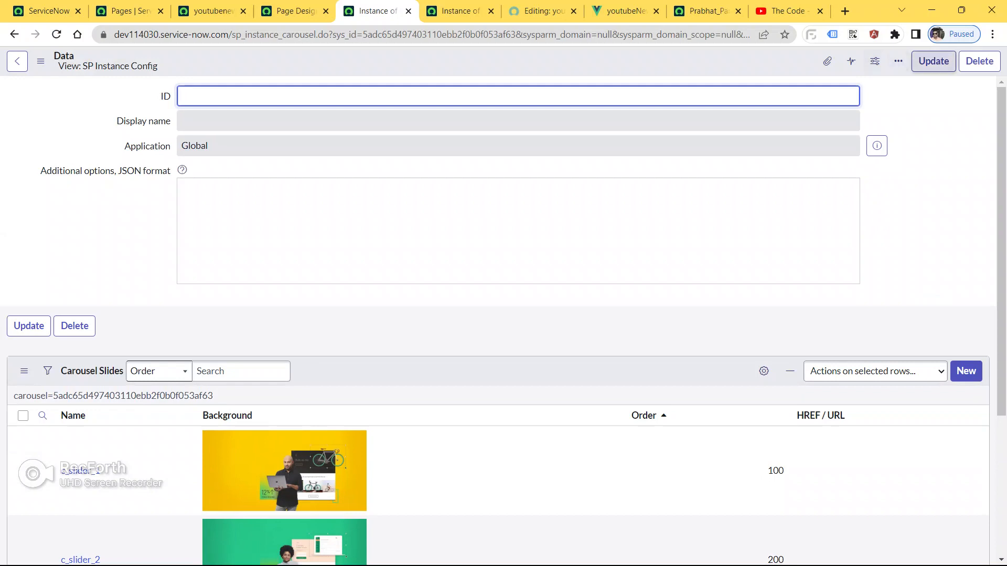
Update the carousel instance record, close its browser page, and save the open HTML widget options in the Page Designer.
click(933, 61)
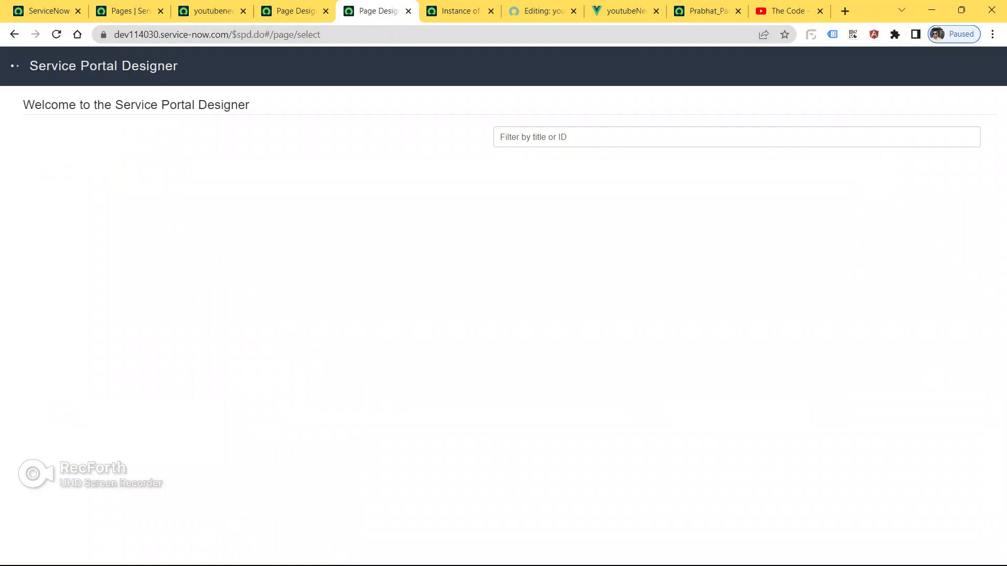
click(409, 11)
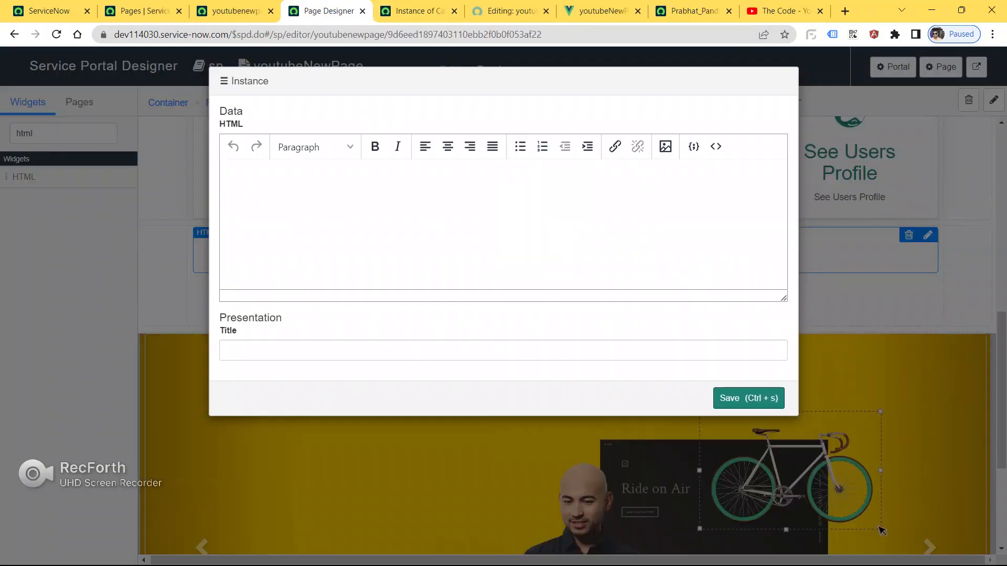
click(748, 398)
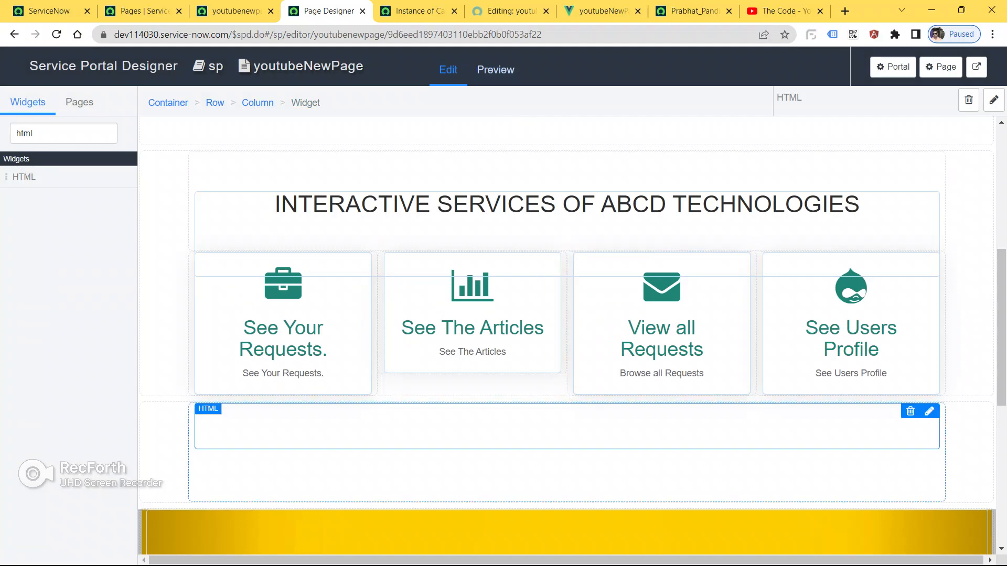
Reload the youtubeNewPage portal page and check the area between the service cards and the carousel.
click(692, 10)
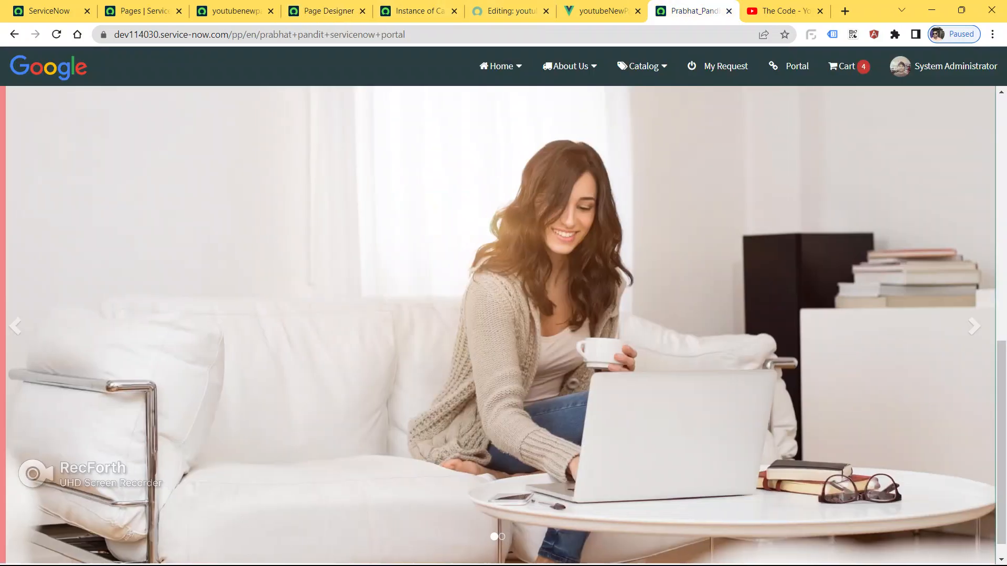
key(ctrl+shift+Tab)
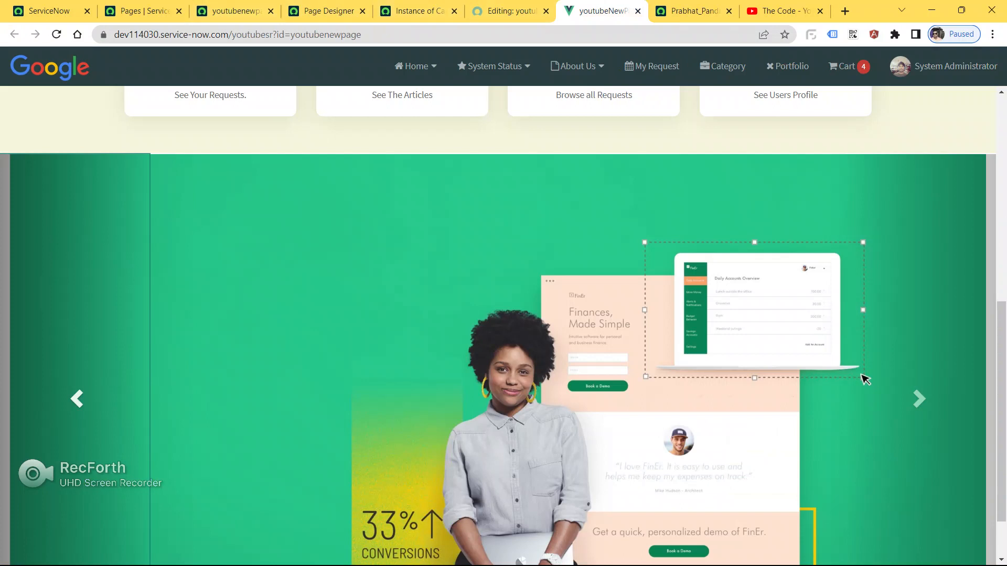
key(F5)
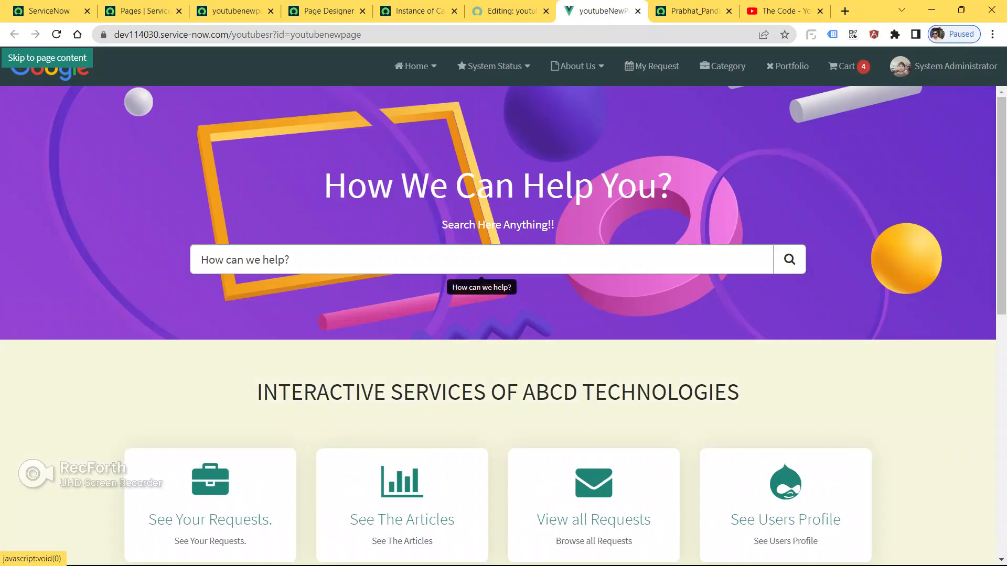
scroll(859, 444, down, 7)
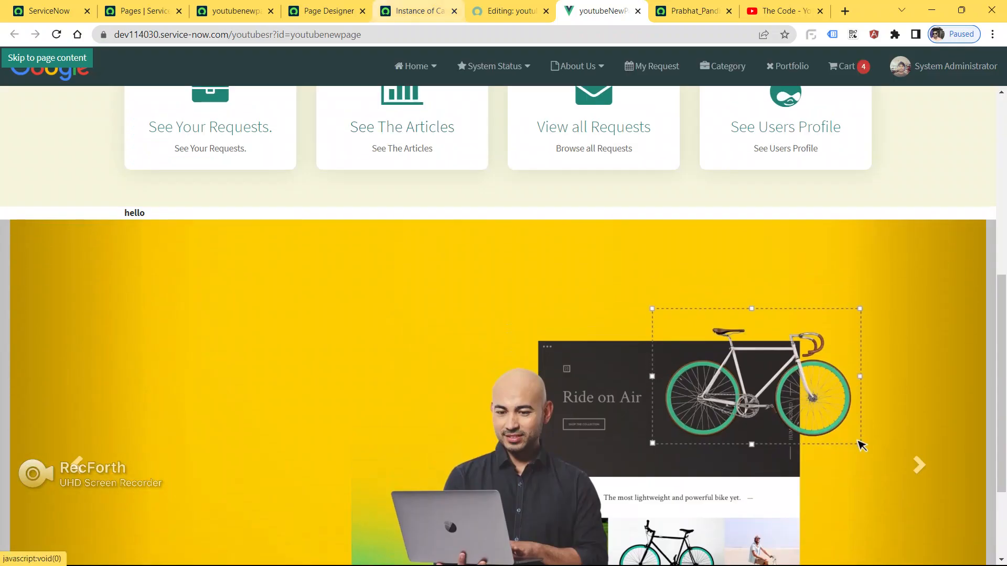
Open the options of the HTML widget above the carousel in the Page Designer and set the text format to Heading 1.
click(414, 11)
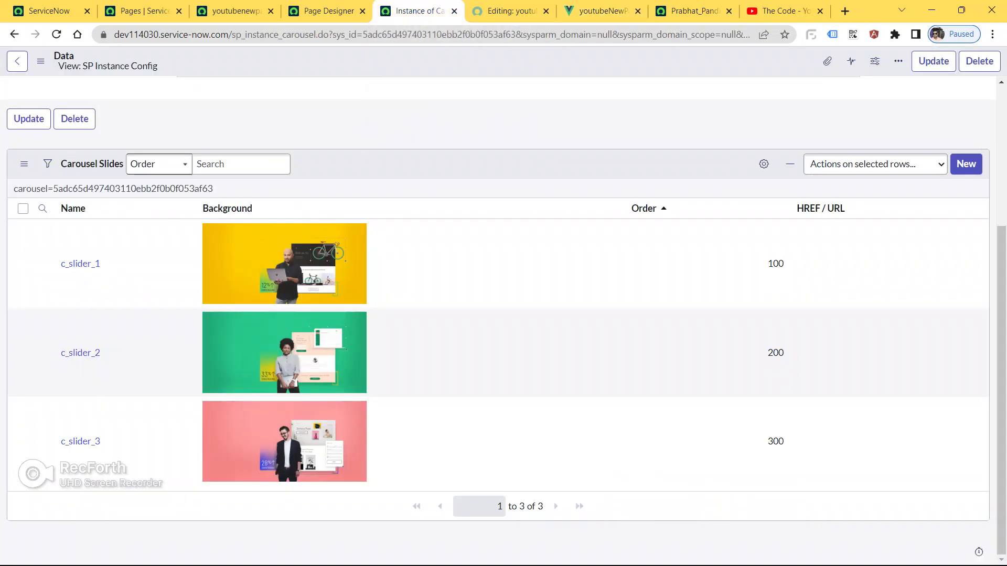
click(329, 10)
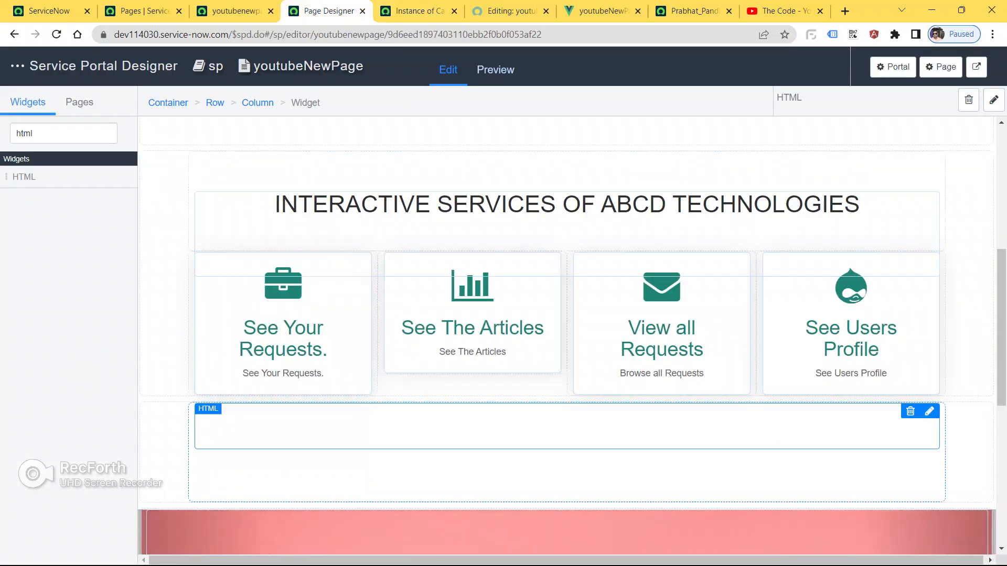
click(929, 412)
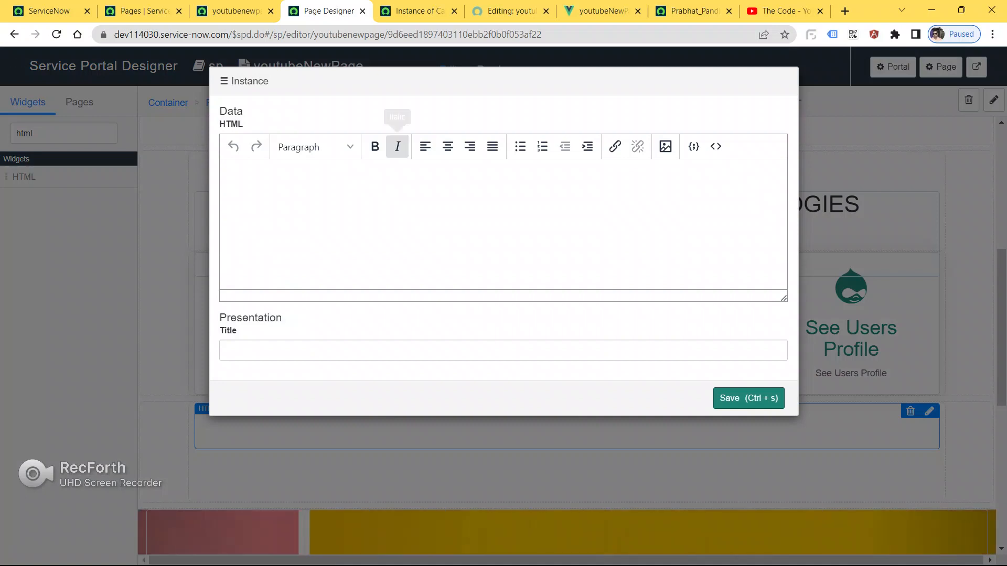
click(315, 147)
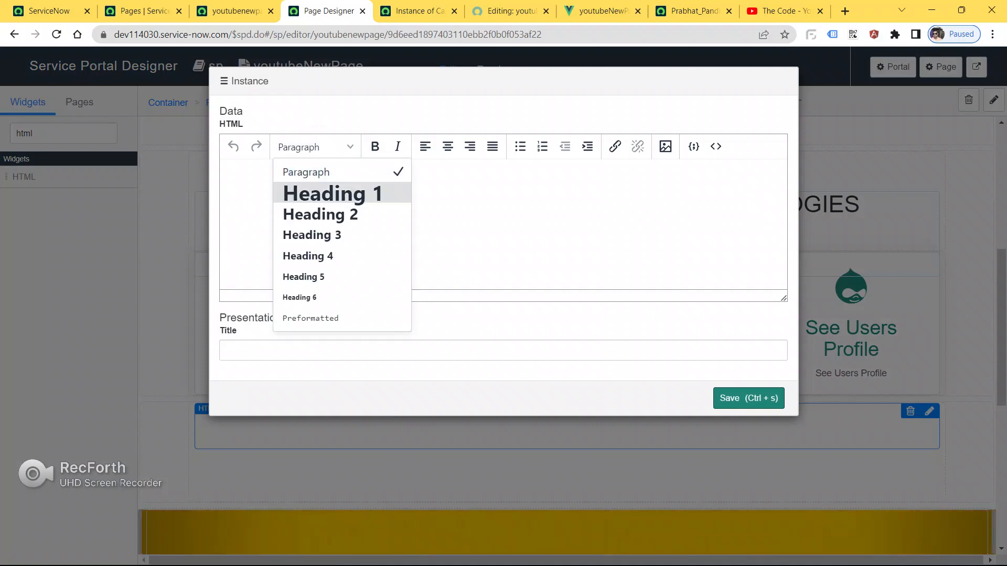
click(331, 193)
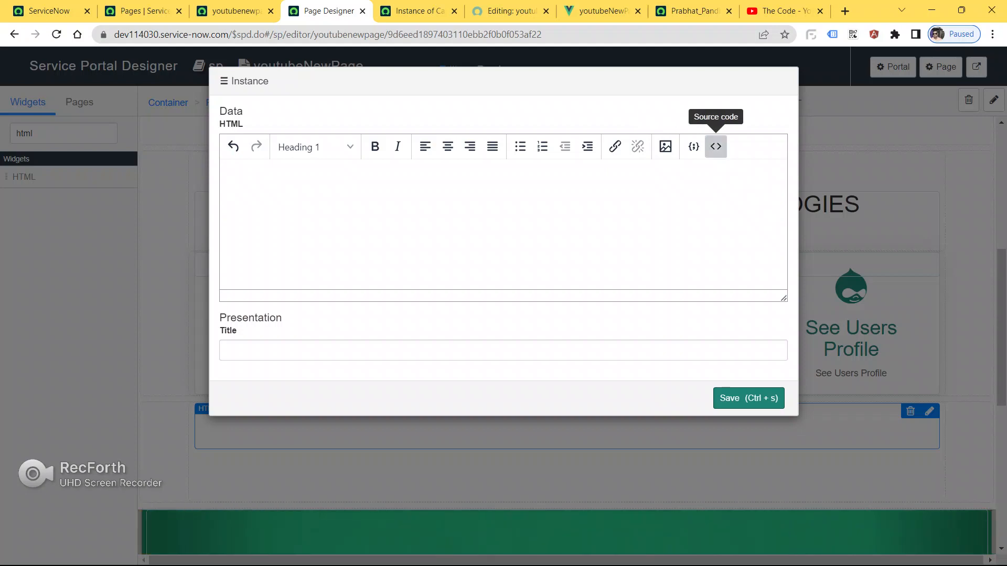
In the widget's source code, replace the h1 placeholder with "Display Your Products Here" on its own line.
click(715, 146)
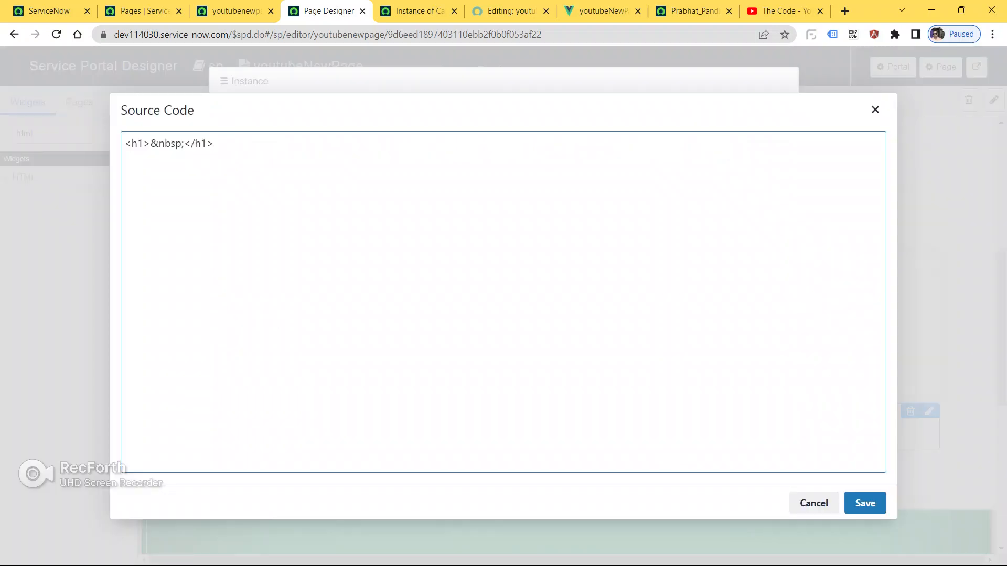
key(BackSpace)
key(BackSpace)
key(BackSpace)
key(BackSpace)
key(BackSpace)
key(BackSpace)
key(BackSpace)
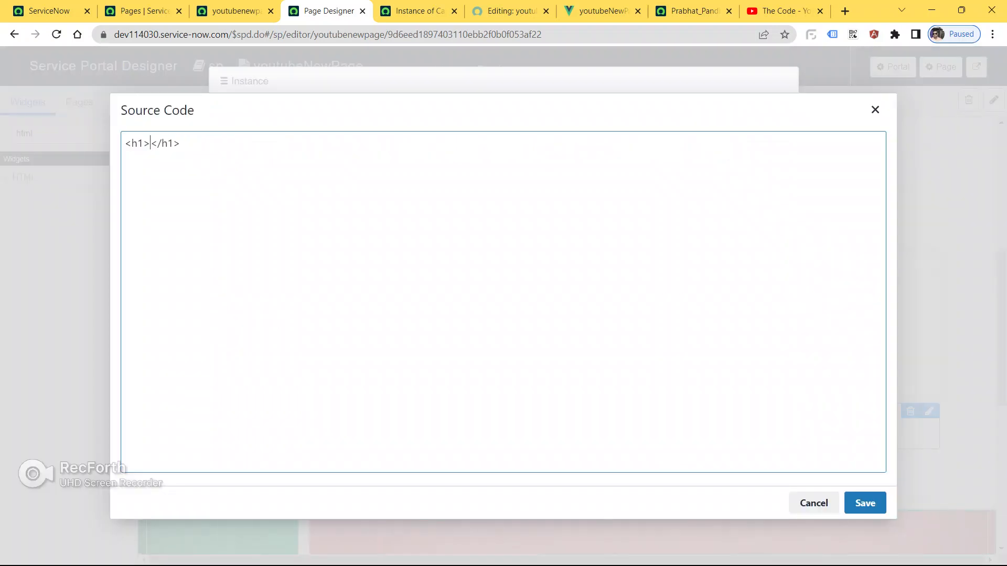
key(ctrl+z)
key(BackSpace)
key(BackSpace)
key(BackSpace)
key(BackSpace)
key(BackSpace)
key(BackSpace)
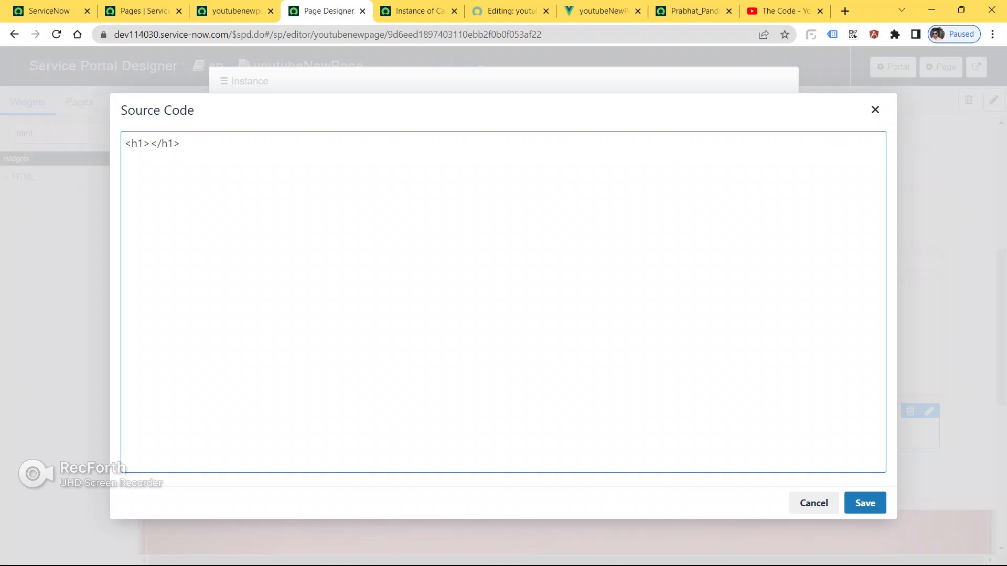
key(Return)
key(Return)
text(Display Your Products Here)
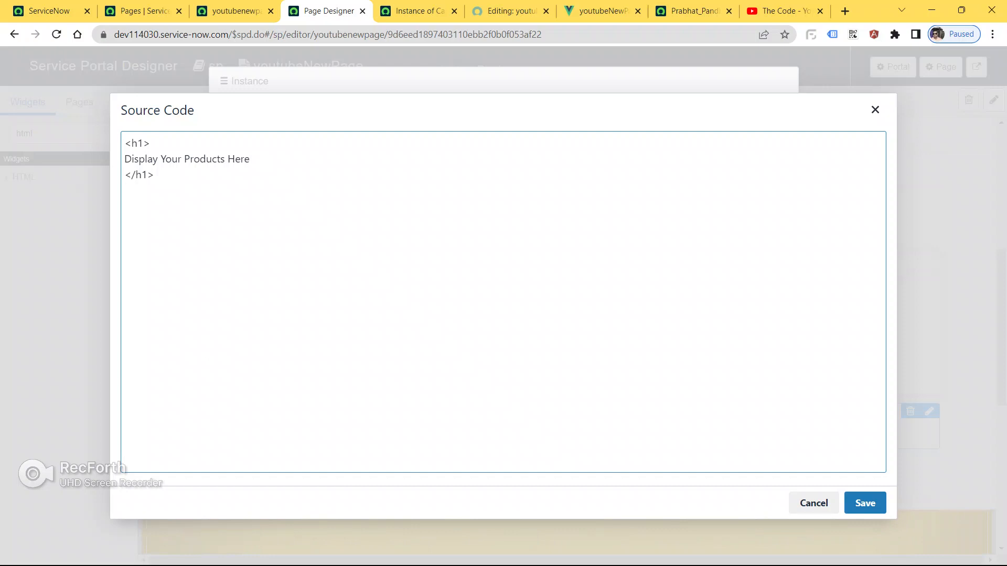
Add class="youtube_product" to the opening h1 tag and save the source code.
key(Up)
key(Left)
text(class="")
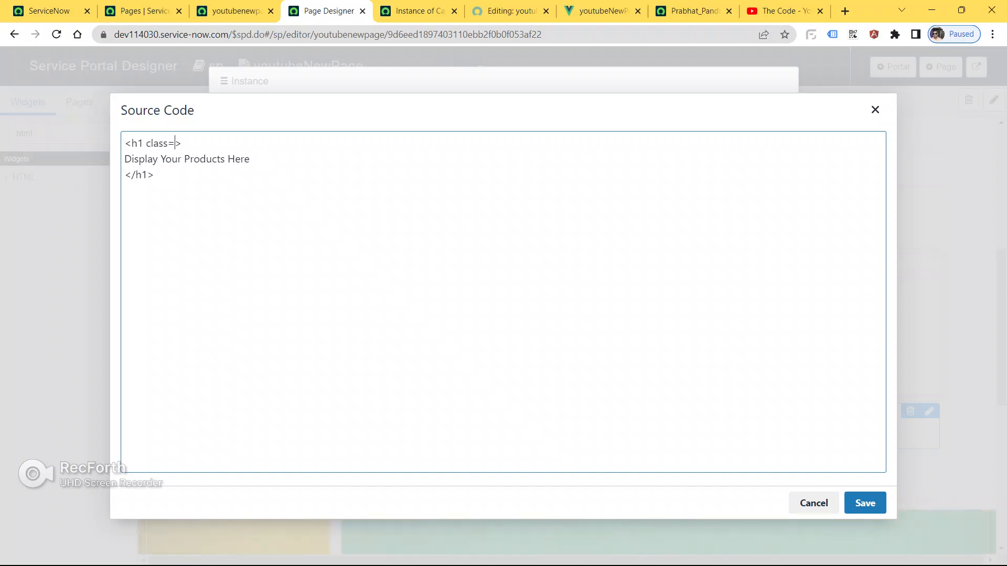
key(Left)
text(your)
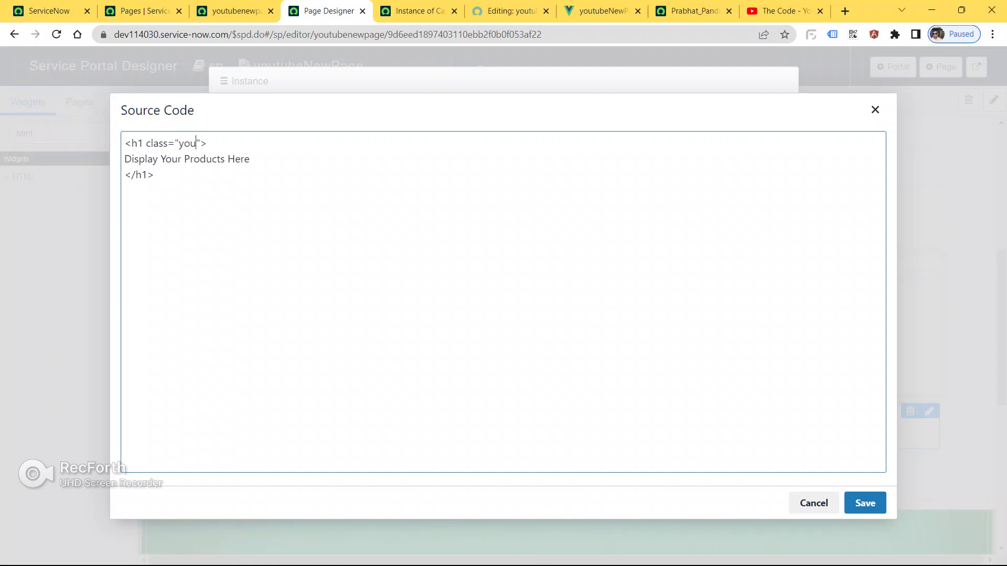
key(BackSpace)
text(tube_product)
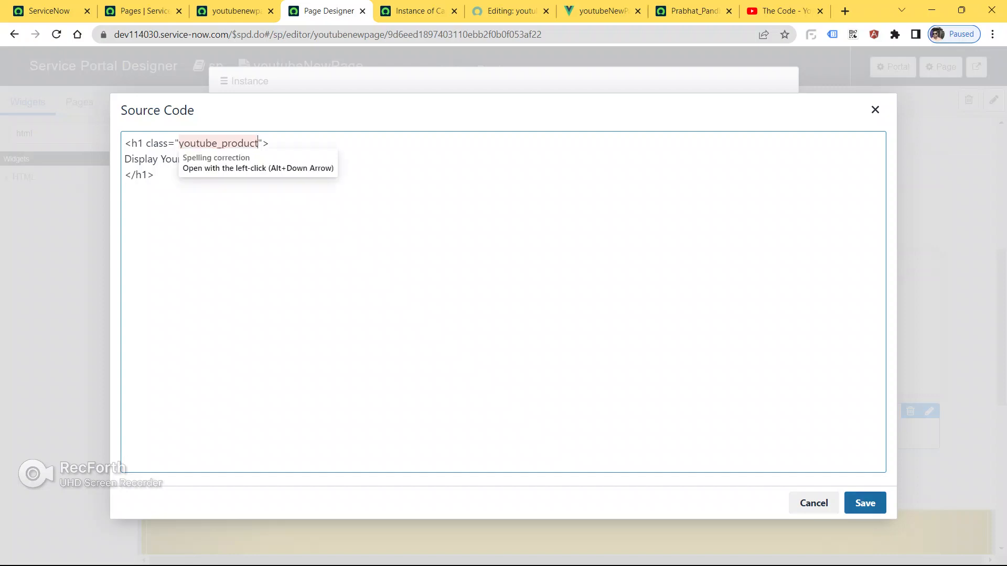
click(866, 503)
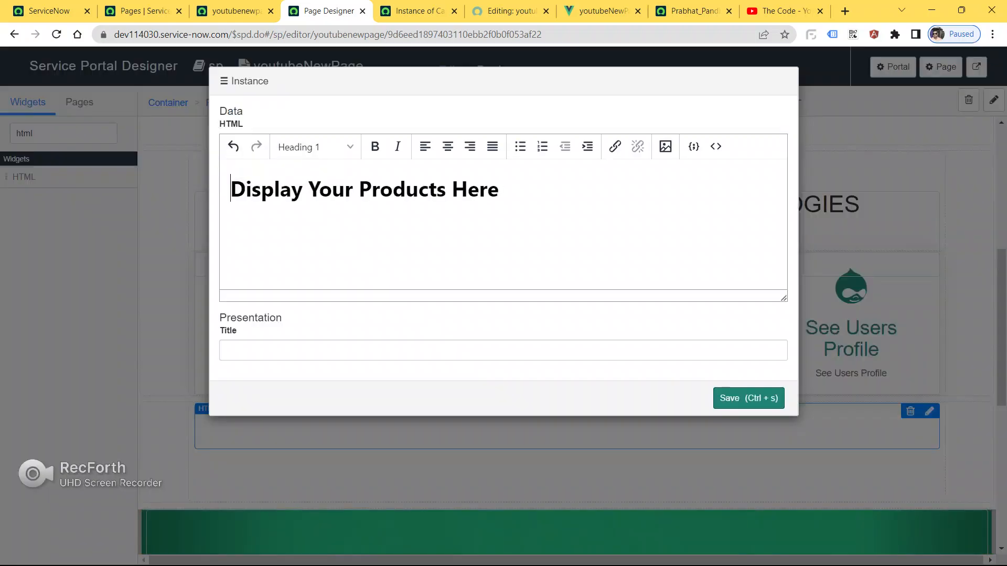
Center the "Display Your Products Here" heading and save the HTML widget's options.
click(447, 146)
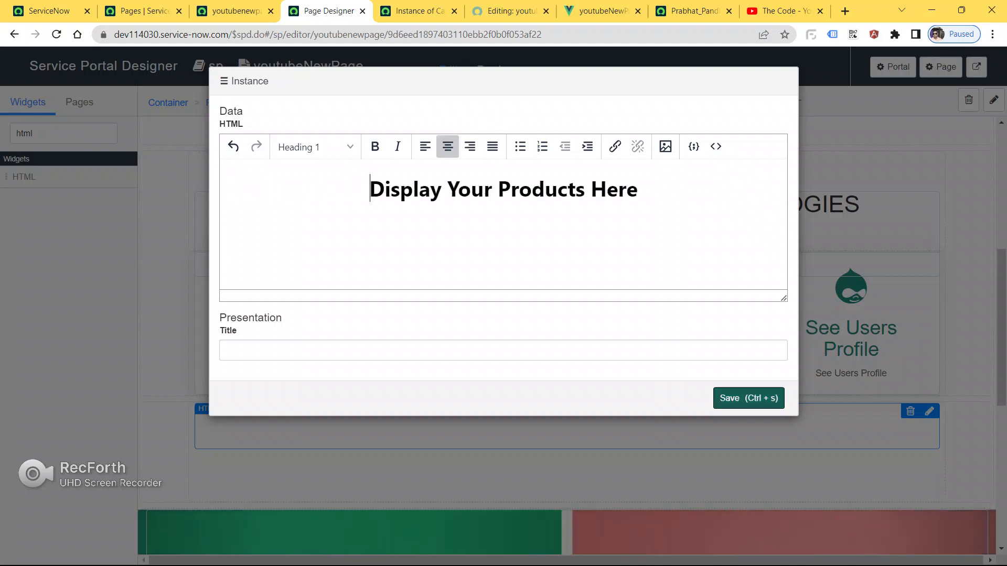
click(748, 398)
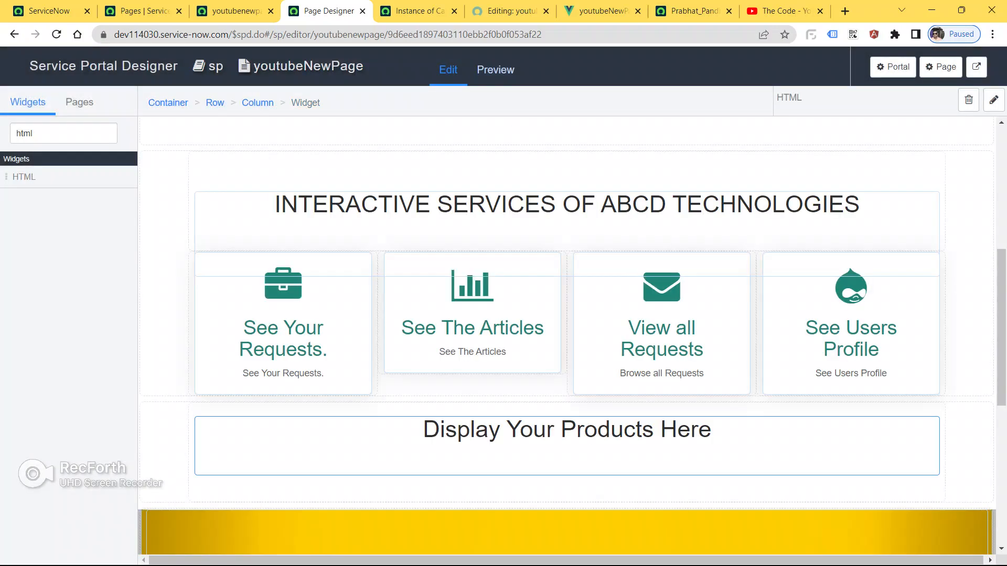
Reload the youtubeNewPage portal page and check the product heading above the carousel.
click(603, 11)
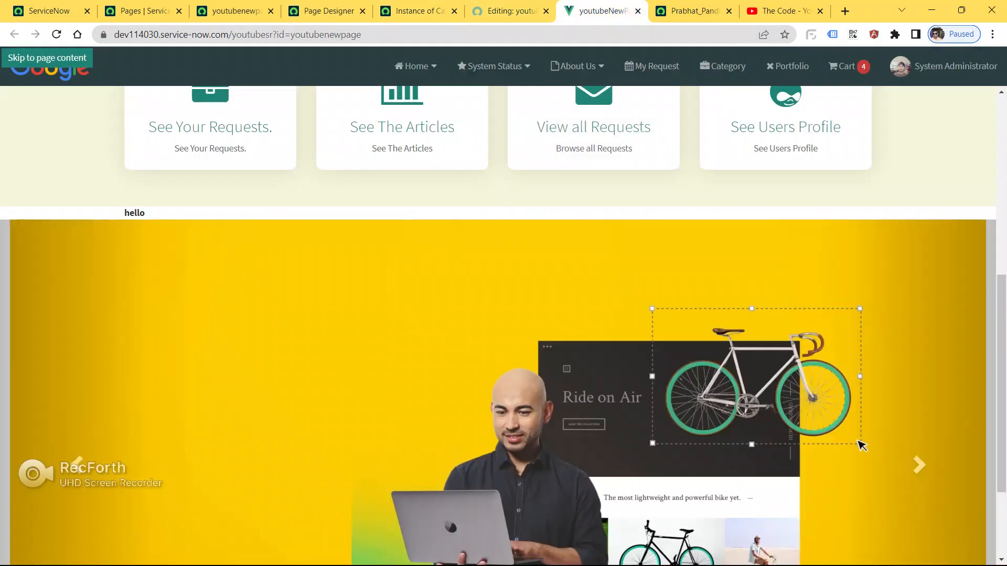
key(Return)
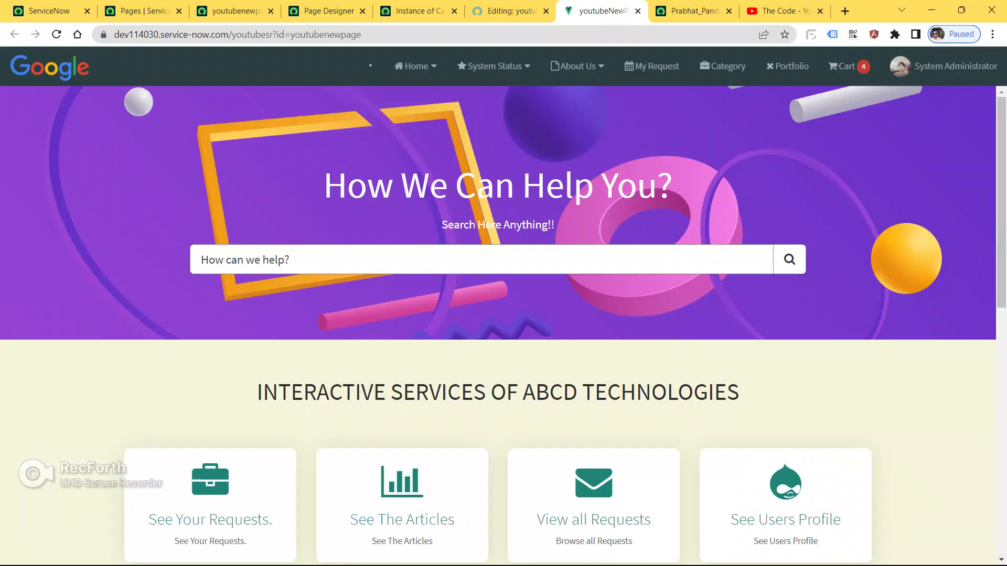
scroll(861, 538, down, 6)
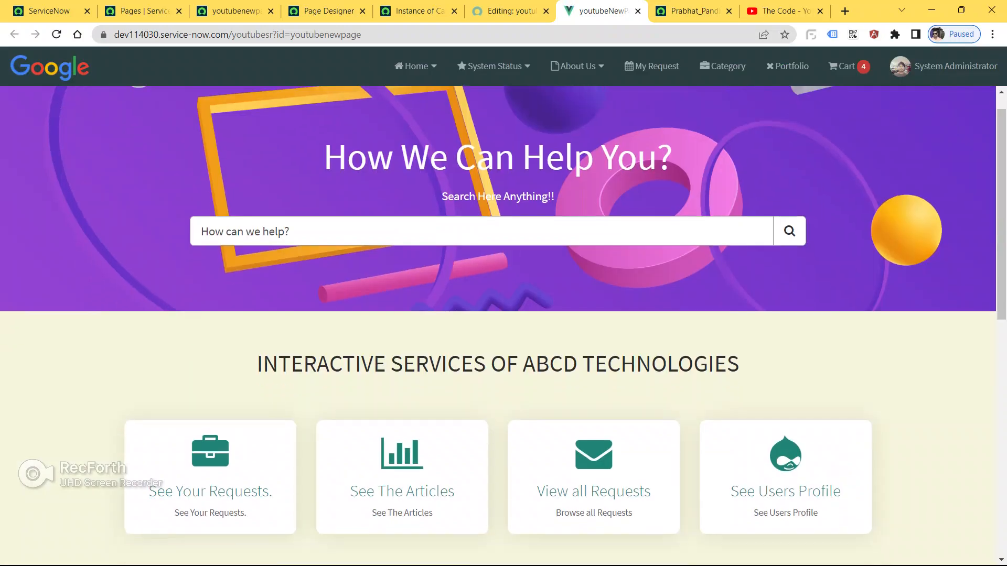
scroll(861, 539, down, 2)
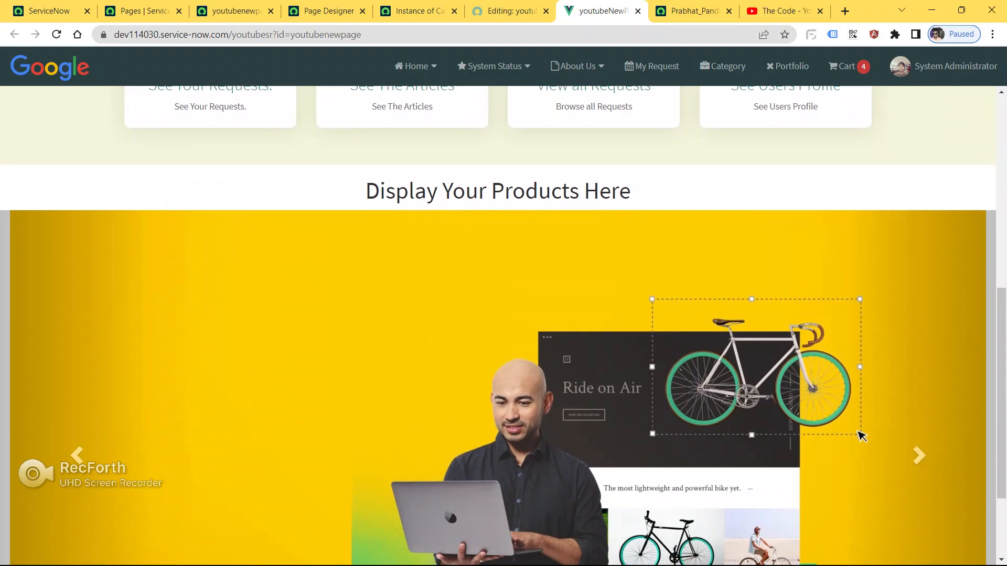
triple_click(498, 191)
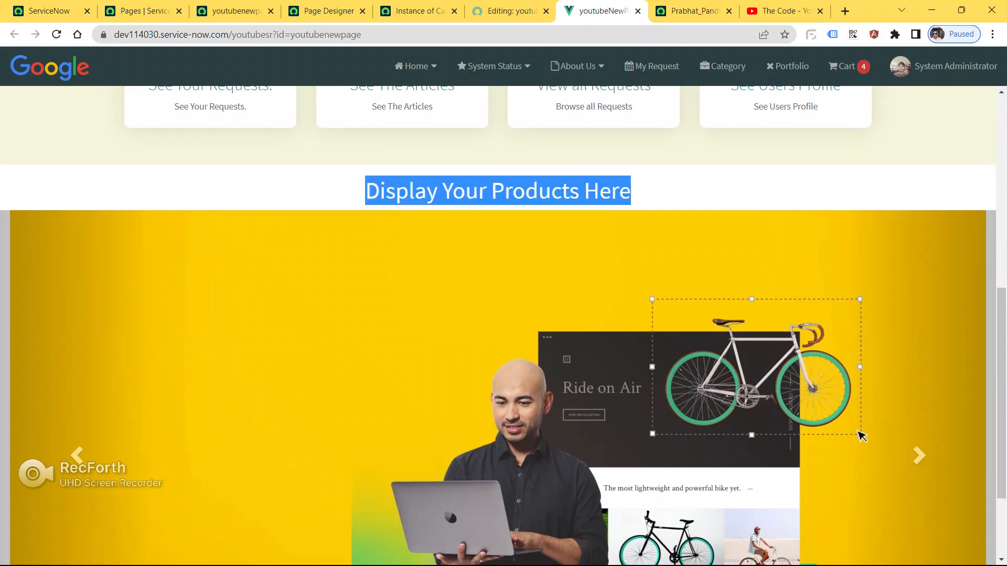
Return to the page designer and open the source code of the "Display Your Products Here" HTML widget.
click(511, 11)
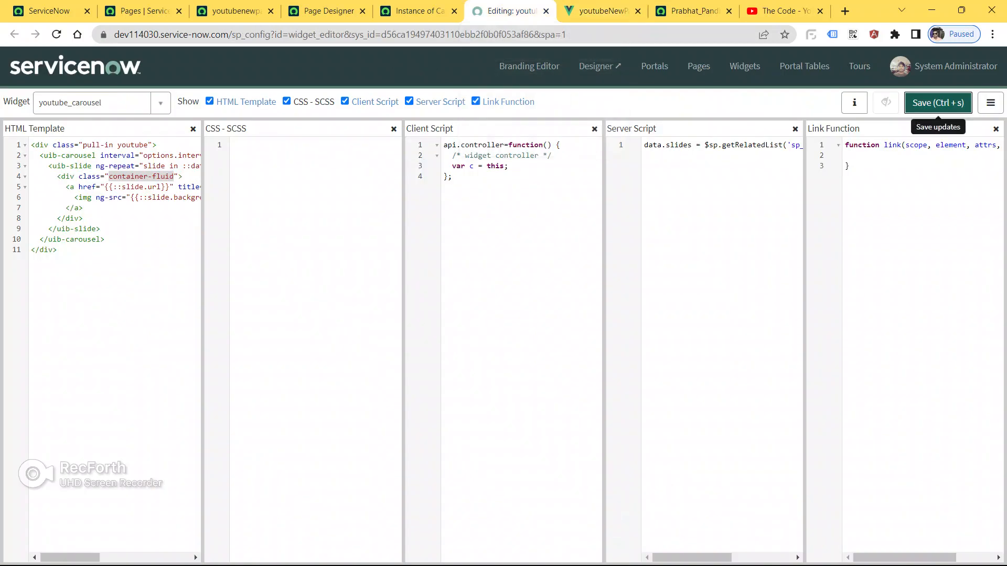
key(ctrl+shift+Tab)
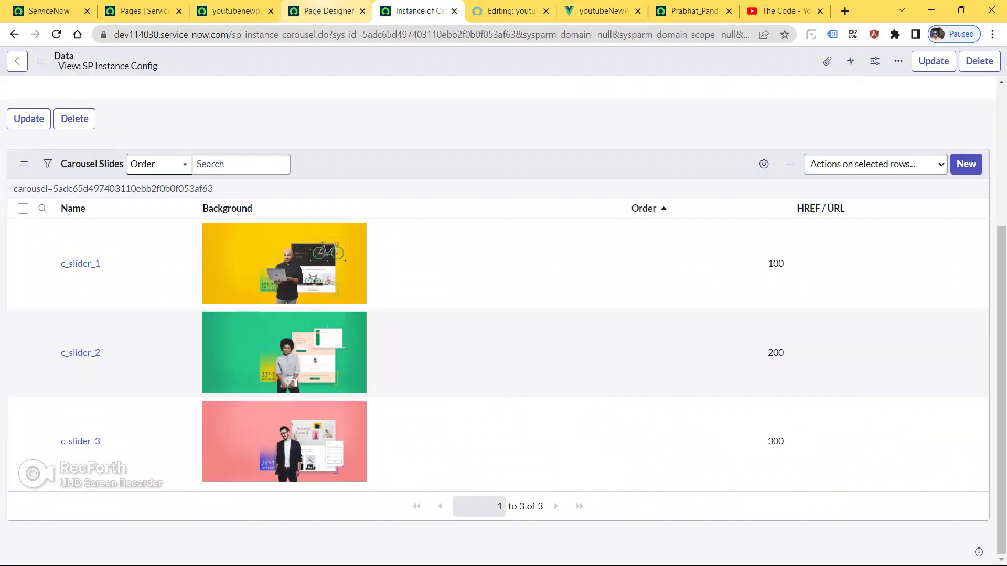
click(325, 11)
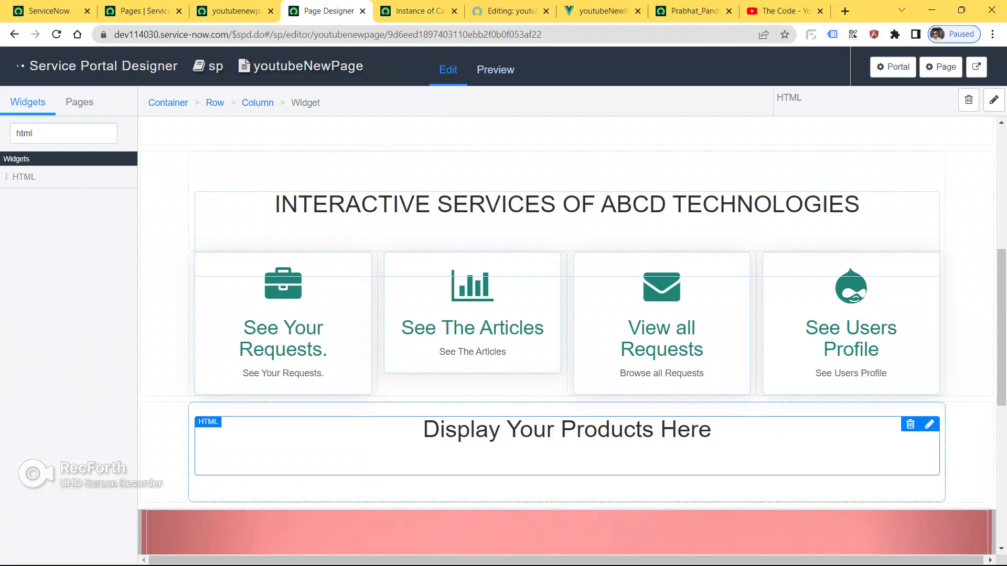
click(929, 424)
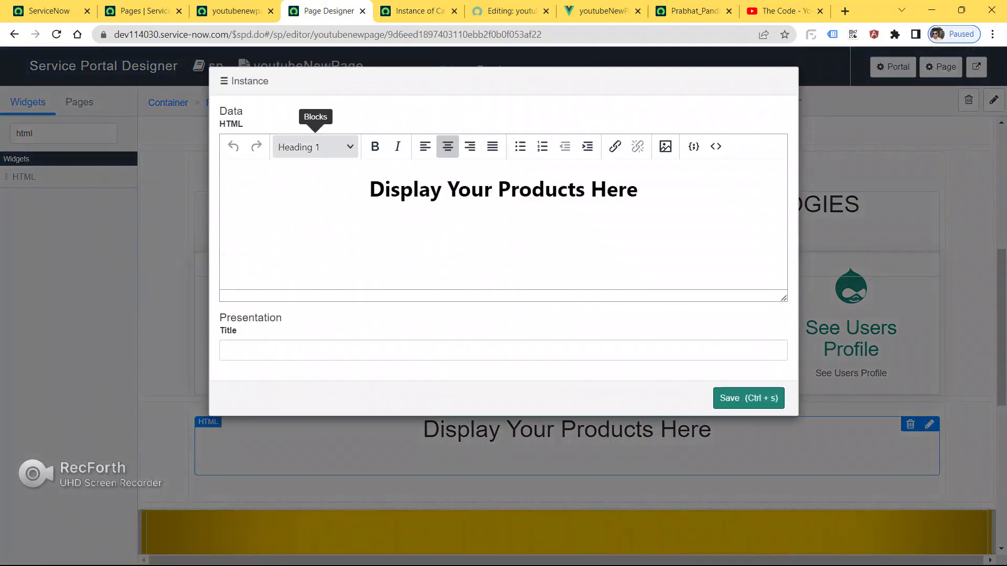
triple_click(541, 189)
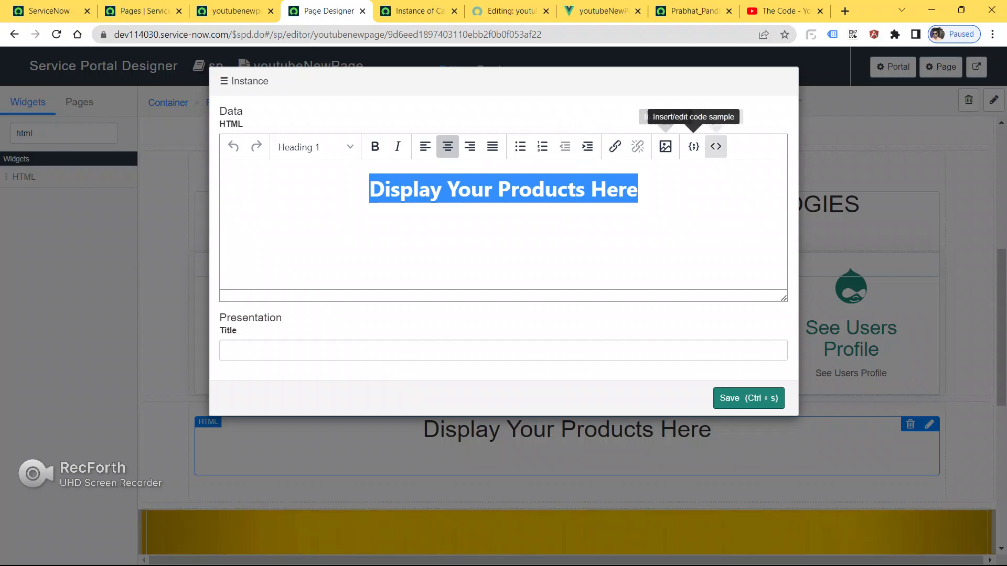
click(715, 146)
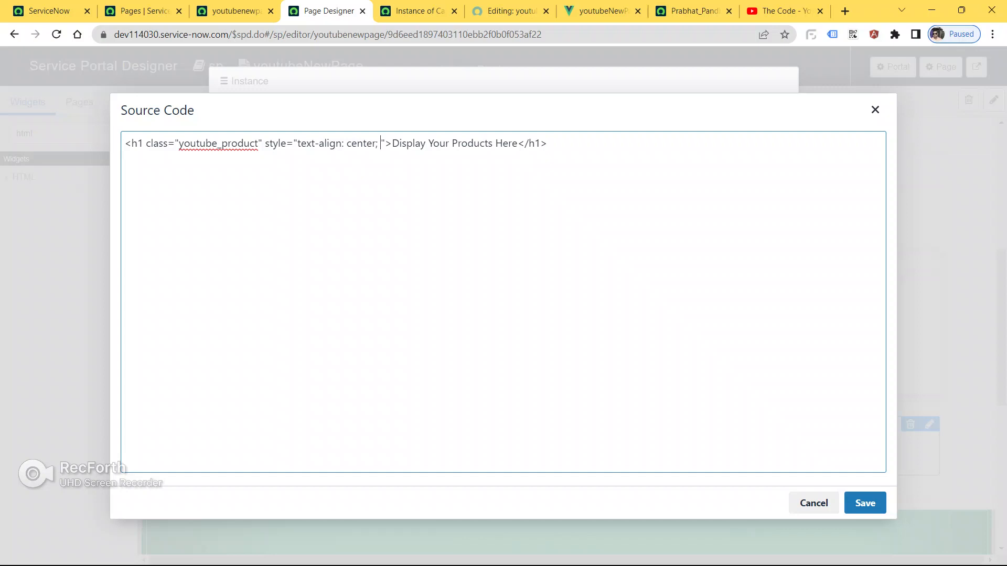
Add text-transform:uppercase; to the h1 tag's inline style, and save both the source code and the widget options.
text(text-tra)
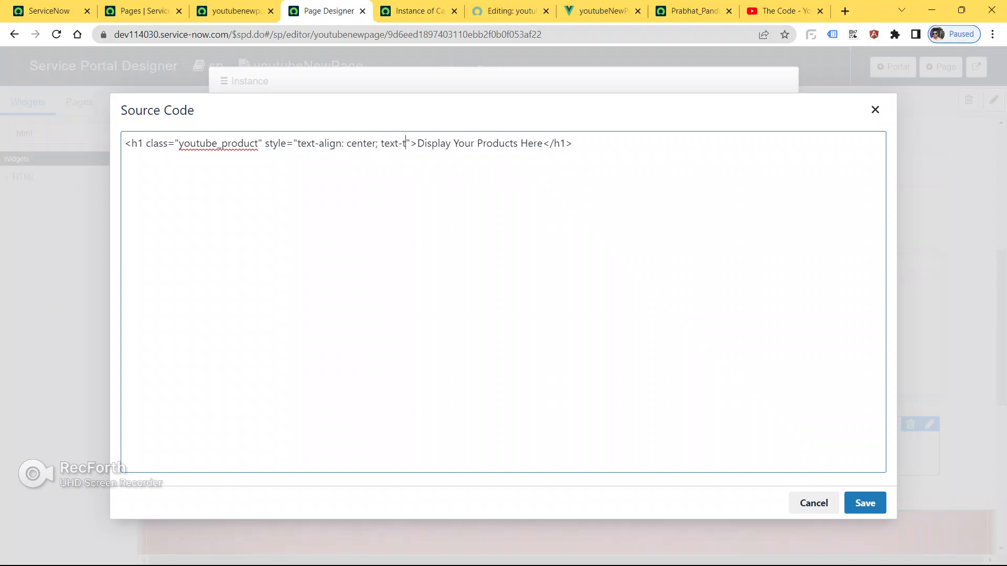
text(ns)
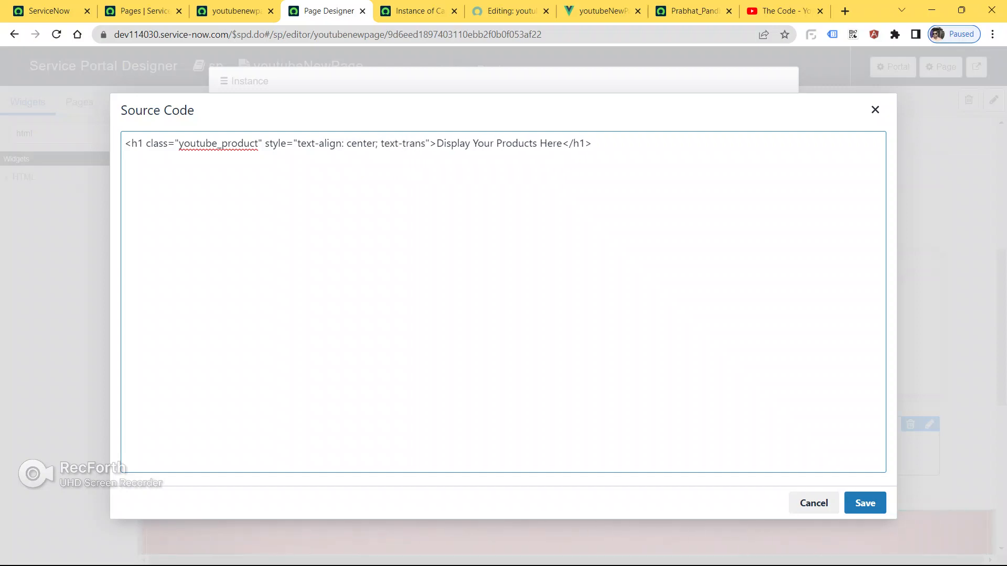
text(form)
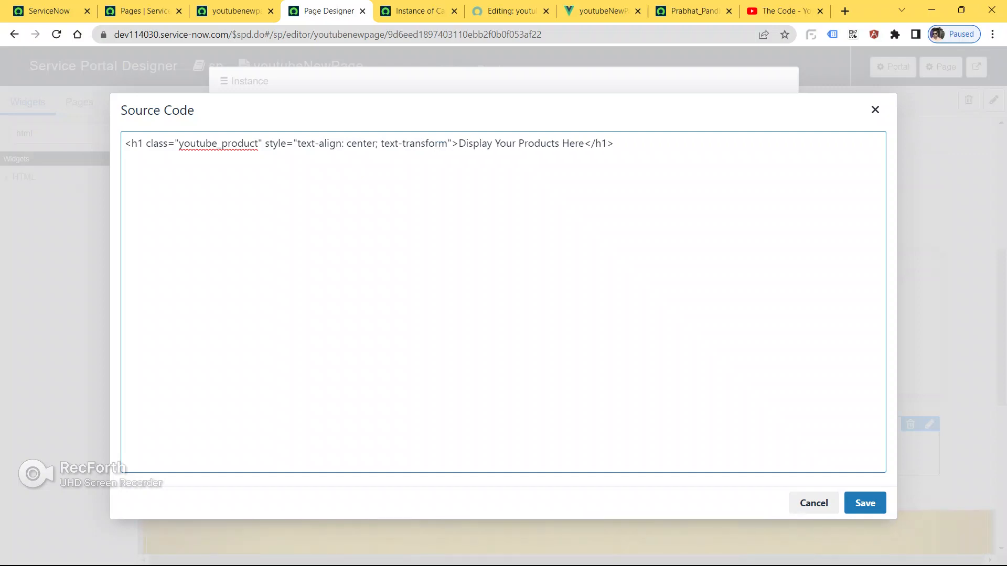
text(:)
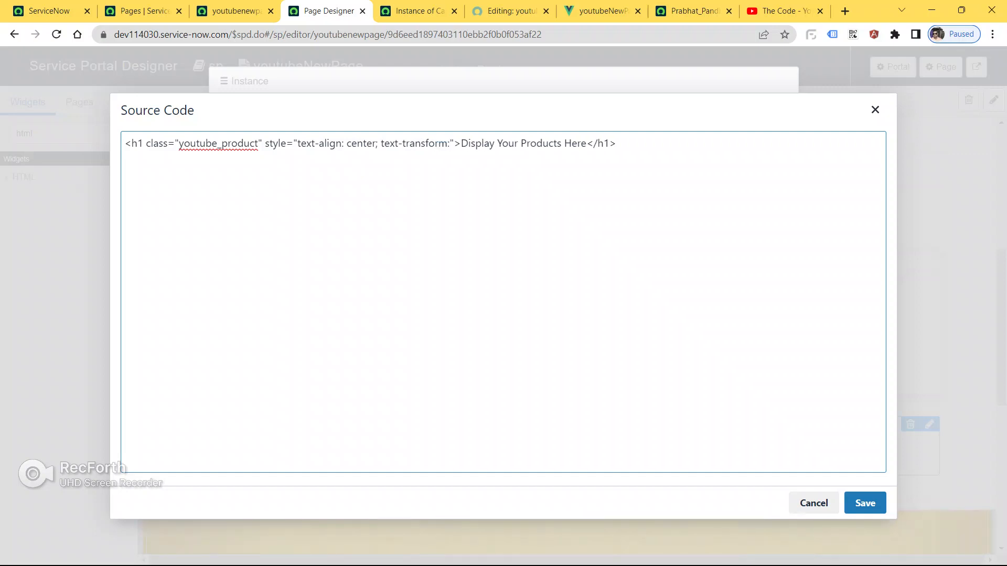
text(upper)
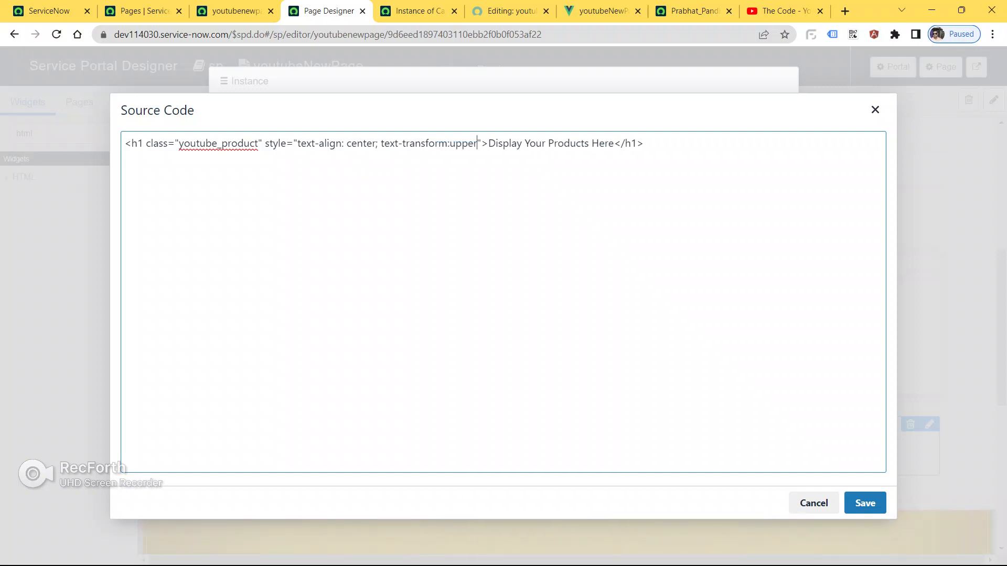
text(c">Display Your Products He)
key(BackSpace)
key(BackSpace)
key(BackSpace)
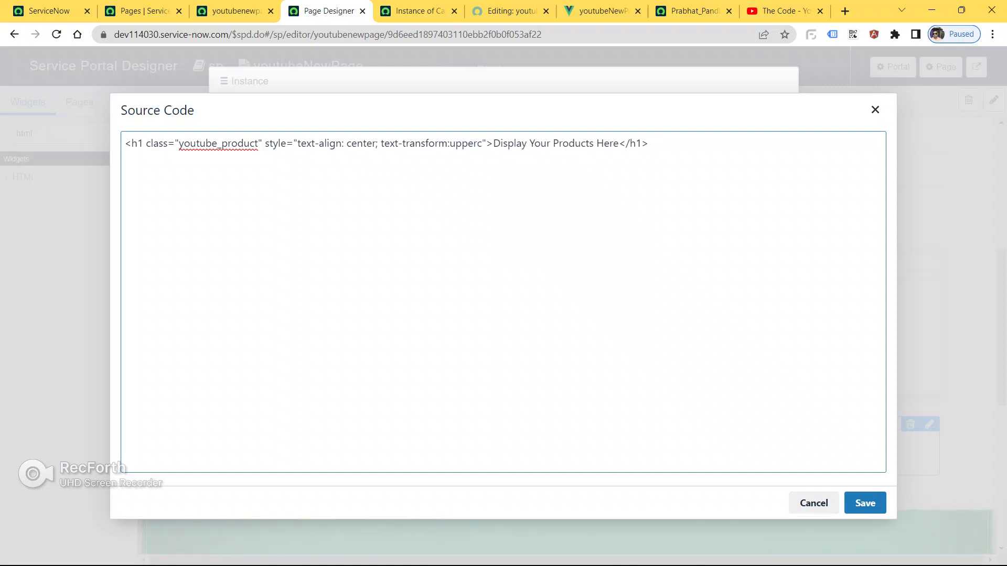
key(BackSpace)
text(-case)
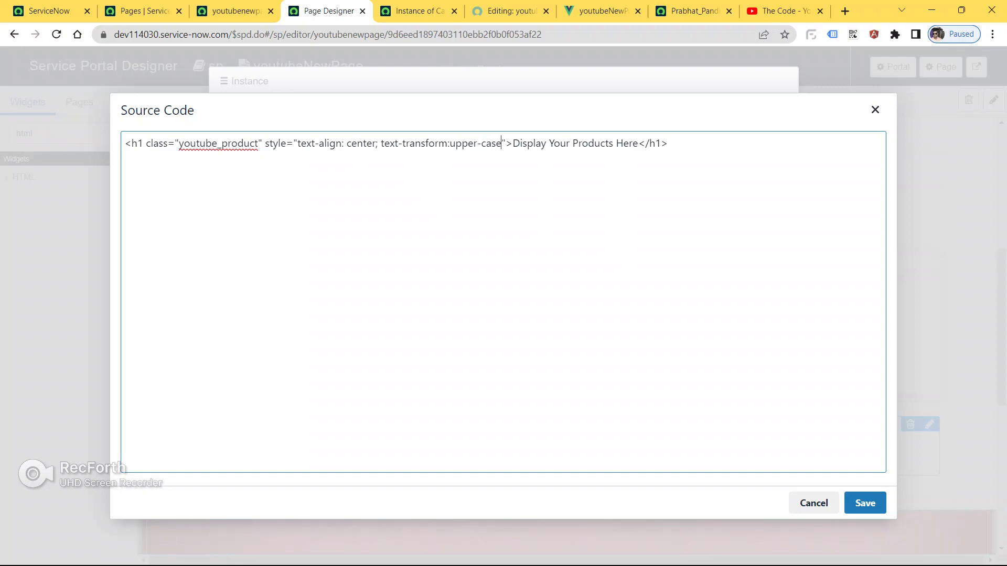
key(BackSpace)
key(BackSpace)
key(BackSpace)
key(BackSpace)
key(BackSpace)
text(x)
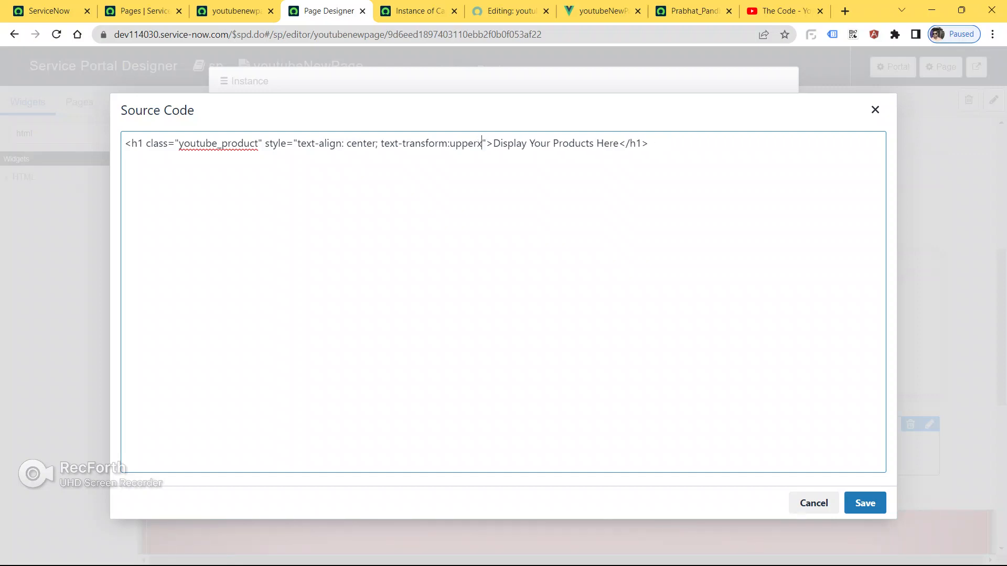
key(BackSpace)
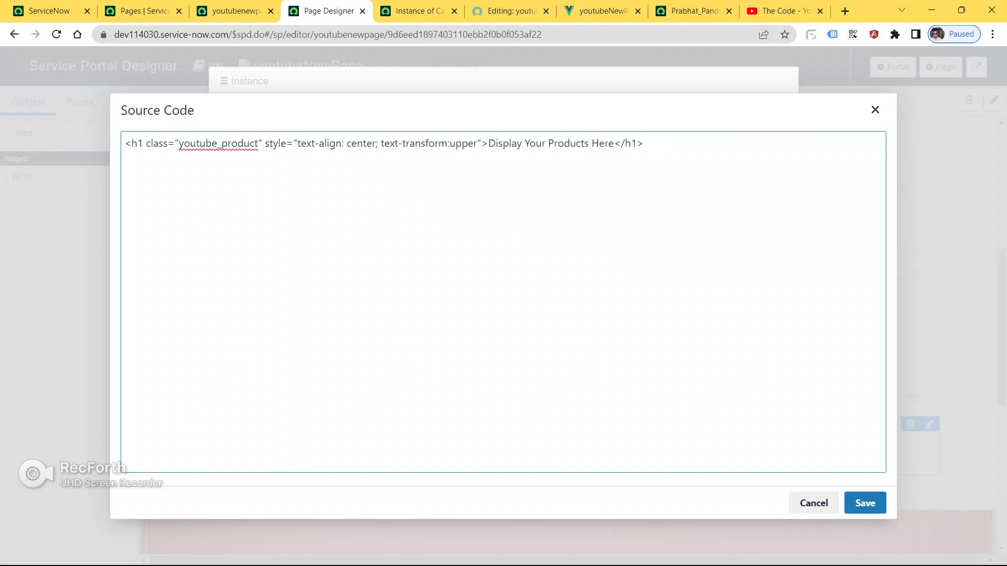
text(case)
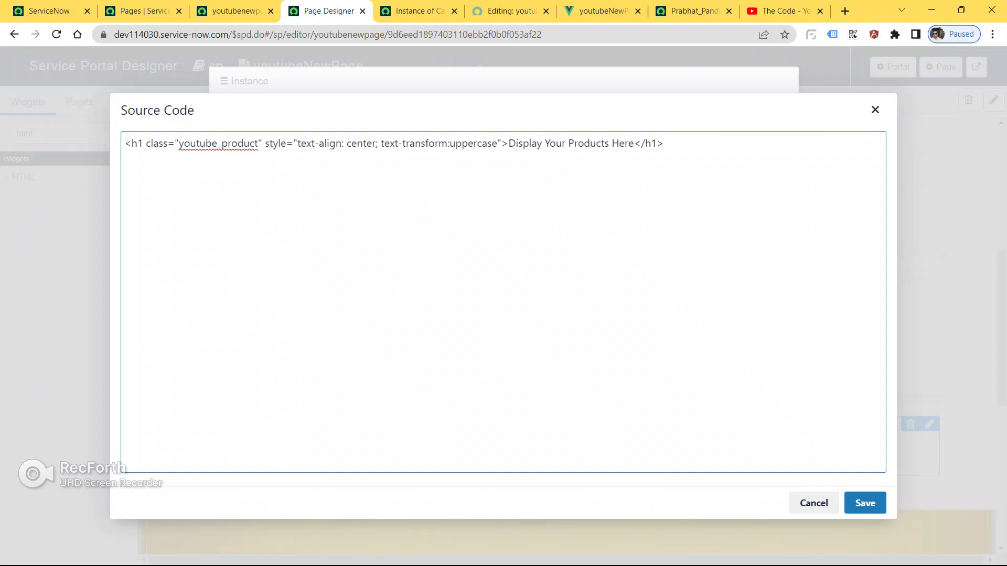
text(;)
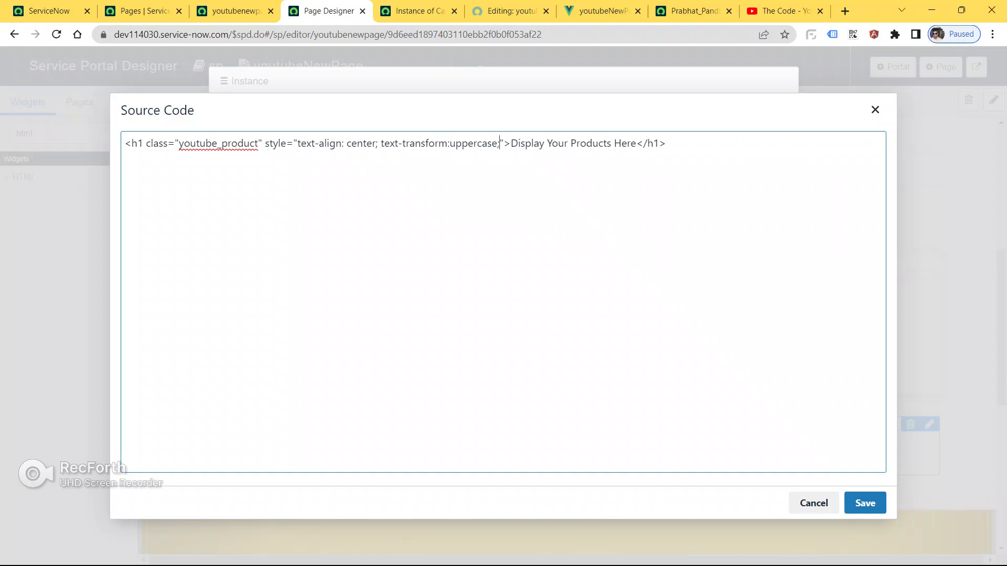
click(864, 502)
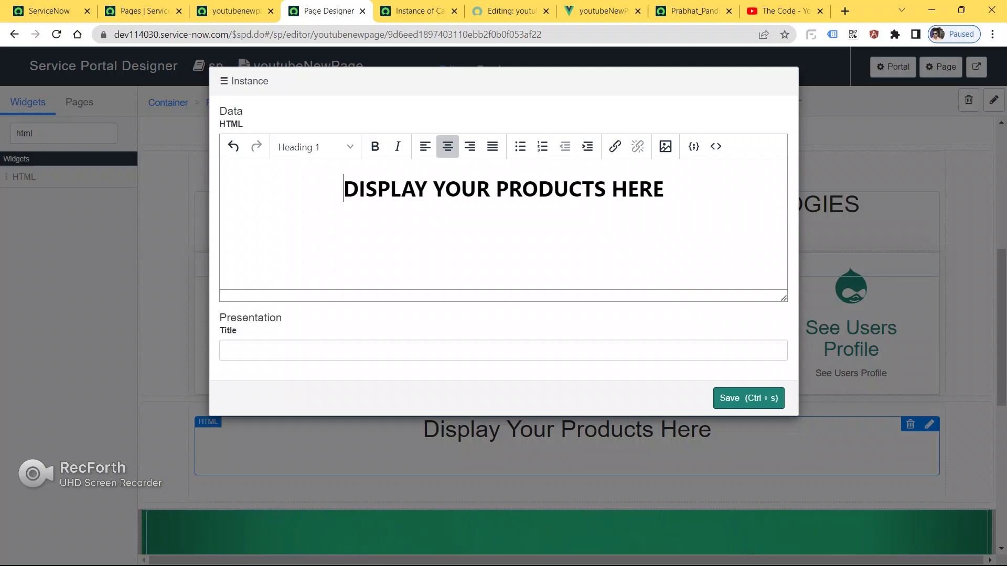
click(749, 399)
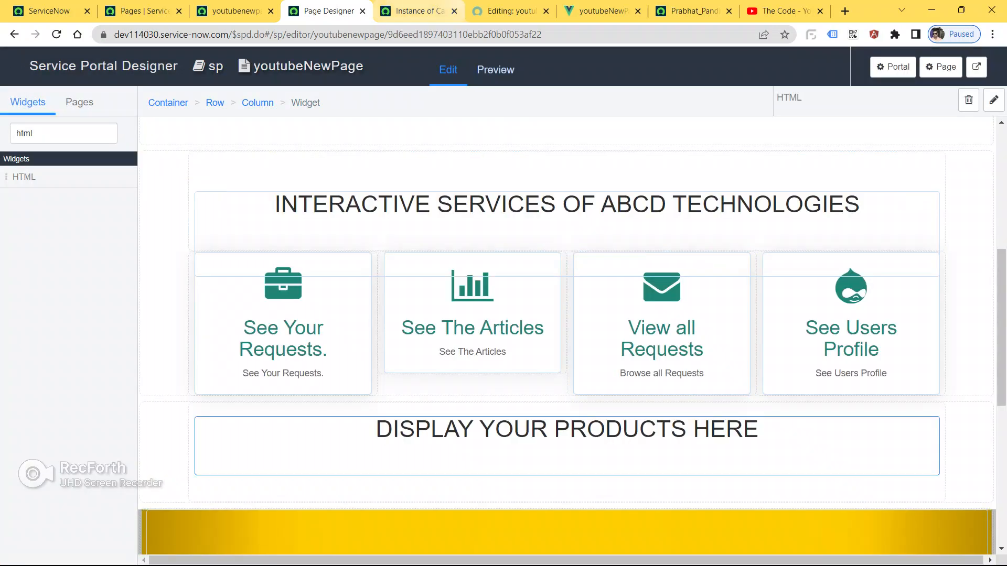
Reload the youtubeNewPage portal page and check the heading's capitalization above the carousel.
click(603, 11)
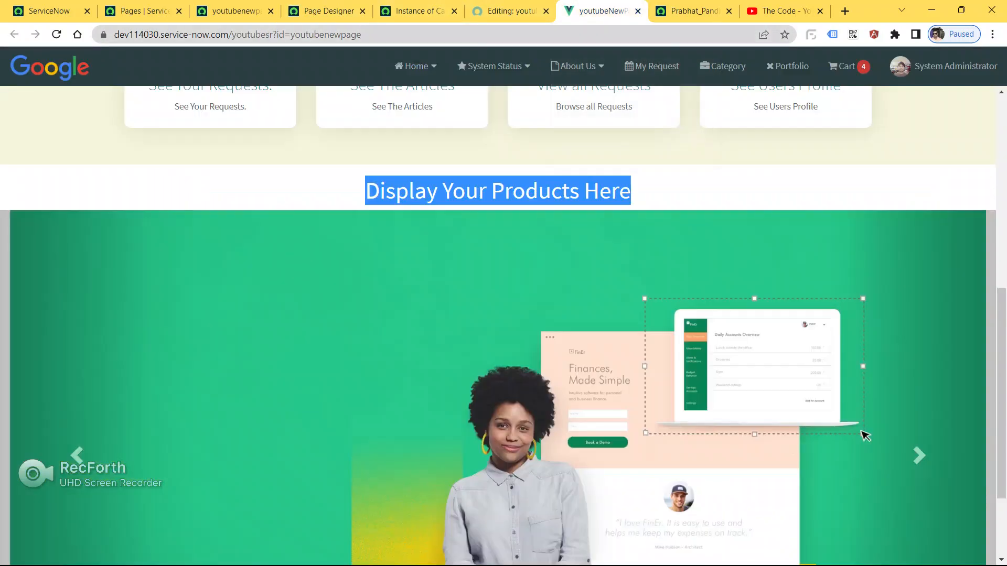
key(Return)
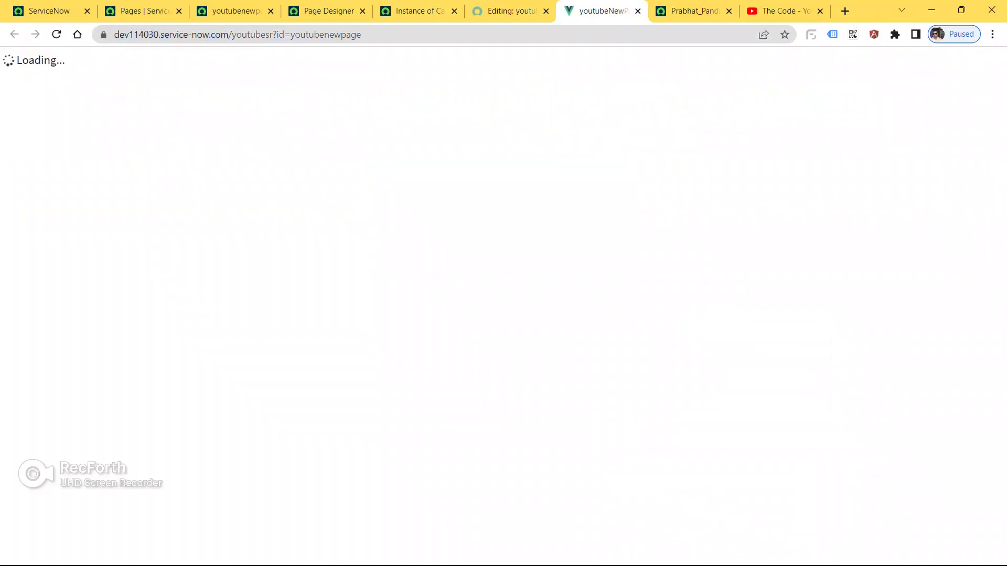
scroll(861, 461, down, 8)
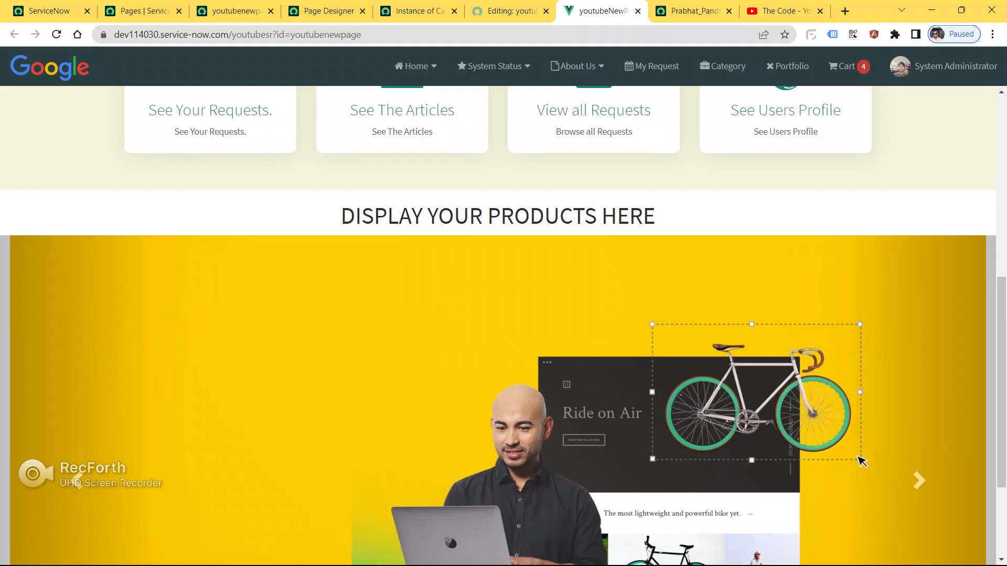
triple_click(498, 216)
click(472, 215)
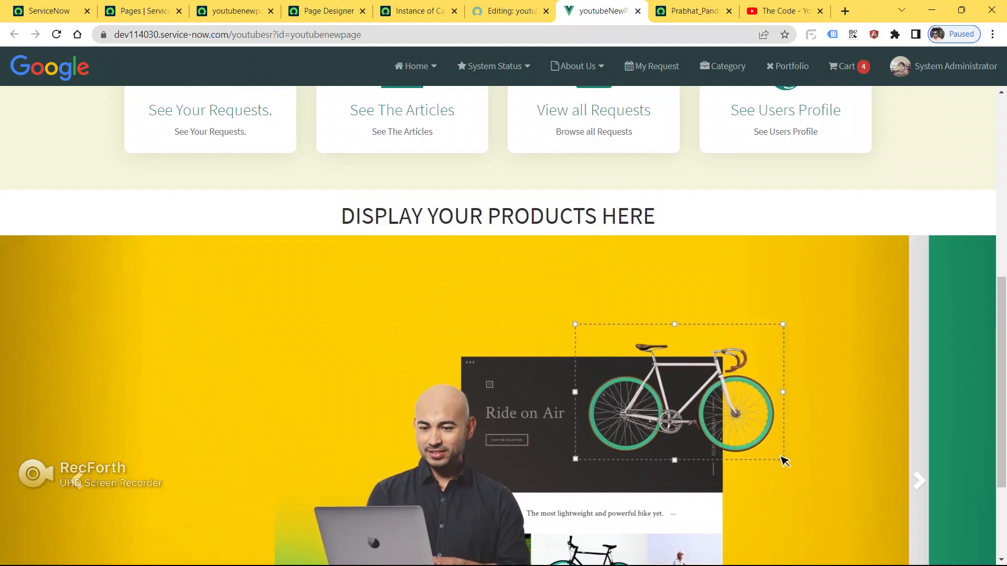
Inspect the product heading in the browser's developer tools and select its full-width outer container div.
right_click(473, 215)
click(511, 416)
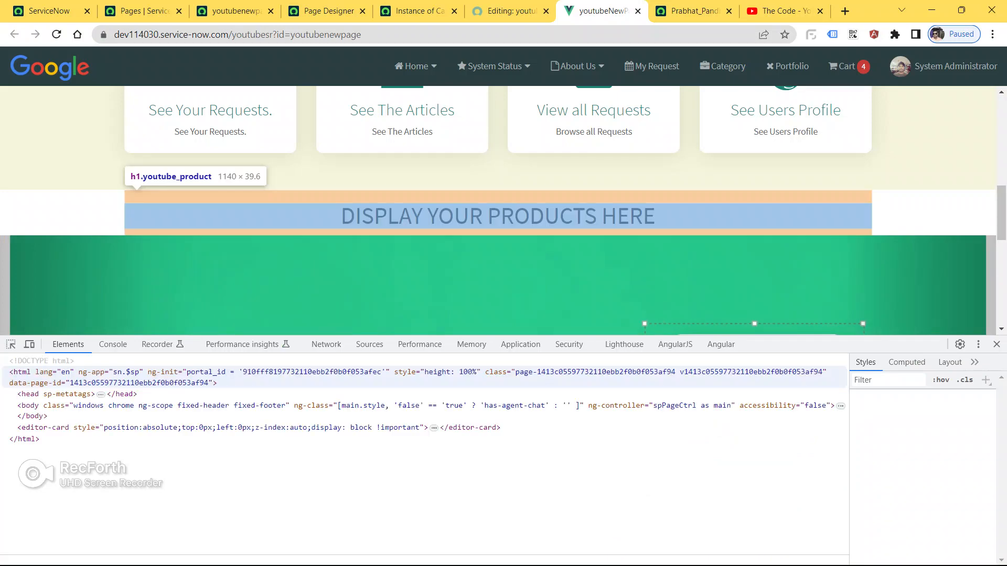
scroll(420, 456, up, 2)
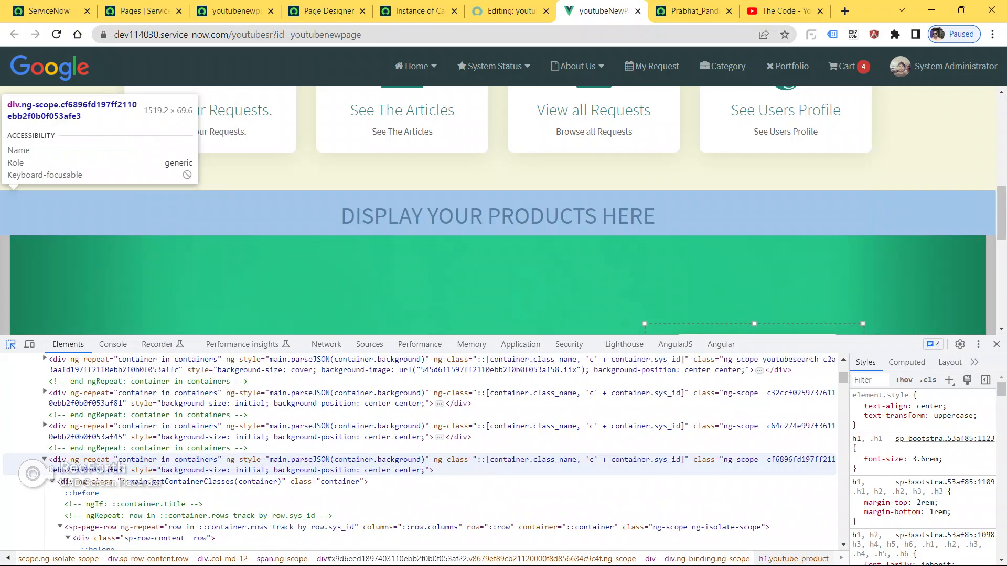
click(84, 215)
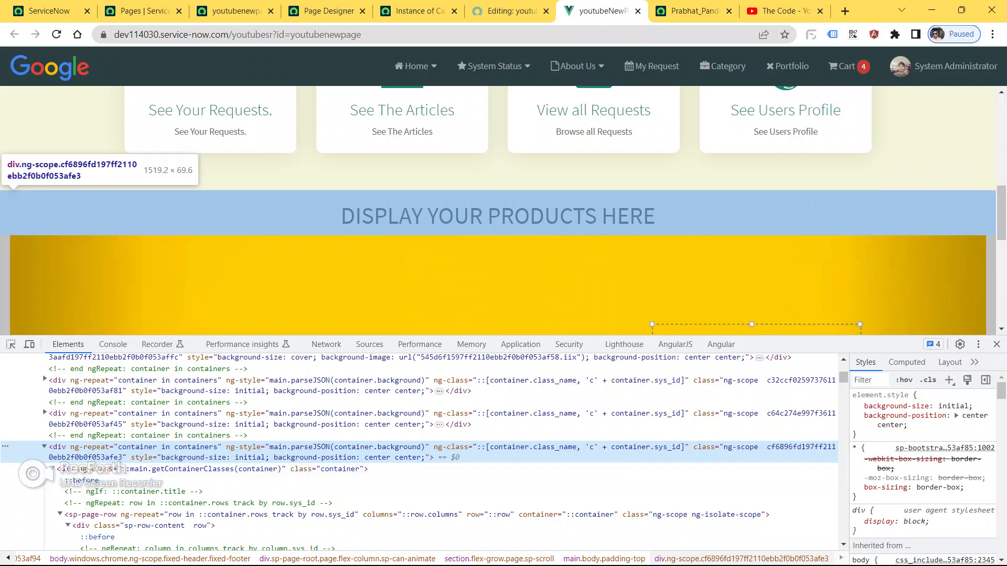
scroll(424, 452, down, 2)
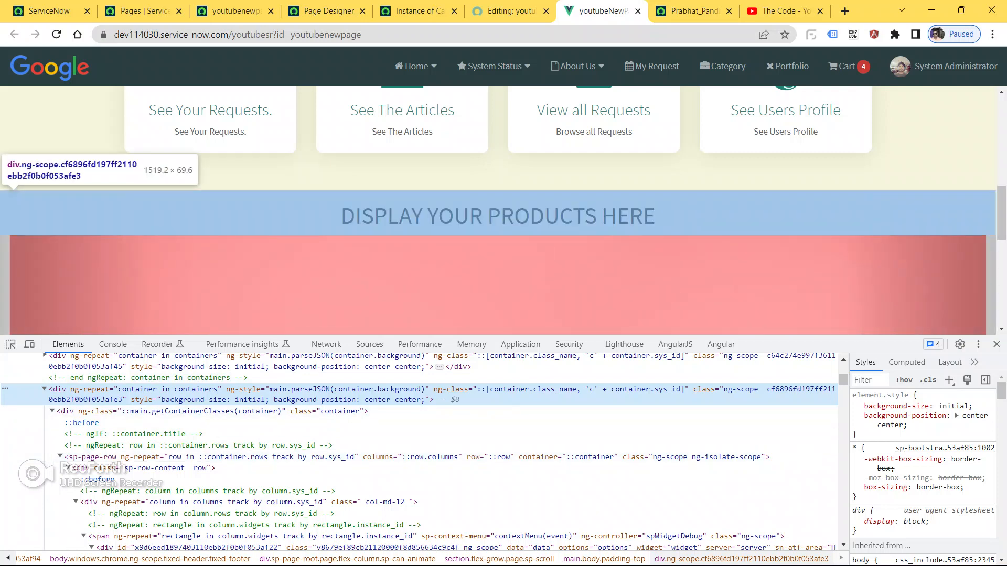
scroll(419, 451, up, 1)
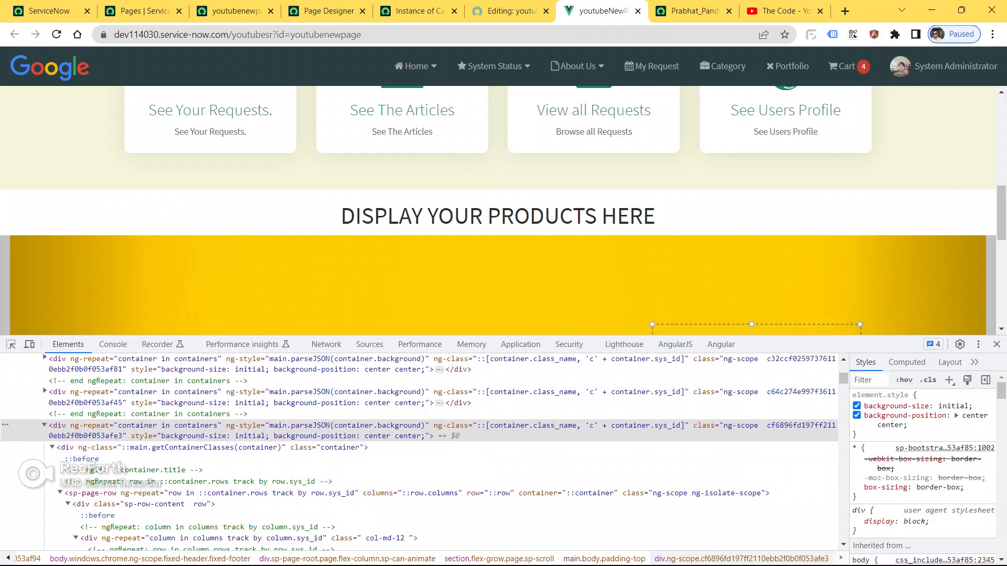
Add margin-top: 40px to the heading container's element.style rule.
click(866, 435)
text(mar)
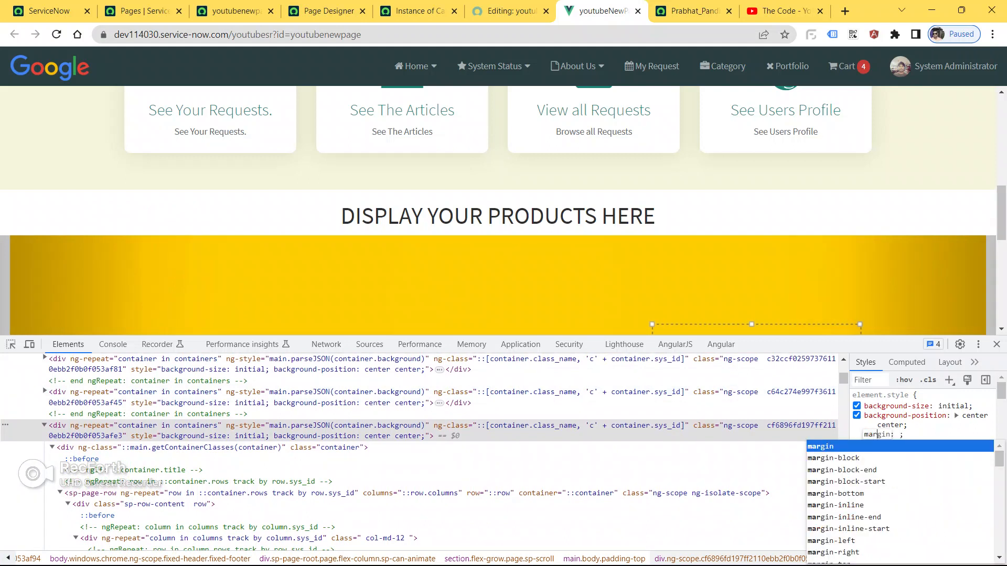
key(Down)
key(Down)
key(Down)
key(Down)
key(Down)
key(Down)
key(Down)
key(Down)
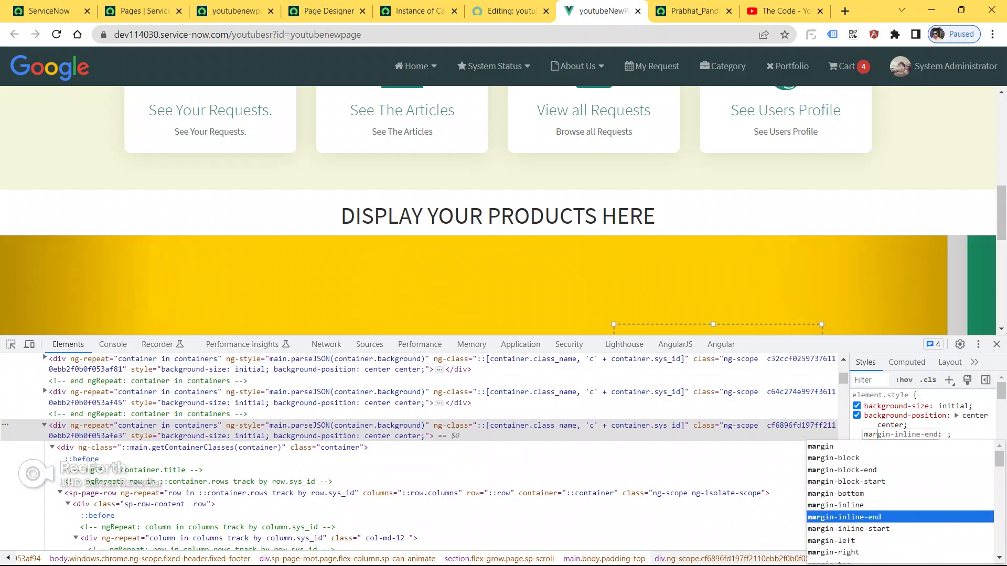
key(Up)
key(Down)
key(Down)
key(Down)
key(Down)
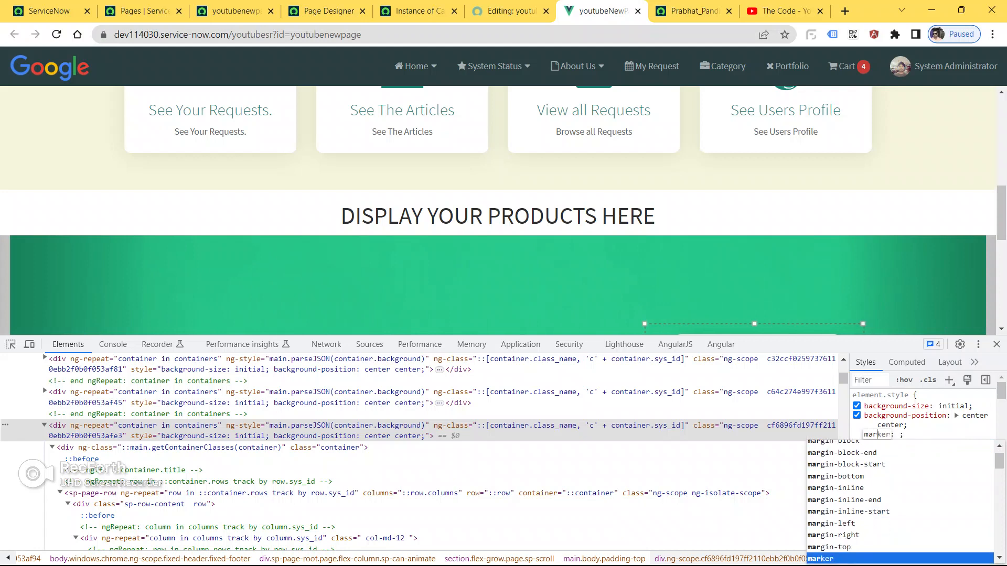
key(Up)
key(Up)
key(Down)
key(Return)
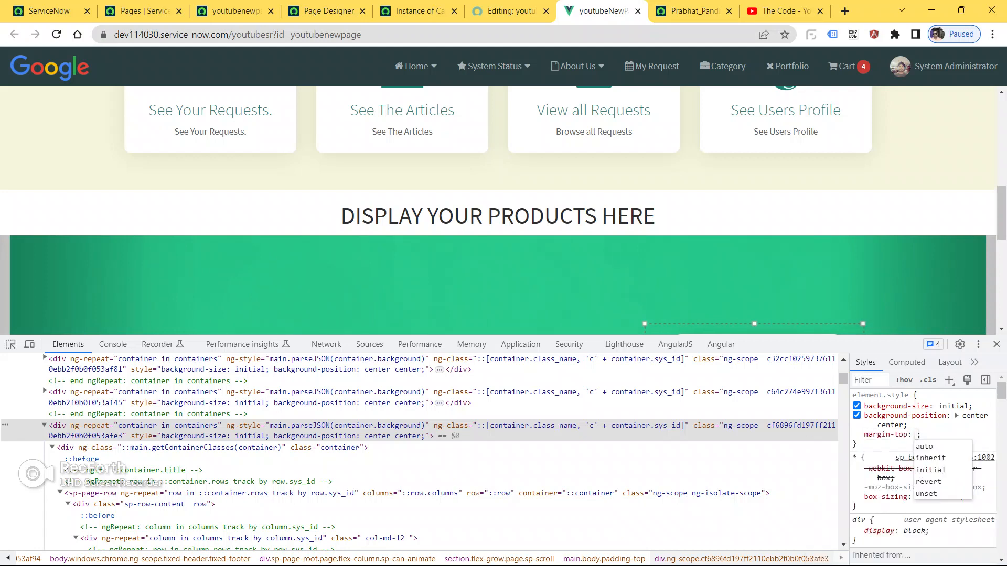
text(40px)
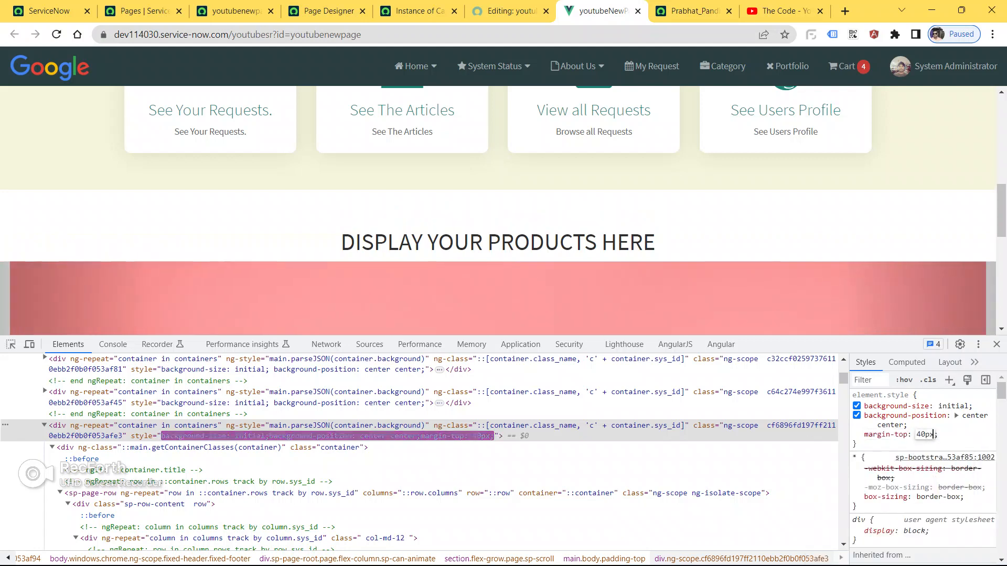
key(Return)
Add margin-bottom: 40px to the heading container's element.style rule and check the spacing around the heading.
text(mar)
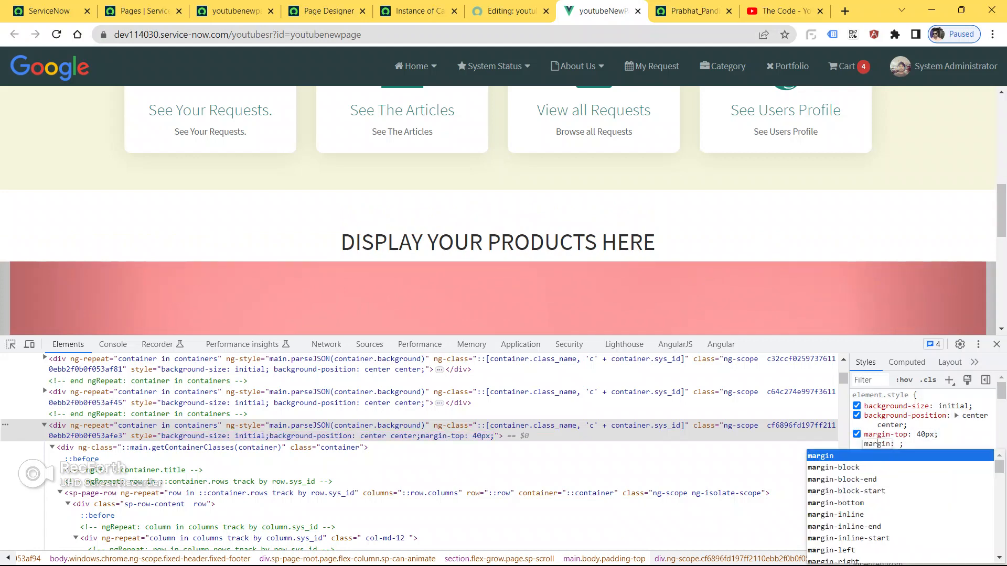
key(Down)
key(Down)
key(Down)
key(Down)
key(Return)
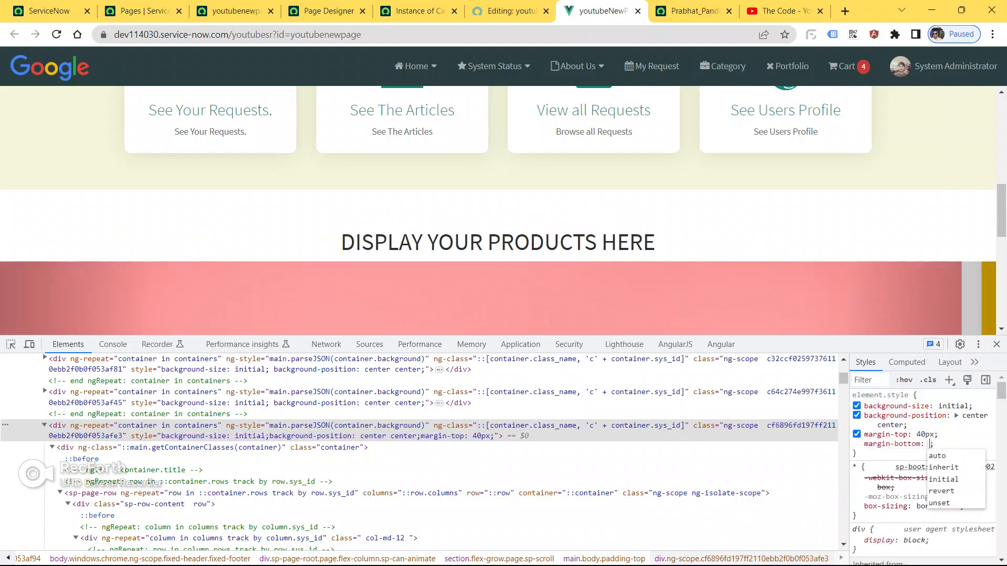
text(40px)
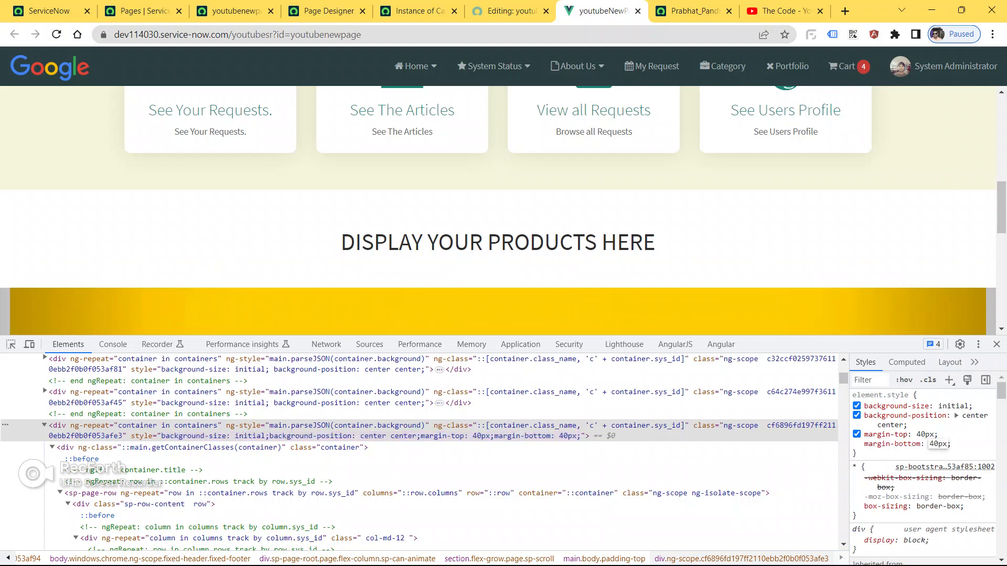
scroll(498, 210, up, 3)
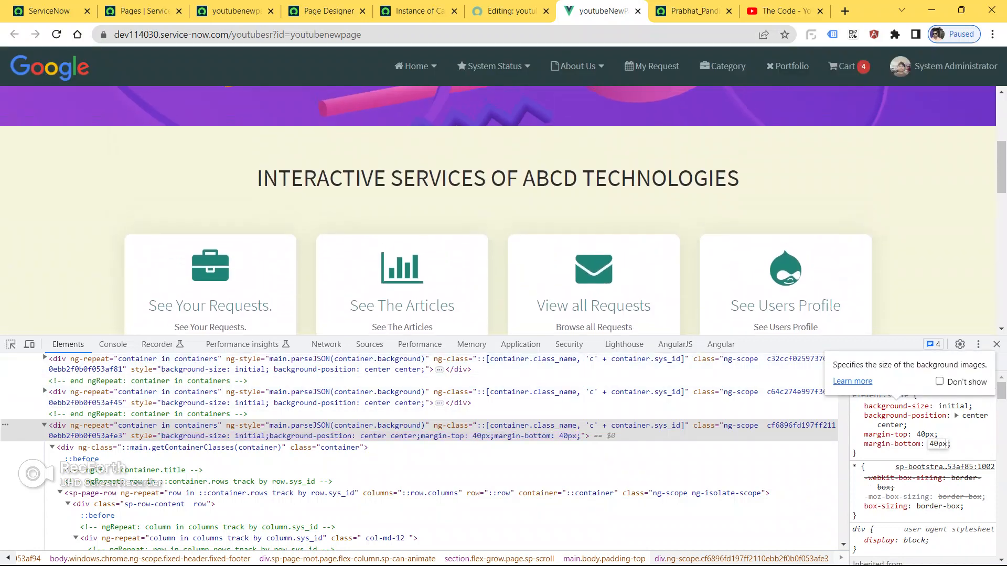
scroll(498, 209, down, 5)
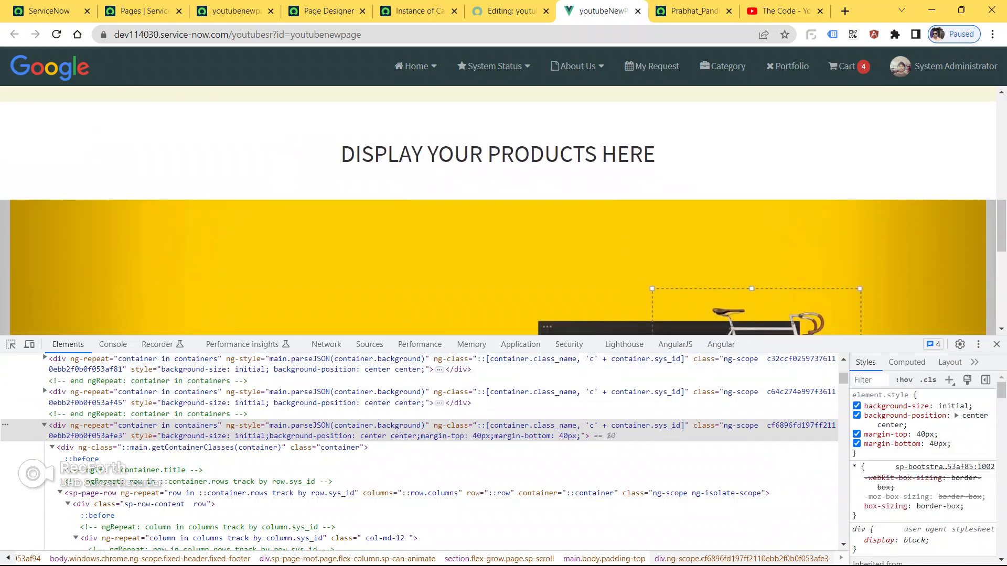
Copy the two 40px margin declarations into a new braces block below youtube_carousel in the Sublime Text notes, save, and return to the browser.
drag(863, 434, 950, 444)
key(ctrl+c)
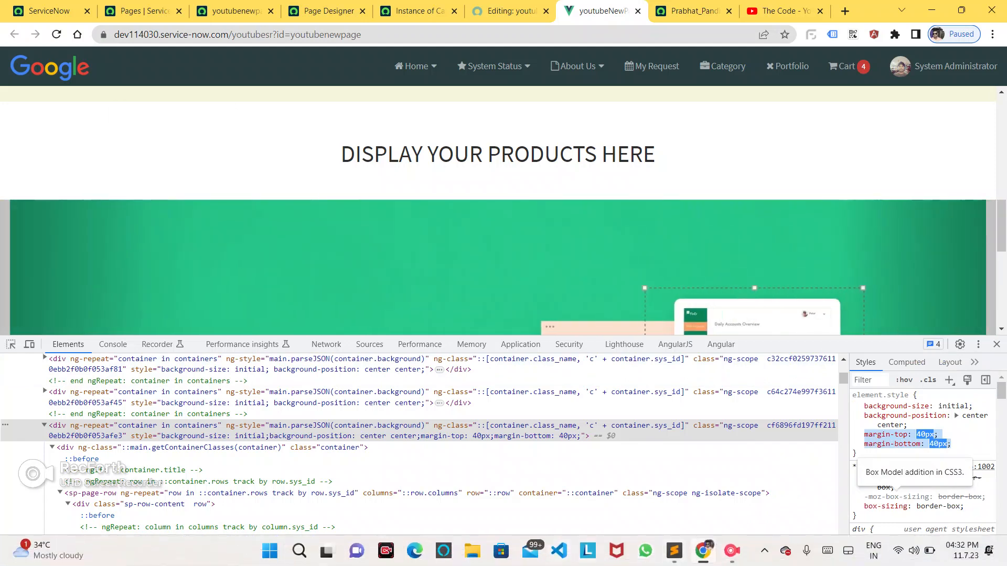
click(703, 551)
click(674, 550)
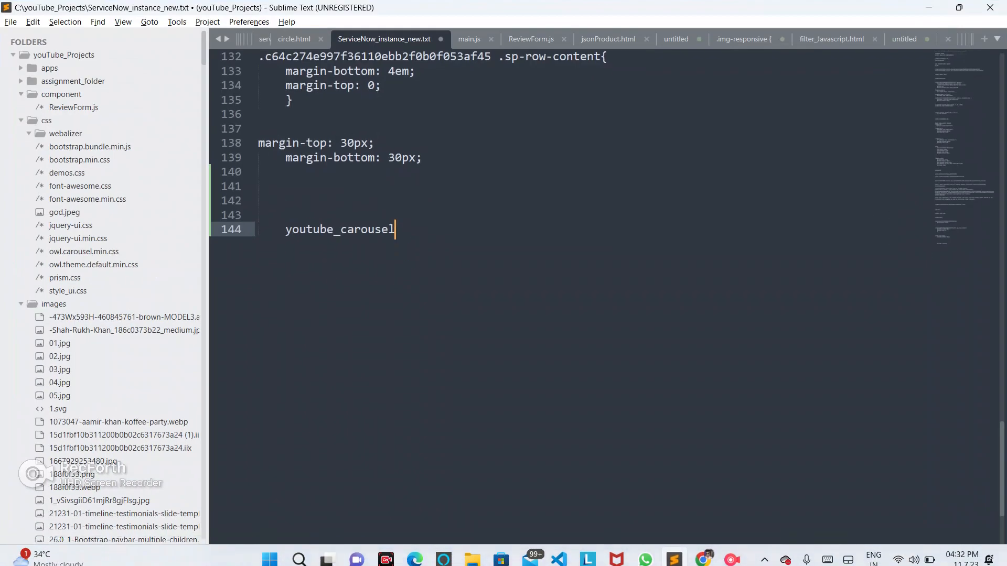
key(Return)
key(Return)
key(Return)
text({)
key(Return)
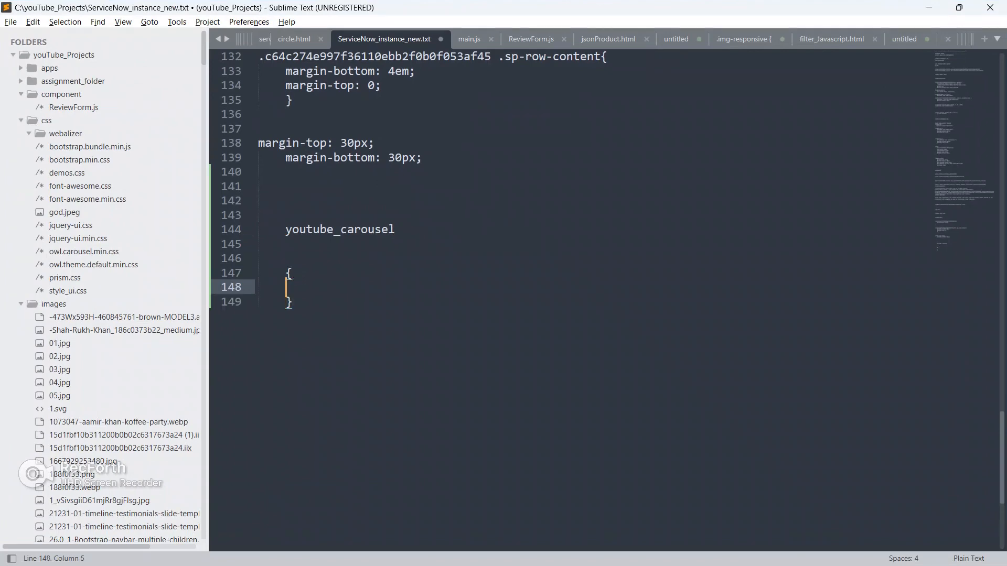
key(ctrl+v)
key(ctrl+s)
key(alt+Tab)
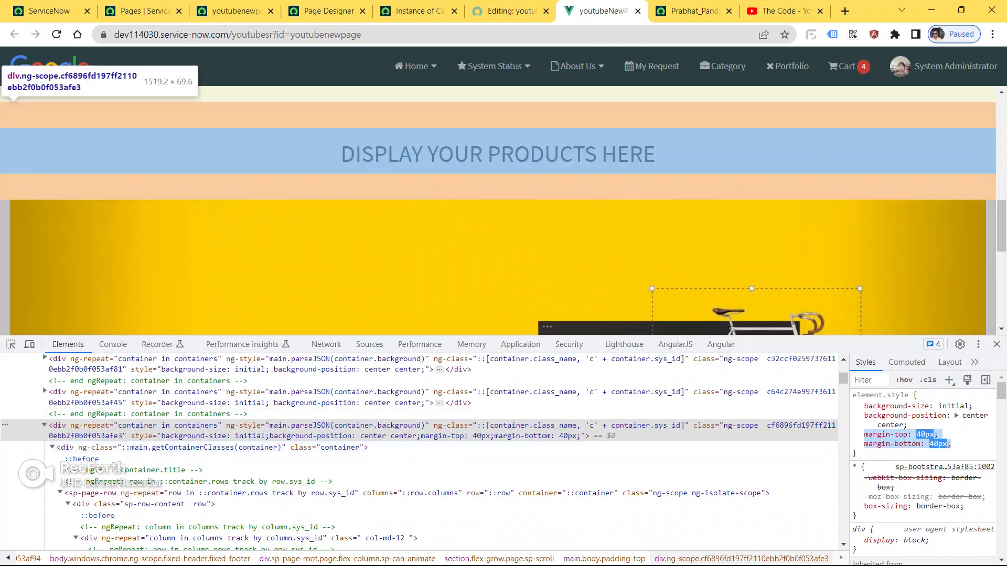
double_click(720, 426)
key(ctrl+c)
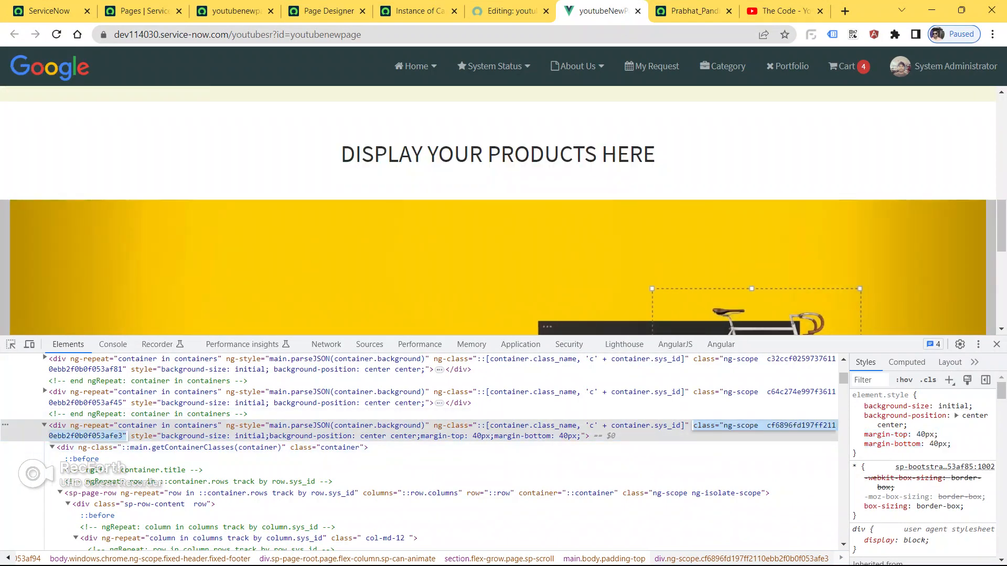
click(235, 11)
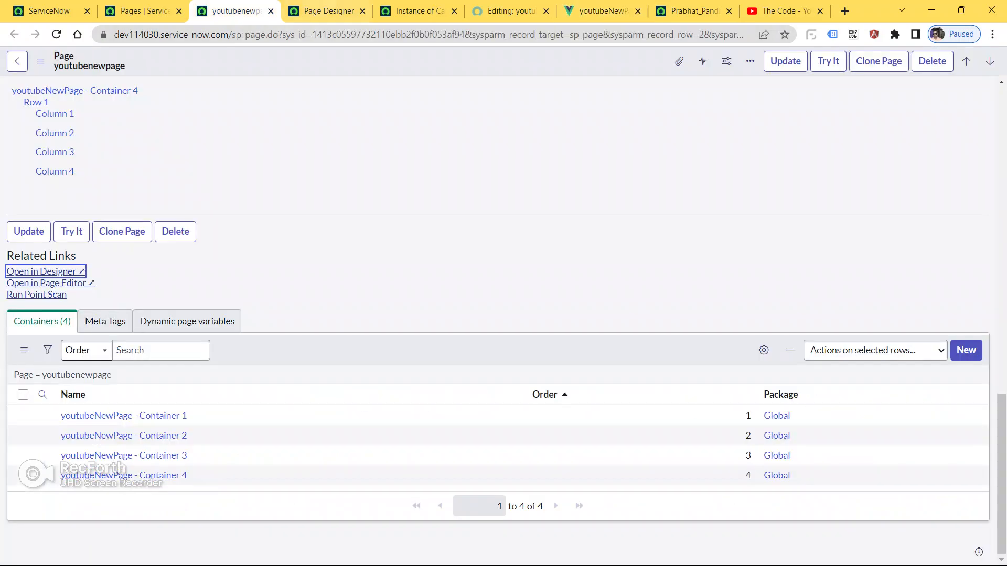
scroll(503, 315, up, 15)
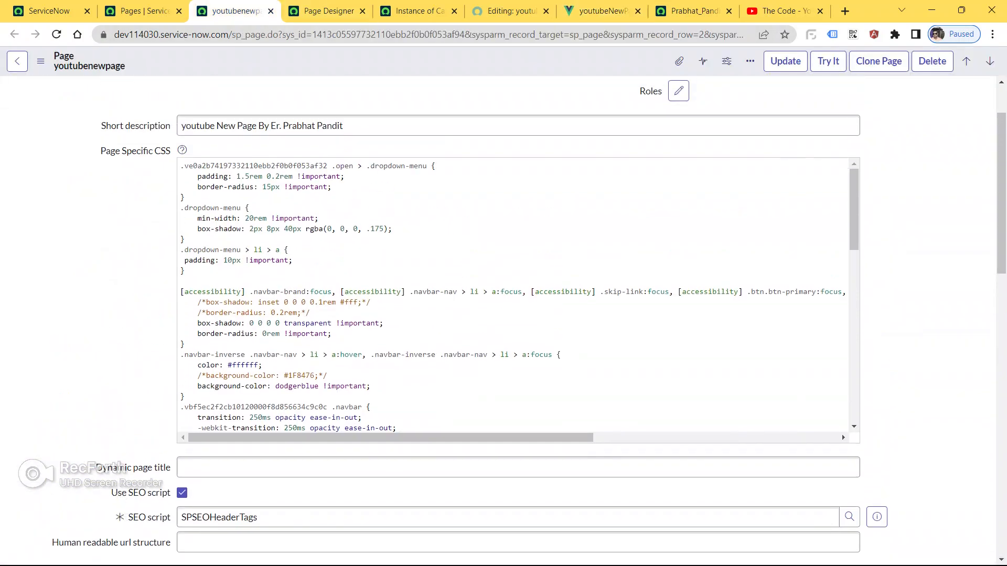
scroll(518, 294, down, 8)
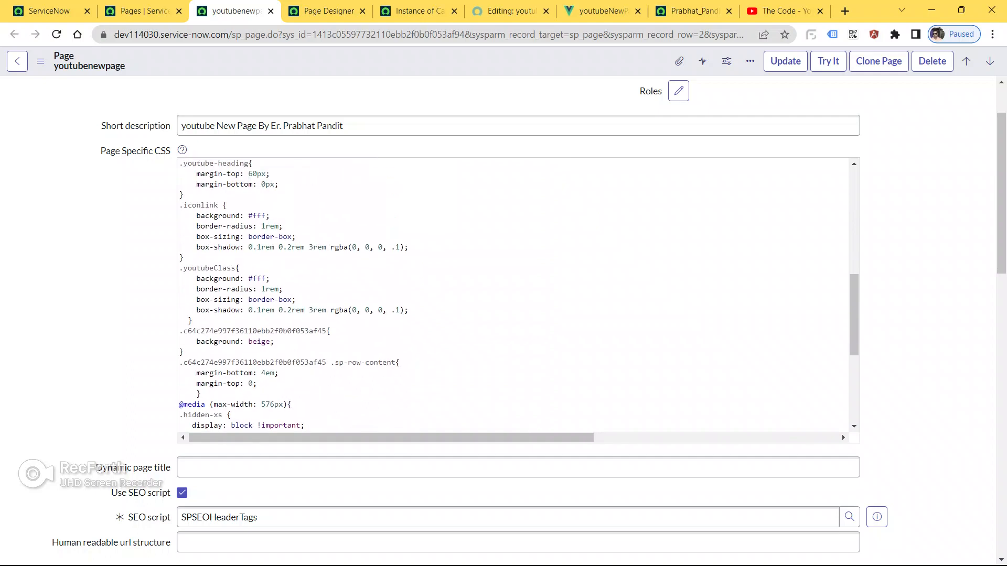
scroll(518, 294, down, 1)
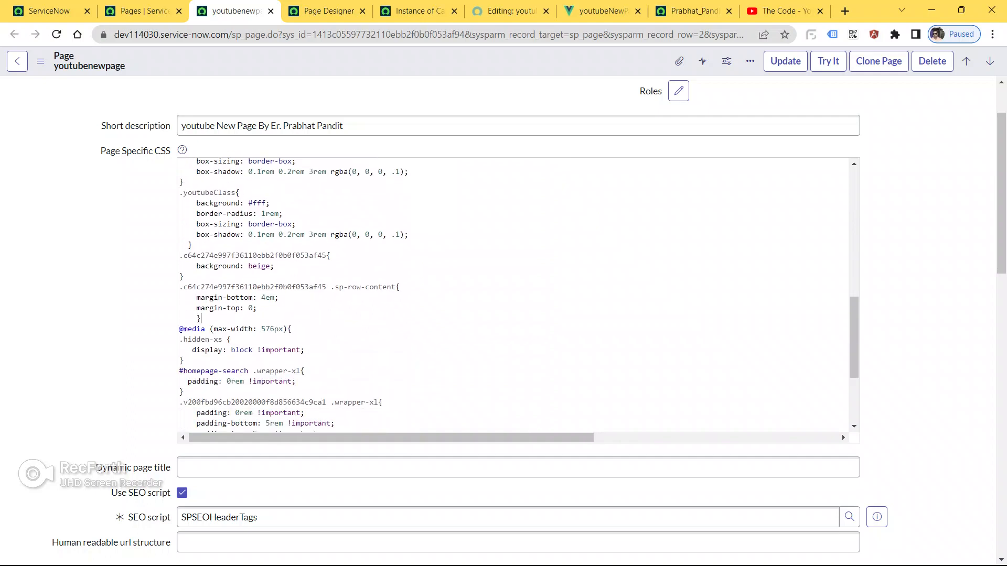
key(Return)
key(ctrl+v)
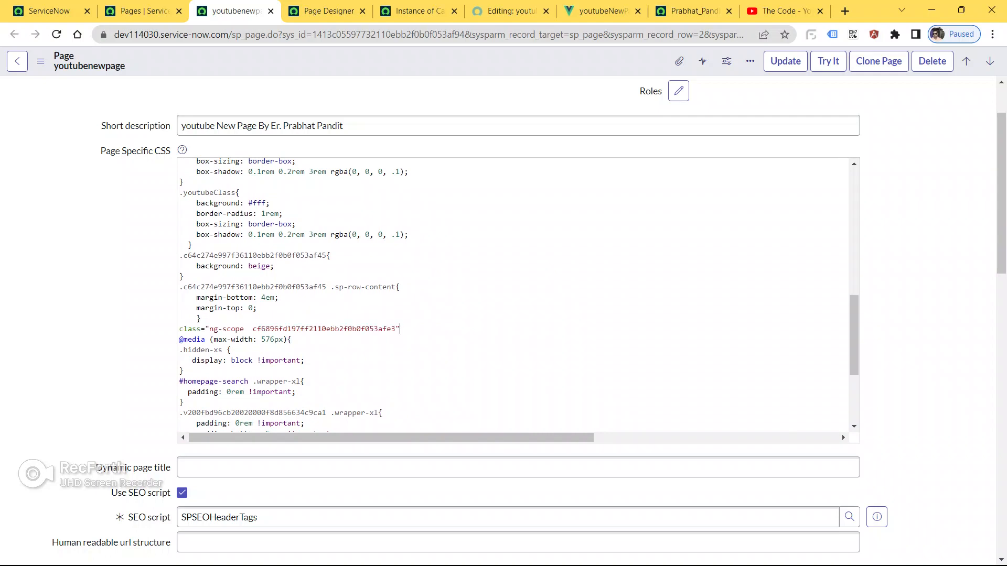
Turn the pasted class attribute into the selector .cf6896fd197ff2110ebb2f0b0f053afe3 with an empty rule block.
key(BackSpace)
key(BackSpace)
key(BackSpace)
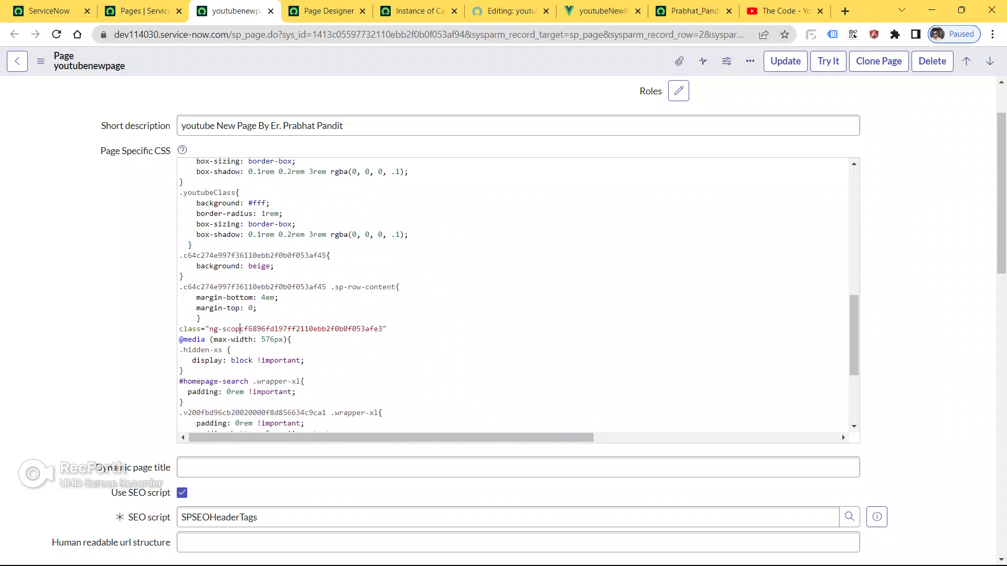
key(BackSpace)
key(BackSpace)
key(BackSpace)
key(BackSpace)
key(BackSpace)
key(BackSpace)
key(BackSpace)
key(BackSpace)
key(BackSpace)
key(BackSpace)
key(BackSpace)
key(BackSpace)
key(BackSpace)
key(BackSpace)
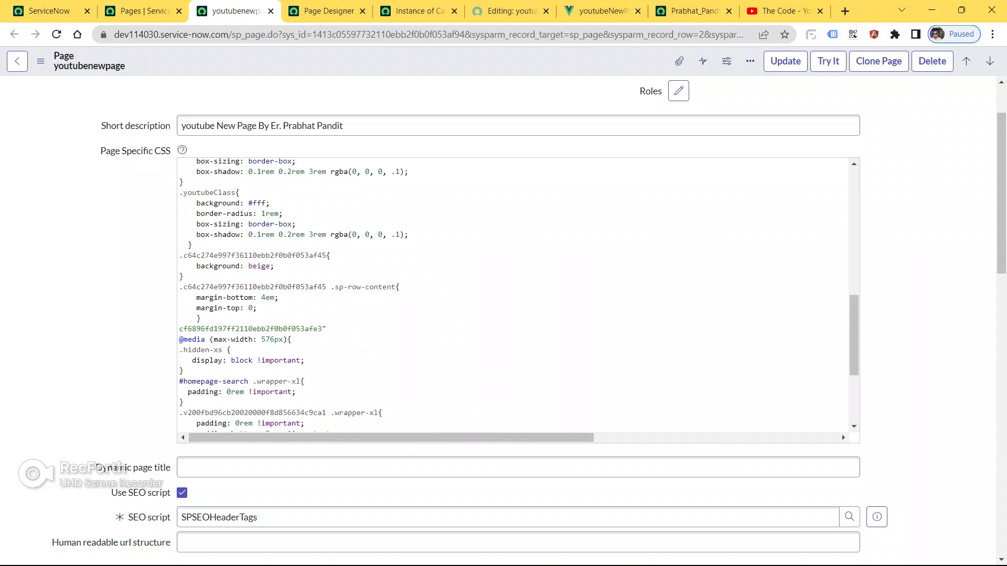
text(.)
key(BackSpace)
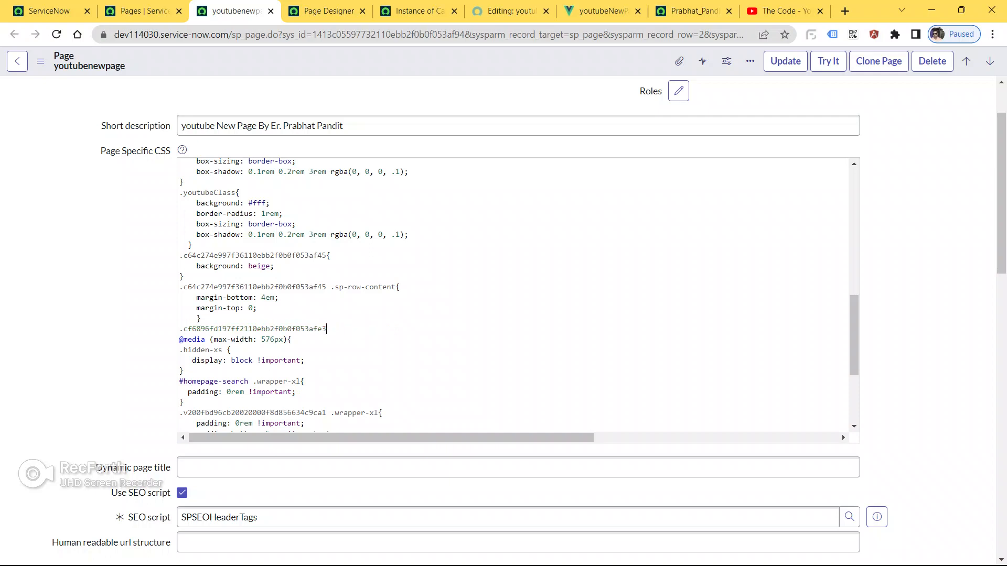
text({)
key(Return)
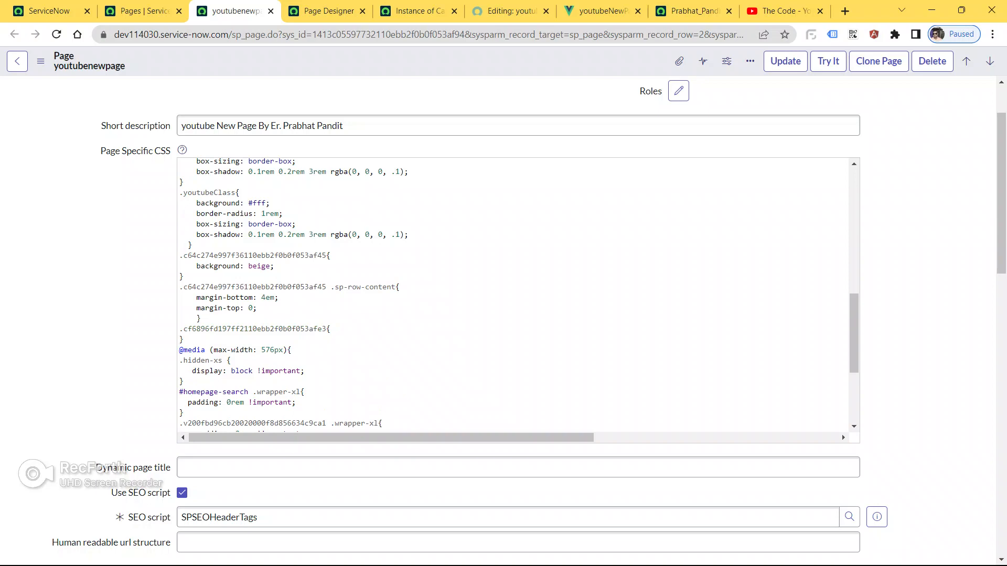
double_click(280, 329)
scroll(279, 329, up, 5)
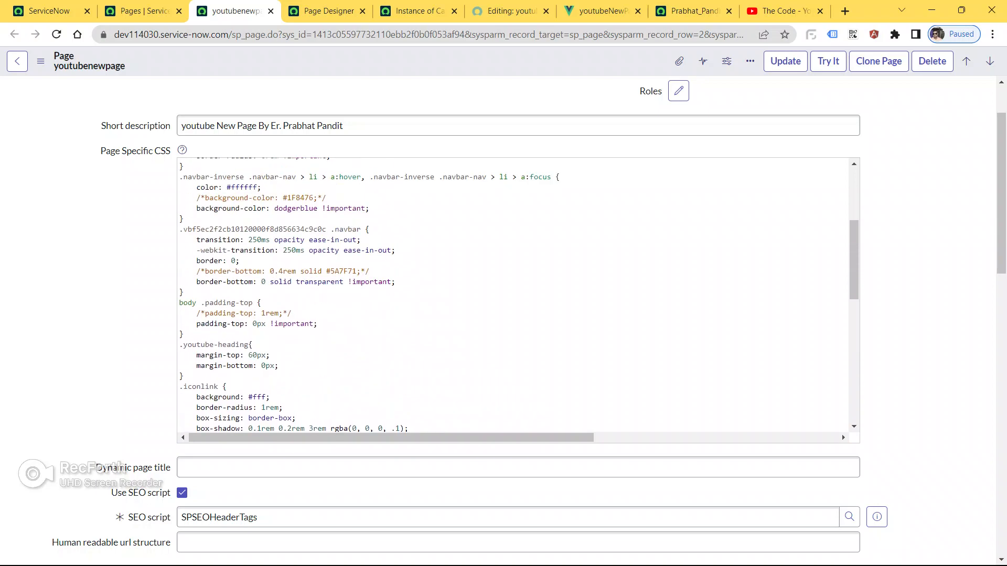
scroll(518, 295, up, 4)
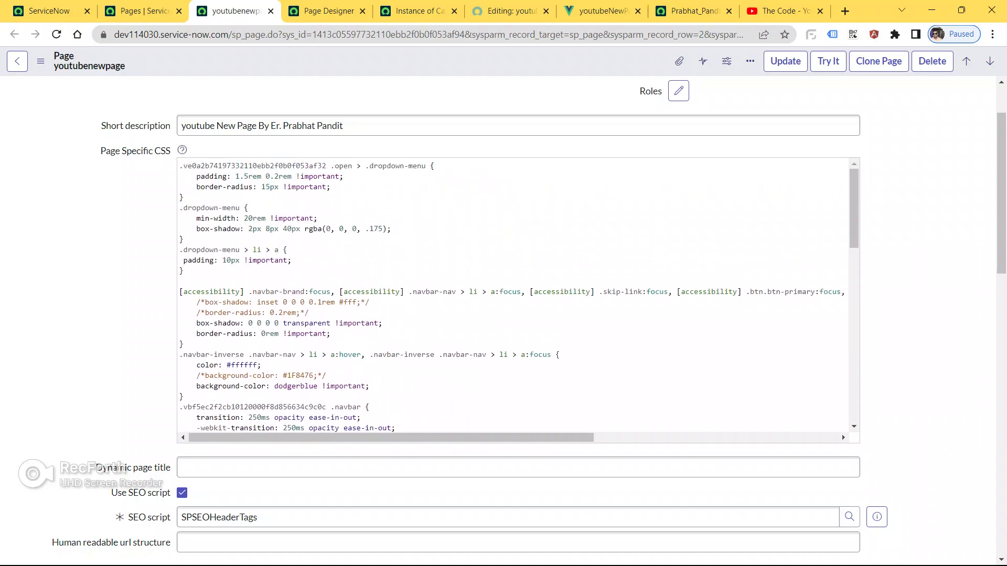
scroll(518, 295, down, 10)
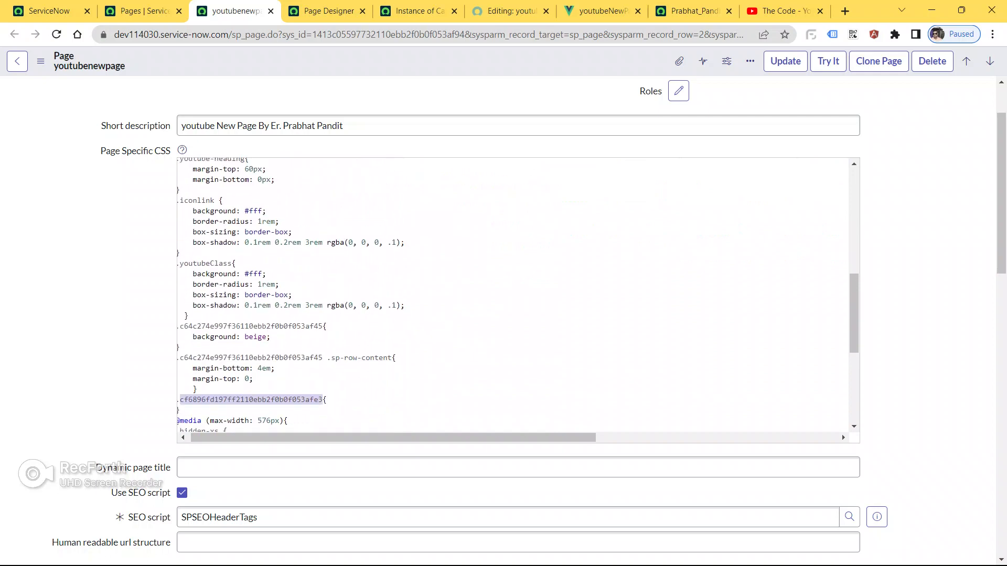
scroll(518, 296, down, 3)
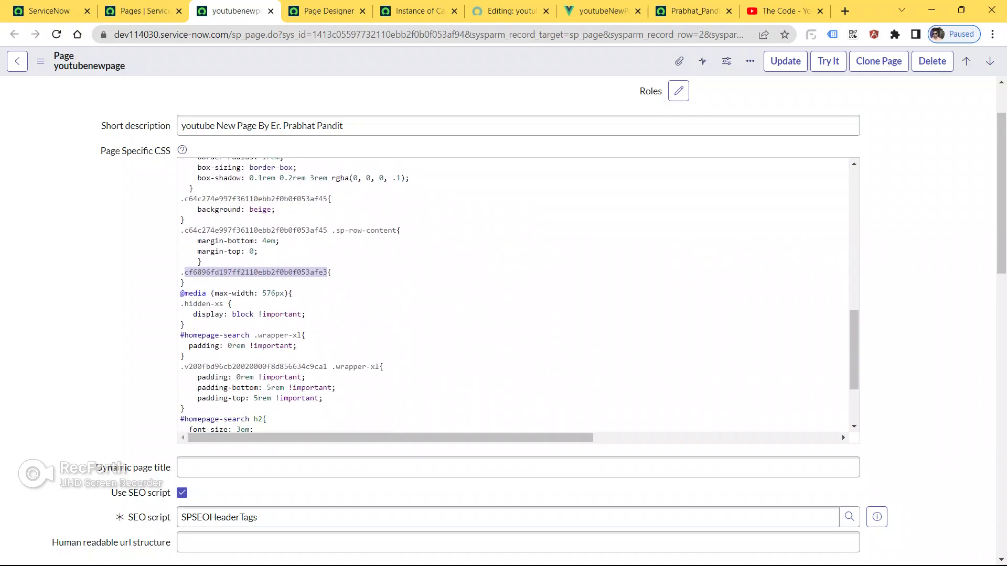
scroll(518, 295, down, 1)
Fill the new container rule with margin-top: 40px; and margin-bottom: 40px; copied from the Sublime Text notes, and save the page record.
click(674, 551)
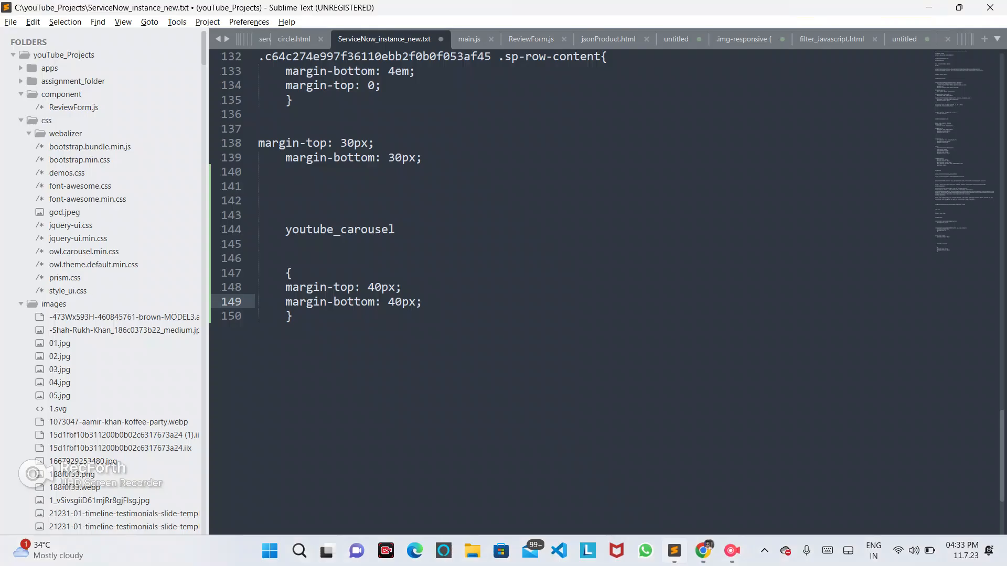
drag(285, 287, 423, 302)
key(ctrl+c)
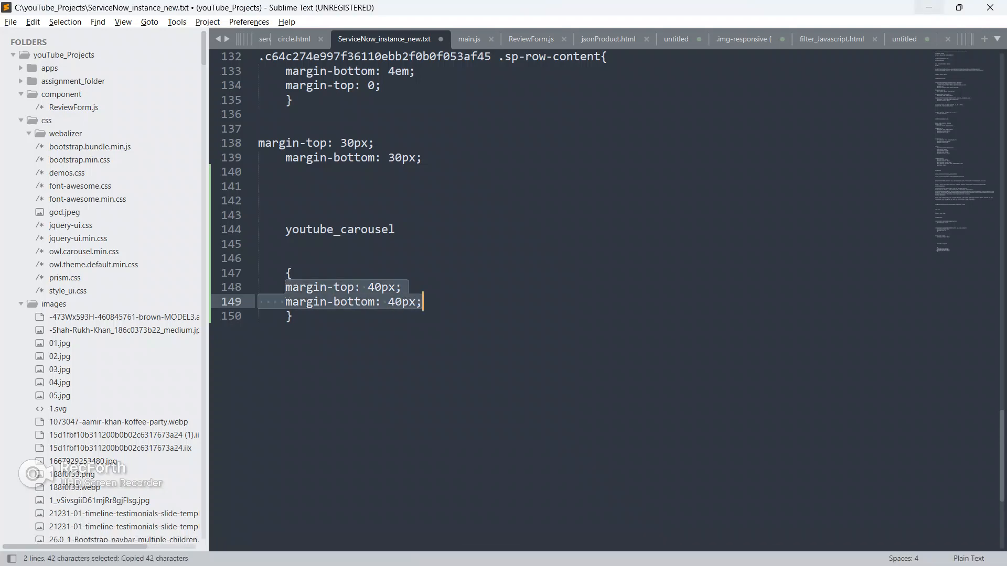
key(alt+Tab)
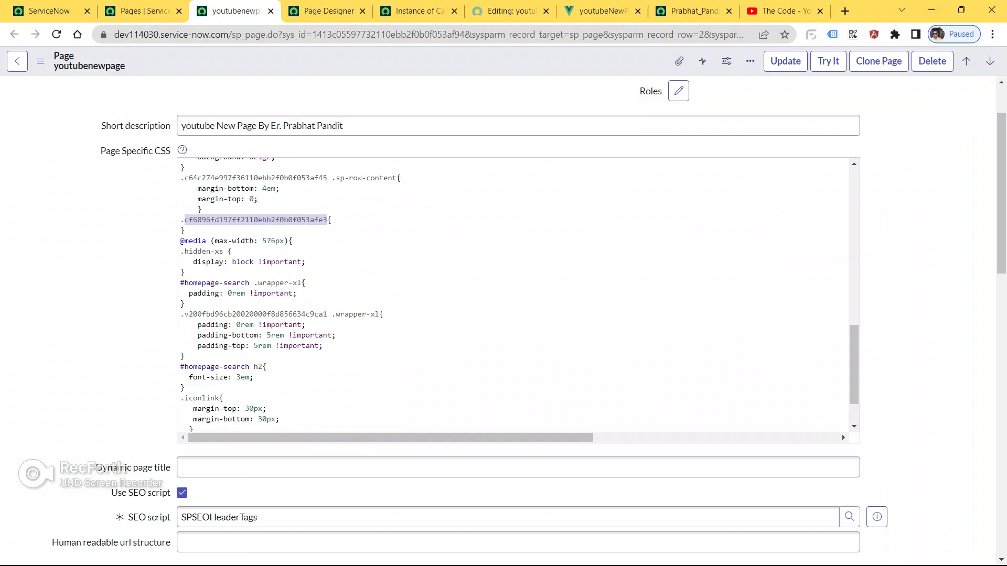
click(185, 231)
key(Return)
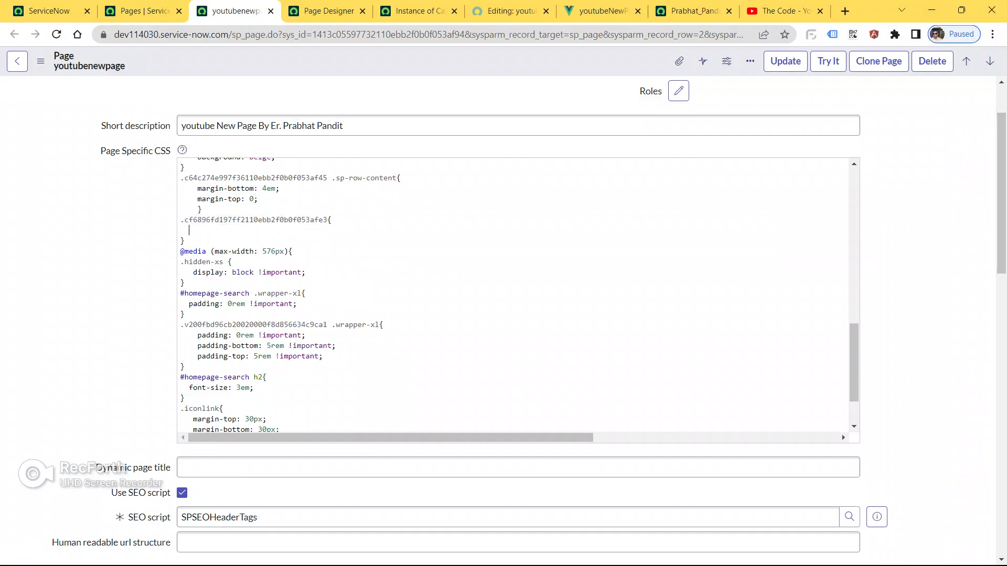
key(ctrl+v)
click(185, 230)
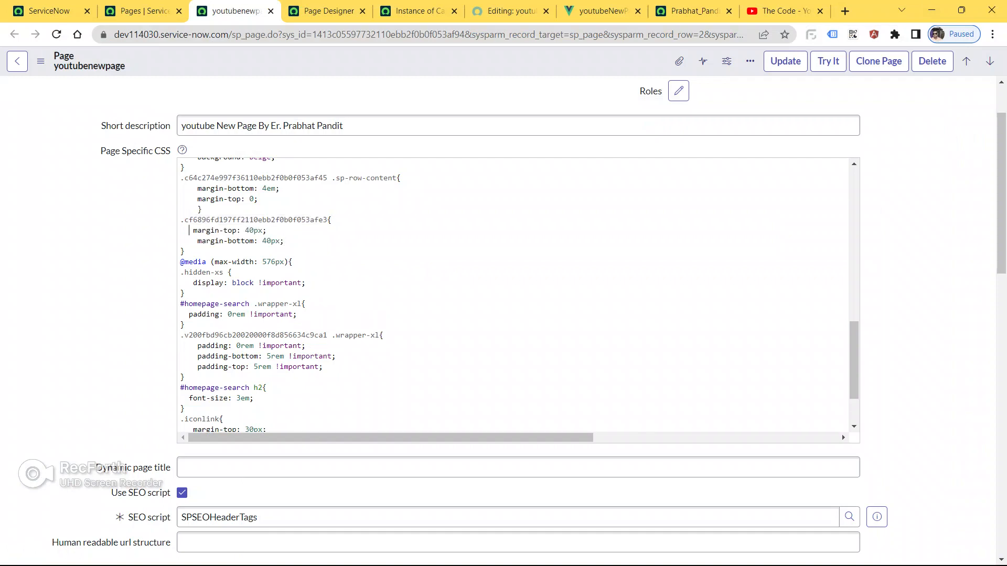
key(BackSpace)
right_click(282, 66)
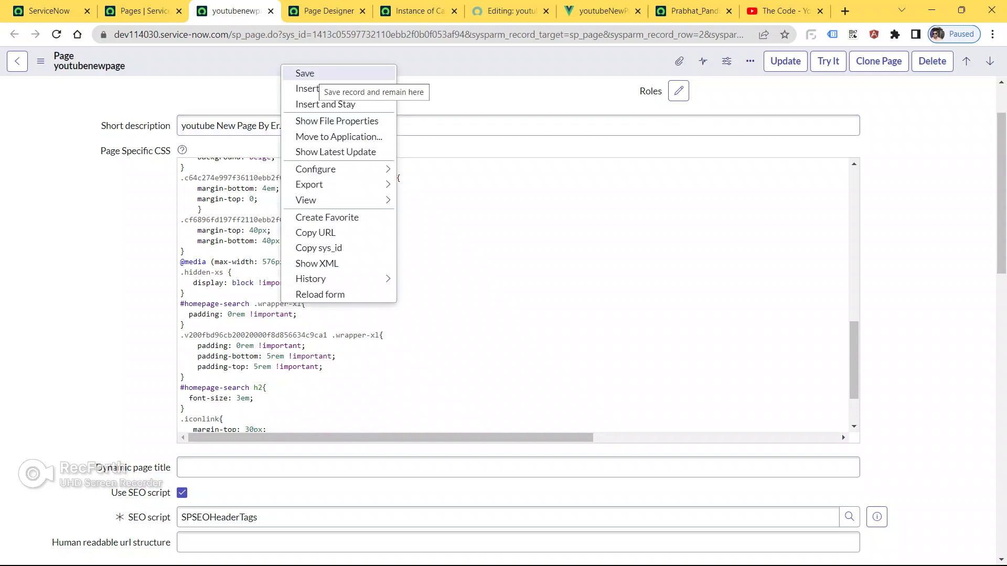
click(310, 74)
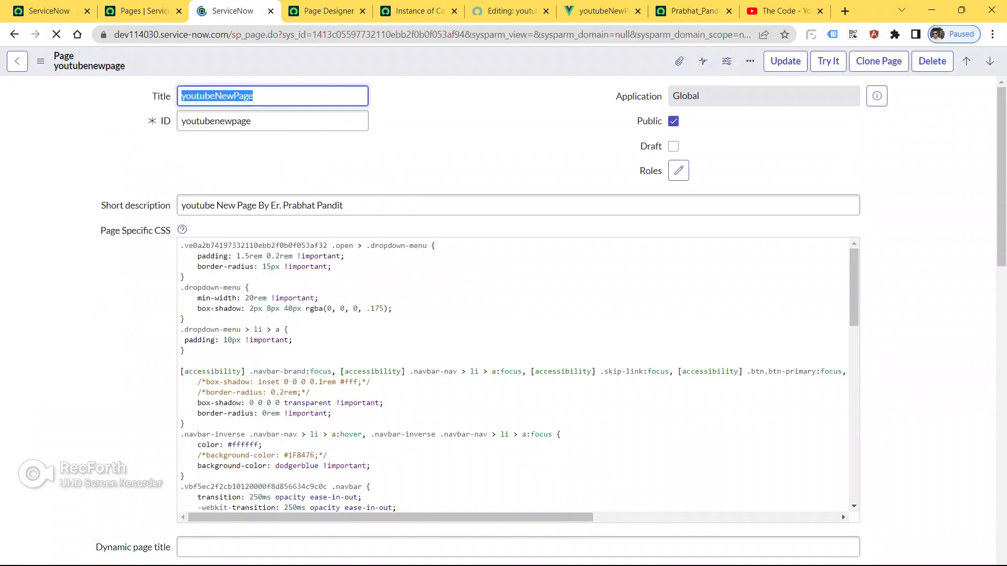
Close the developer tools on the youtubeNewPage portal page, reload it, and check the spacing around the product heading.
click(603, 10)
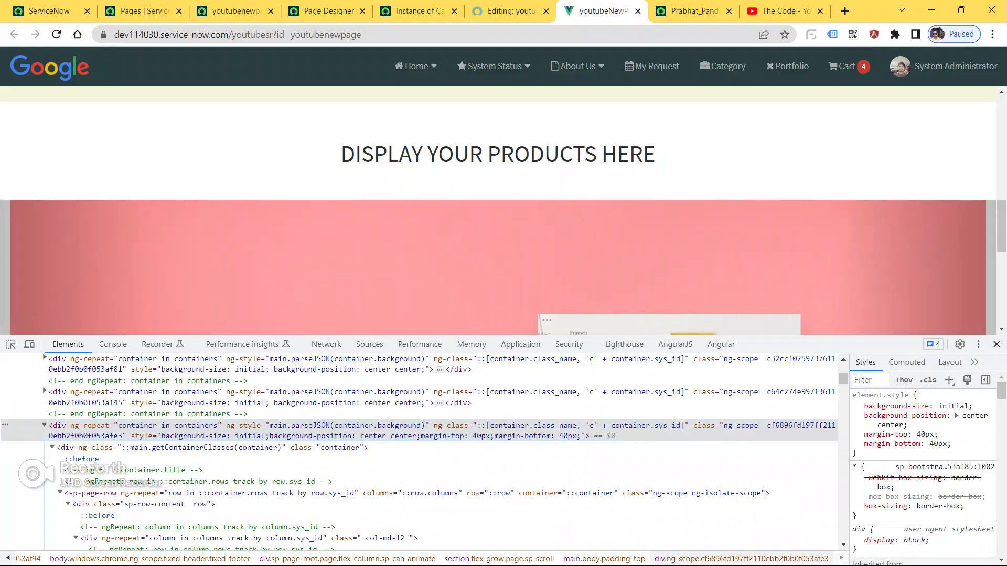
key(F12)
click(375, 35)
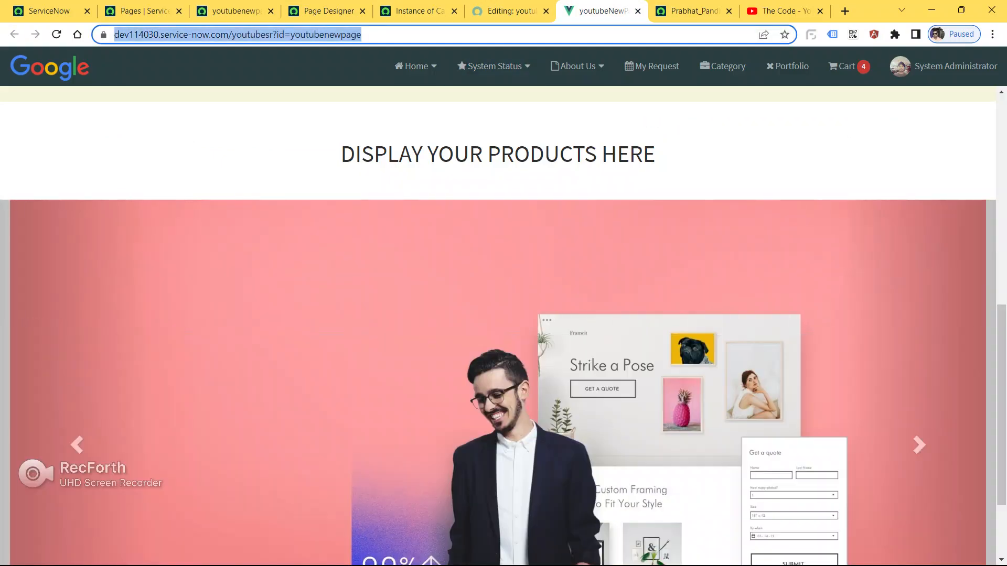
key(Return)
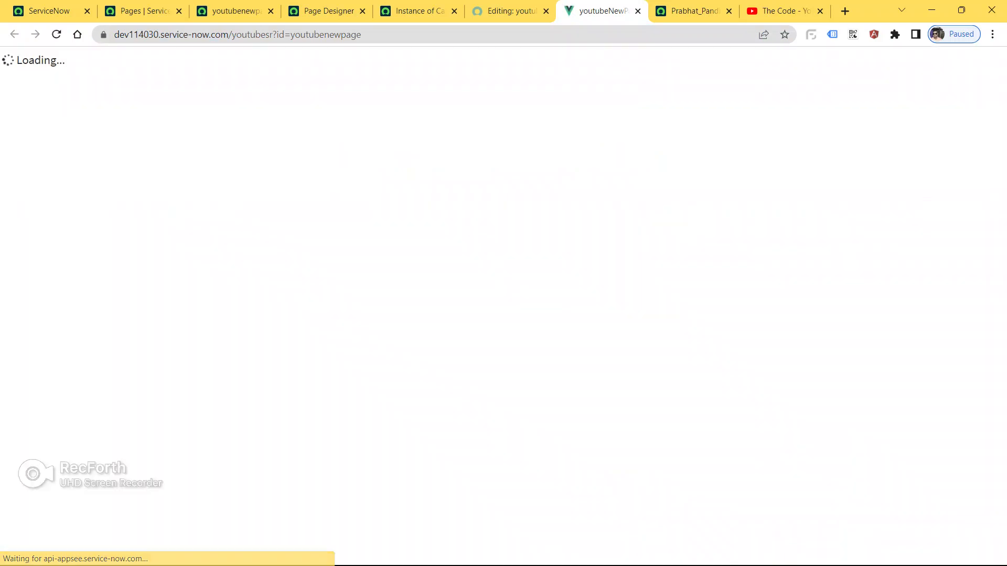
scroll(860, 478, down, 8)
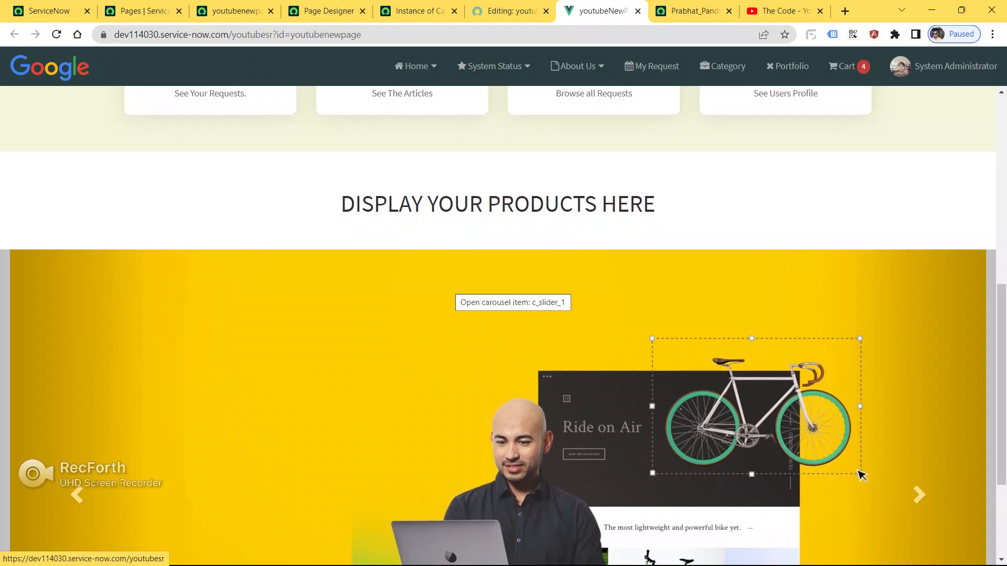
scroll(455, 286, down, 1)
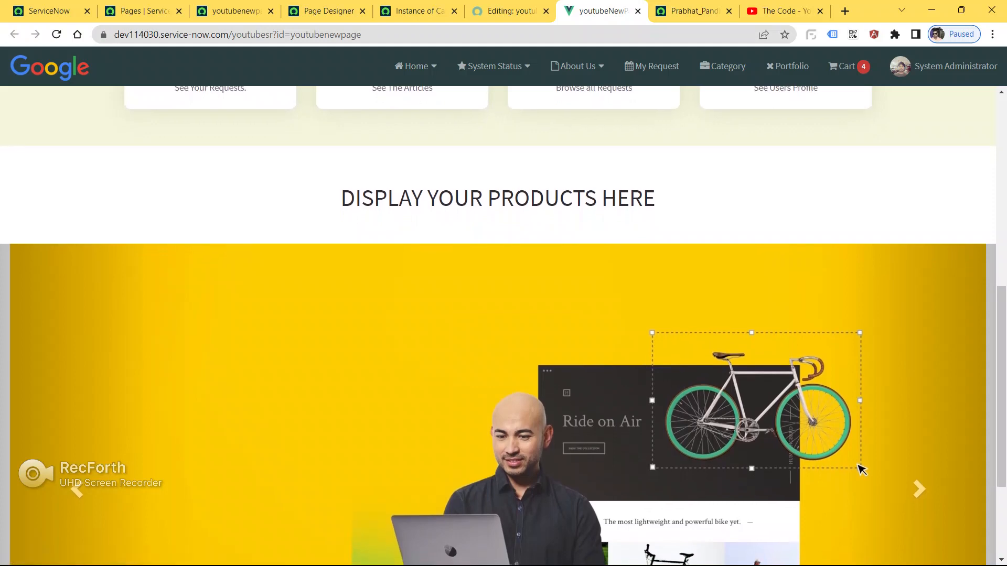
Review the services section, product heading and image carousel on the youtubeNewPage portal page.
scroll(504, 325, up, 7)
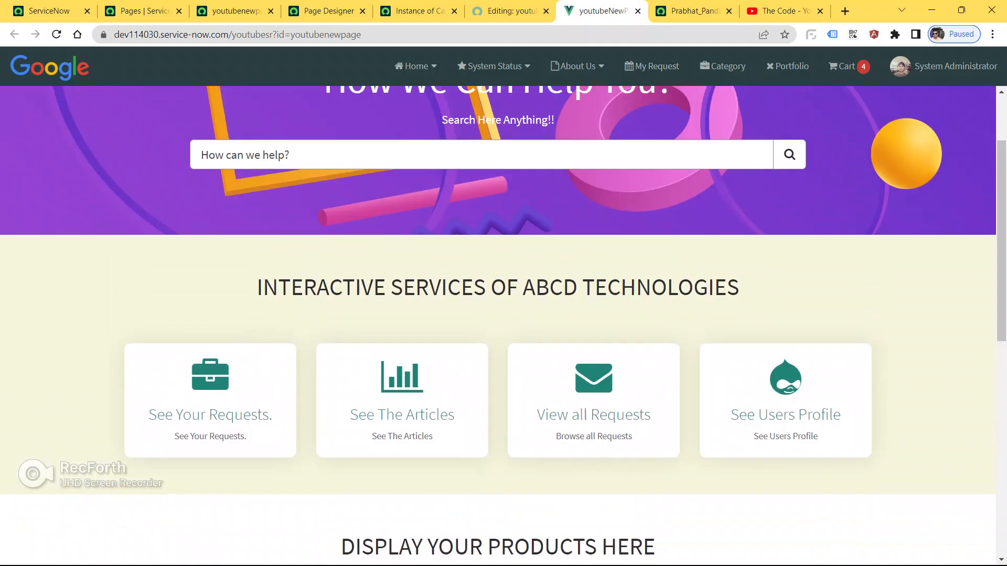
scroll(503, 325, down, 2)
scroll(503, 325, down, 1)
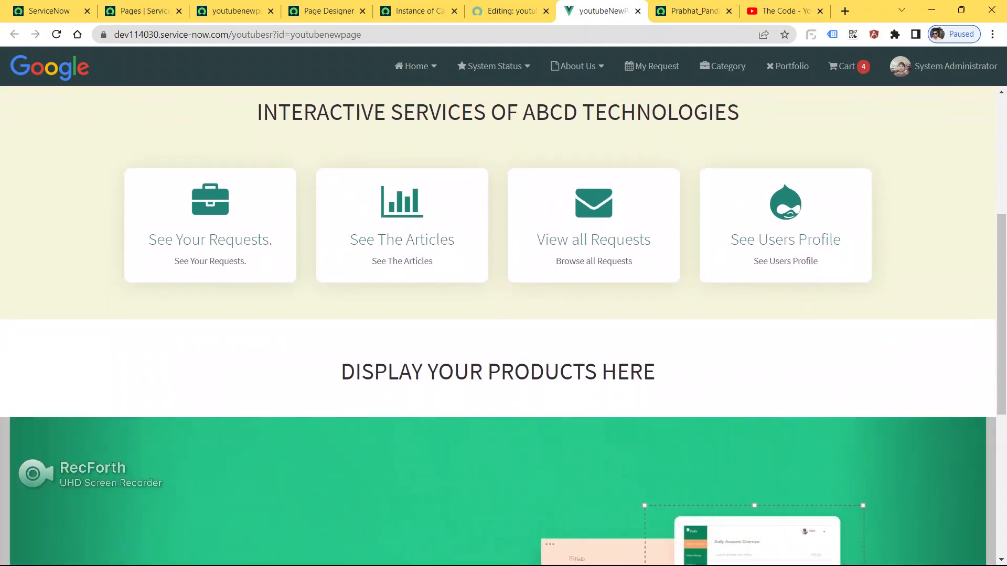
scroll(863, 427, down, 4)
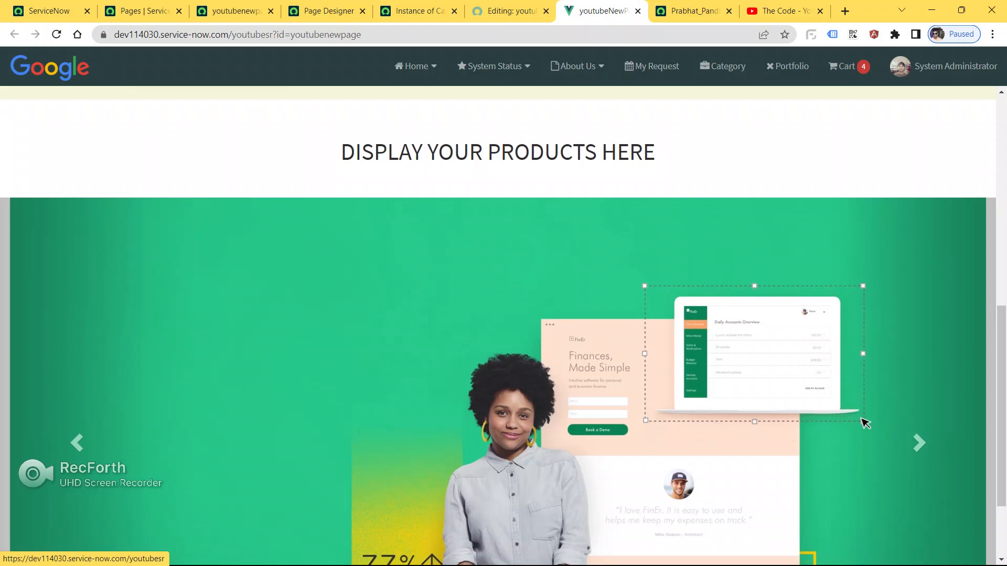
scroll(503, 325, up, 2)
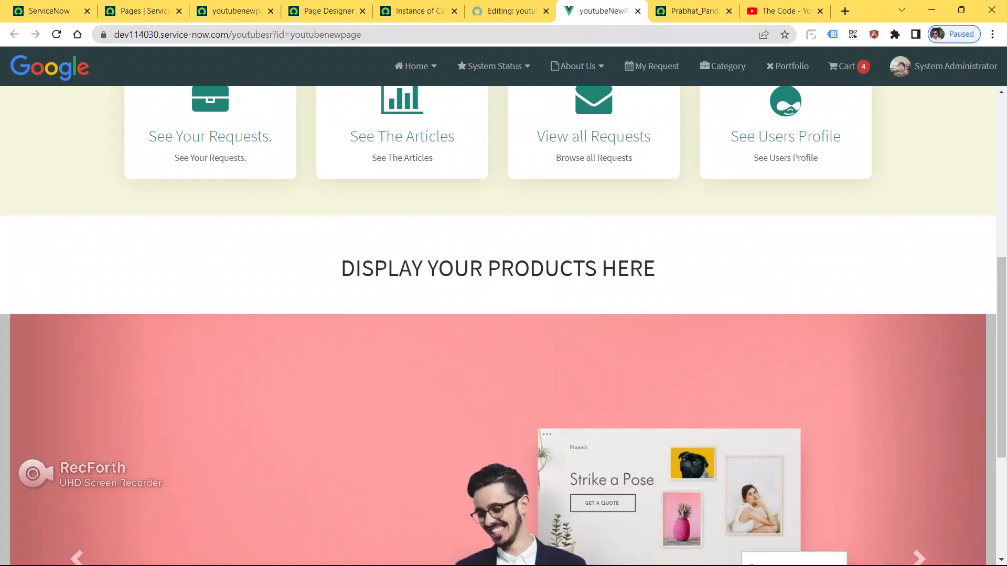
triple_click(497, 269)
click(498, 269)
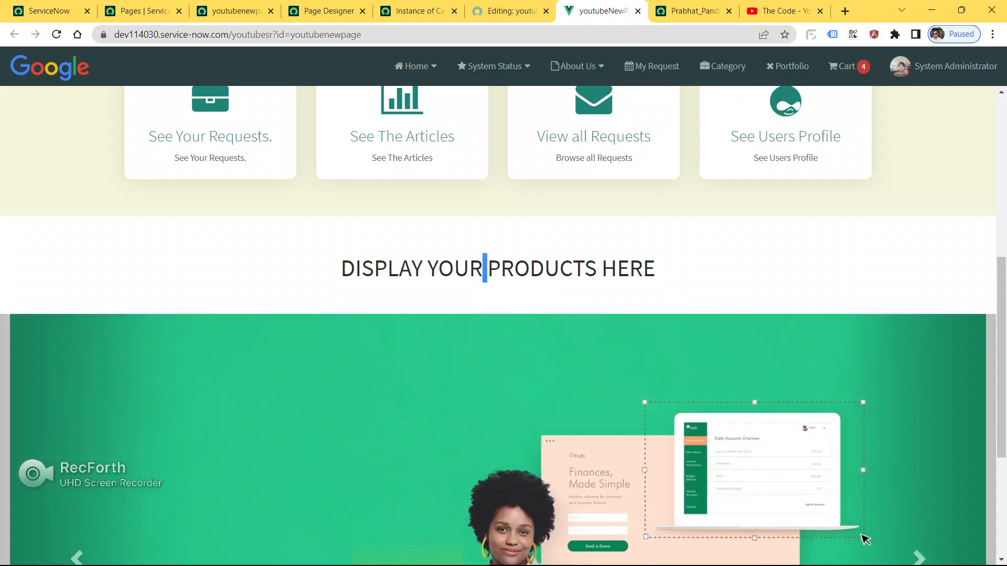
triple_click(483, 267)
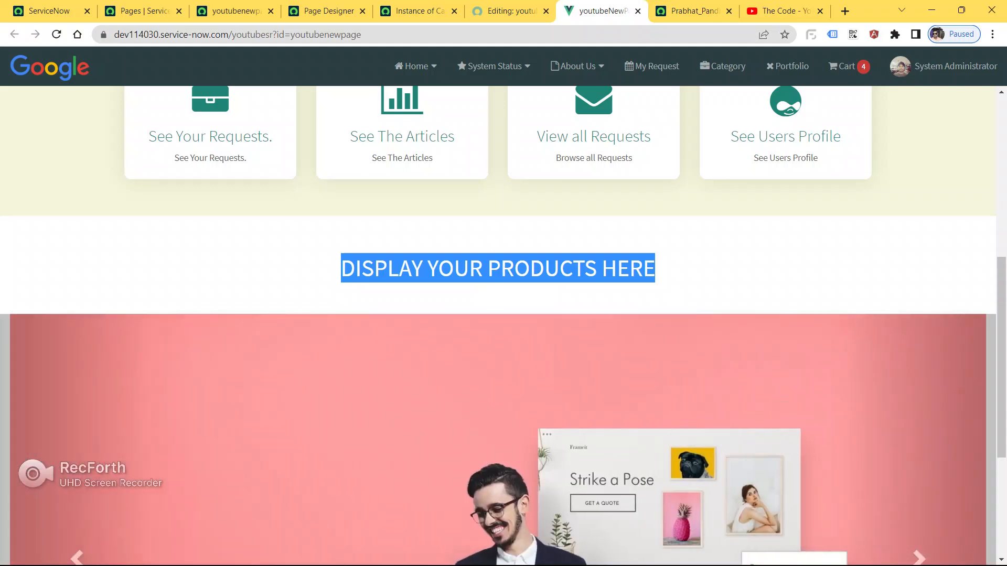
scroll(864, 539, down, 2)
scroll(919, 492, down, 1)
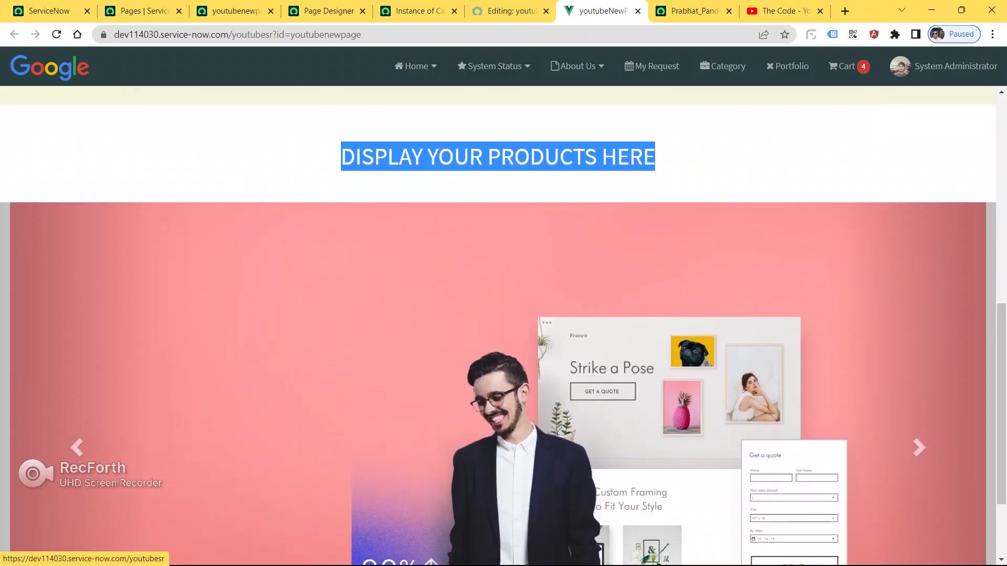
Try the carousel's next arrow on the portal page and compare the arrow placement with the carousel on the reference portal.
click(918, 448)
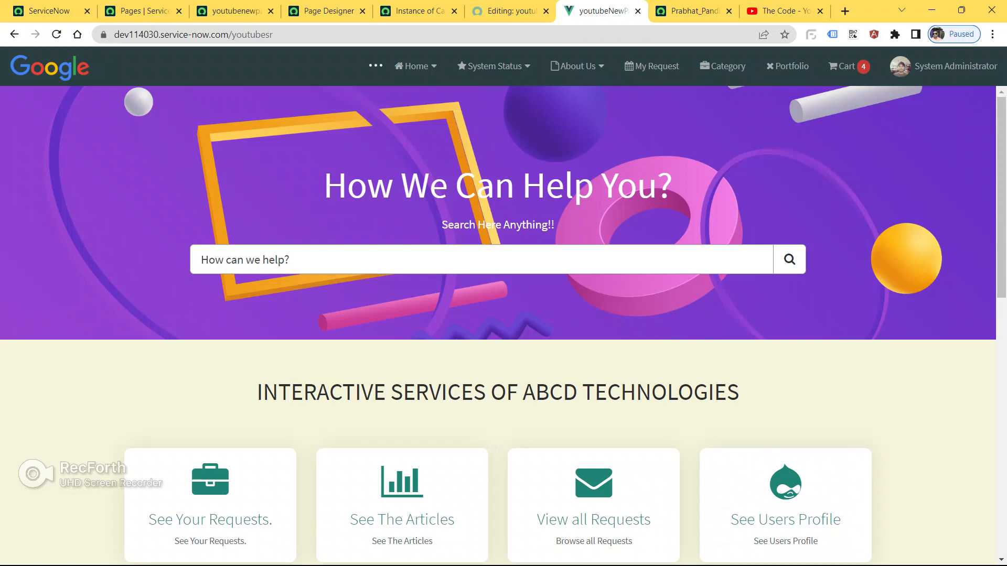
scroll(862, 308, down, 10)
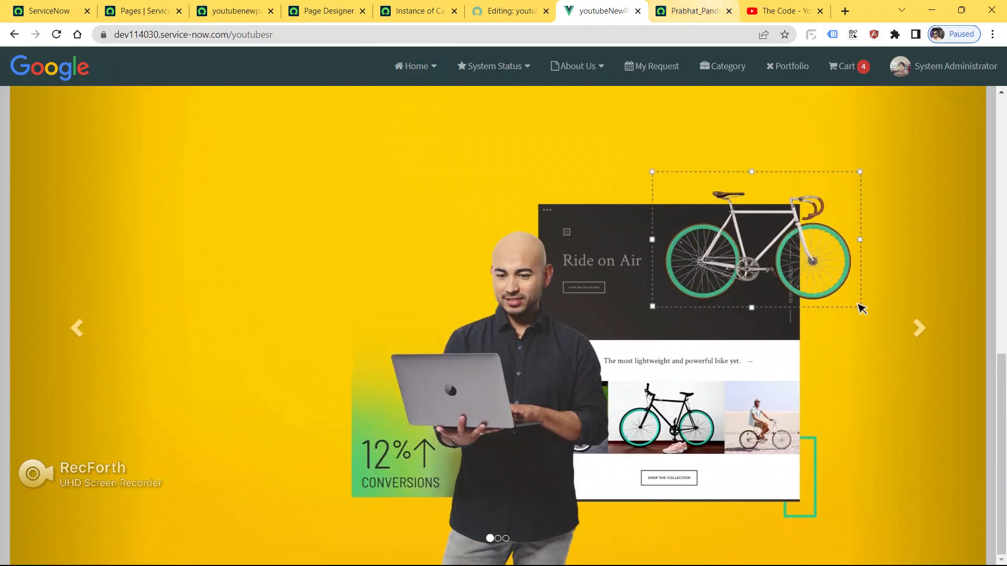
key(ctrl+Tab)
scroll(853, 448, down, 1)
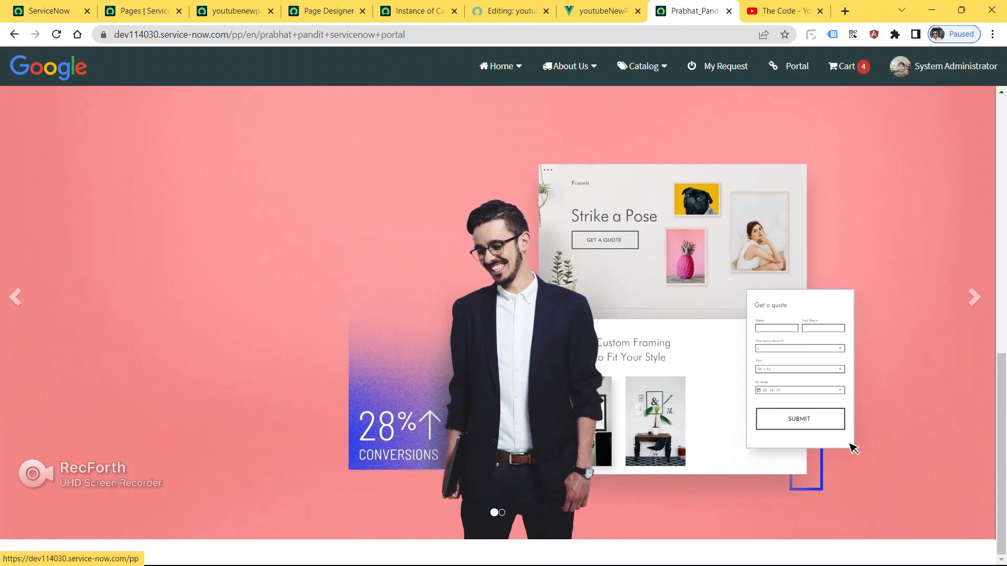
scroll(853, 448, up, 1)
key(ctrl+shift+Tab)
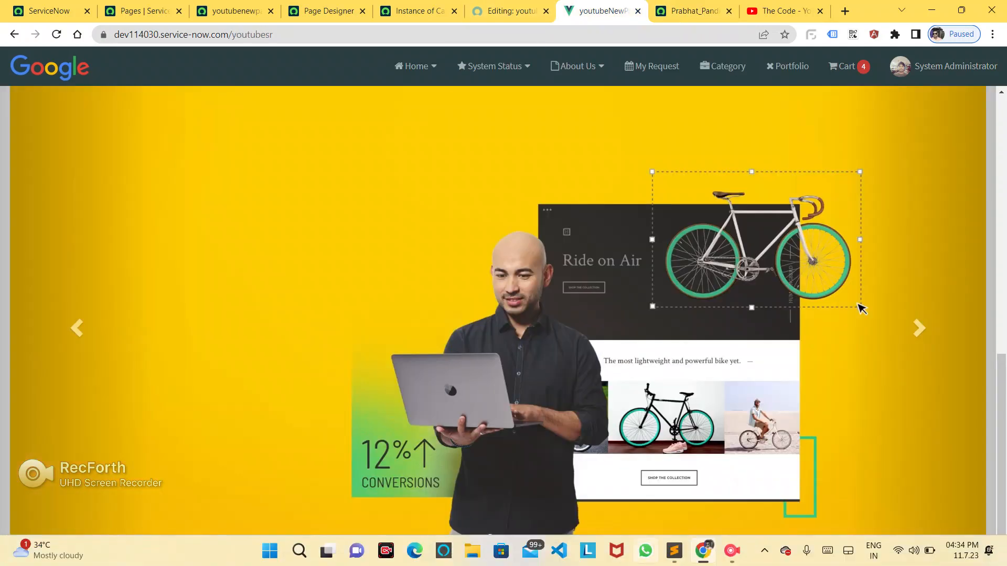
Look through the ServiceNow notes files in Sublime Text for the carousel arrow CSS.
click(674, 550)
scroll(603, 299, up, 10)
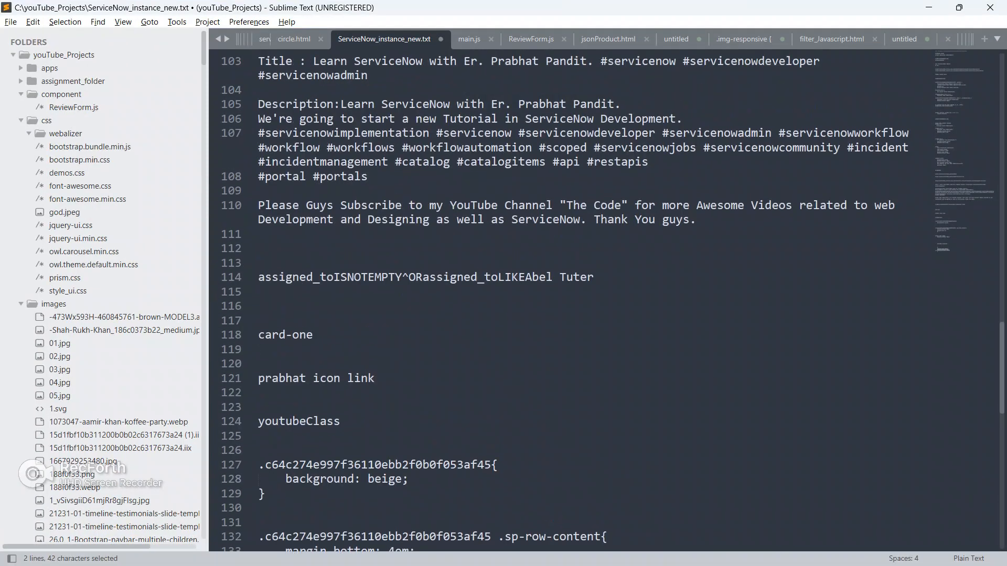
scroll(603, 299, up, 20)
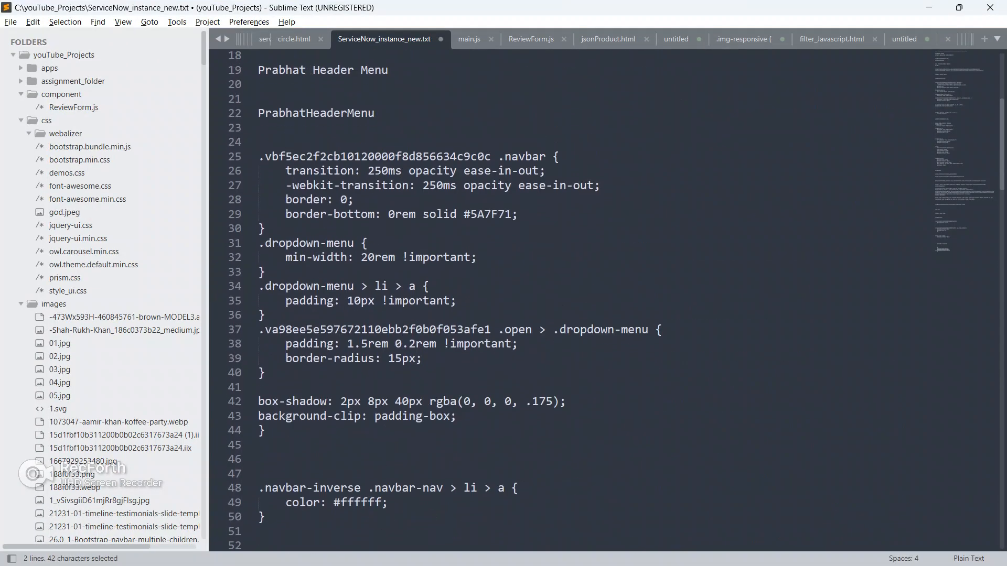
scroll(603, 299, up, 1)
scroll(603, 299, up, 4)
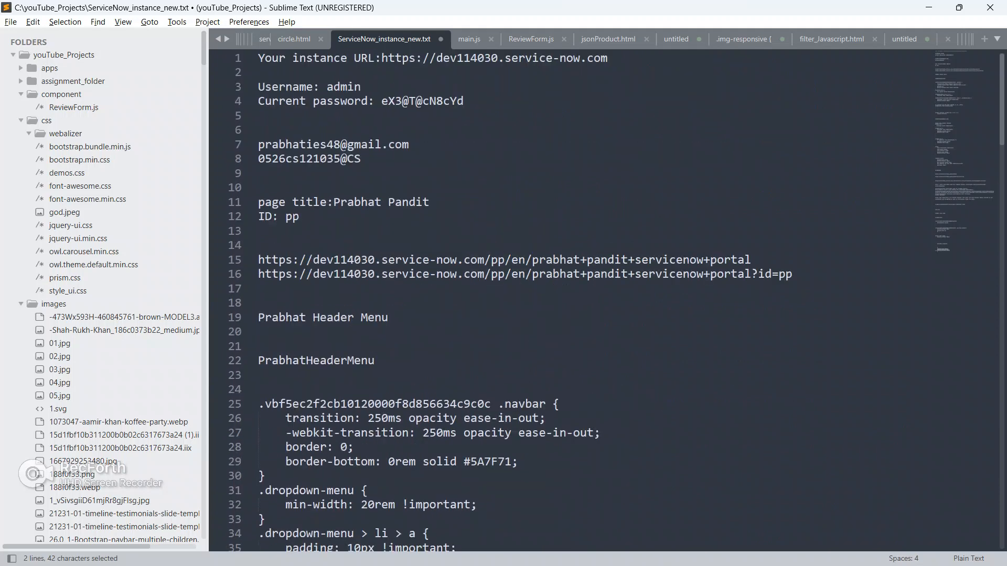
scroll(456, 39, up, 5)
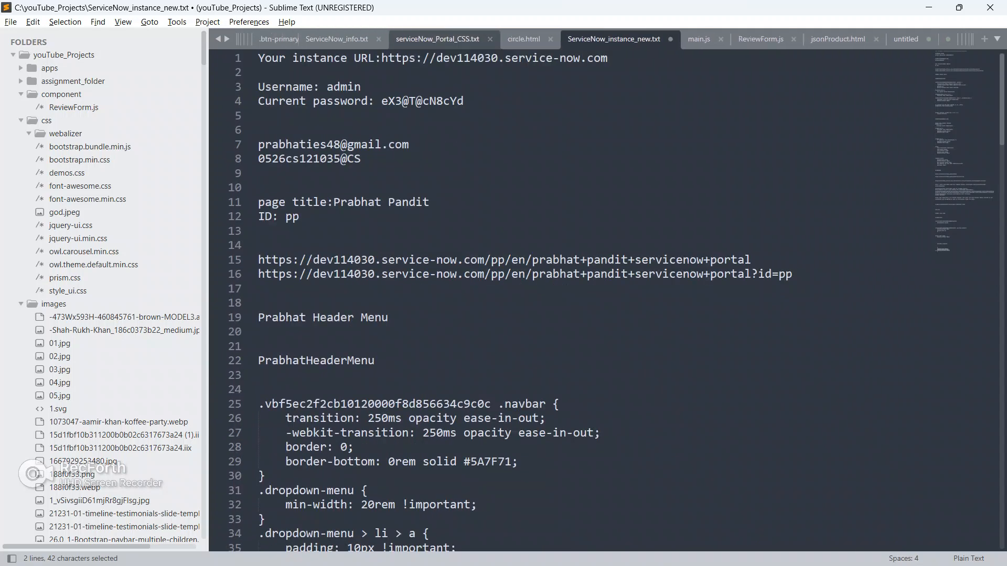
click(458, 39)
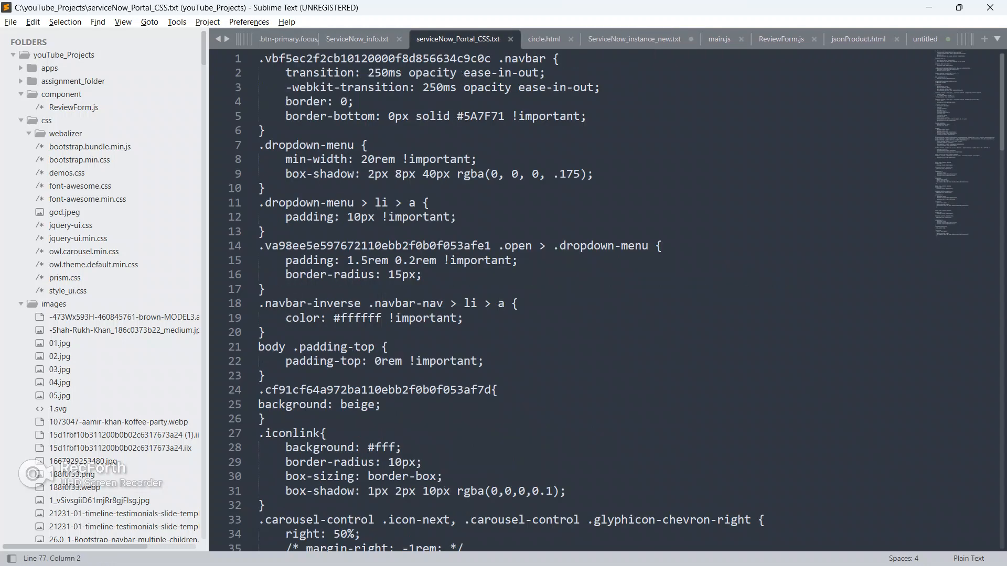
click(357, 39)
scroll(571, 299, up, 12)
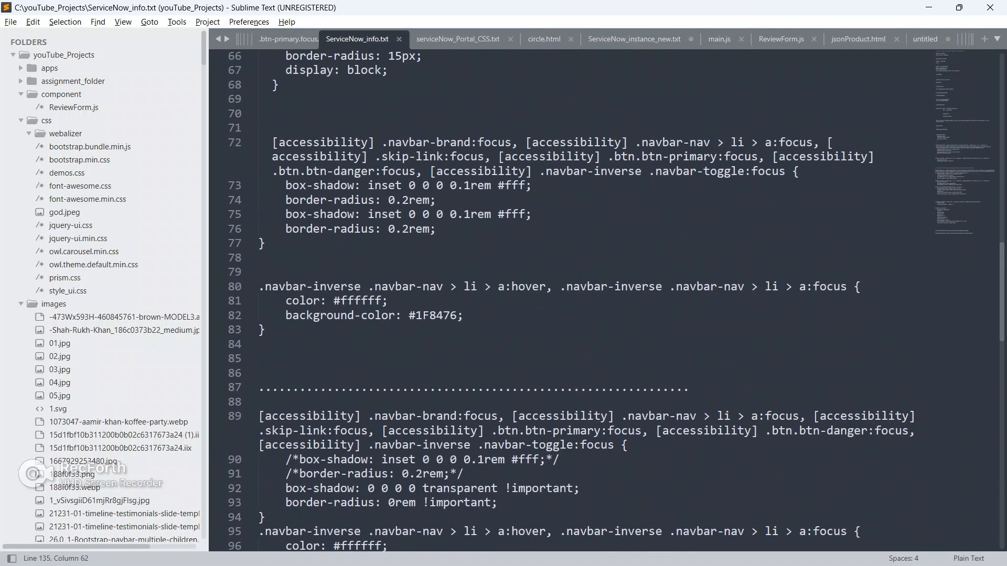
Copy the .carousel-control next, previous and base rules from serviceNow_Portal_CSS.txt.
click(457, 39)
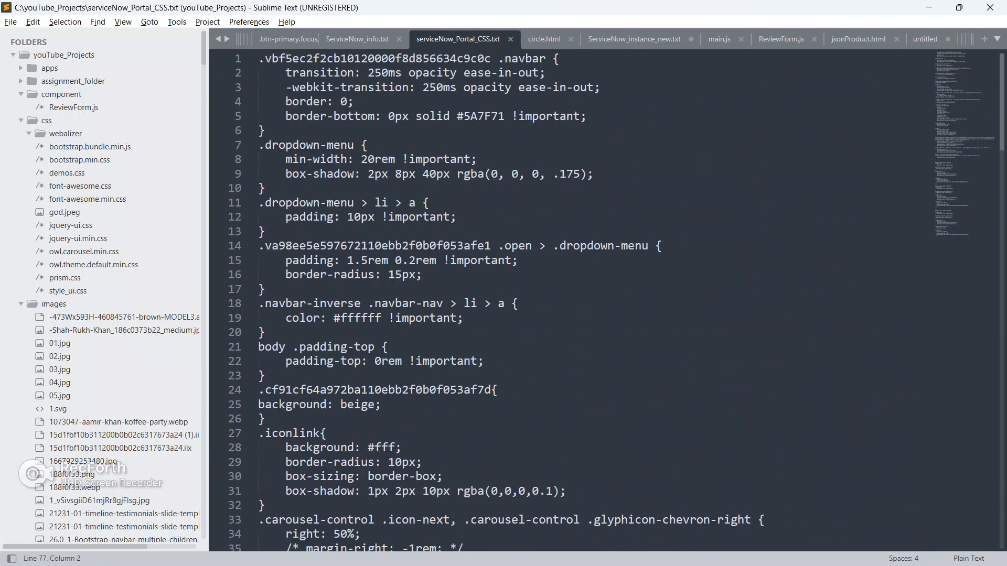
scroll(572, 299, down, 8)
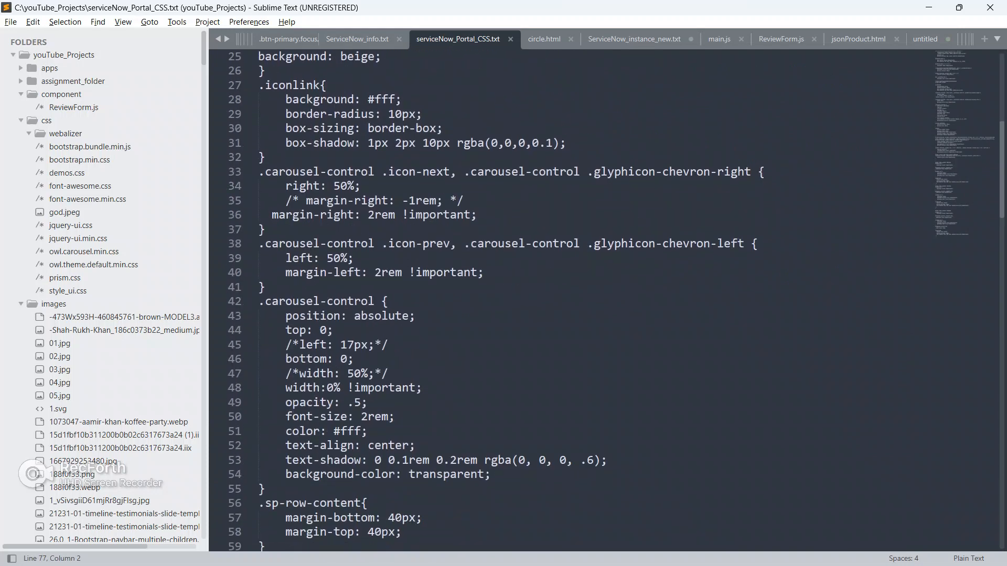
drag(258, 171, 265, 444)
key(ctrl+c)
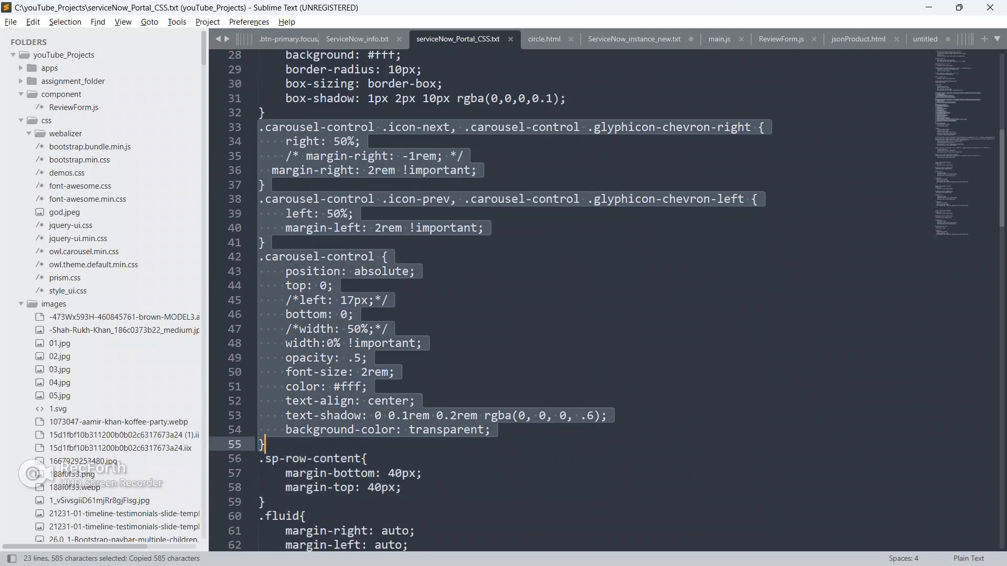
scroll(603, 301, up, 5)
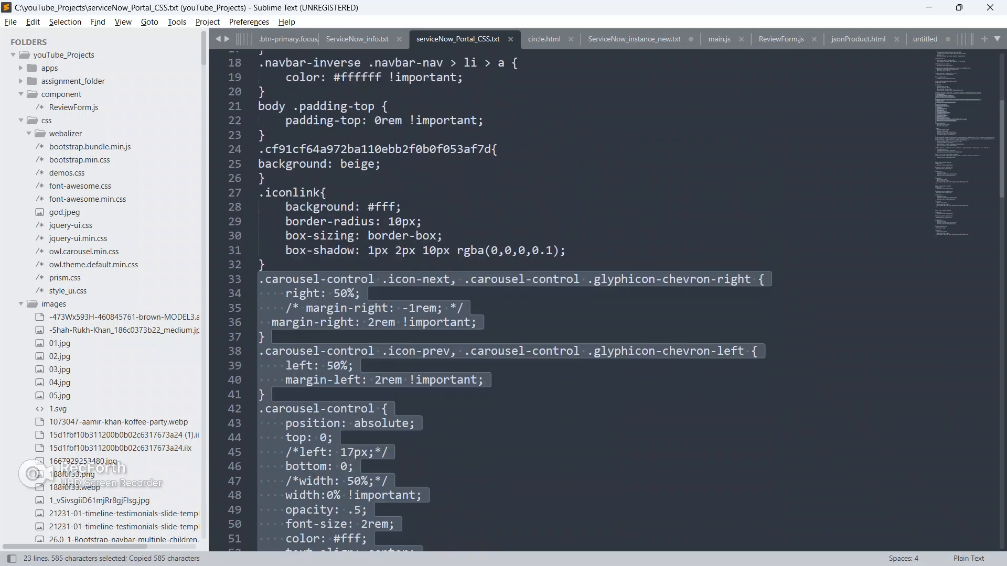
scroll(603, 301, up, 5)
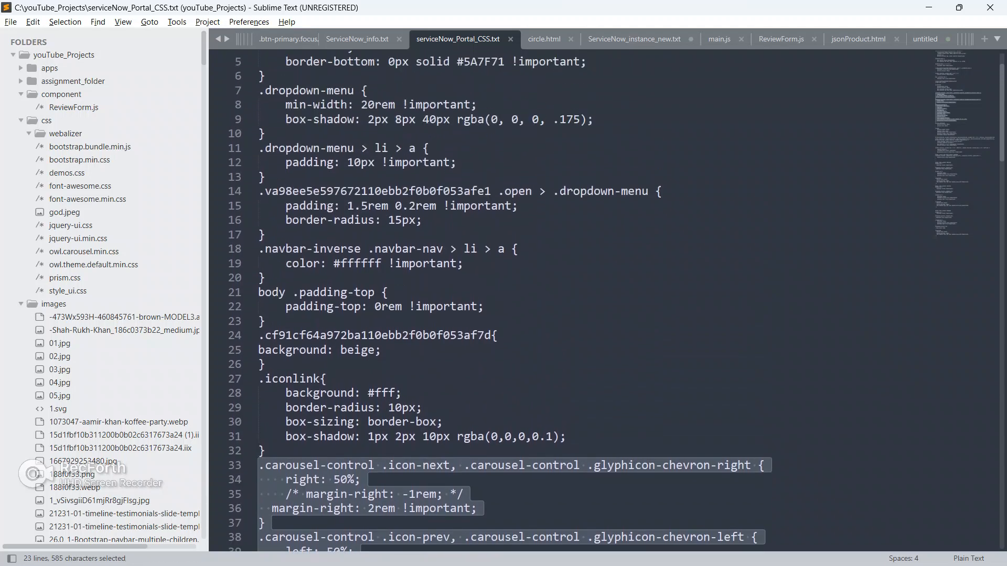
scroll(602, 302, down, 20)
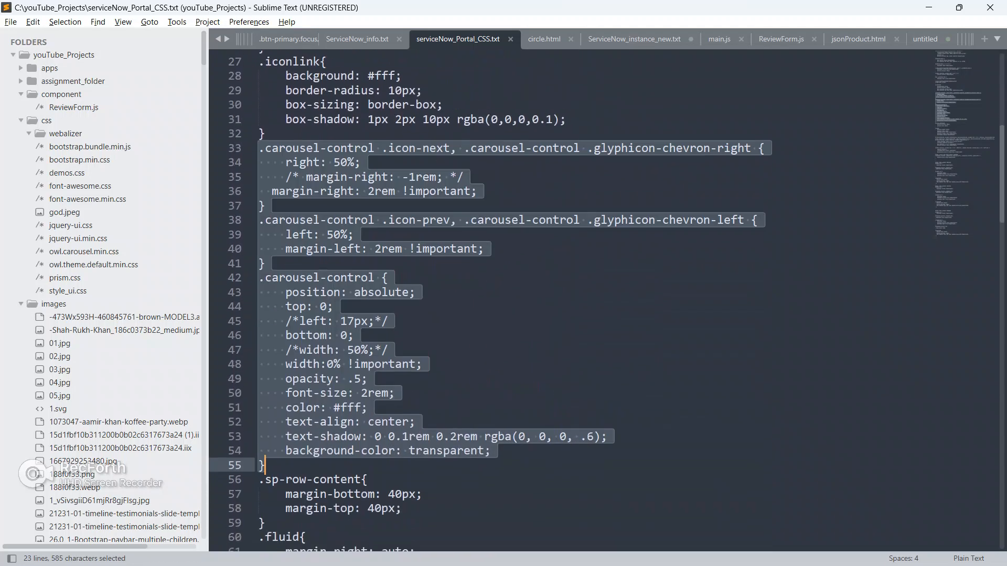
scroll(603, 301, down, 1)
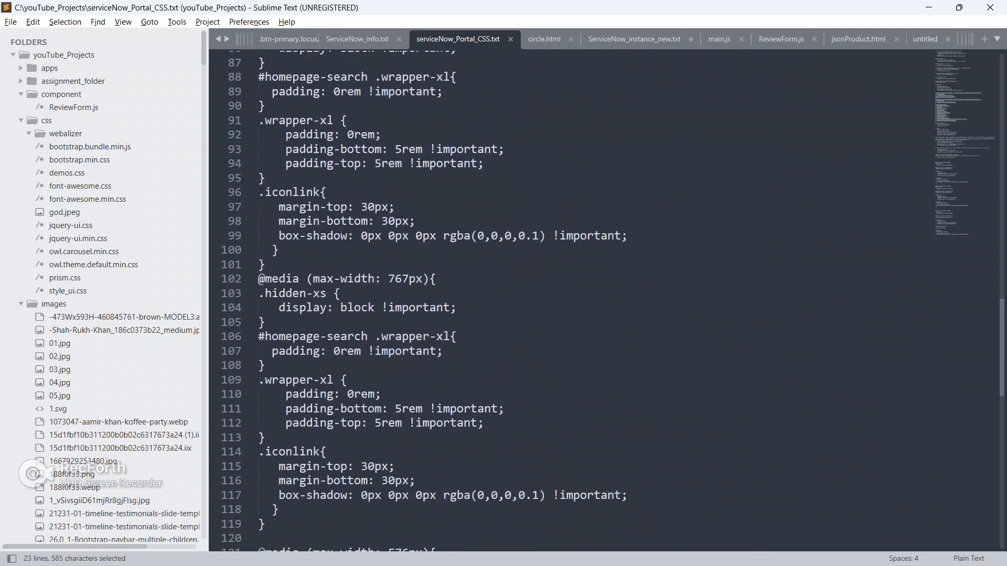
scroll(603, 301, down, 5)
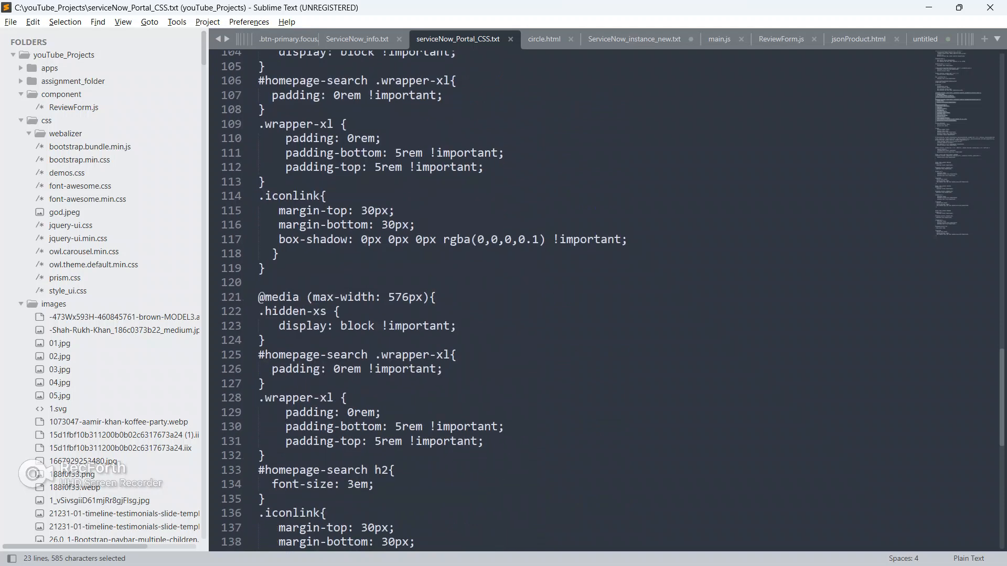
scroll(603, 301, up, 2)
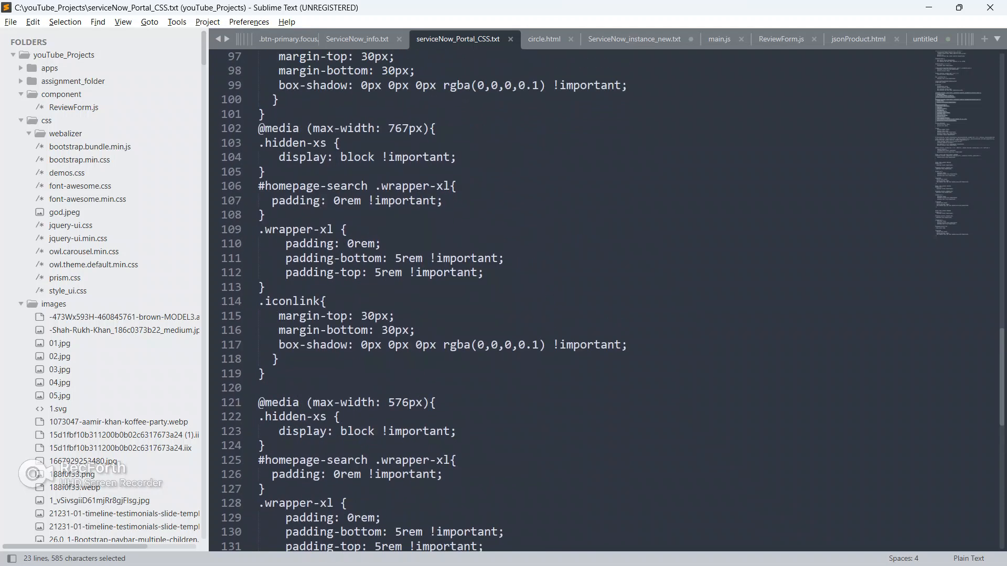
scroll(603, 301, down, 5)
scroll(603, 301, up, 9)
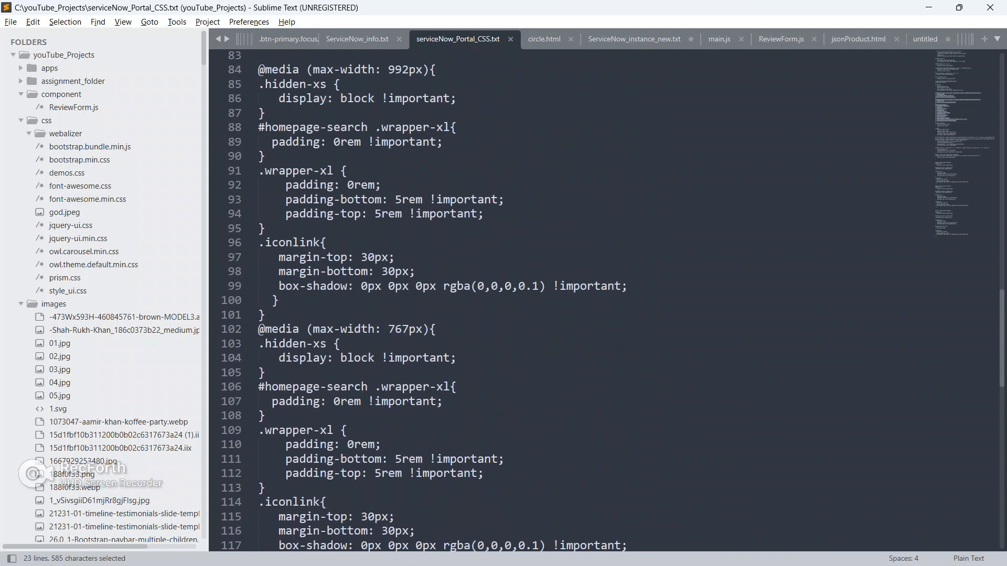
scroll(603, 302, up, 2)
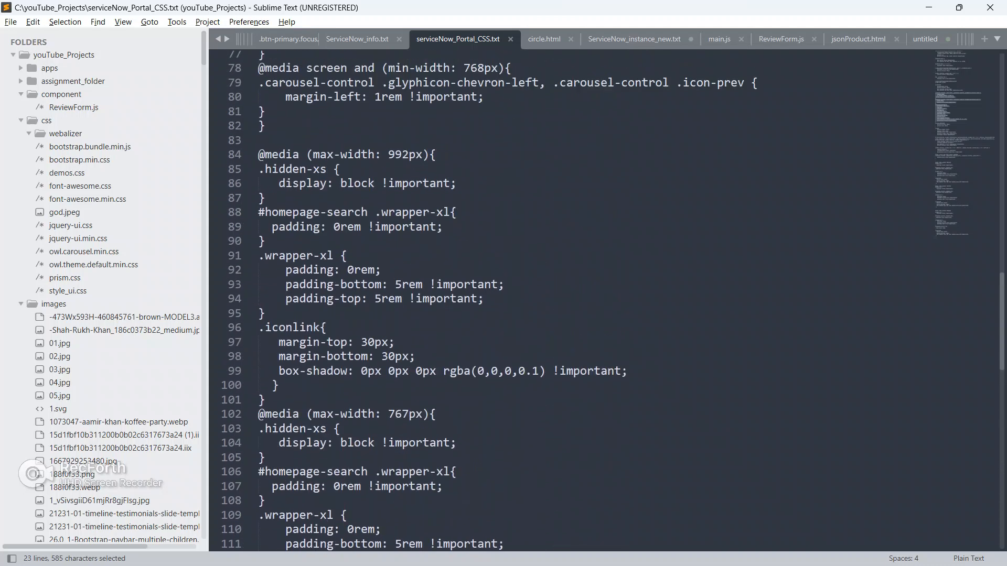
scroll(603, 301, up, 2)
scroll(603, 302, up, 3)
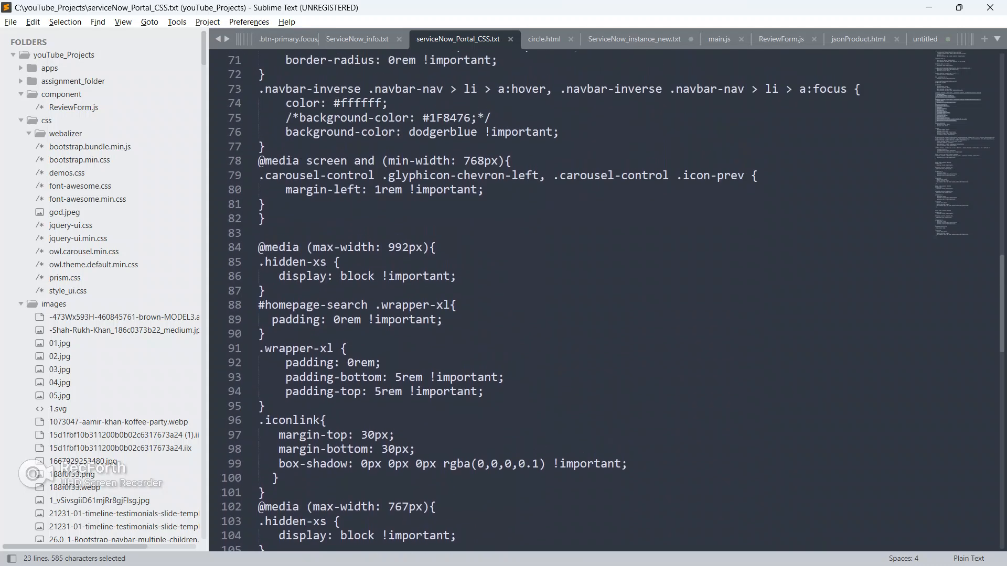
key(alt+Tab)
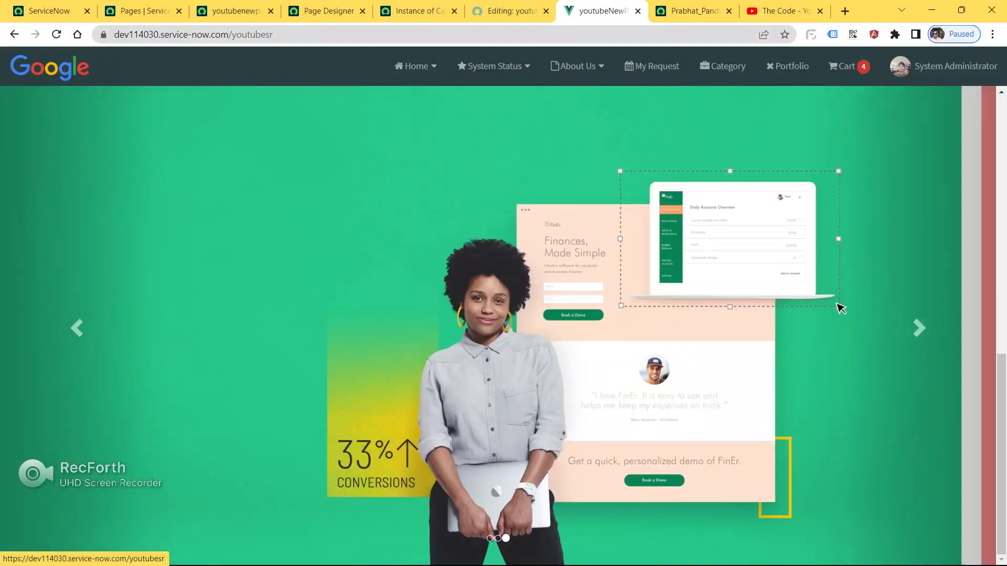
click(326, 10)
click(235, 11)
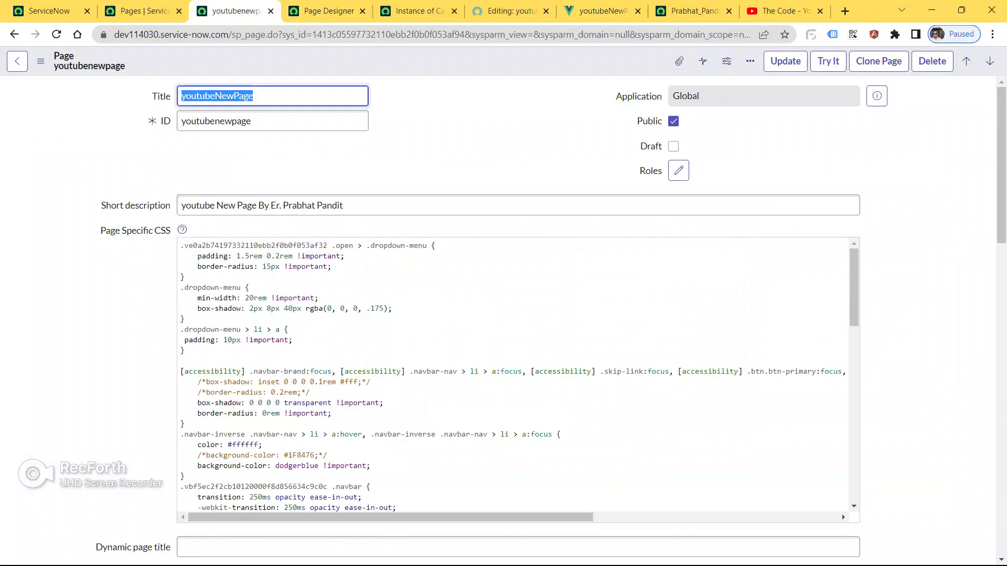
scroll(446, 210, down, 2)
scroll(445, 236, down, 2)
scroll(519, 252, down, 10)
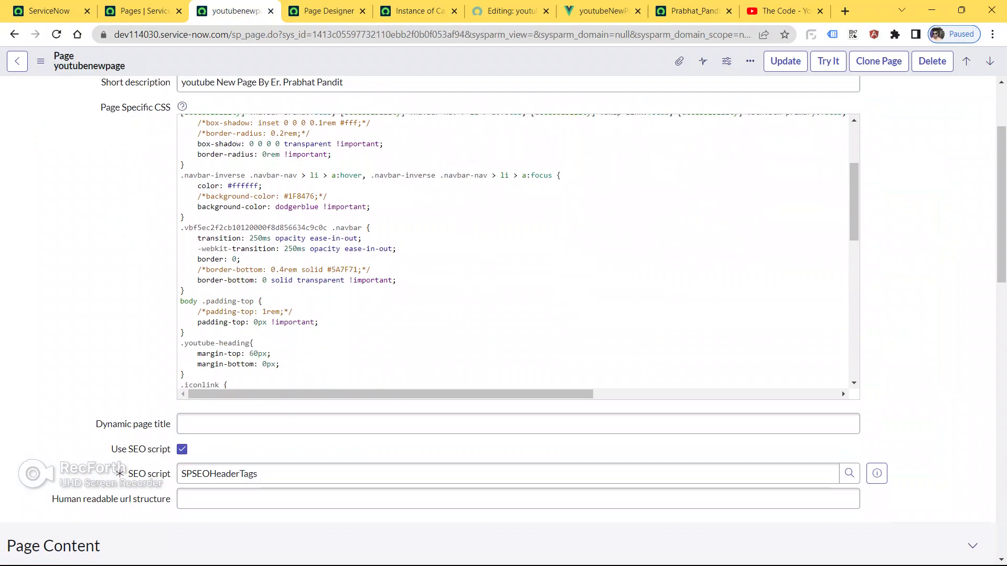
scroll(514, 252, down, 5)
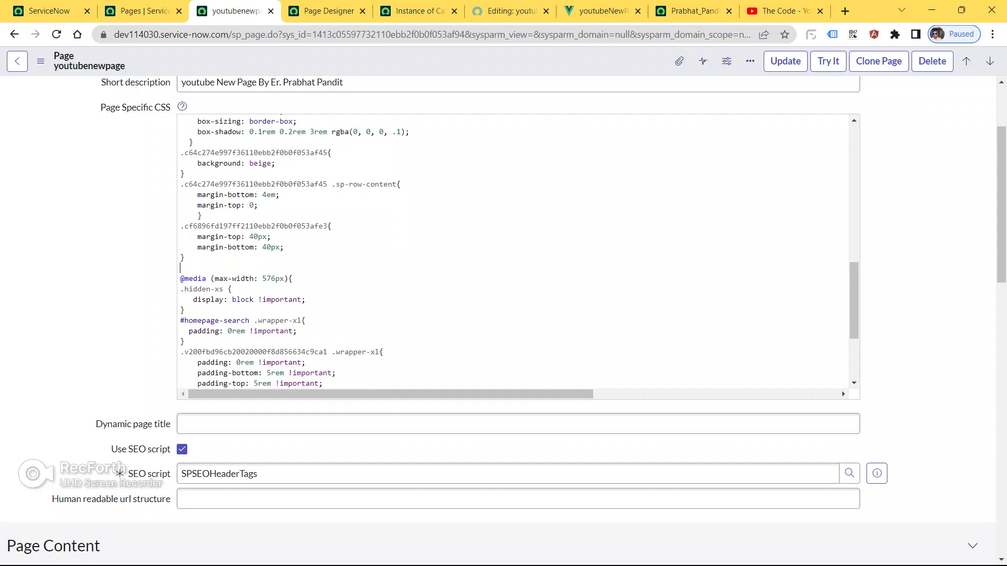
text(.carousel-control .icon-next, .carousel-control .glyphicon-chevron-right {     right: 50%;     /* margin-right: -1rem; */   margin-right: 2rem !important; } .carousel-control .icon-prev, .carousel-control .glyphicon-chevron-left {     left: 50%;     margin-left: 2rem !important; } .carousel-control {     position: absolute;     top: 0;     /*left: 17px;*/     bottom: 0;     /*width: 50%;*/     width:0% !important;     opacity: .5;     font-size: 2rem;     color: #fff;     text-align: center;     text-shadow: 0 0.1rem 0.2rem rgba(0, 0, 0, .6);     background-color: transparent; })
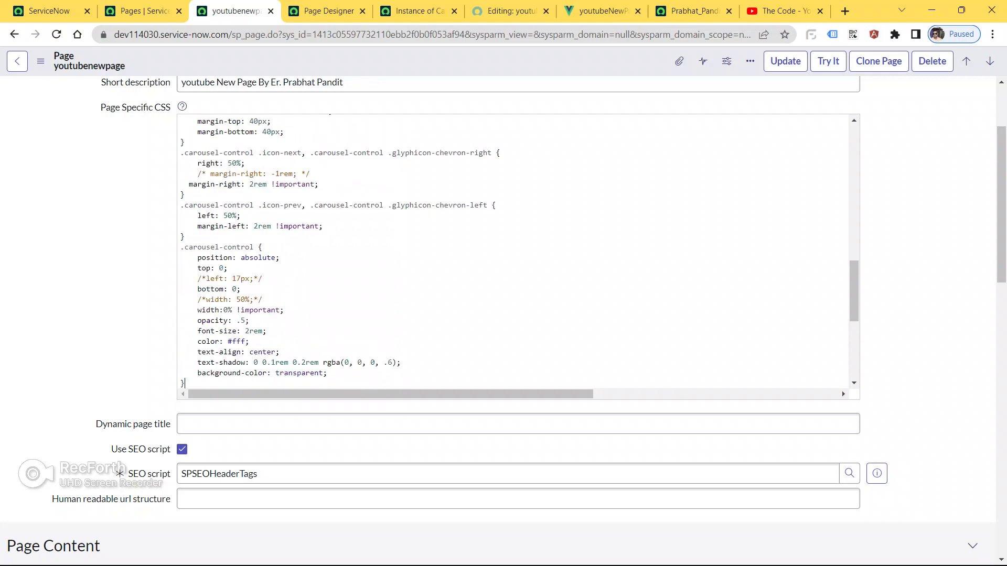
scroll(513, 252, down, 2)
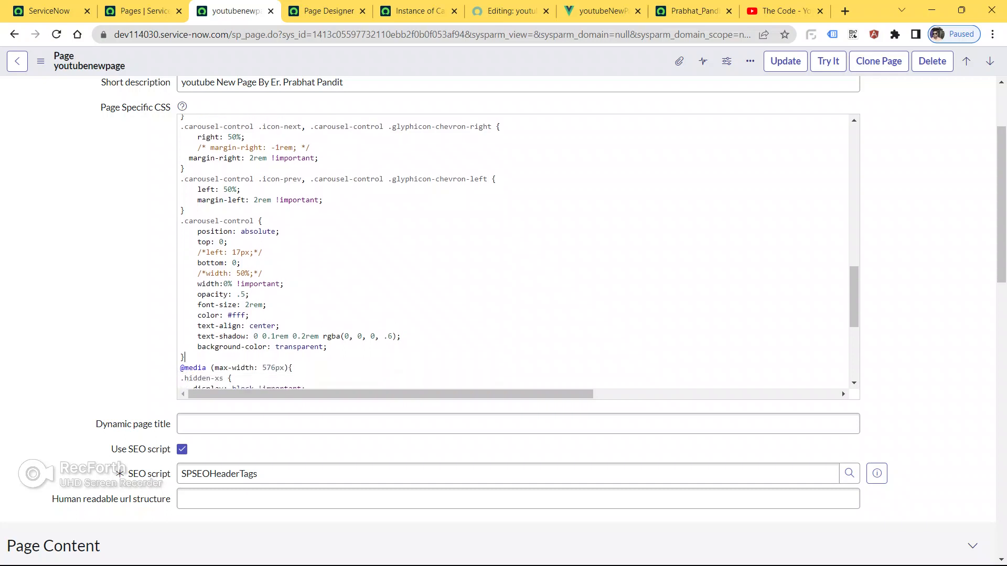
Try the previous arrow of the carousel on the youtubesr portal page, and return to the youtubenewpage record.
drag(185, 221, 251, 221)
click(602, 11)
click(77, 328)
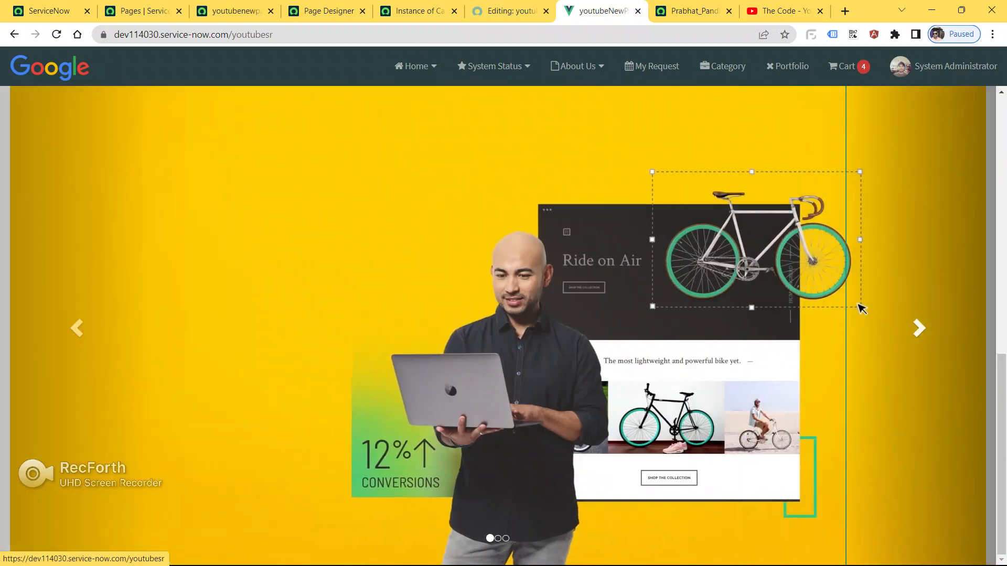
click(77, 329)
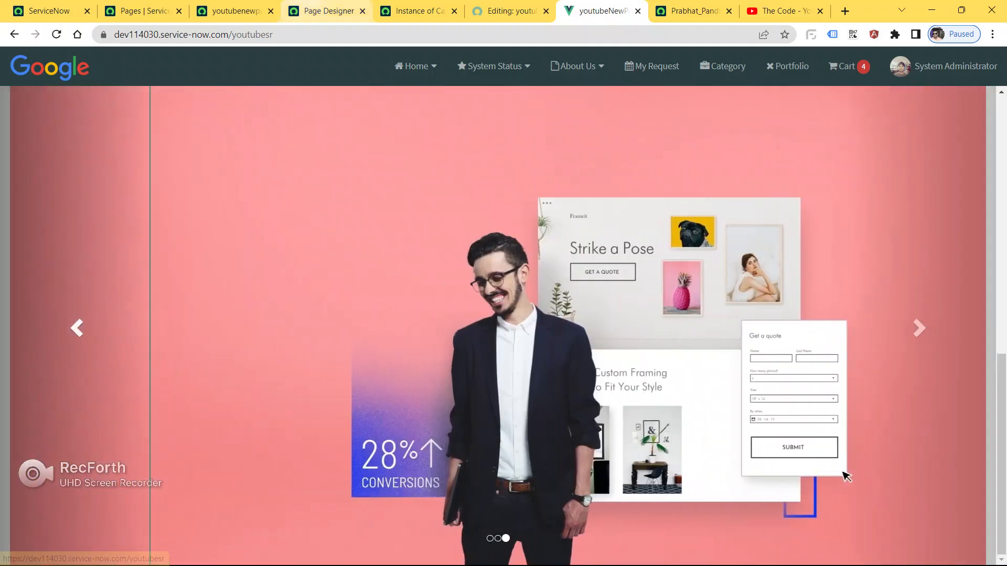
click(326, 11)
click(235, 11)
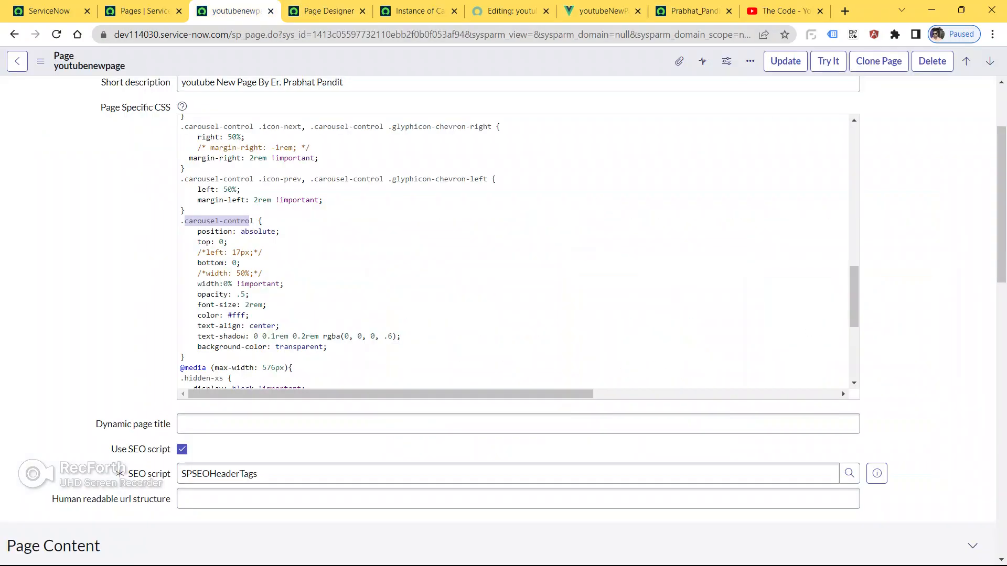
Review the pasted .carousel-control rules in Page Specific CSS, including the width, text alignment, chevron selectors and left and right margins.
scroll(519, 251, down, 1)
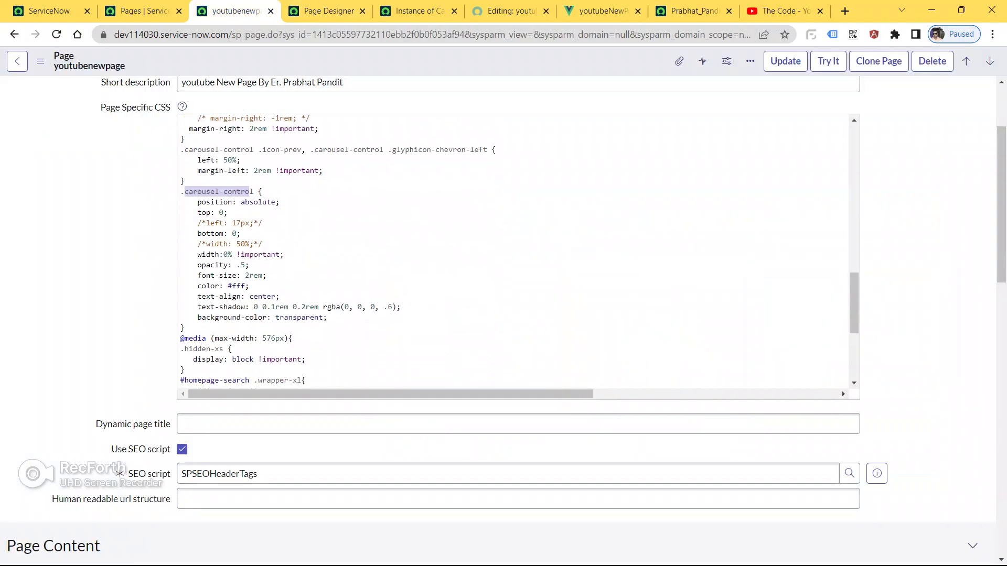
double_click(208, 234)
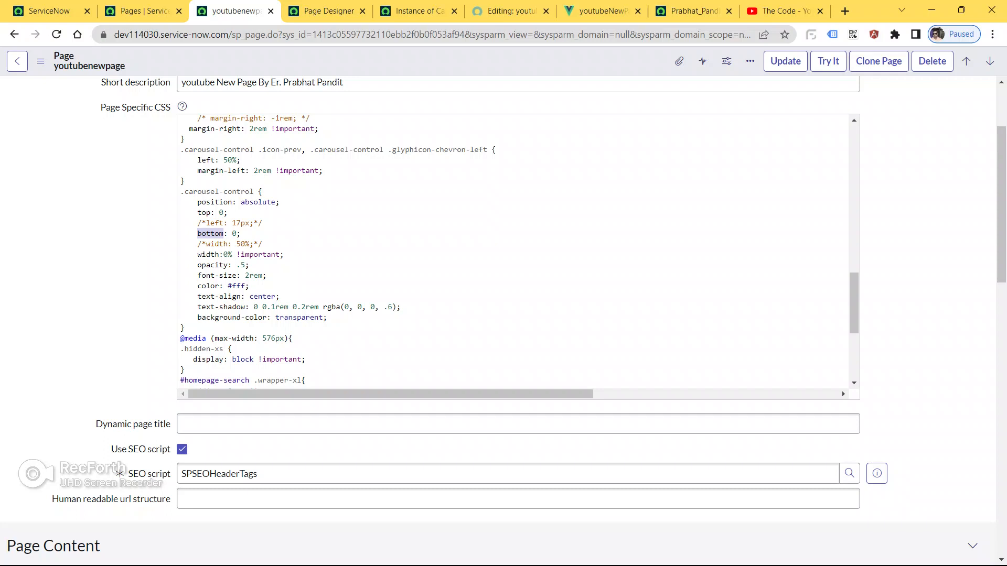
double_click(208, 255)
double_click(225, 255)
click(254, 275)
double_click(238, 286)
double_click(262, 297)
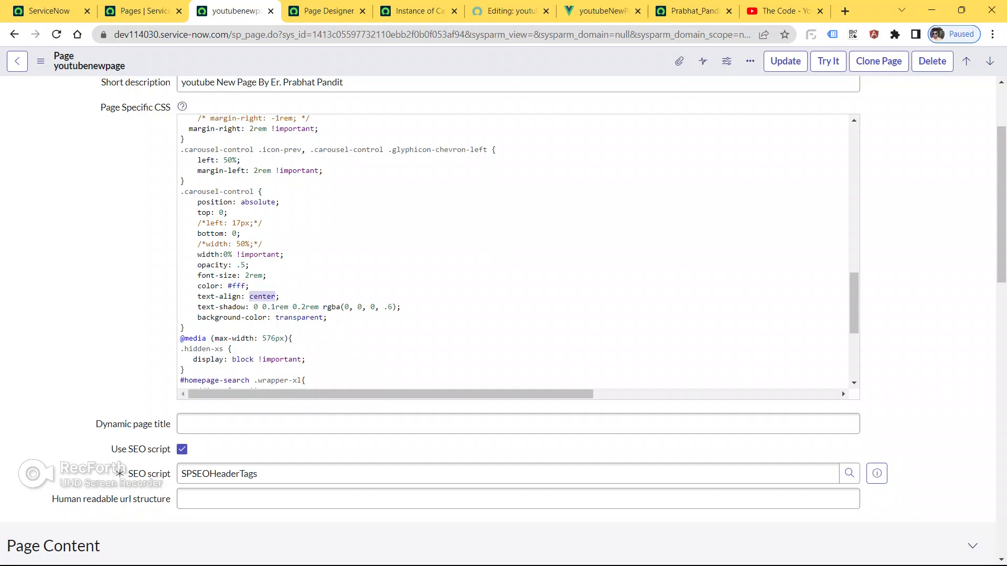
scroll(518, 250, up, 3)
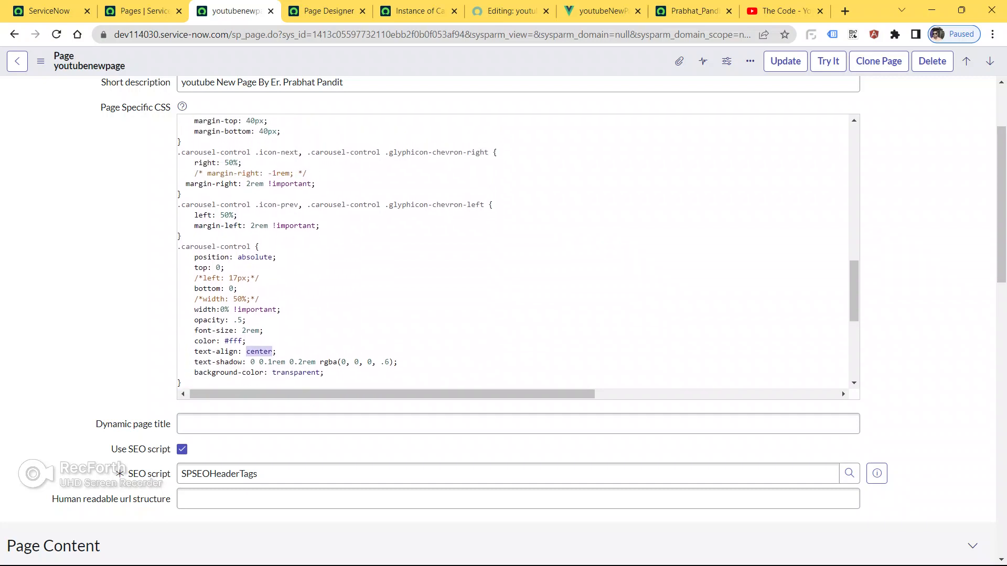
drag(389, 152, 488, 152)
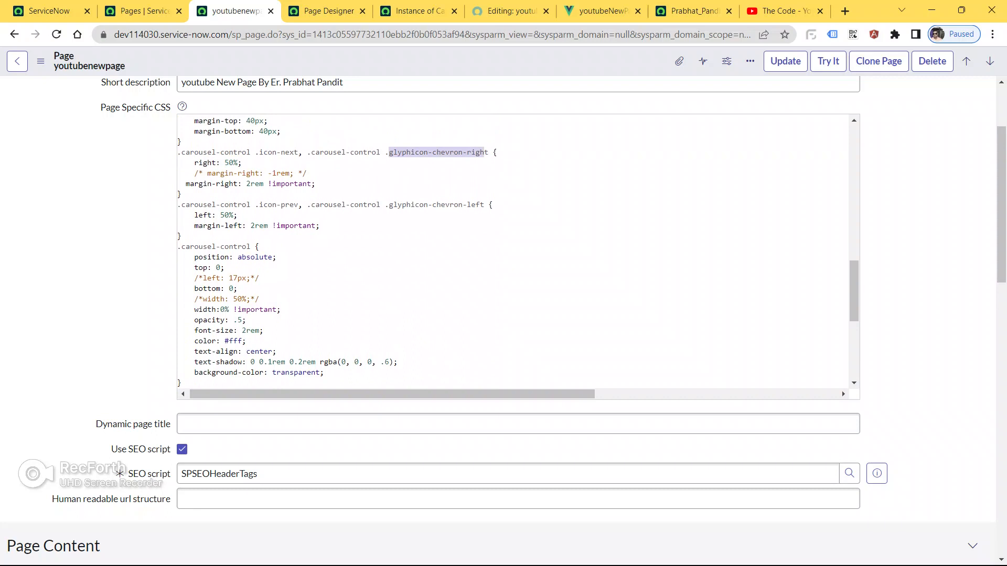
drag(388, 204, 483, 205)
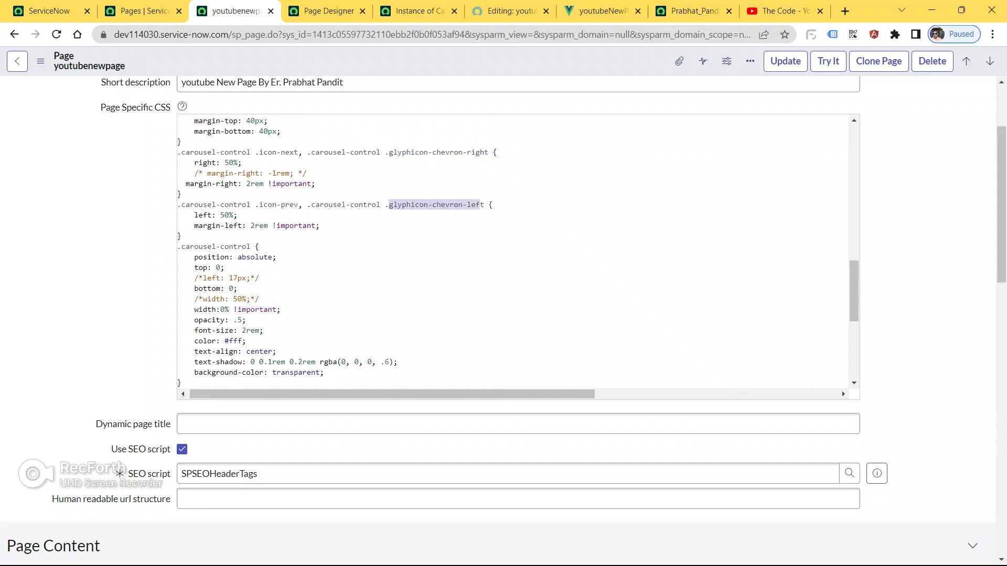
double_click(252, 184)
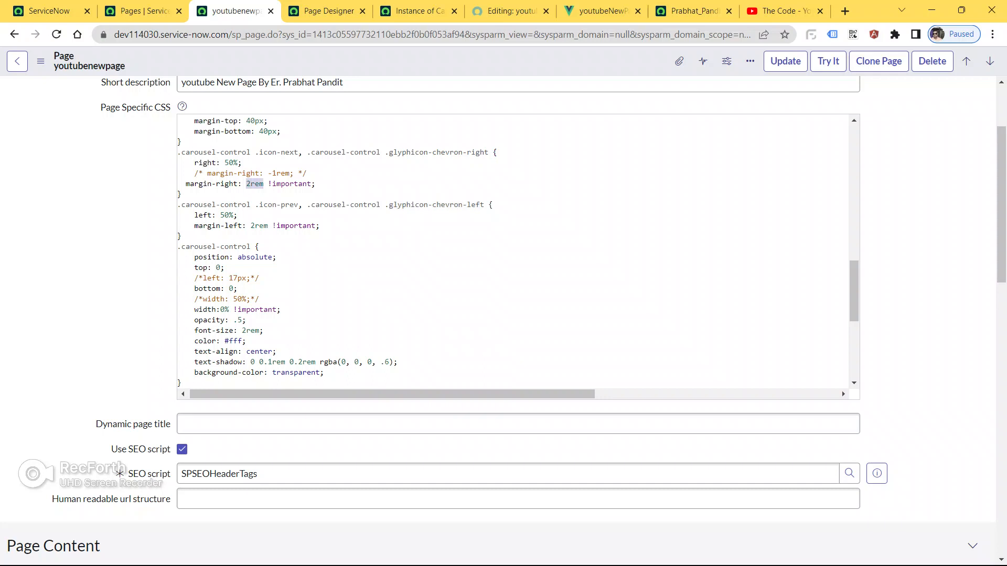
double_click(258, 226)
Save the youtubenewpage record, and reload the youtubesr portal page to check the carousel's arrow positions.
right_click(426, 57)
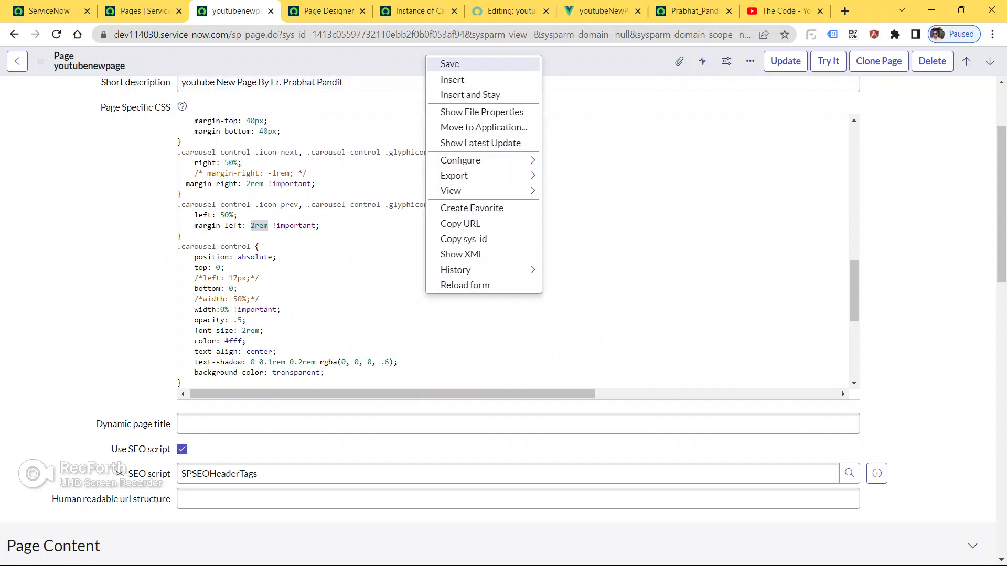
click(449, 63)
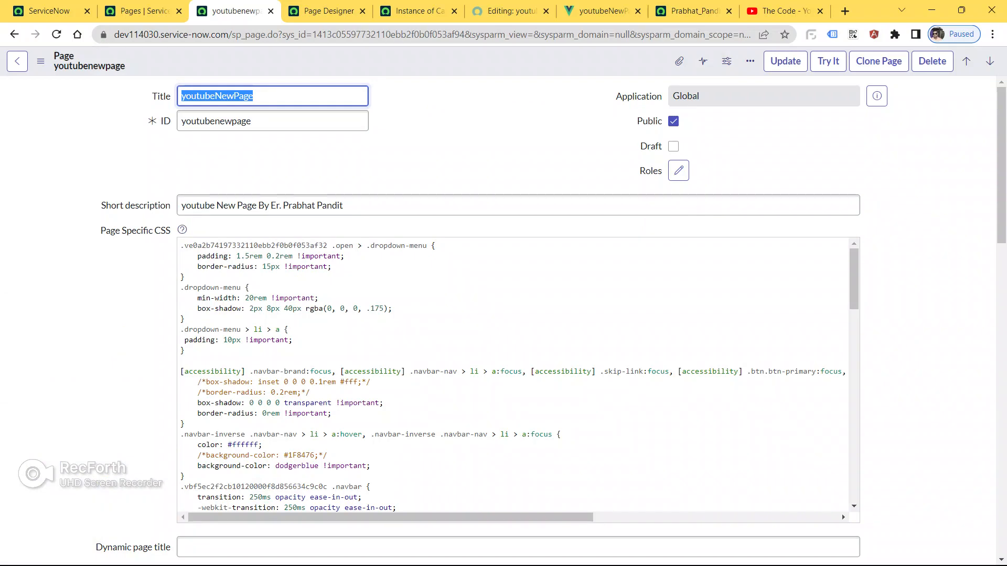
click(602, 11)
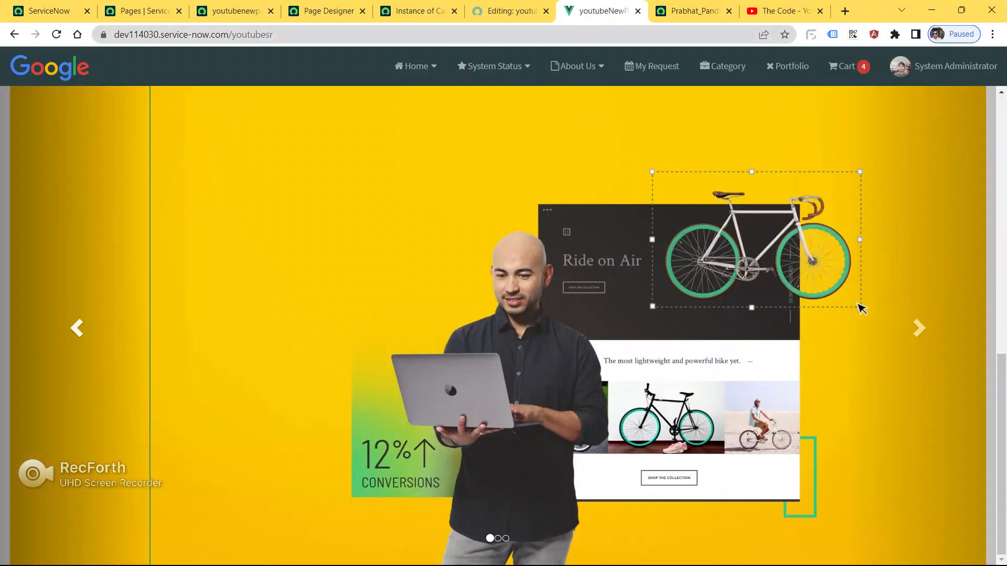
key(ctrl+l)
key(Return)
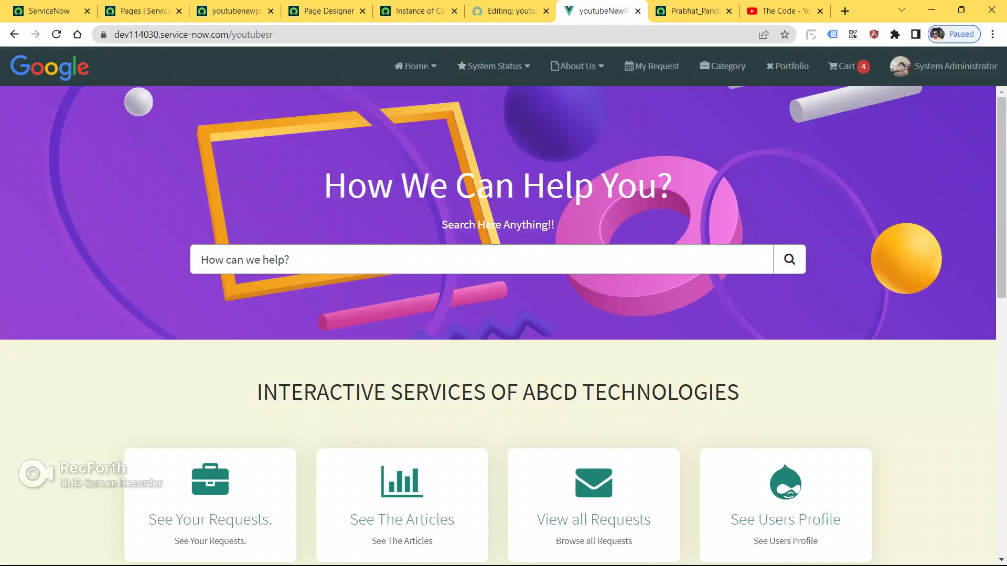
scroll(861, 320, down, 10)
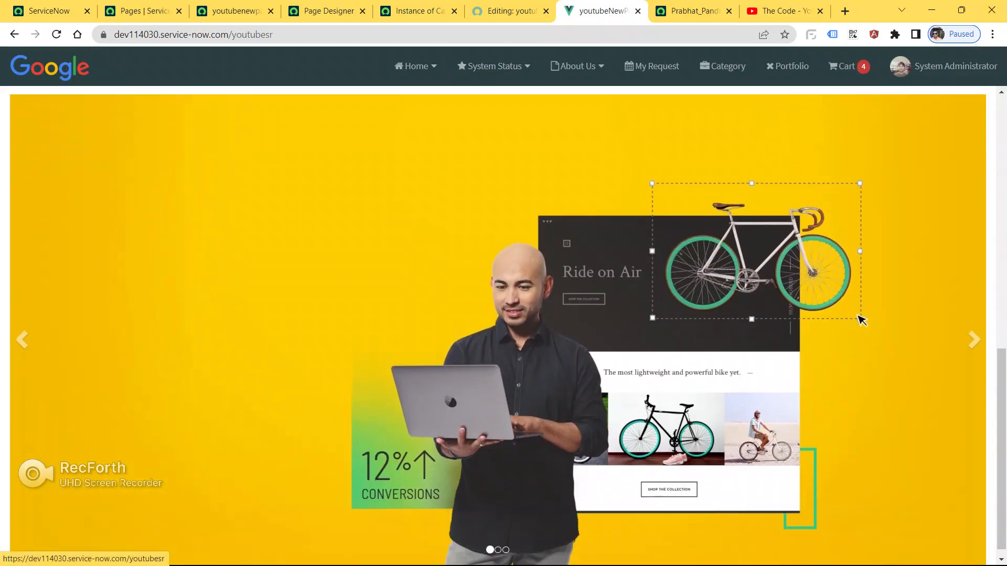
scroll(498, 326, down, 1)
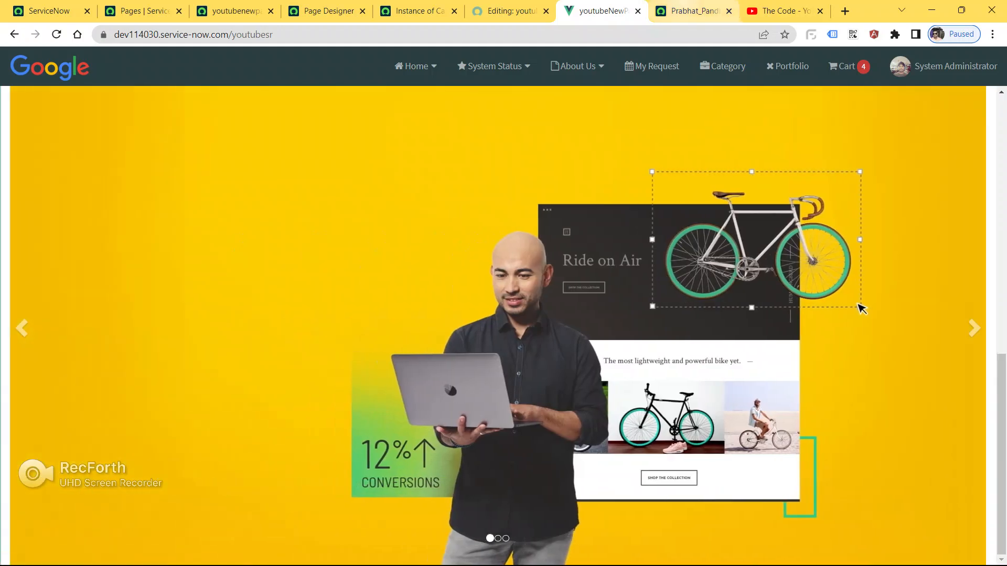
Find the .fluid rule in serviceNow_Portal_CSS.txt in Sublime Text and select the whole block.
mouse_move(703, 556)
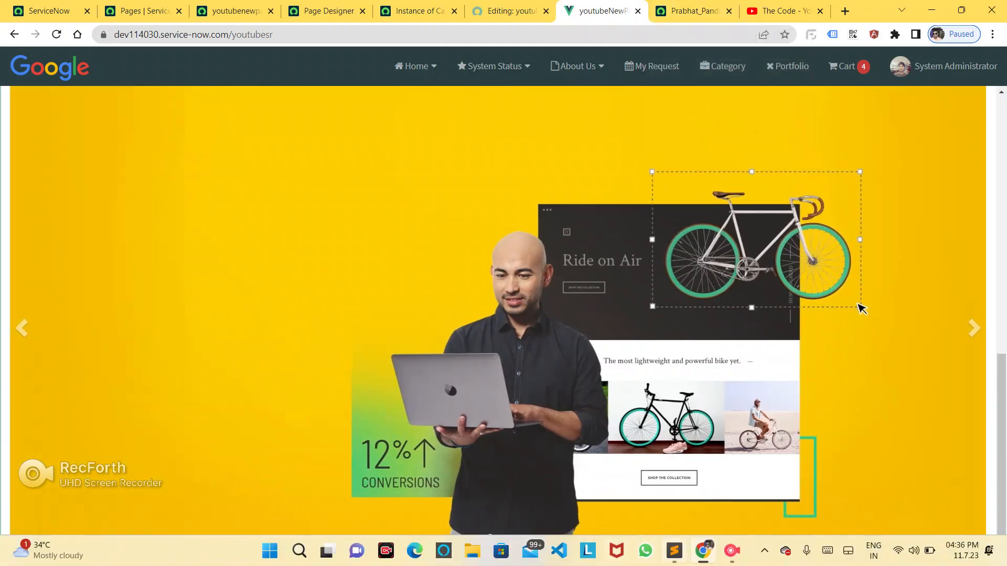
click(674, 551)
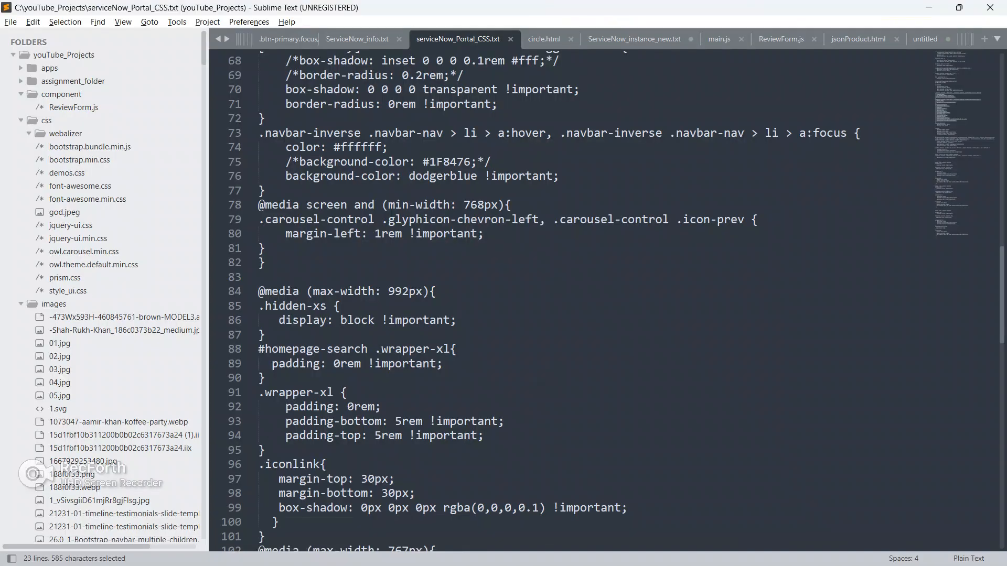
scroll(562, 301, up, 2)
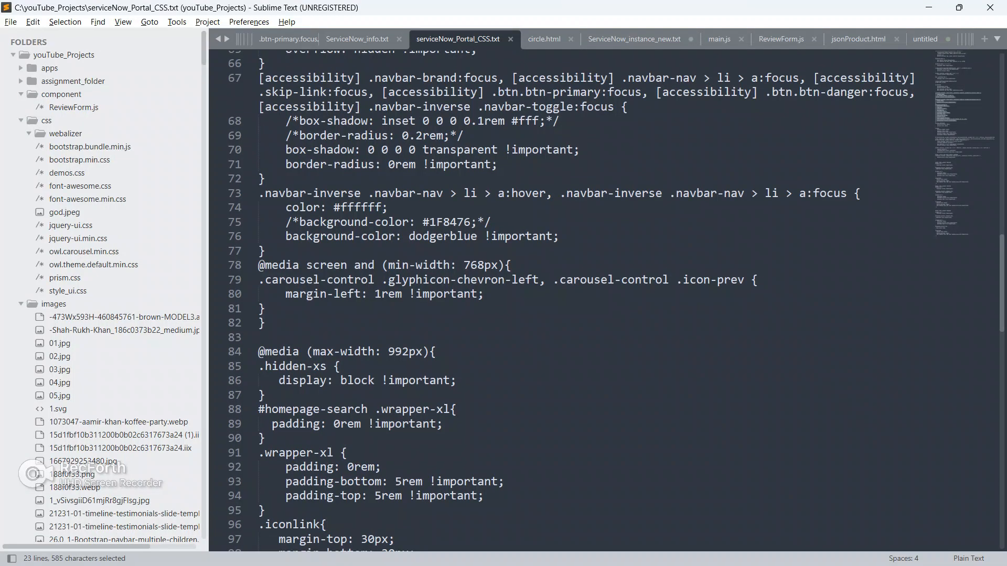
scroll(562, 301, up, 2)
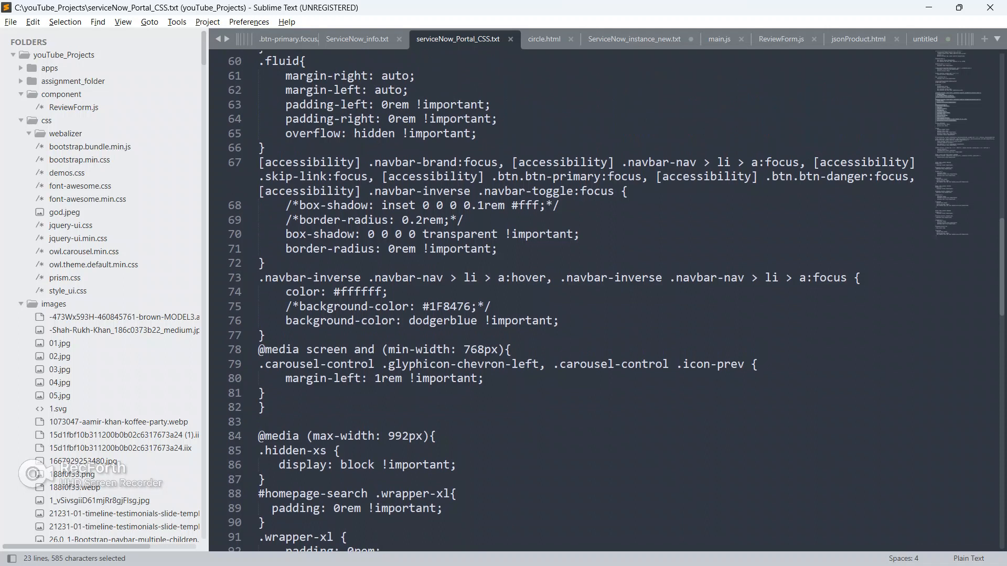
scroll(562, 301, up, 2)
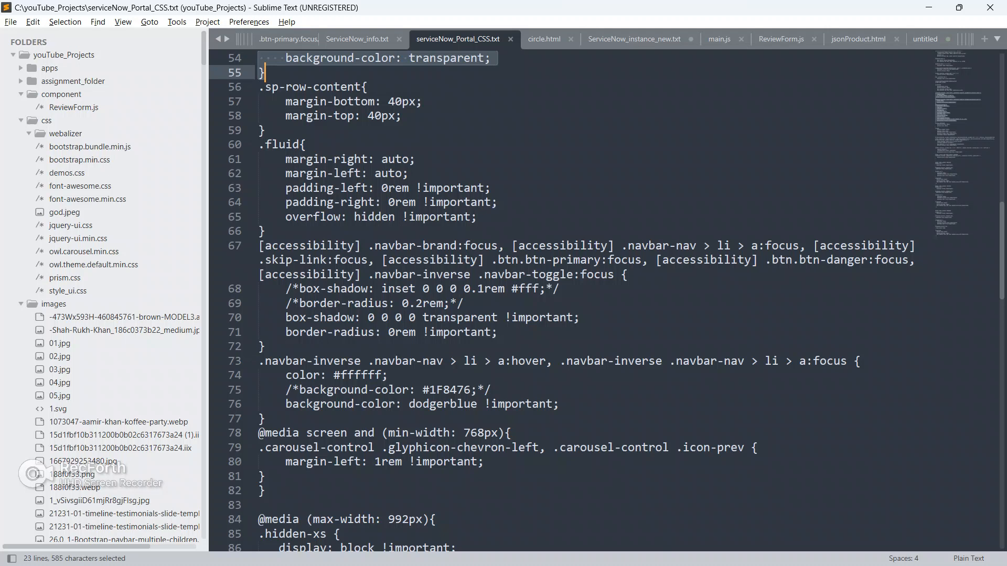
drag(259, 145, 266, 231)
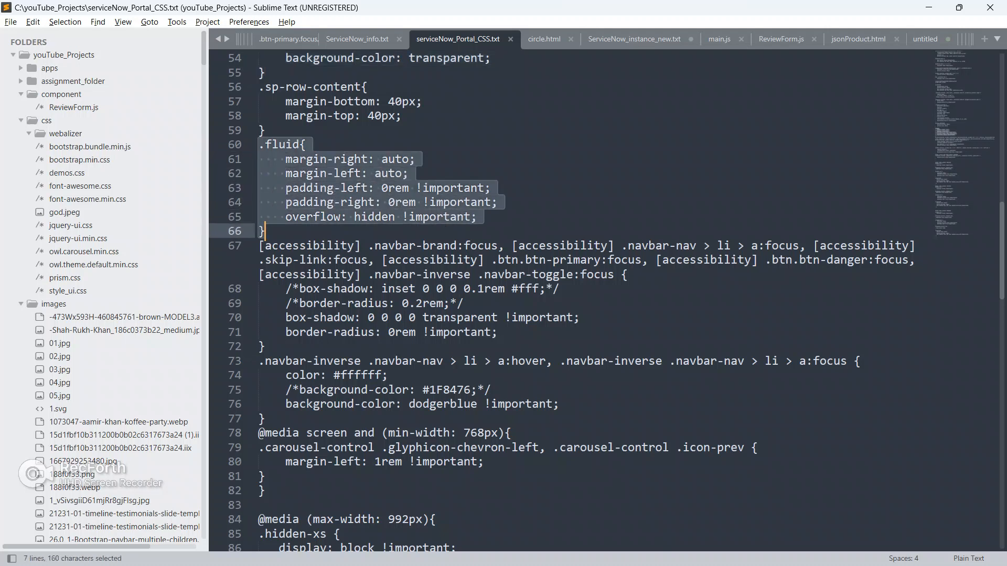
Inspect the carousel image on the reference portal page, and examine the classes of the elements that enclose it.
key(alt+Tab)
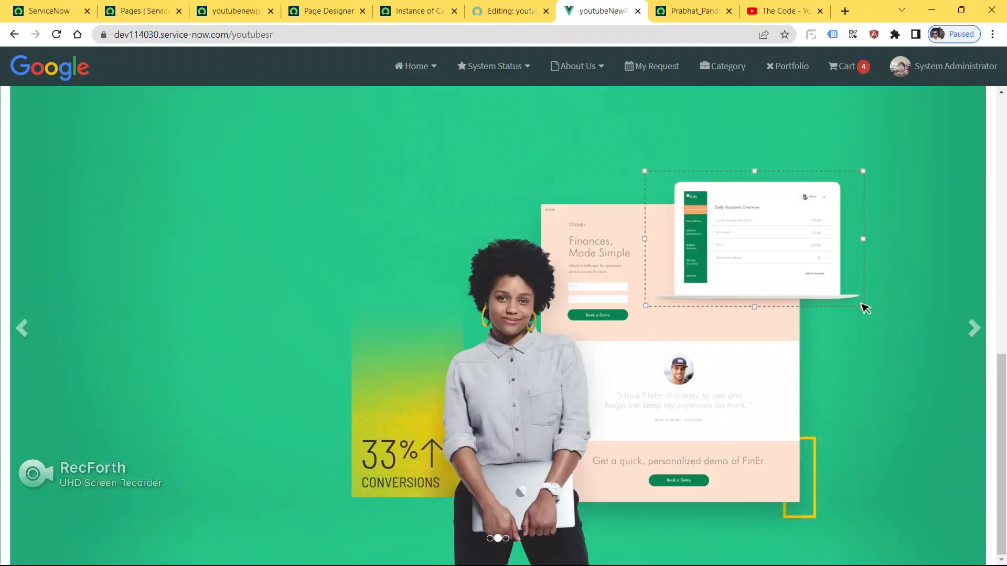
click(686, 11)
right_click(423, 167)
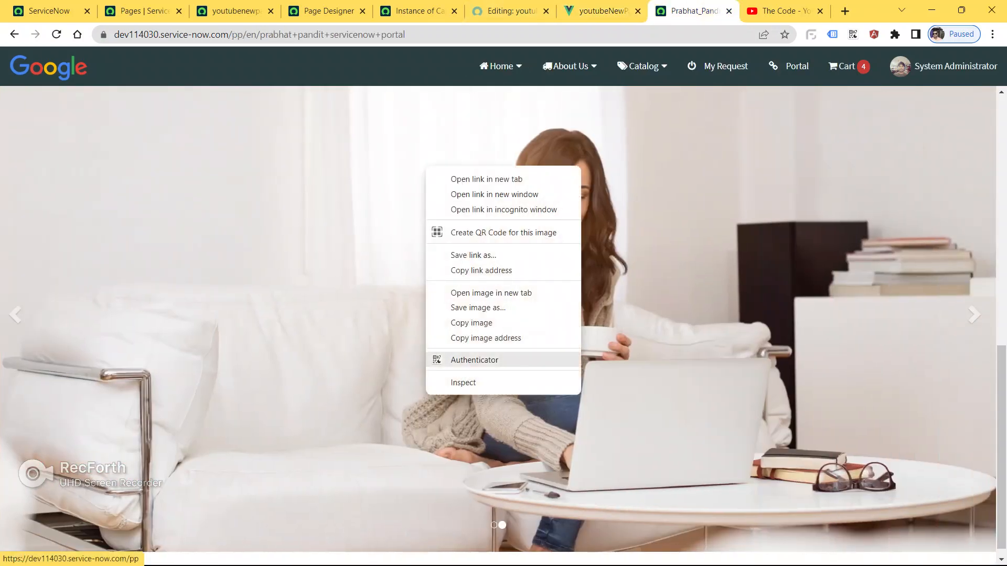
click(451, 382)
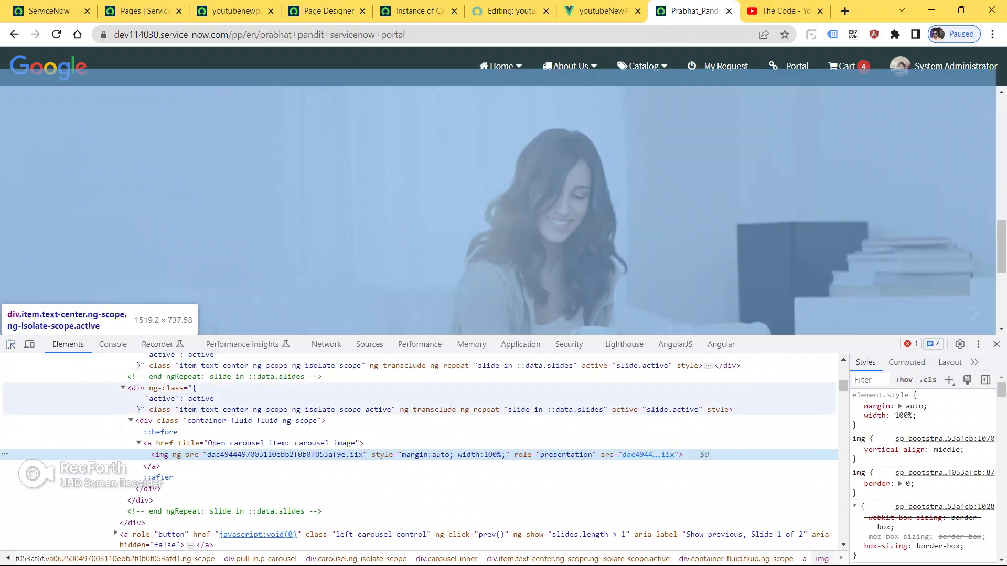
scroll(420, 451, up, 3)
scroll(420, 451, up, 1)
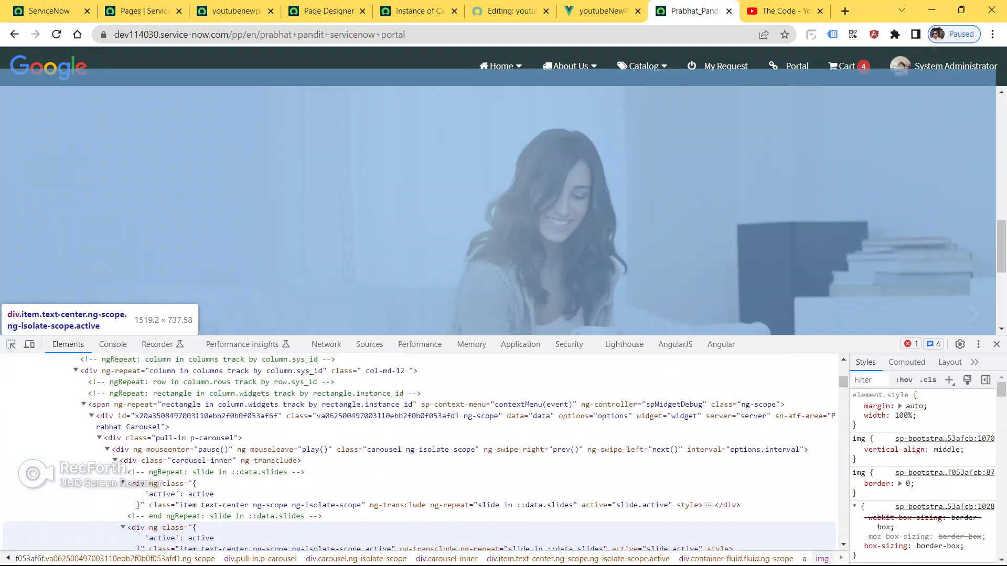
scroll(419, 451, up, 2)
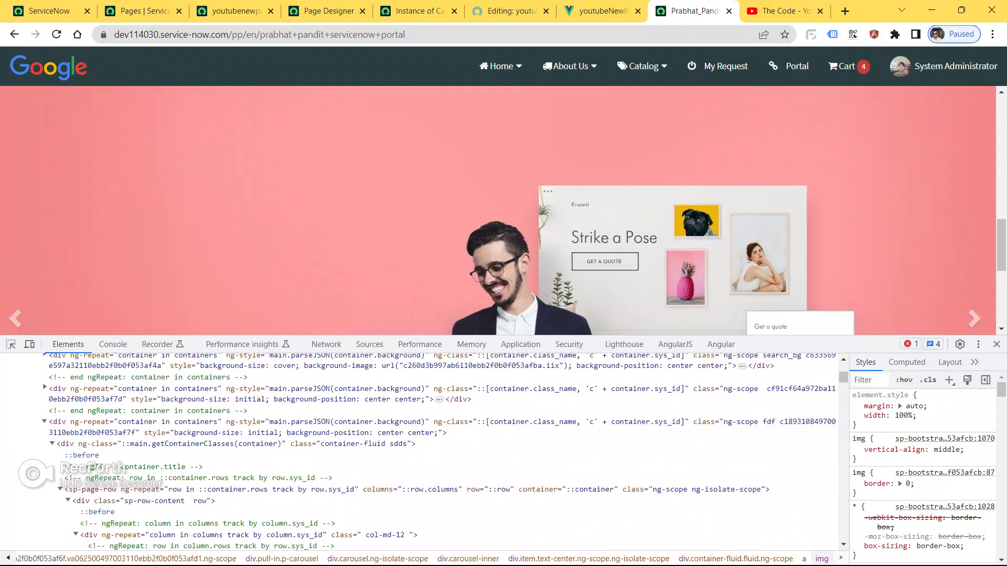
scroll(419, 462, down, 4)
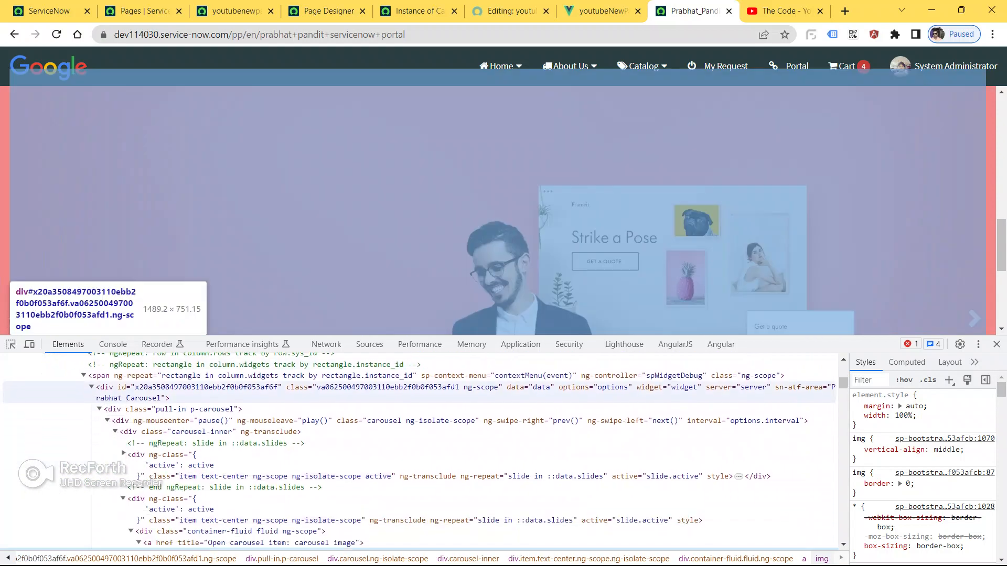
scroll(420, 451, down, 3)
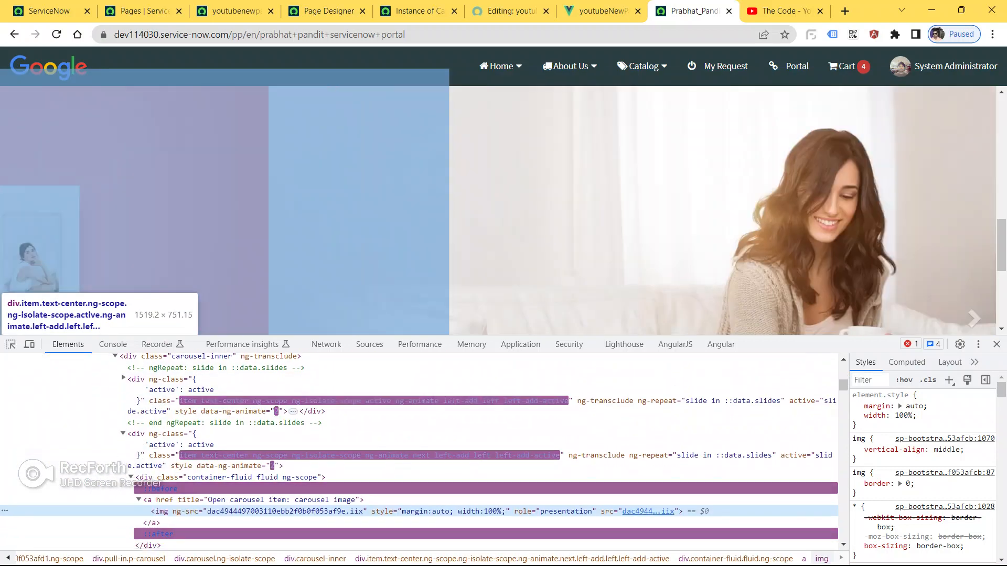
scroll(420, 451, down, 1)
scroll(419, 451, up, 1)
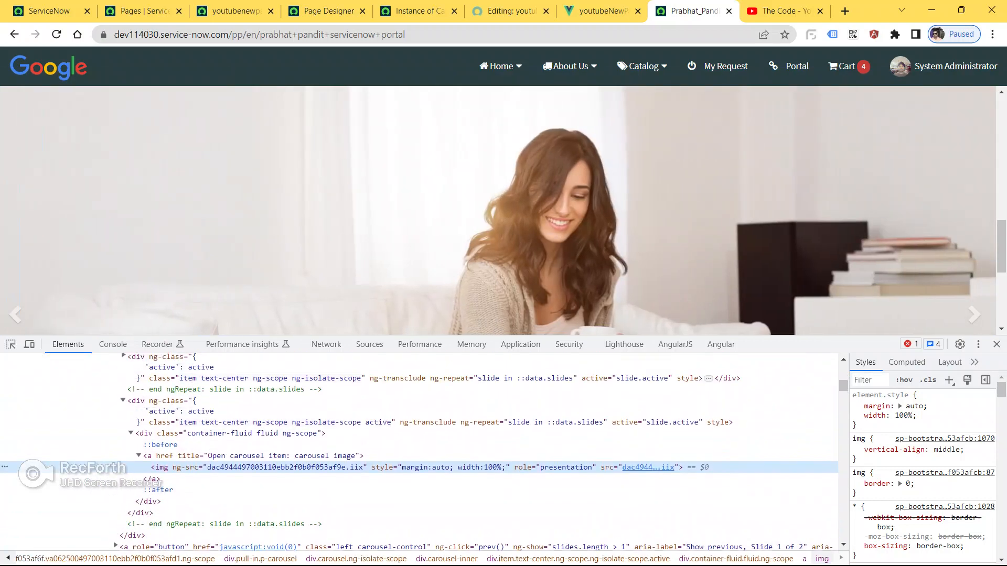
Trace the inspected carousel's parent elements up to the outer container, and check the .fluid rule in Sublime Text.
scroll(420, 451, up, 1)
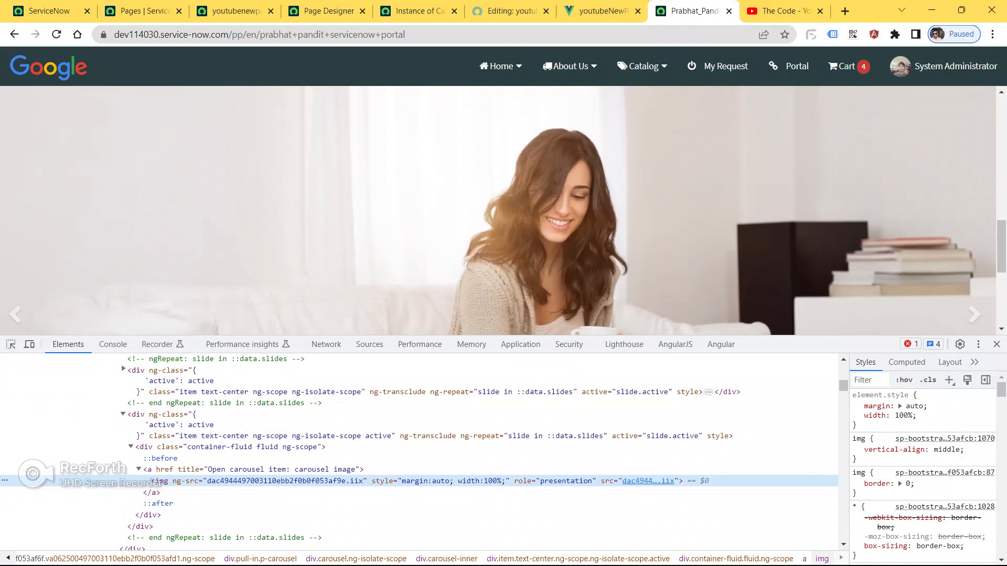
scroll(419, 450, up, 4)
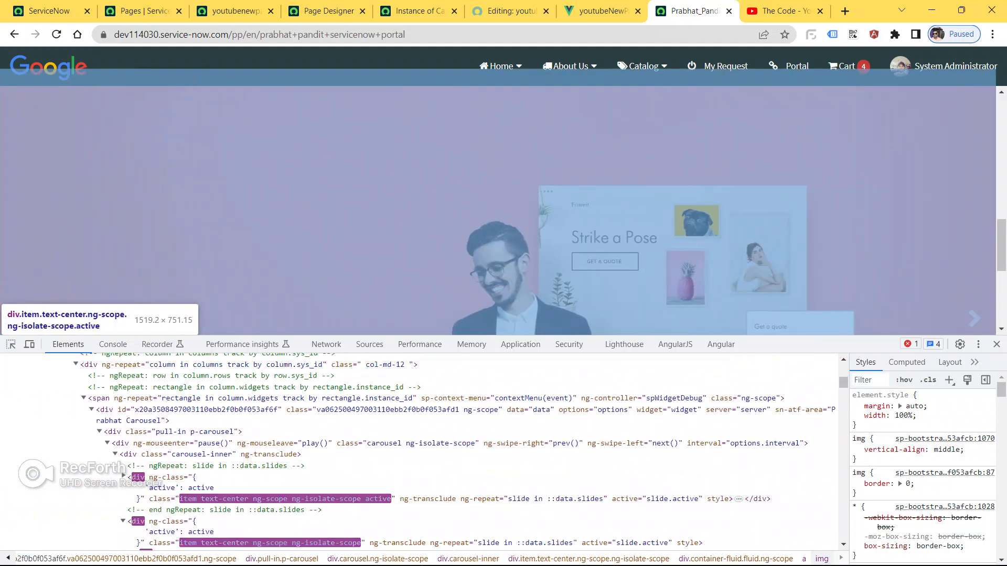
scroll(105, 467, up, 1)
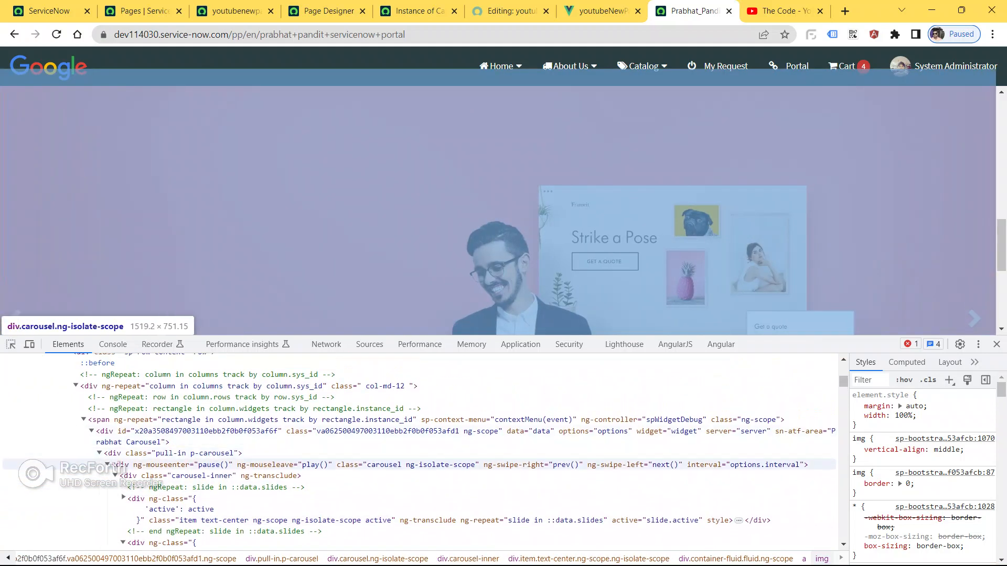
scroll(107, 465, up, 2)
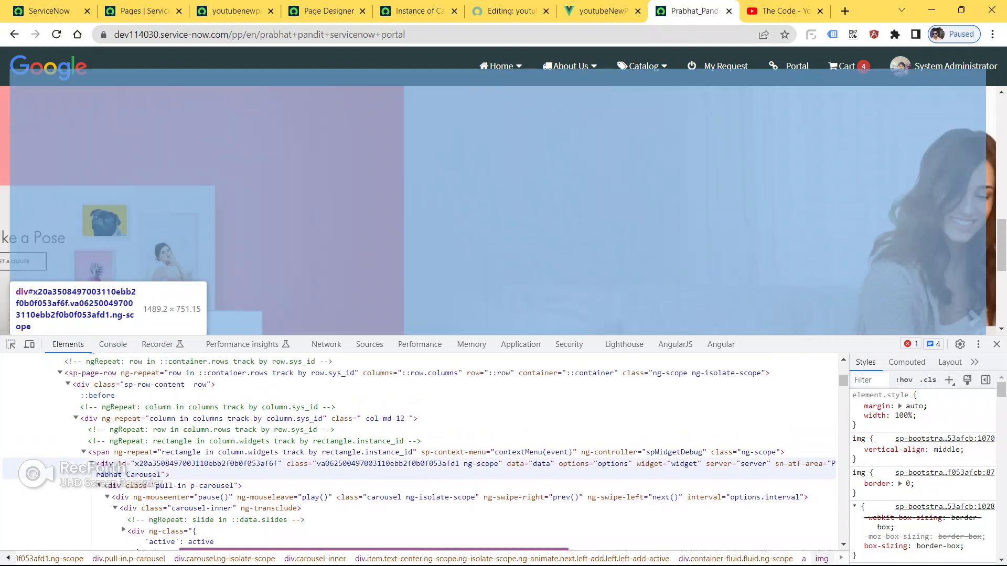
scroll(107, 465, up, 1)
scroll(419, 495, up, 1)
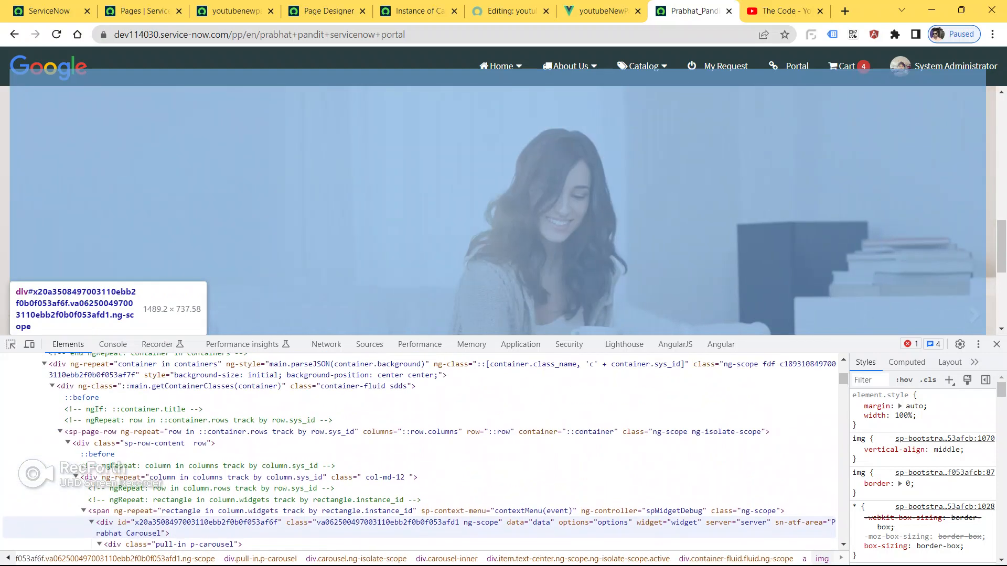
key(alt+Tab)
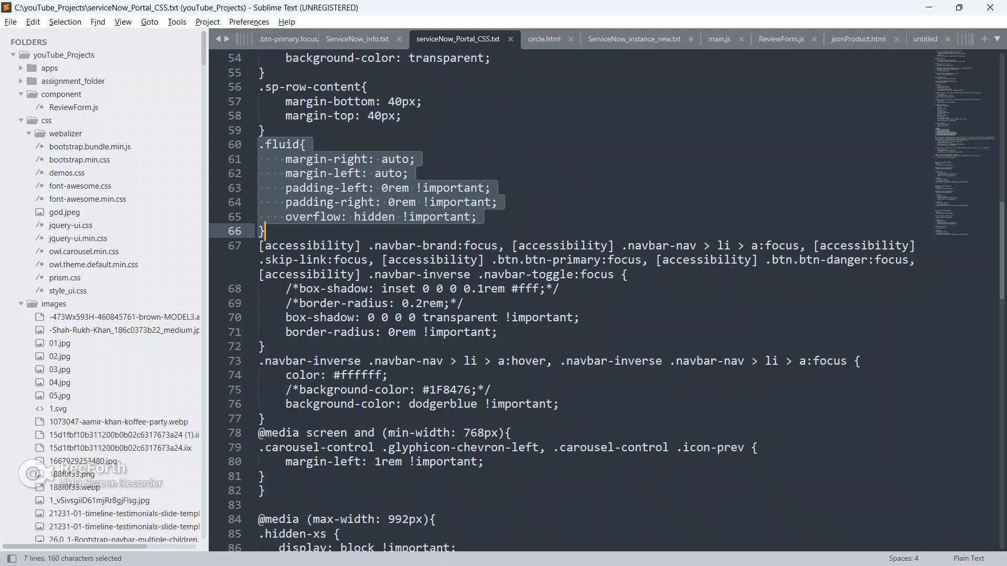
click(498, 202)
key(alt+Tab)
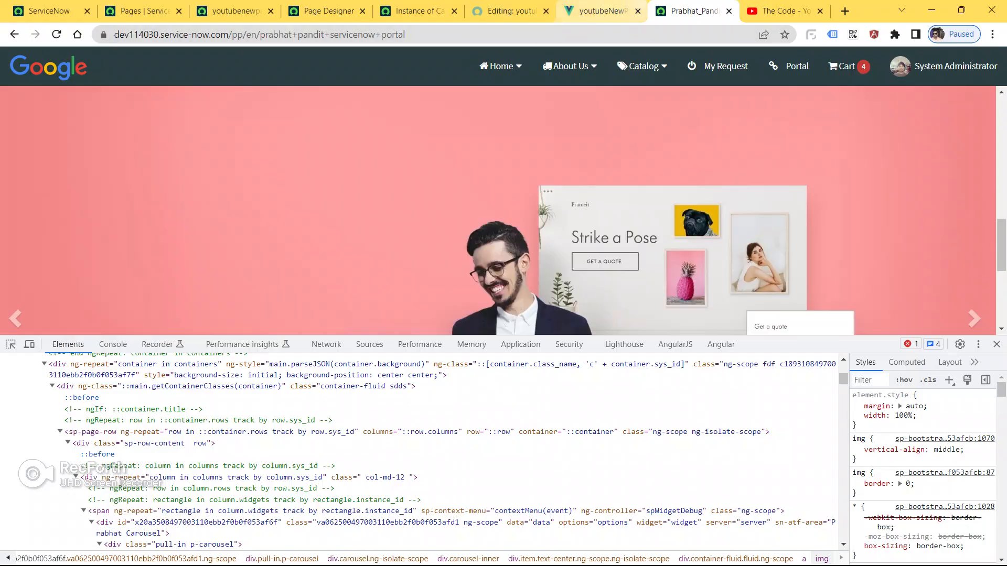
Search the Page Designer's widgets for pra, and open the reference portal's carousel widget for editing.
click(417, 11)
key(ctrl+shift+Tab)
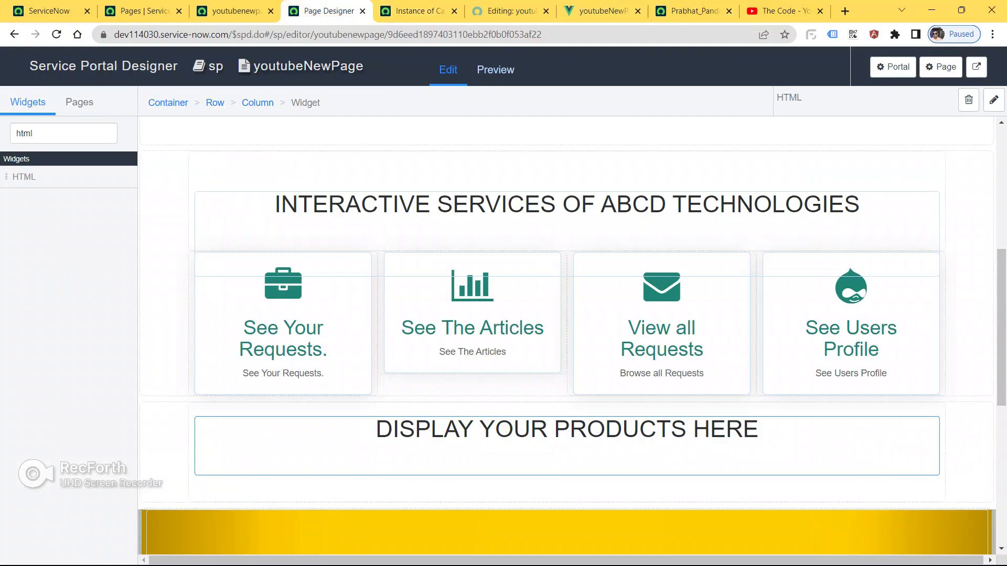
double_click(28, 133)
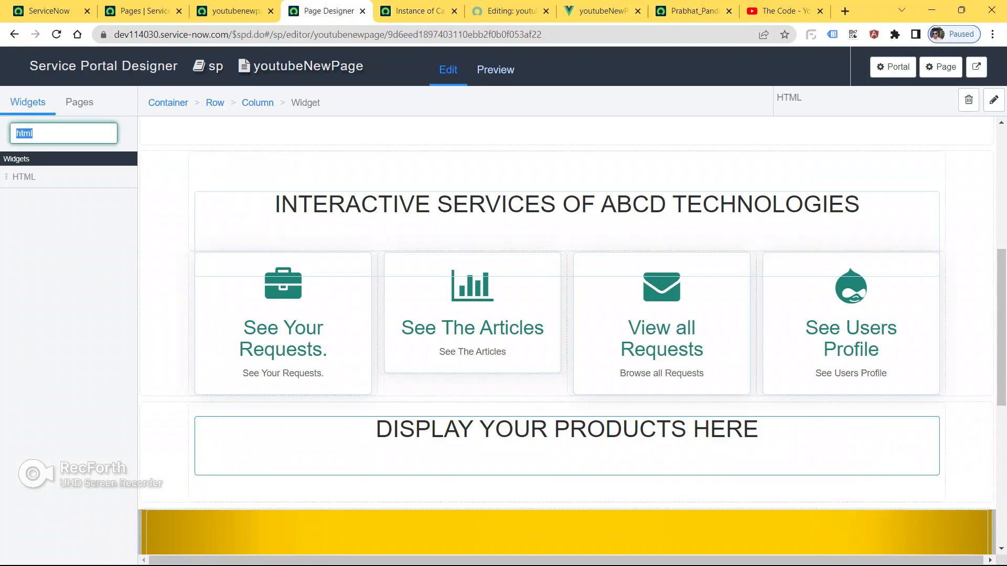
text(pra)
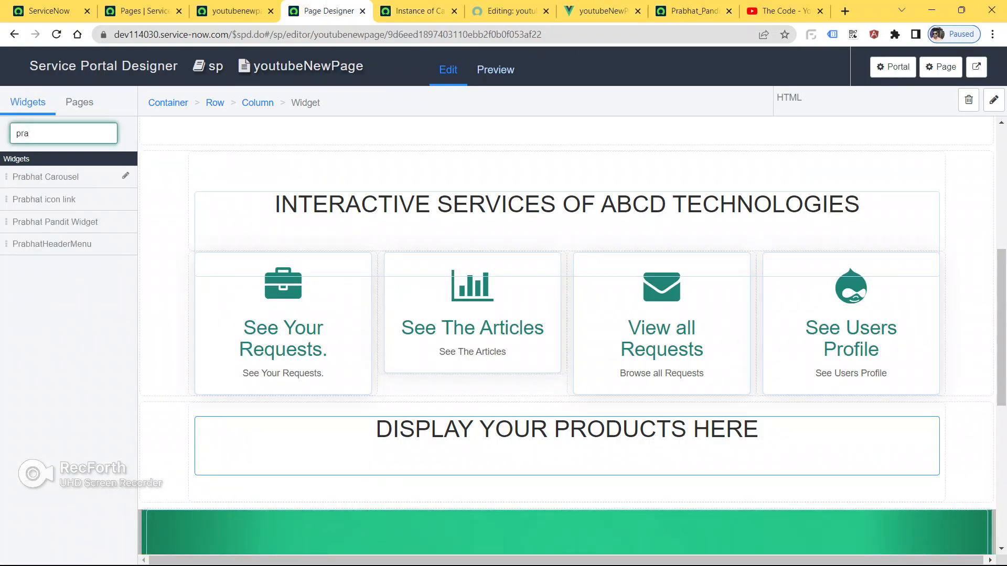
click(126, 175)
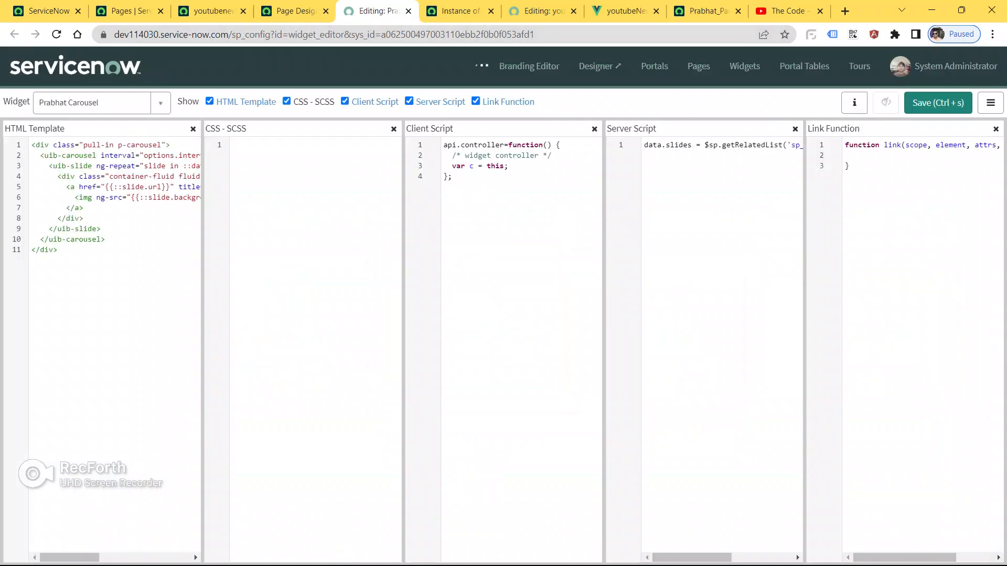
Find the fluid class on the container-fluid div in the reference widget's HTML Template, and close that widget's editor.
scroll(114, 346, right, 2)
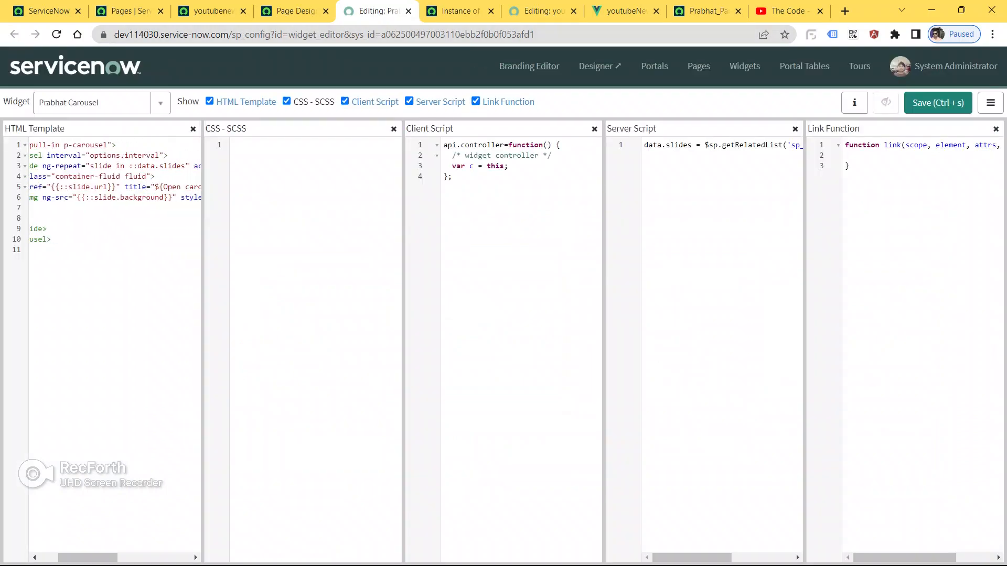
scroll(114, 346, left, 1)
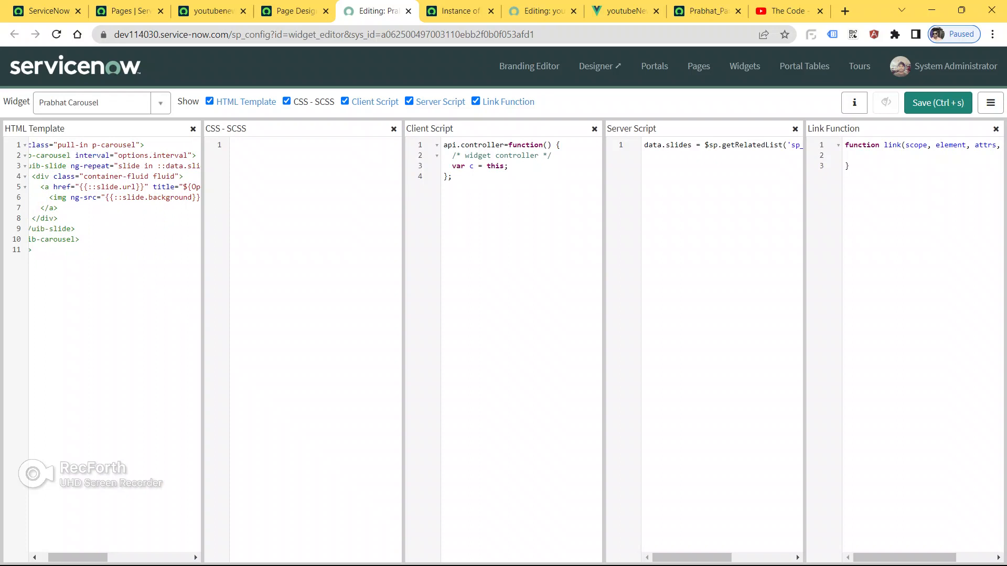
double_click(163, 176)
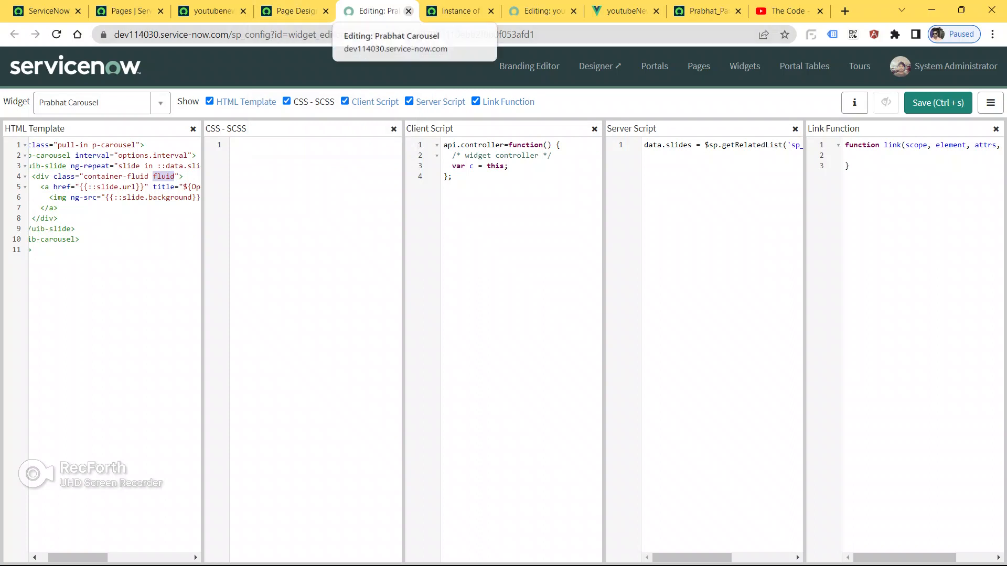
click(295, 10)
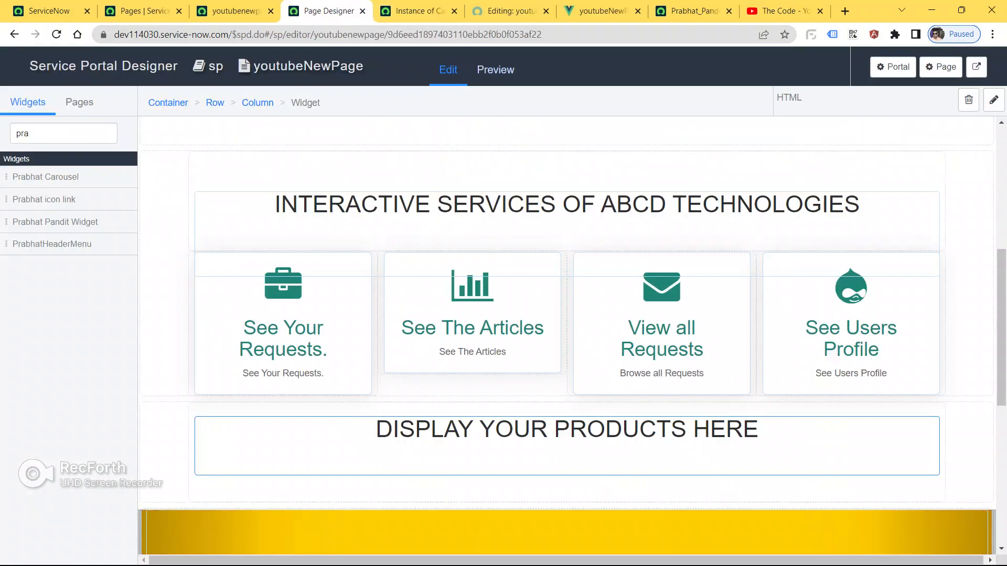
Search the Page Designer's widgets for you, and open the youtube_carousel widget for editing.
double_click(22, 133)
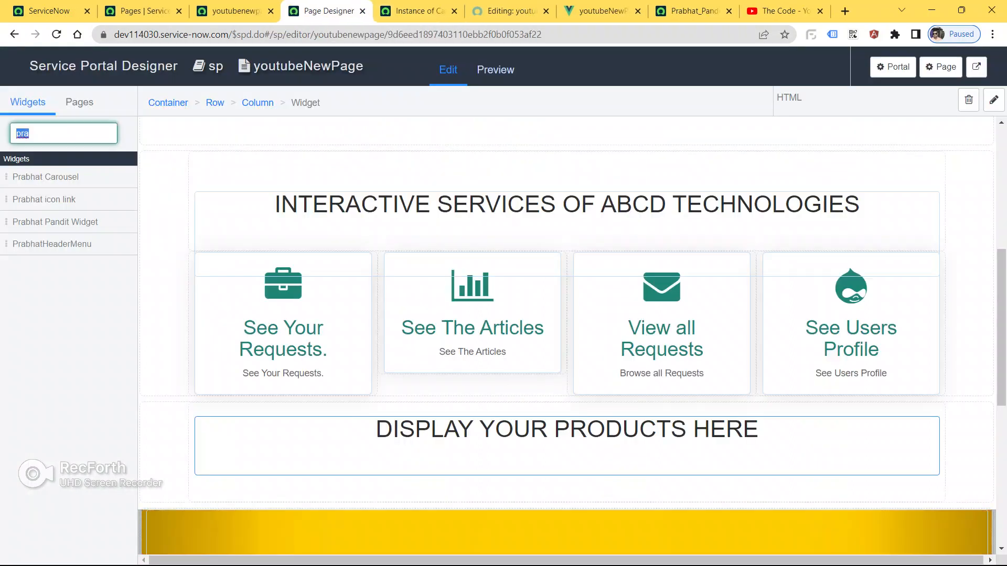
text(you)
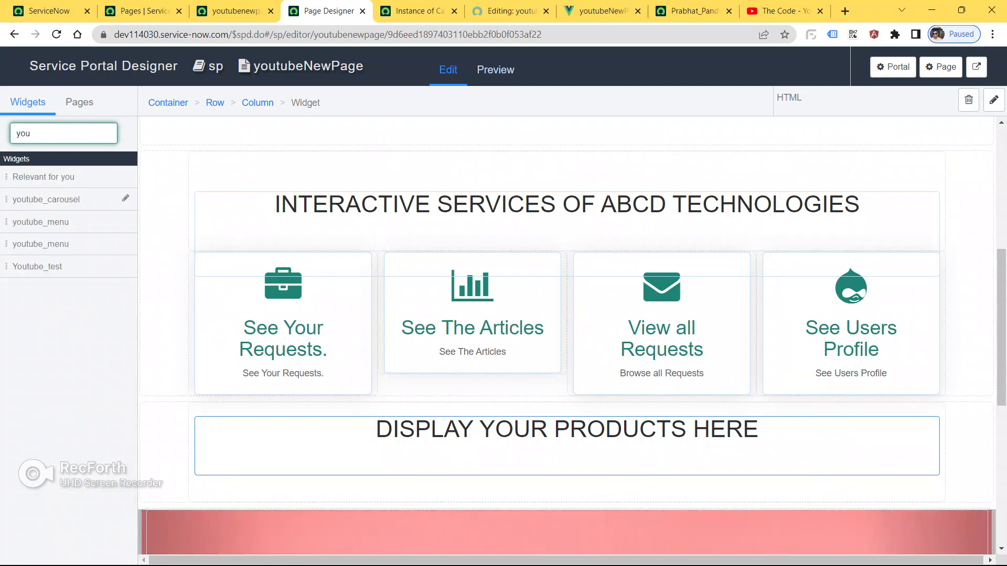
click(125, 198)
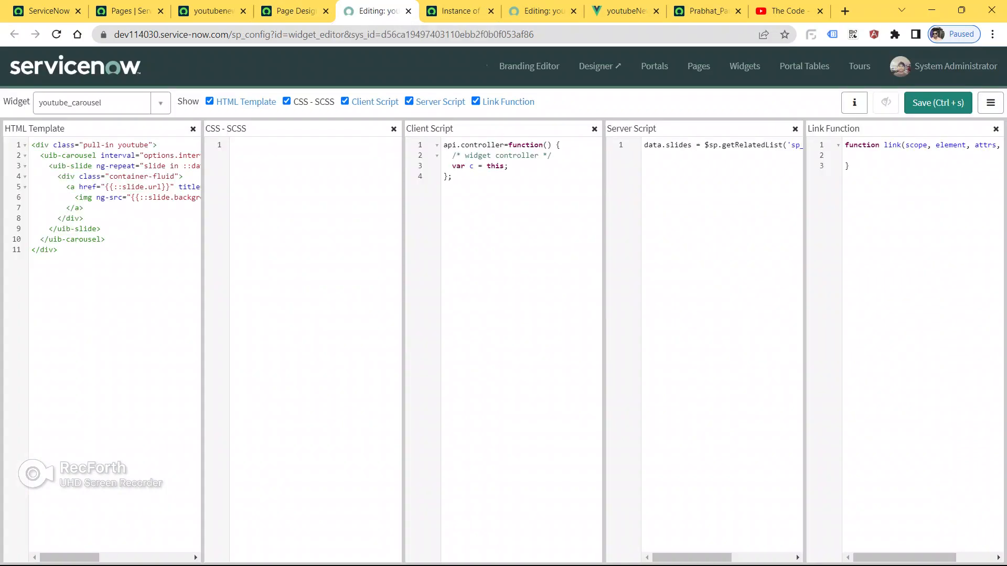
Add the class fluid to the container-fluid div in youtube_carousel's HTML Template, then save the widget and close its editor.
scroll(114, 210, right, 1)
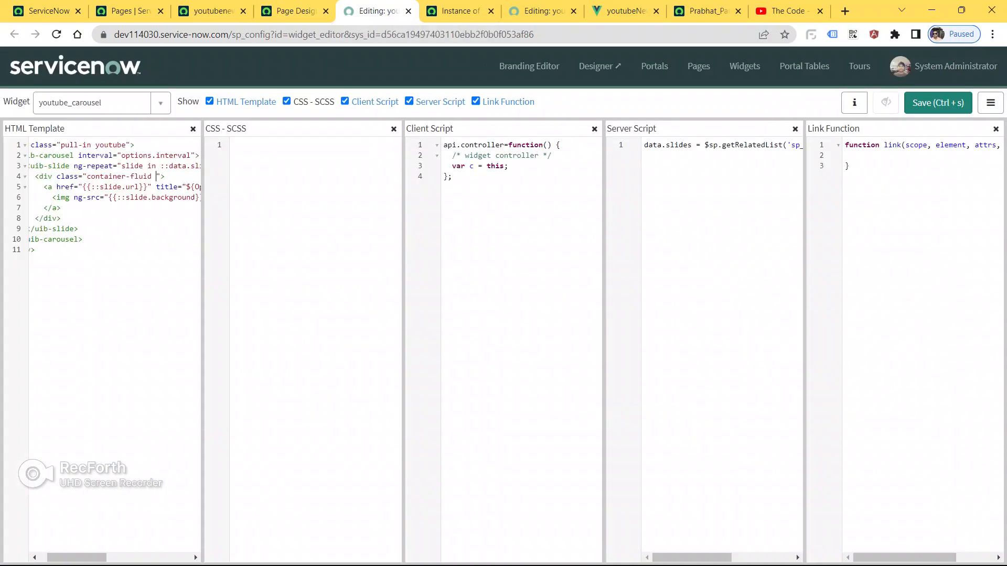
text(fluid)
drag(87, 176, 152, 176)
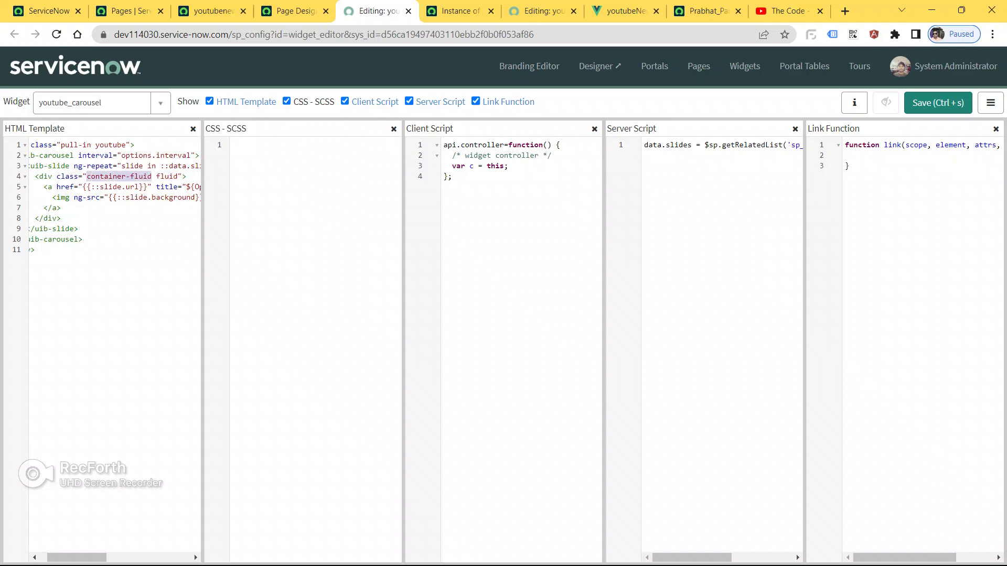
double_click(166, 177)
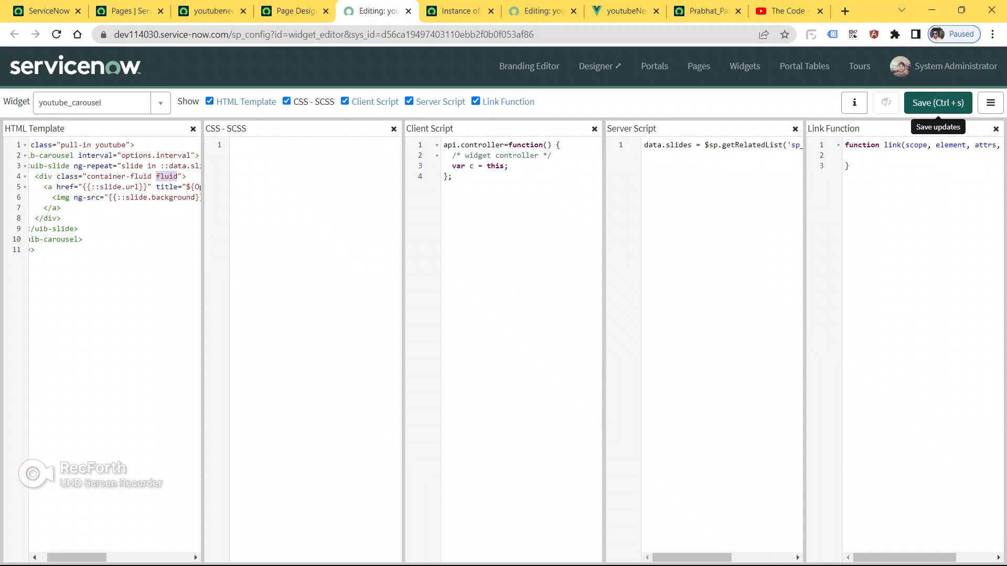
click(938, 104)
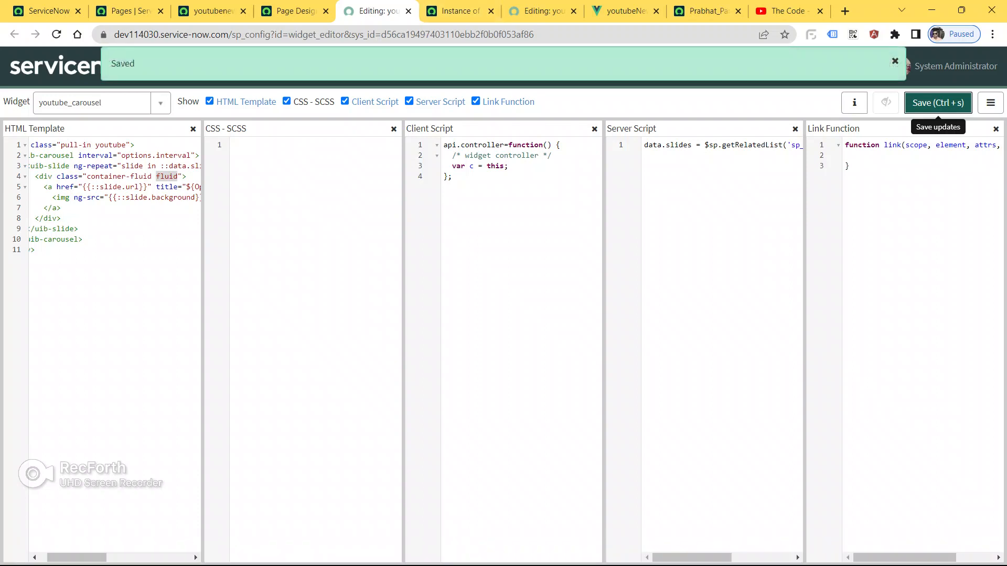
click(409, 11)
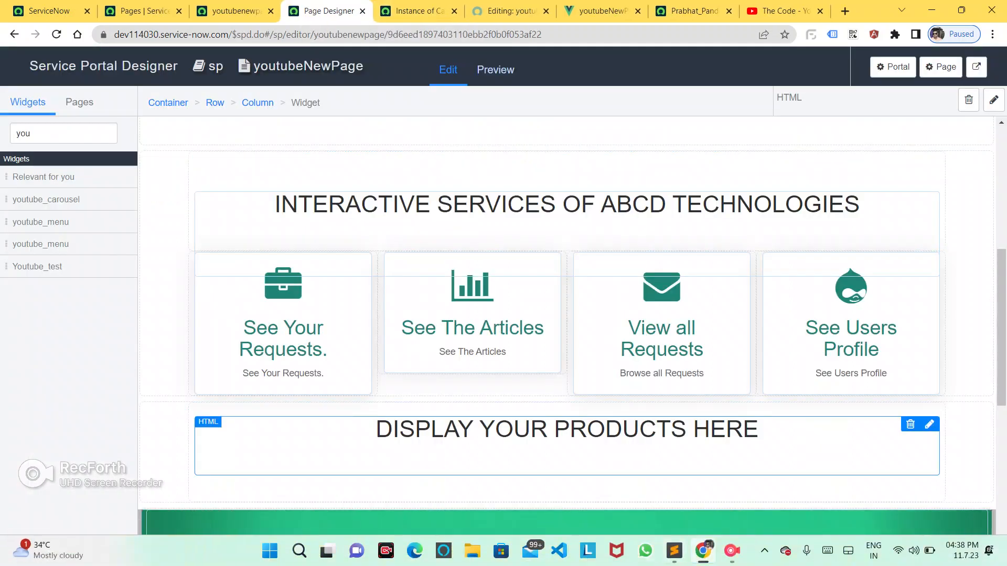
Copy the whole .fluid rule from serviceNow_Portal_CSS.txt in Sublime Text, and return to the browser.
click(674, 550)
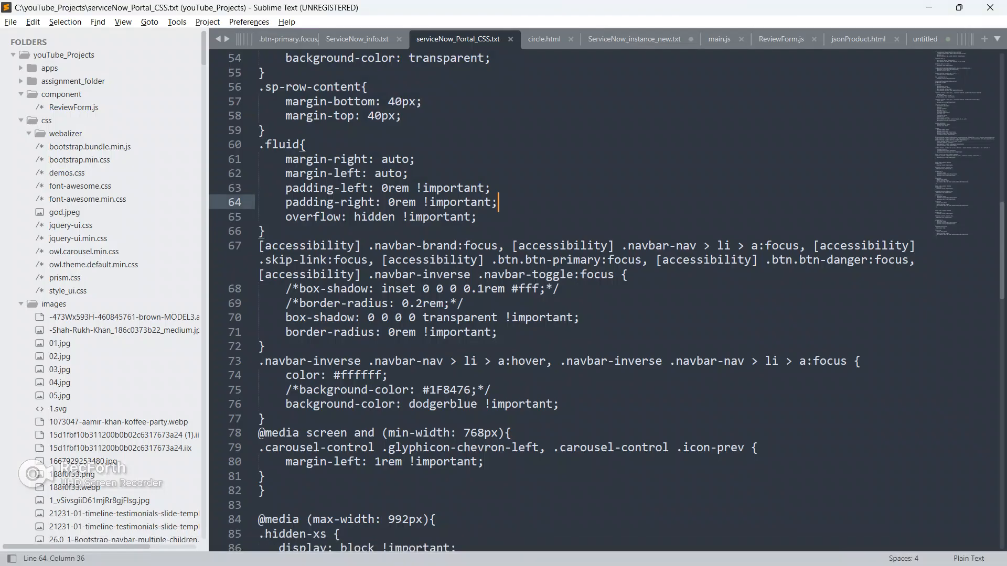
drag(258, 145, 266, 231)
key(ctrl+c)
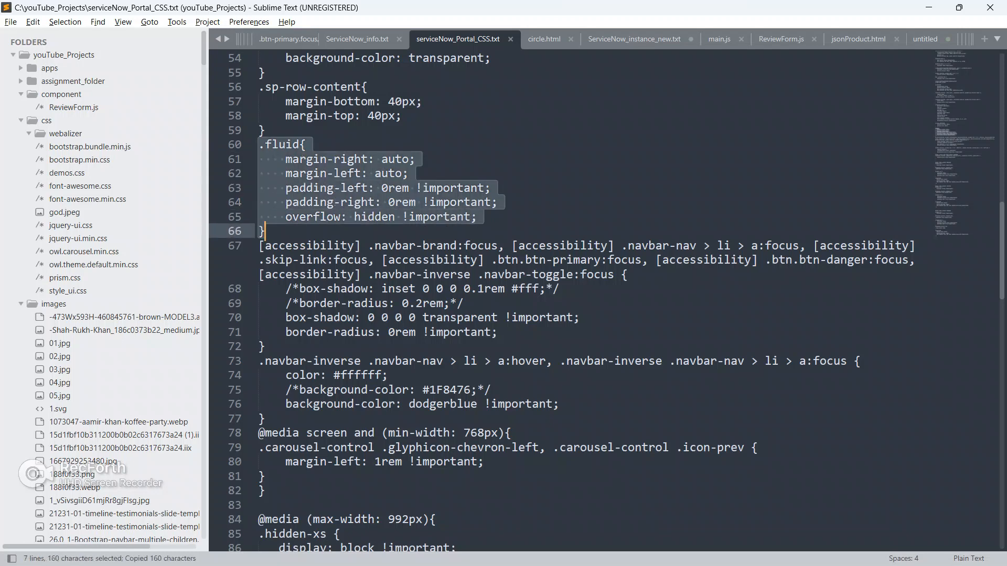
click(928, 8)
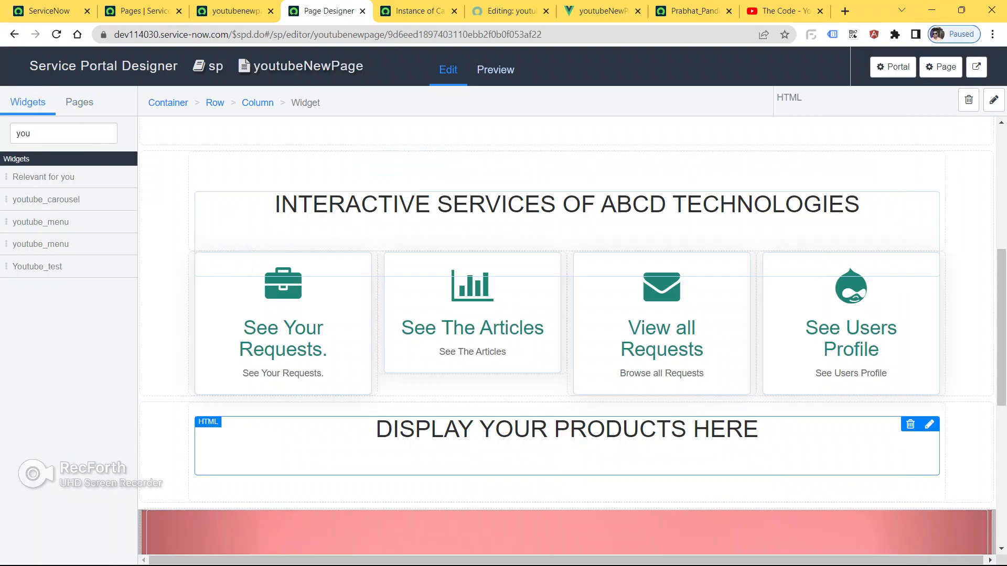
click(235, 11)
scroll(519, 375, down, 8)
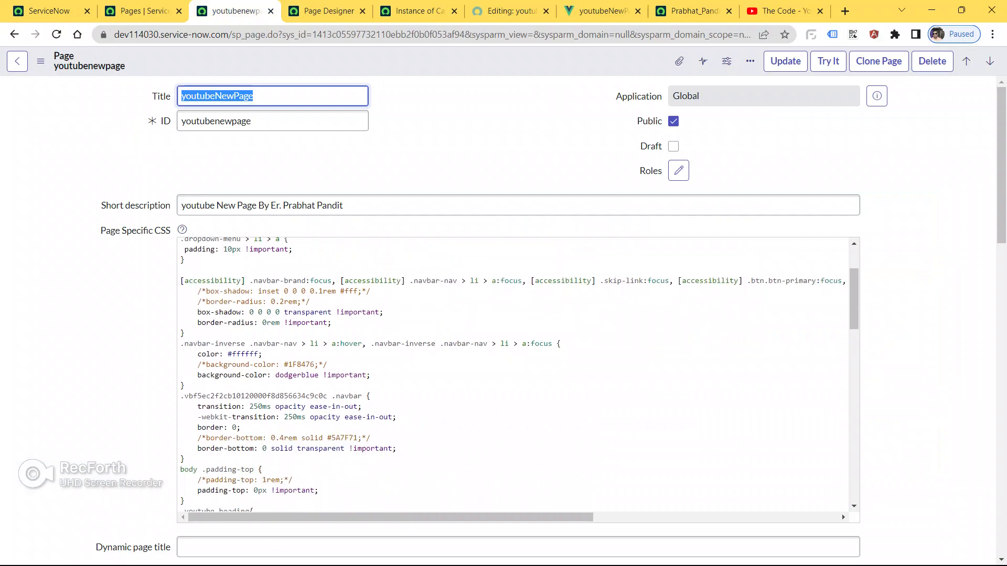
scroll(519, 375, down, 10)
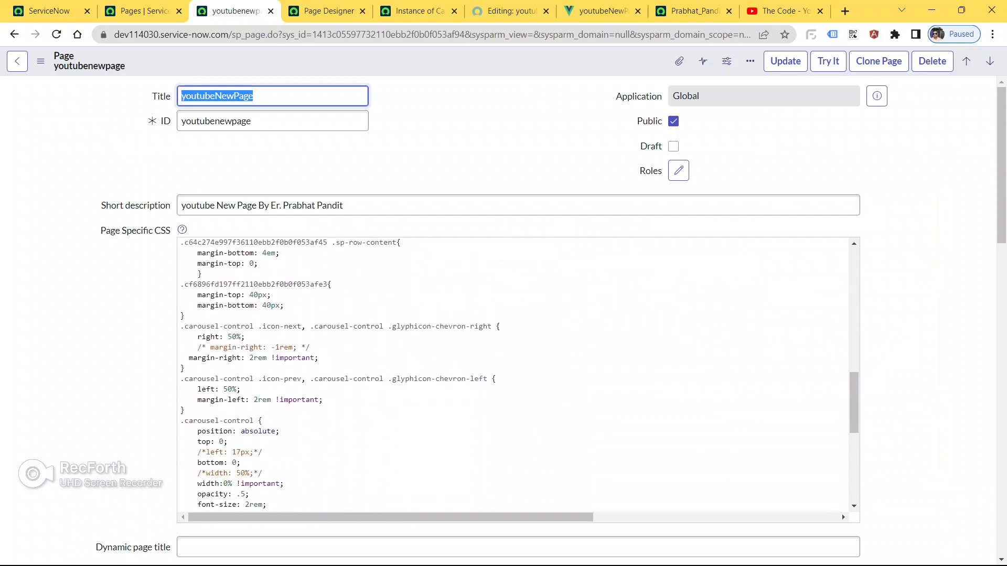
scroll(519, 375, down, 1)
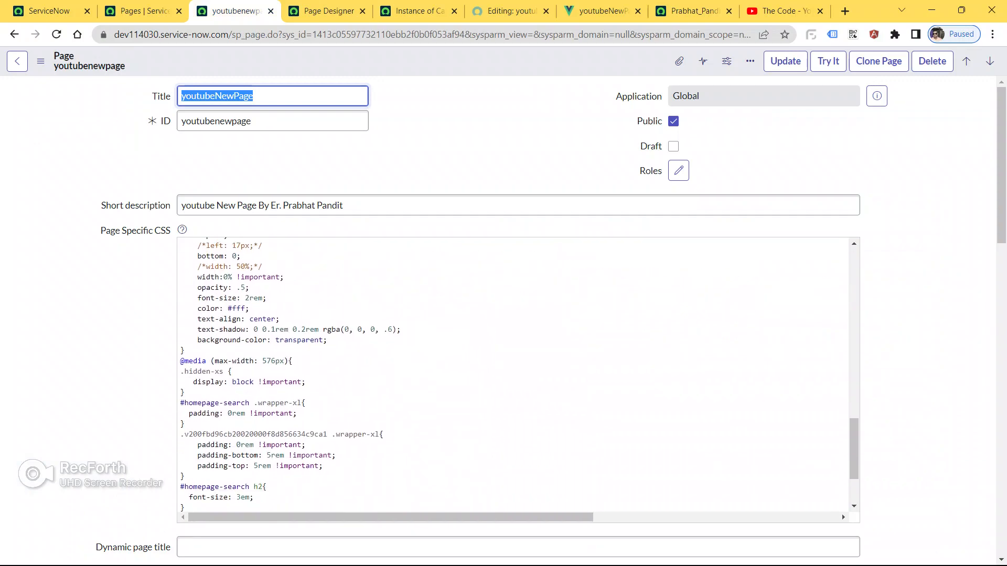
click(185, 351)
key(Return)
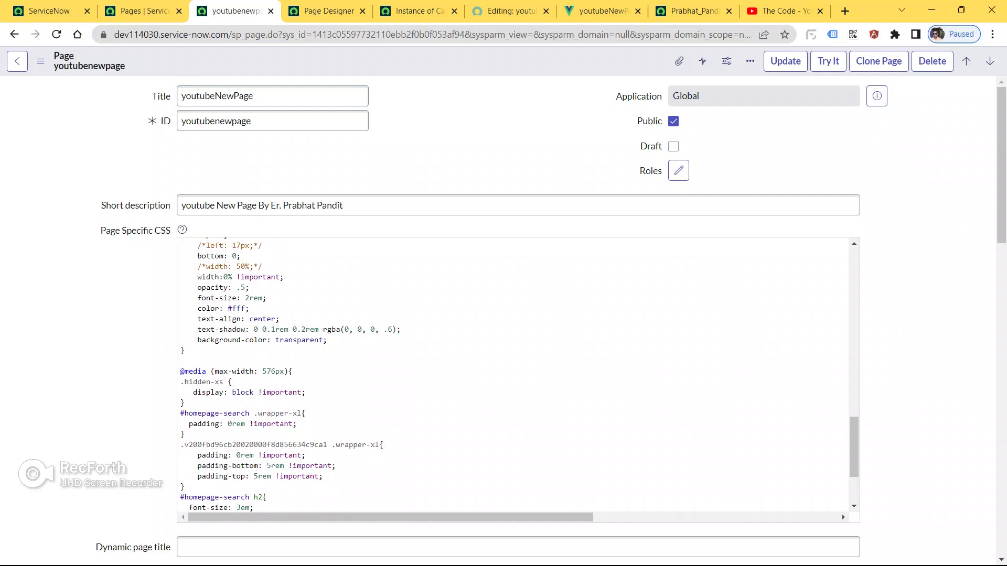
key(ctrl+v)
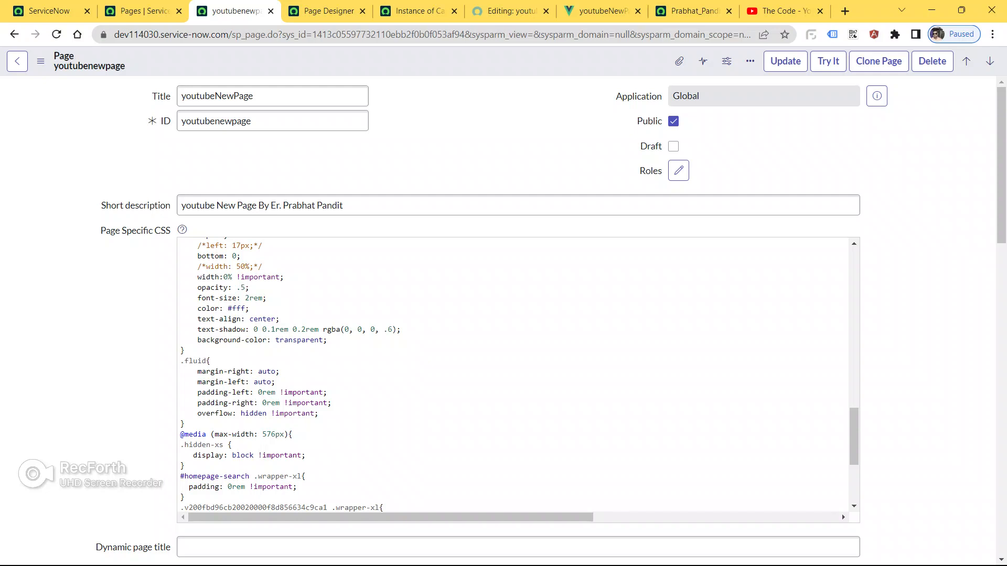
Check the overflow: hidden !important declaration in the .fluid rule, then save the page record.
double_click(215, 414)
double_click(254, 414)
drag(254, 414, 295, 414)
double_click(295, 414)
click(248, 414)
right_click(450, 59)
click(474, 67)
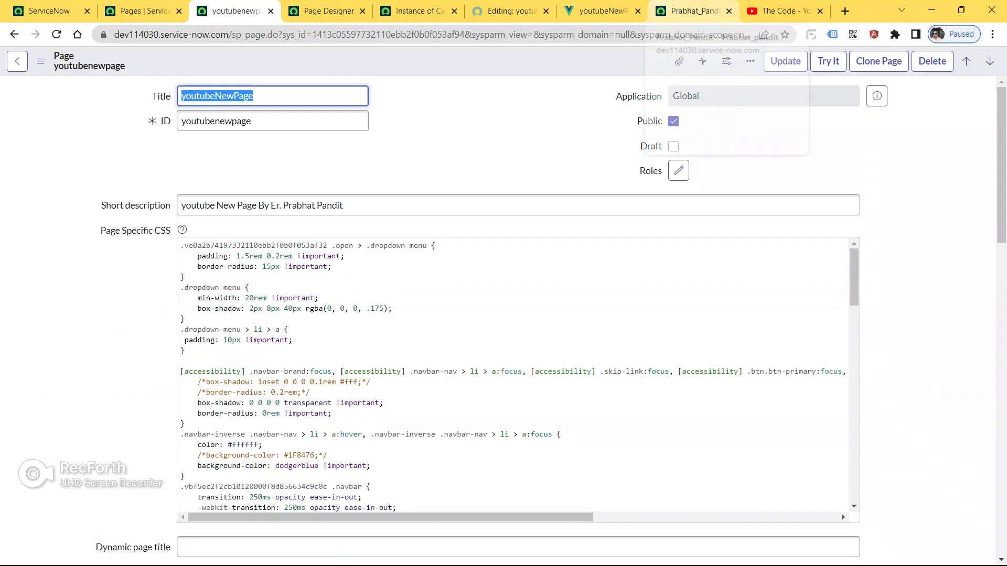
View the live youtubesr portal page and check the carousel's width below the DISPLAY YOUR PRODUCTS HERE heading.
click(603, 10)
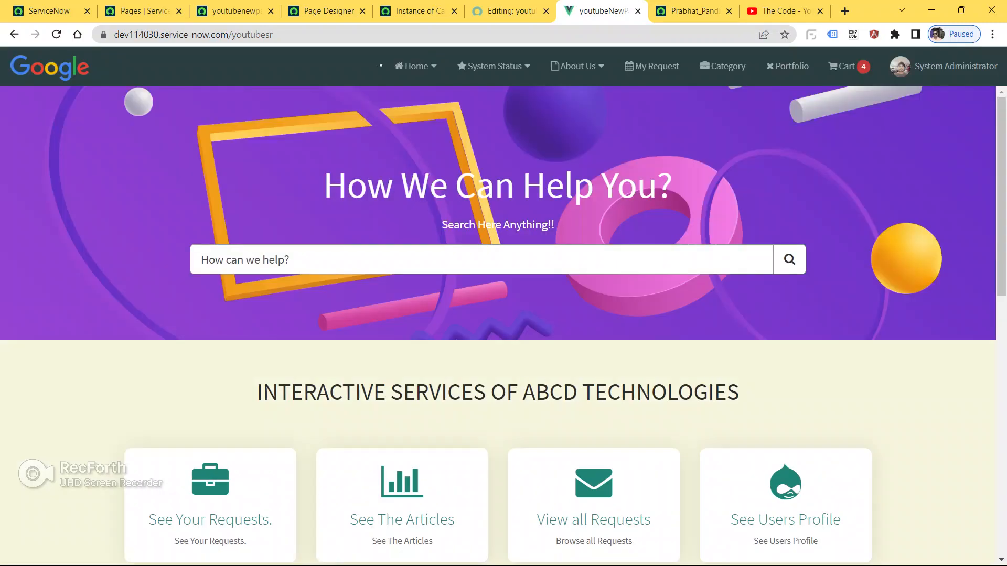
scroll(868, 471, down, 7)
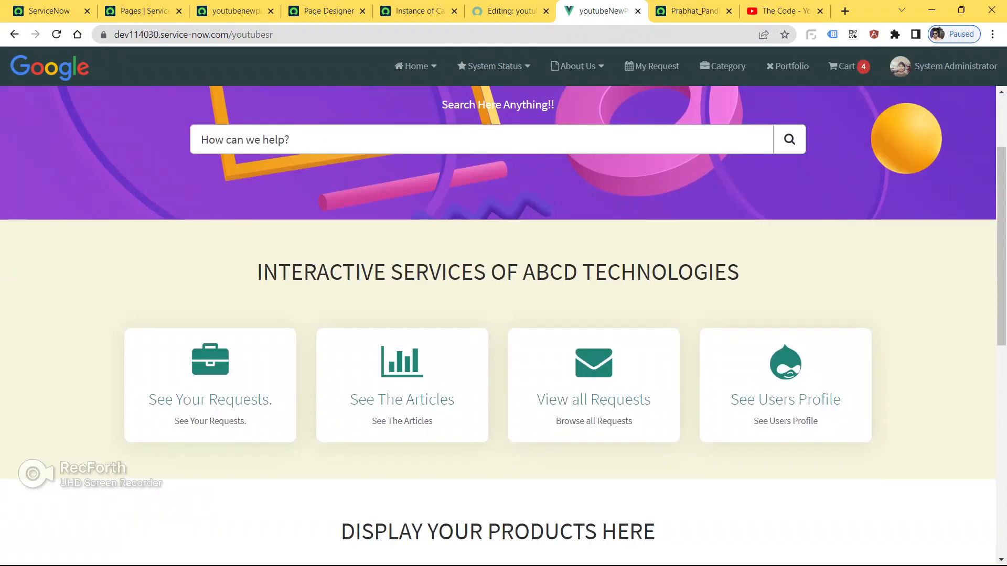
scroll(499, 325, down, 3)
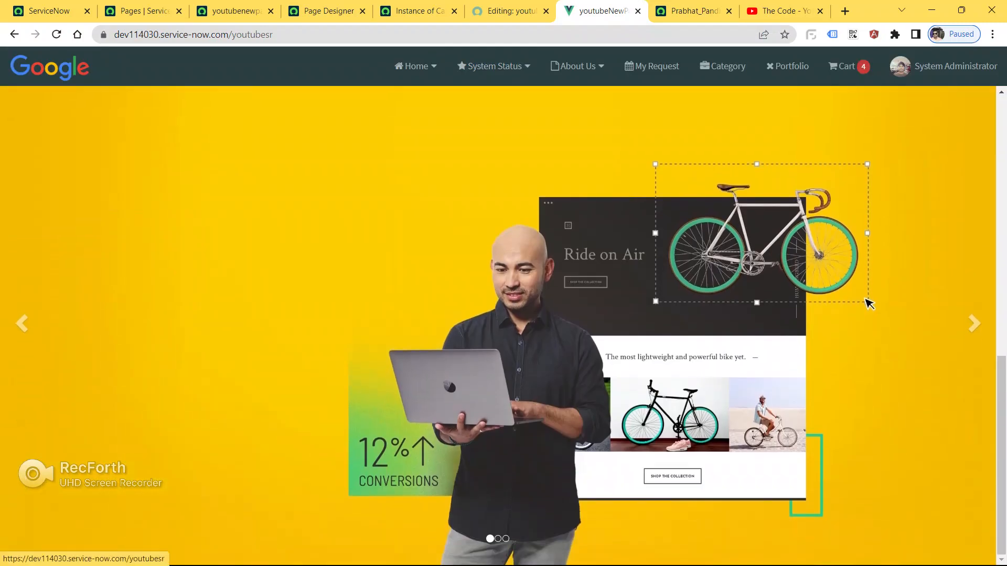
scroll(503, 325, up, 3)
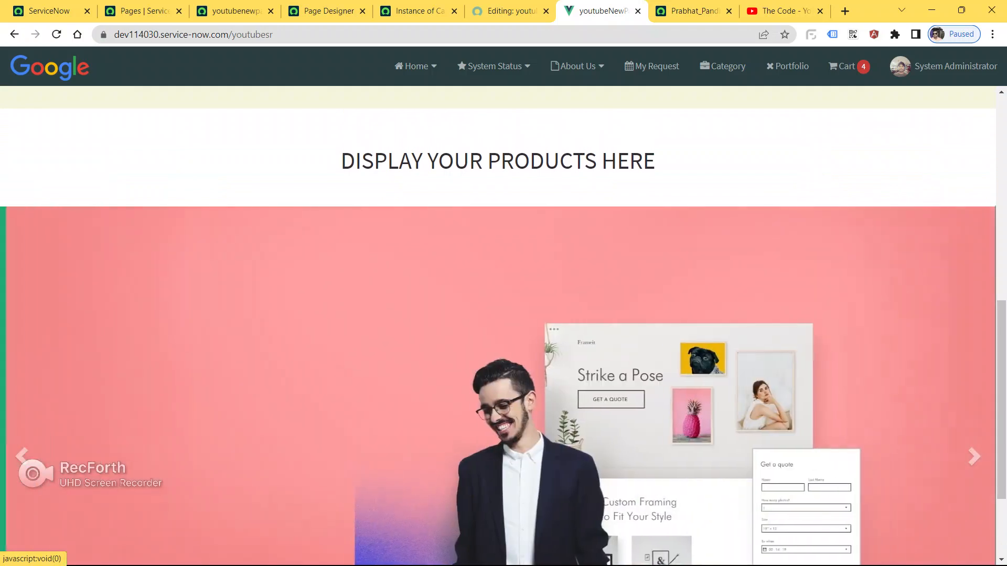
scroll(503, 367, down, 2)
scroll(852, 483, down, 1)
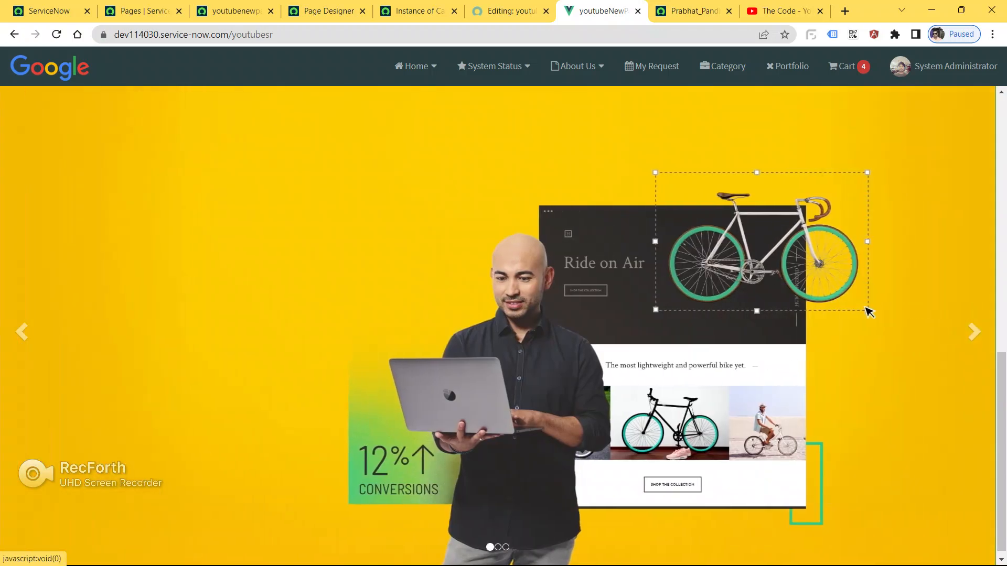
Cycle backwards through the carousel's slides on the portal page to check each image.
click(21, 332)
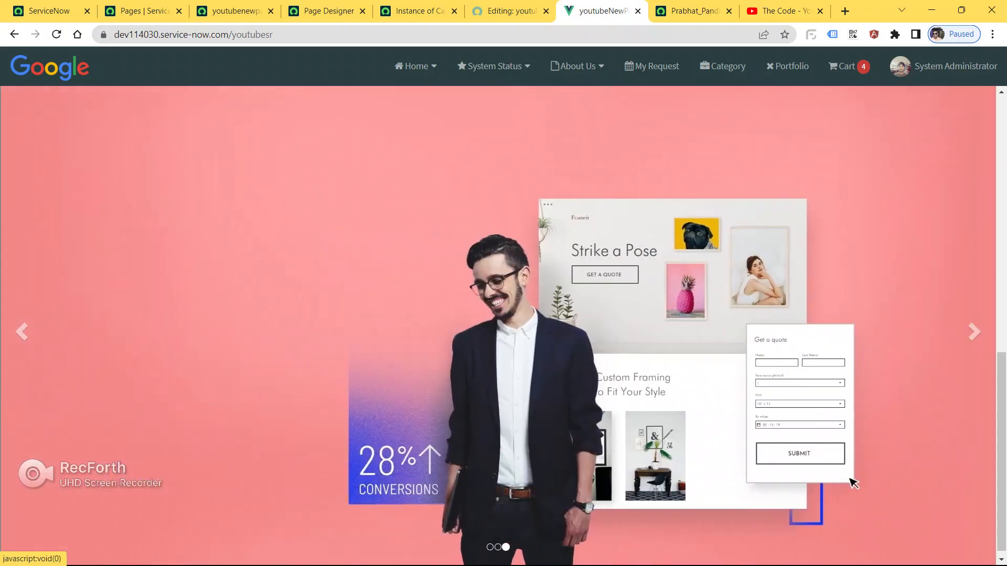
click(22, 332)
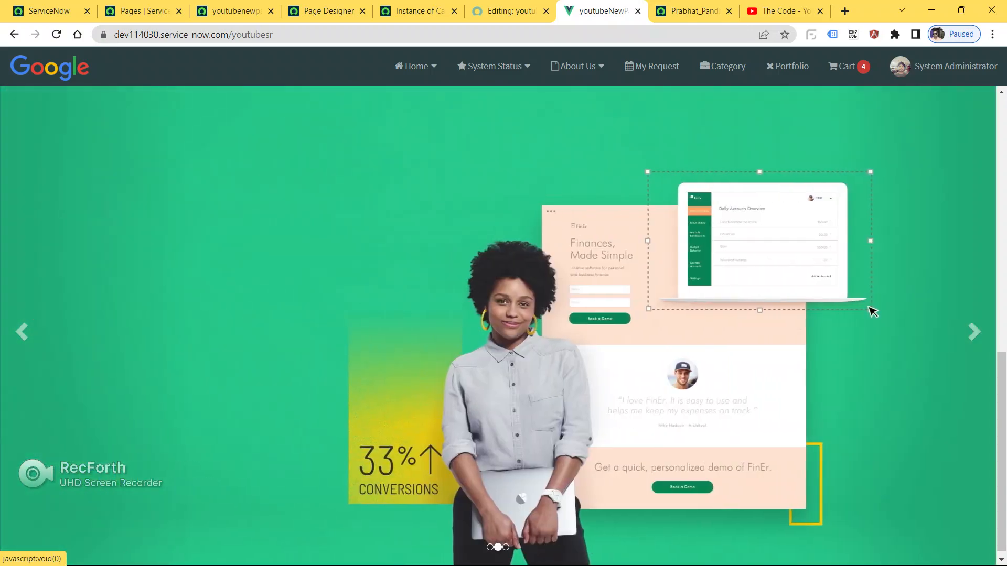
click(21, 331)
click(22, 332)
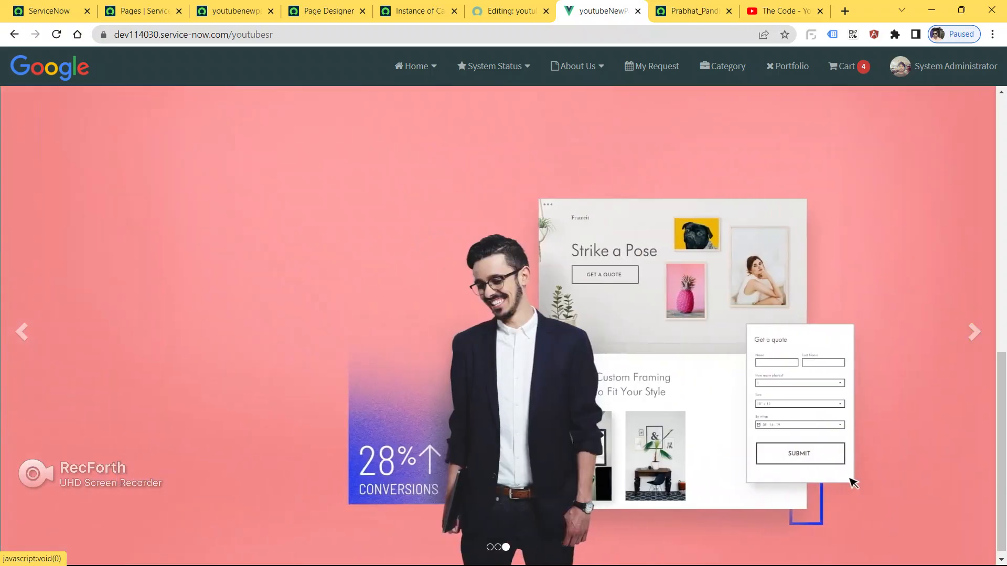
click(21, 332)
click(22, 332)
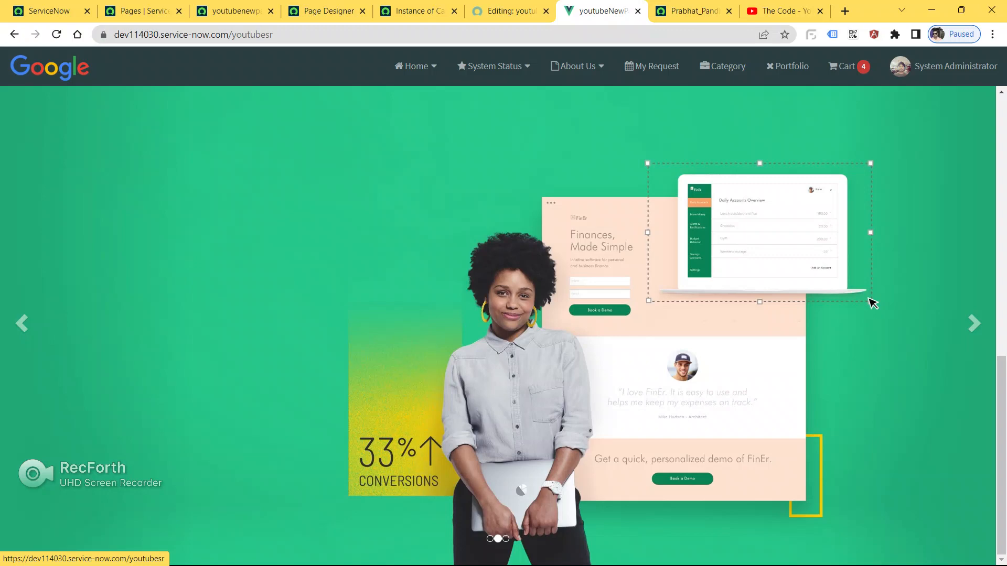
click(21, 324)
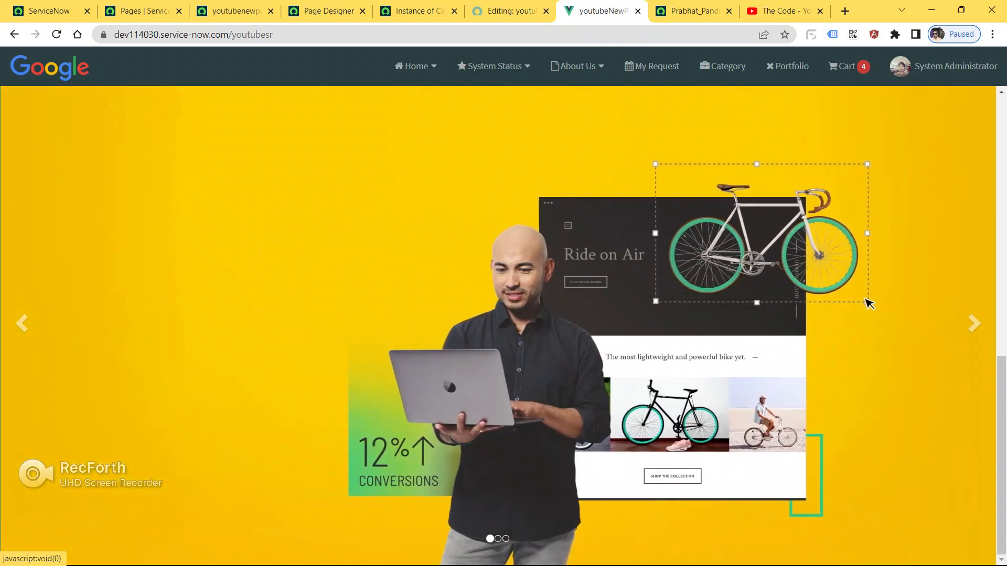
Review the portal page from the search banner down to the carousel.
scroll(868, 303, up, 6)
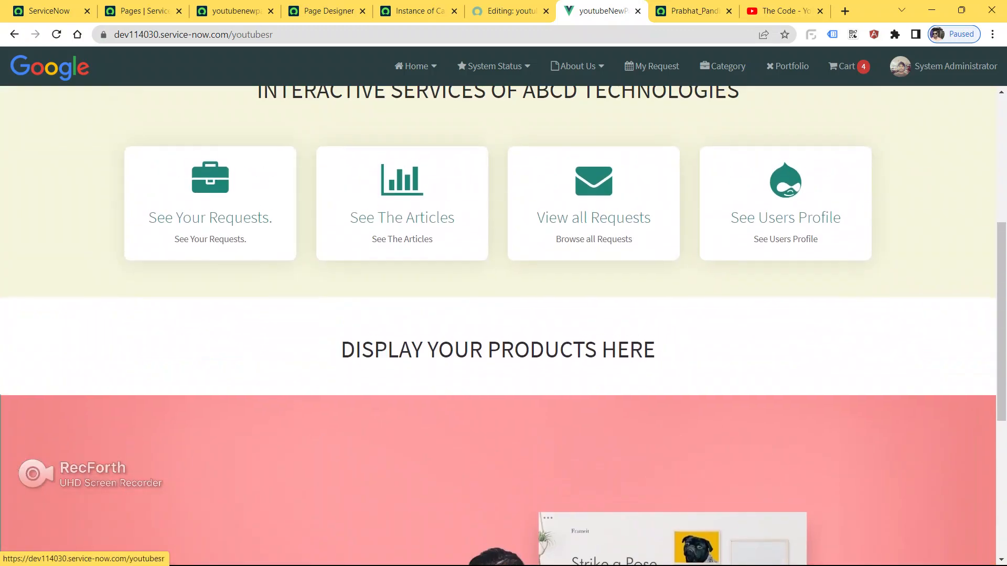
scroll(504, 326, up, 5)
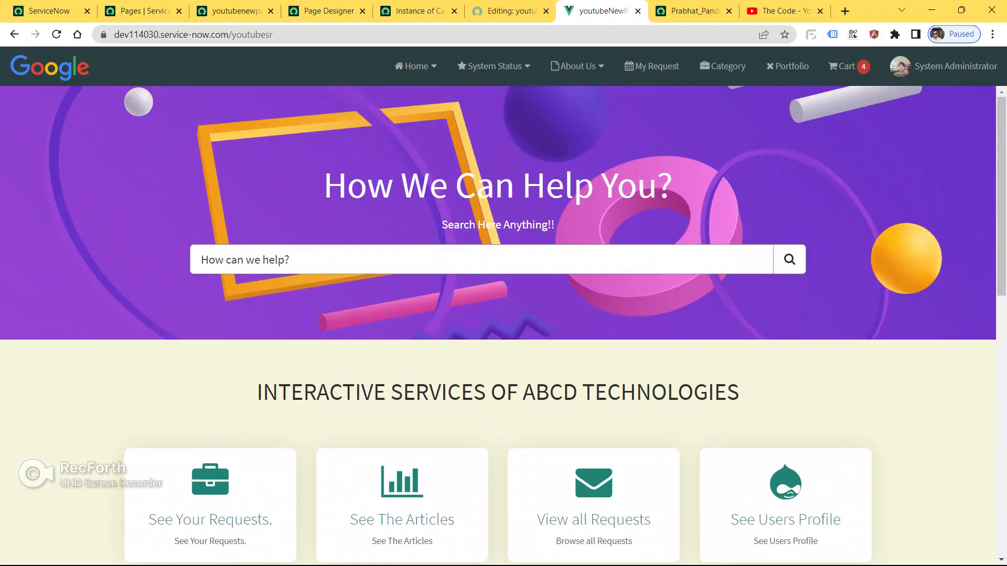
scroll(479, 257, down, 8)
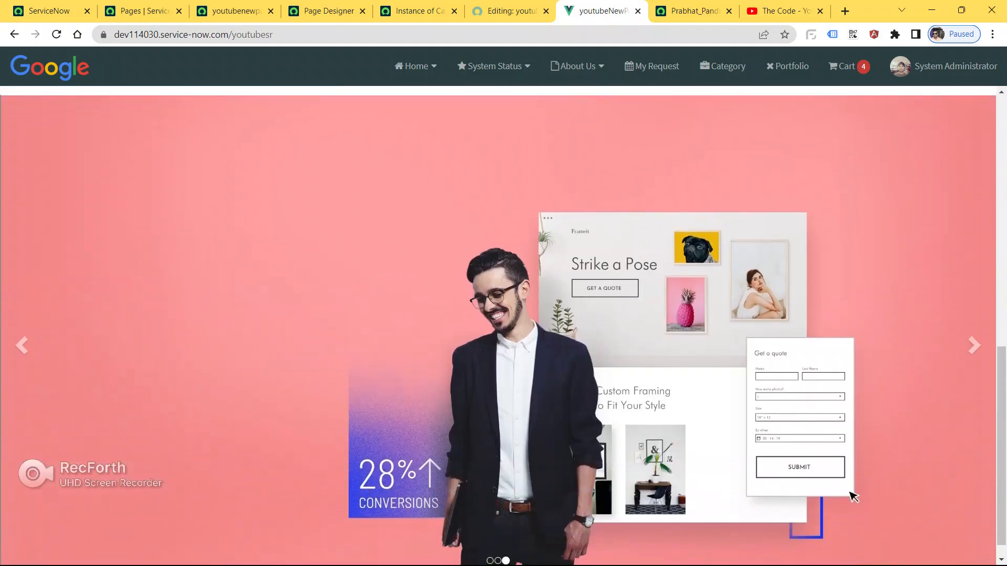
scroll(603, 289, down, 1)
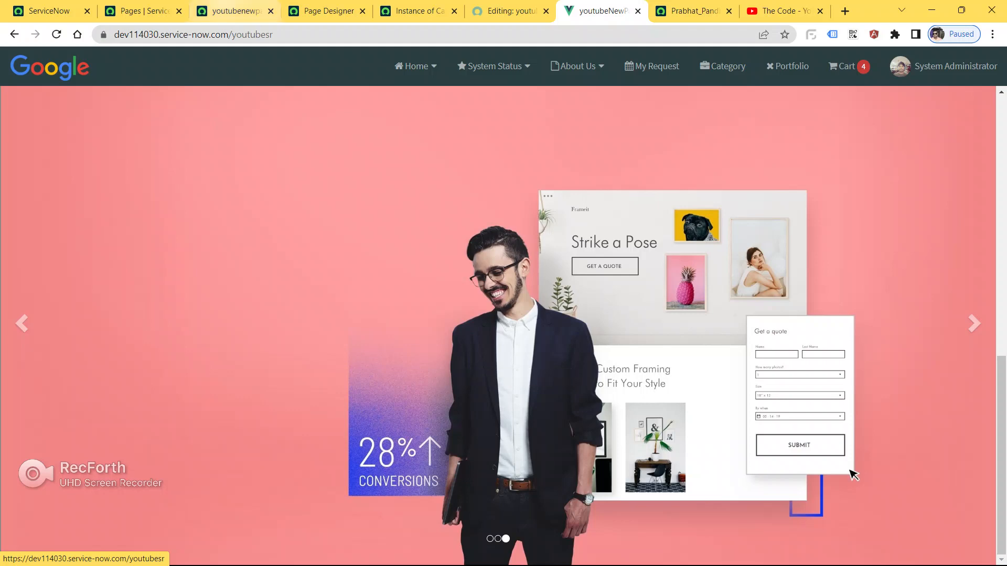
key(ctrl+3)
scroll(519, 374, down, 4)
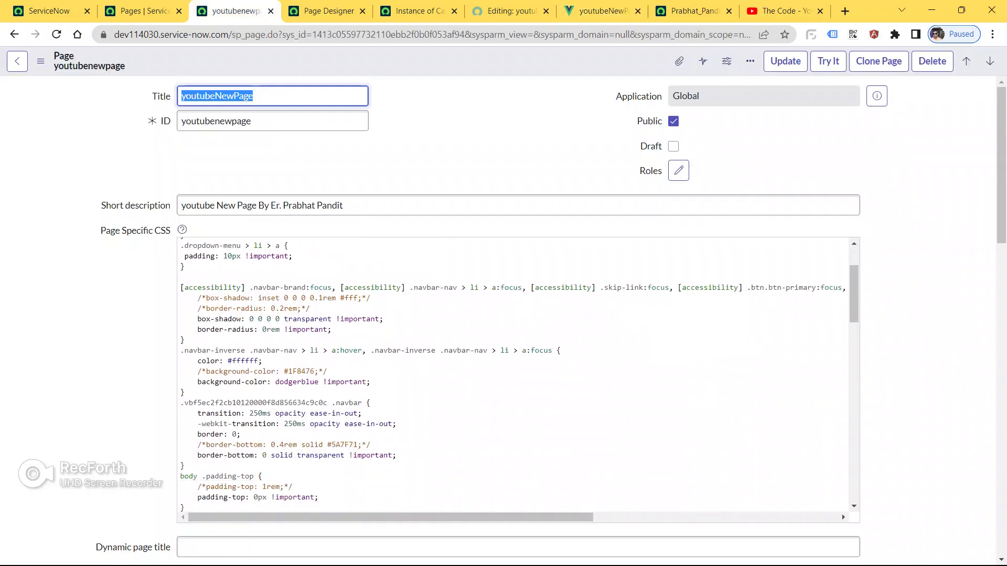
key(ctrl+7)
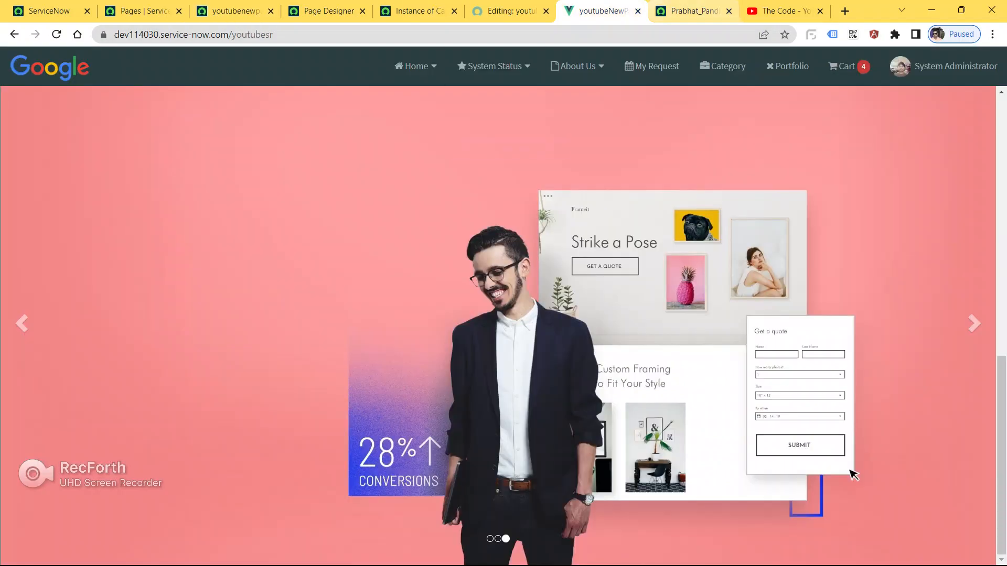
Inspect the carousel image with the developer tools docked to the right and check the carousel in the iPhone 12 Pro layout.
right_click(449, 127)
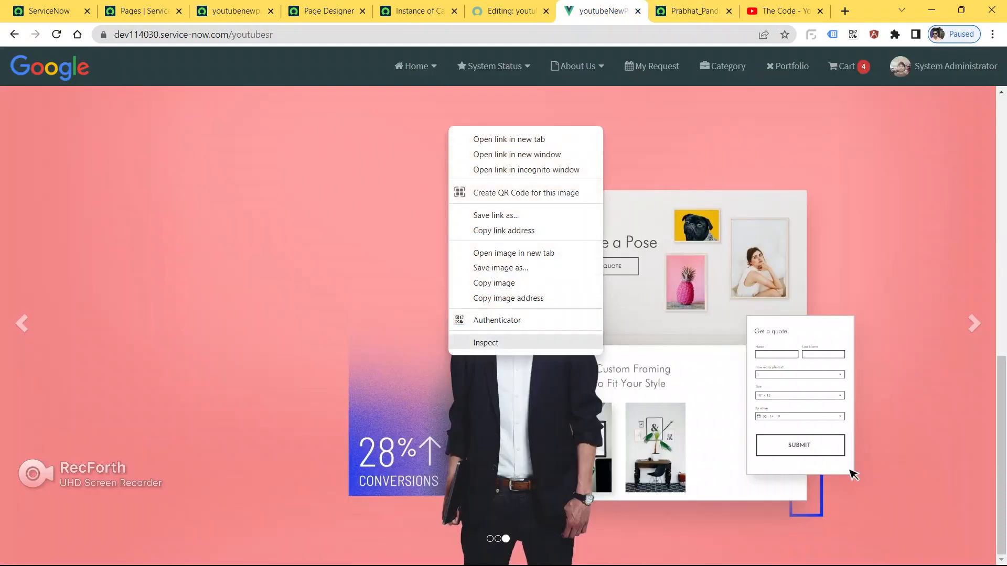
key(Return)
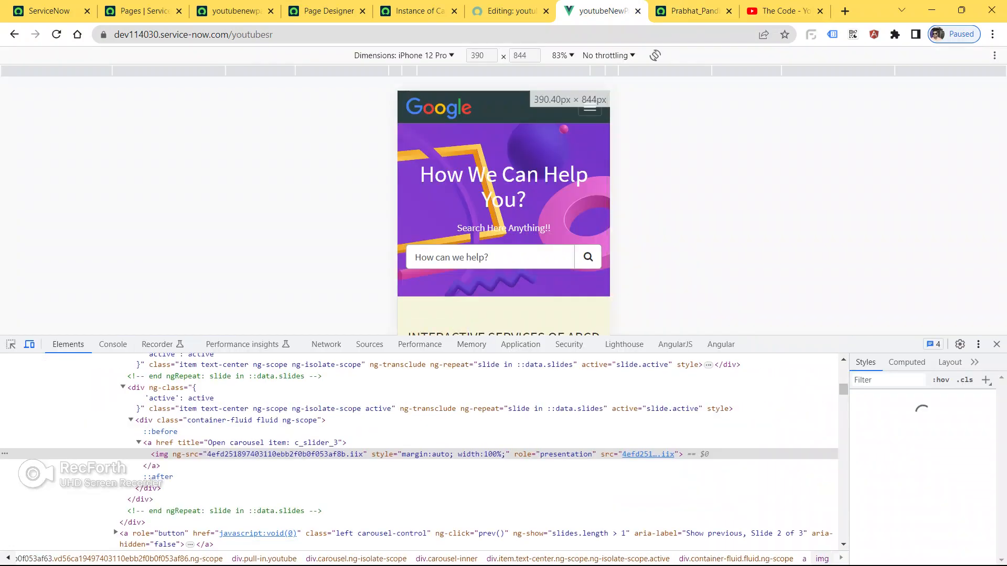
click(977, 343)
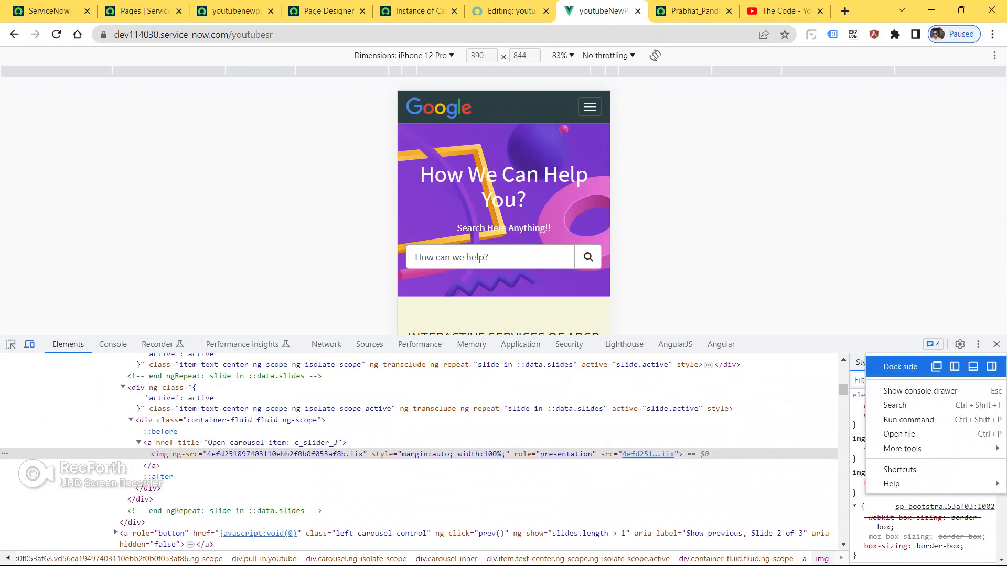
click(991, 366)
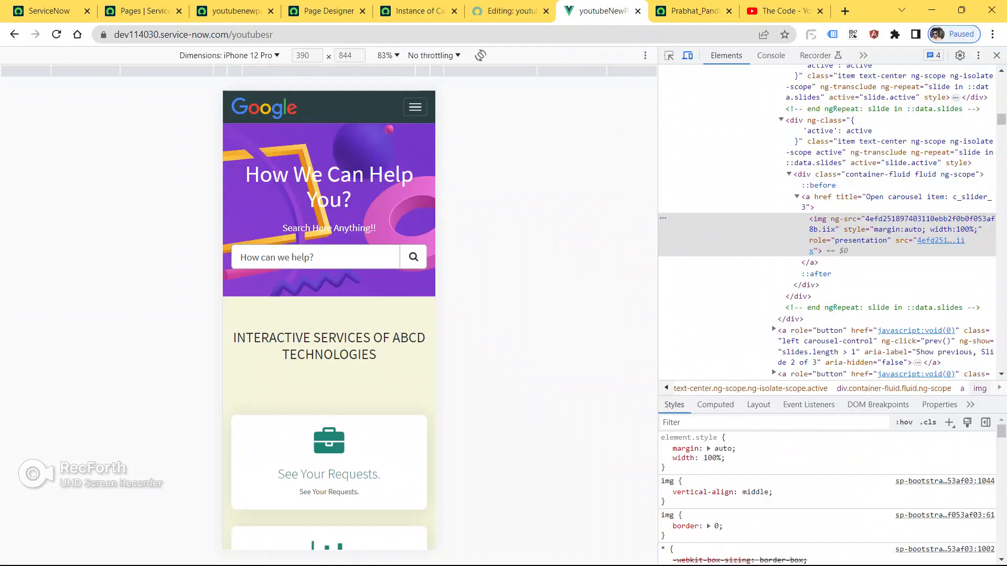
scroll(329, 314, down, 10)
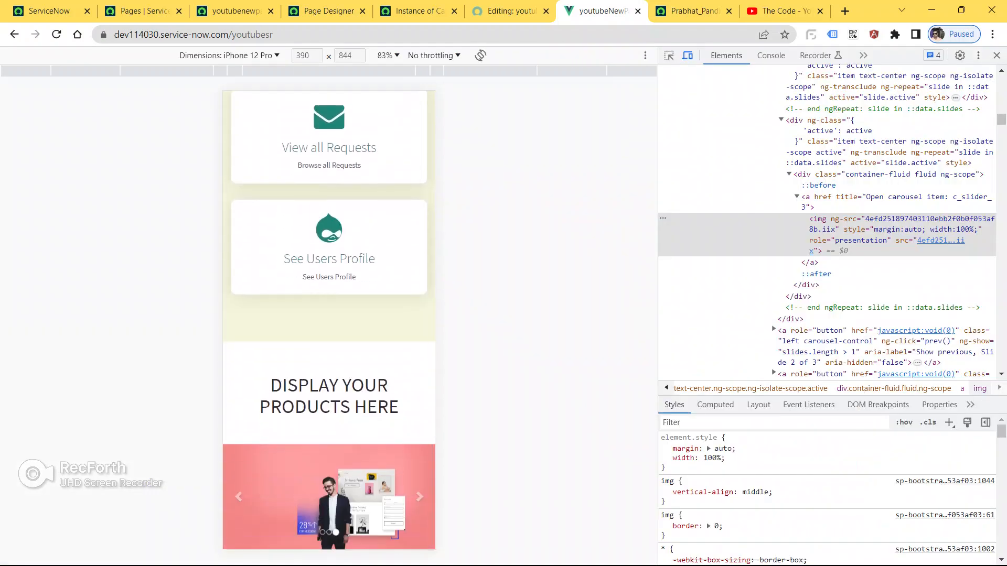
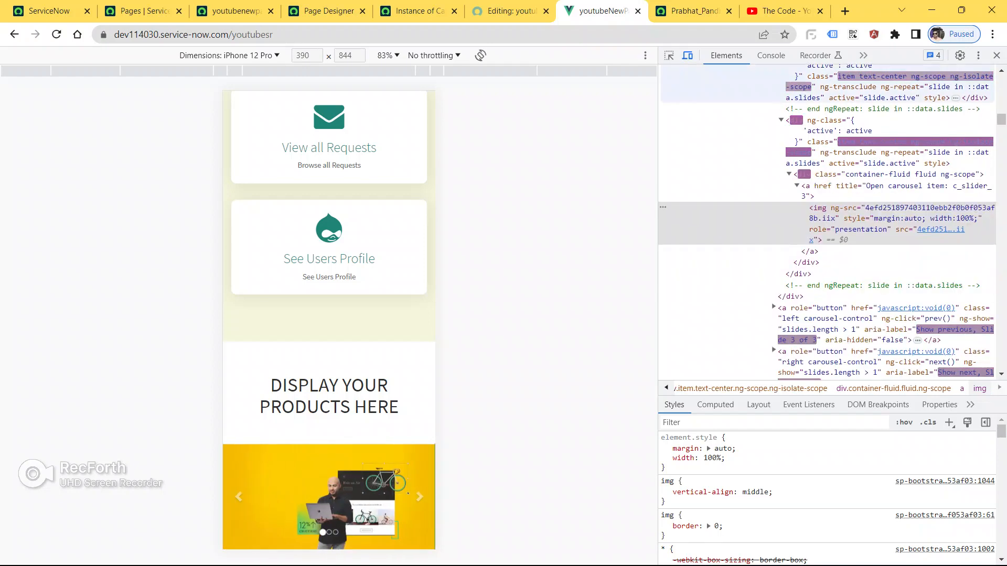
Turn off device emulation, narrow the page by widening the developer tools, and check the carousel's next slides at that width.
key(ctrl+shift+m)
scroll(328, 346, down, 10)
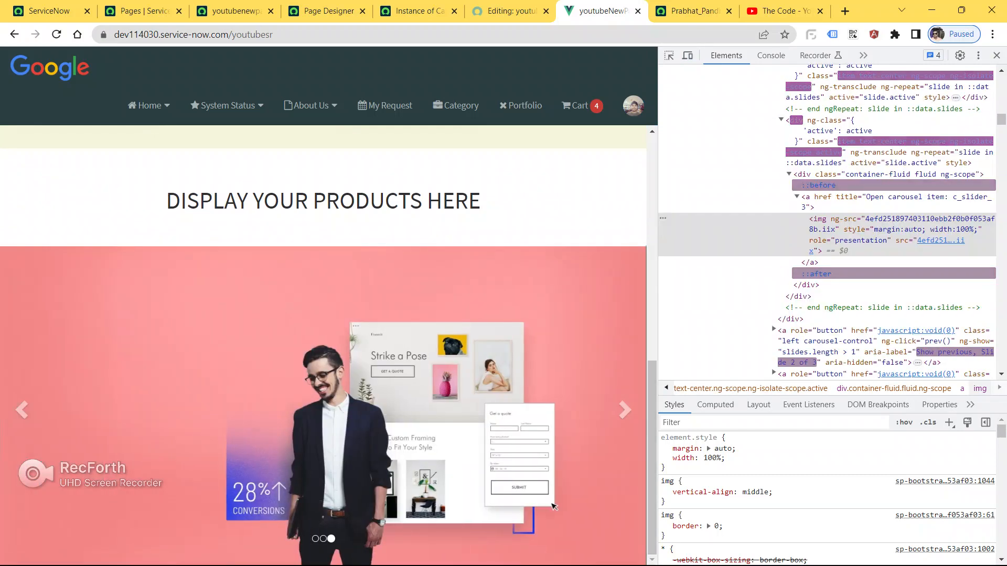
drag(657, 346, 489, 346)
scroll(409, 522, down, 15)
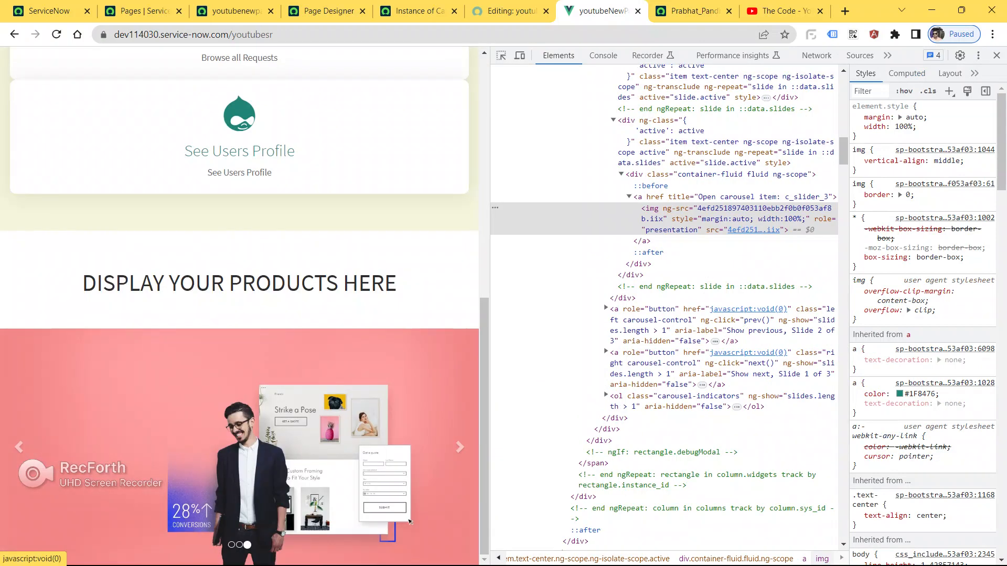
click(460, 447)
click(459, 447)
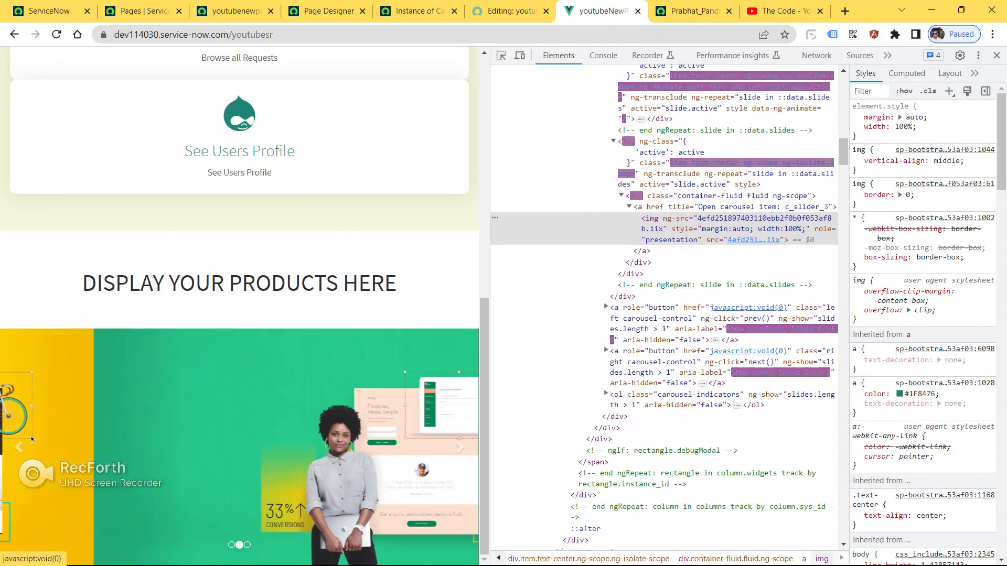
scroll(239, 315, up, 3)
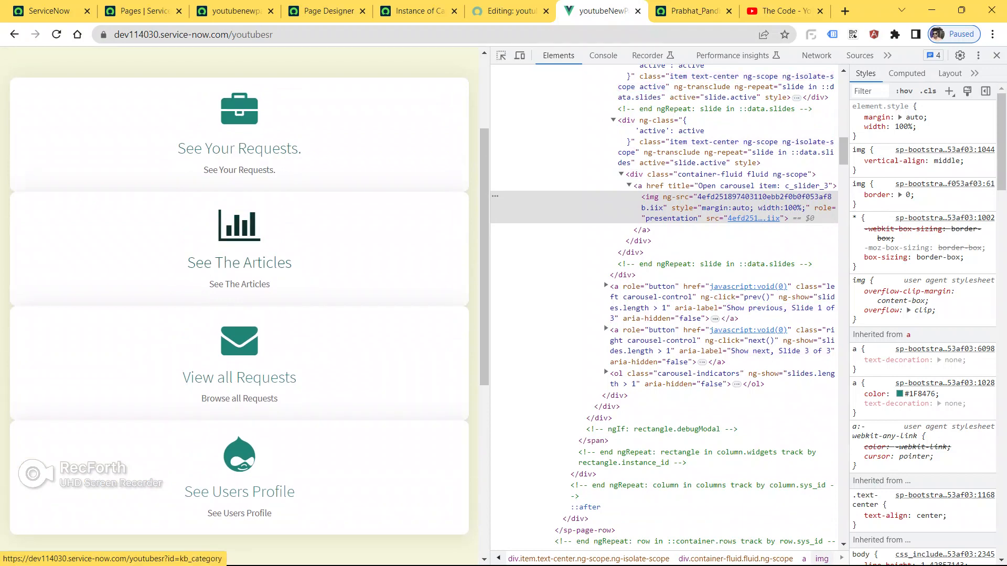
Go to the youtubeNewPage record and review its Page Specific CSS through to the 576px media query at the end.
click(325, 11)
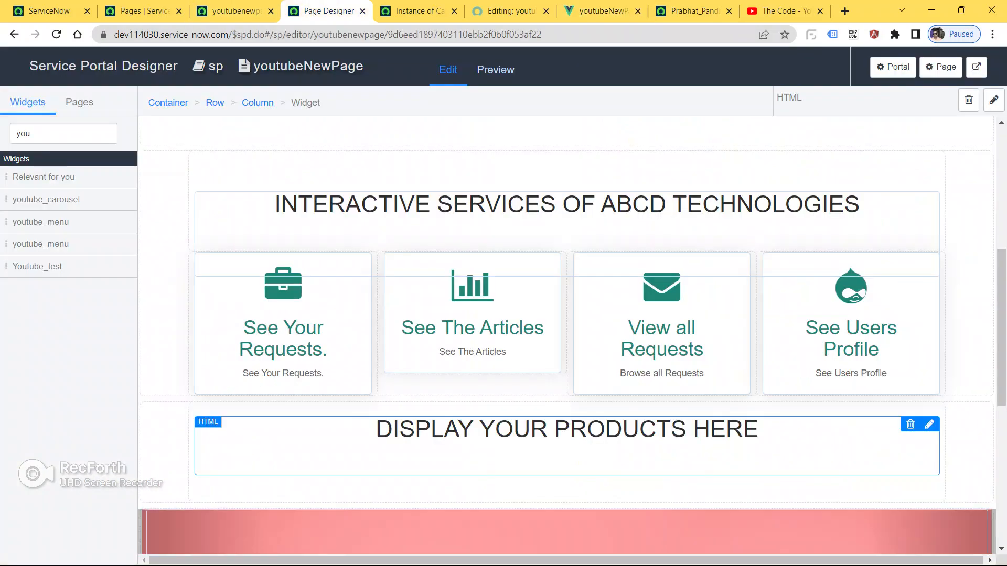
click(235, 10)
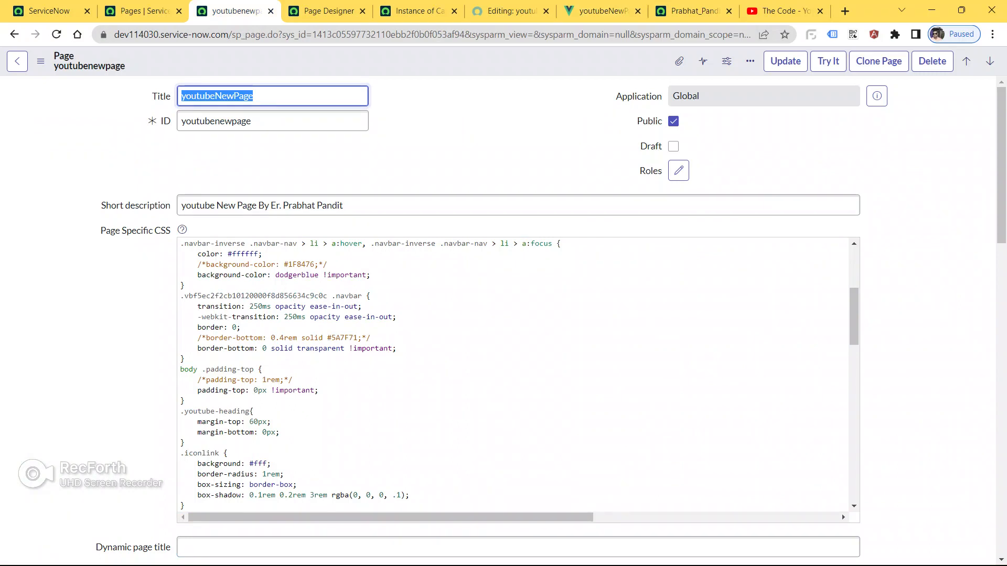
scroll(514, 375, down, 2)
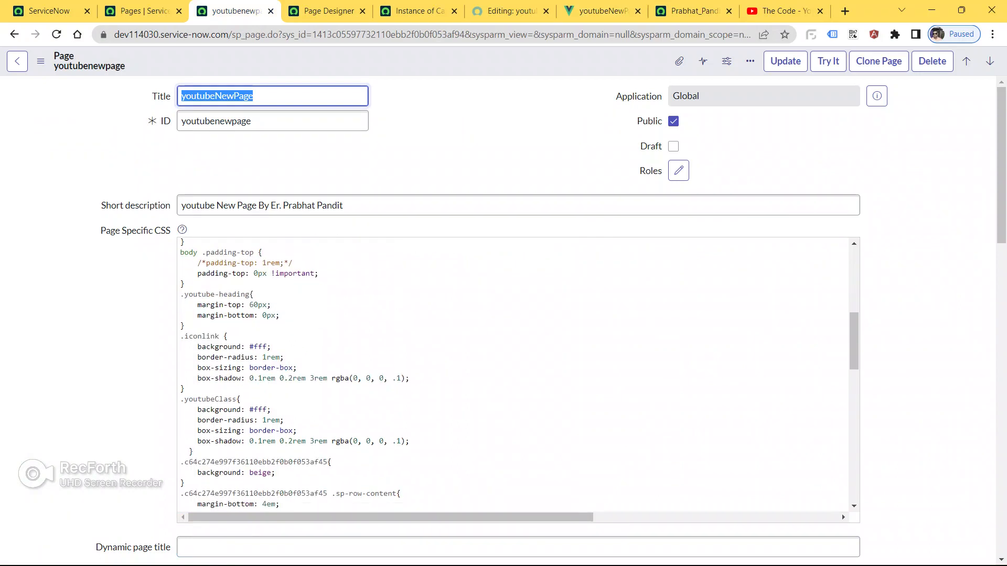
scroll(379, 417, down, 3)
scroll(378, 418, down, 2)
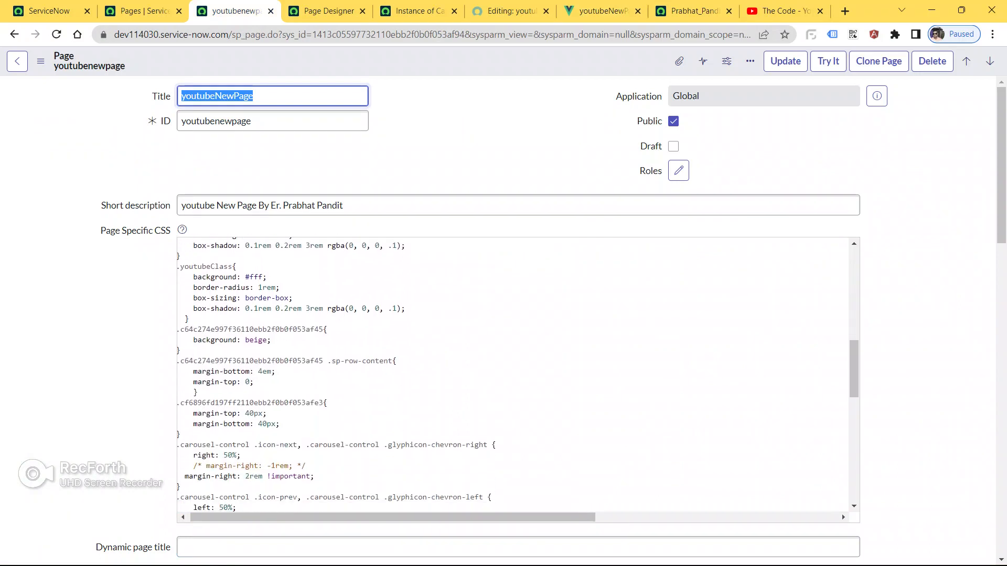
scroll(514, 375, down, 2)
scroll(514, 375, up, 10)
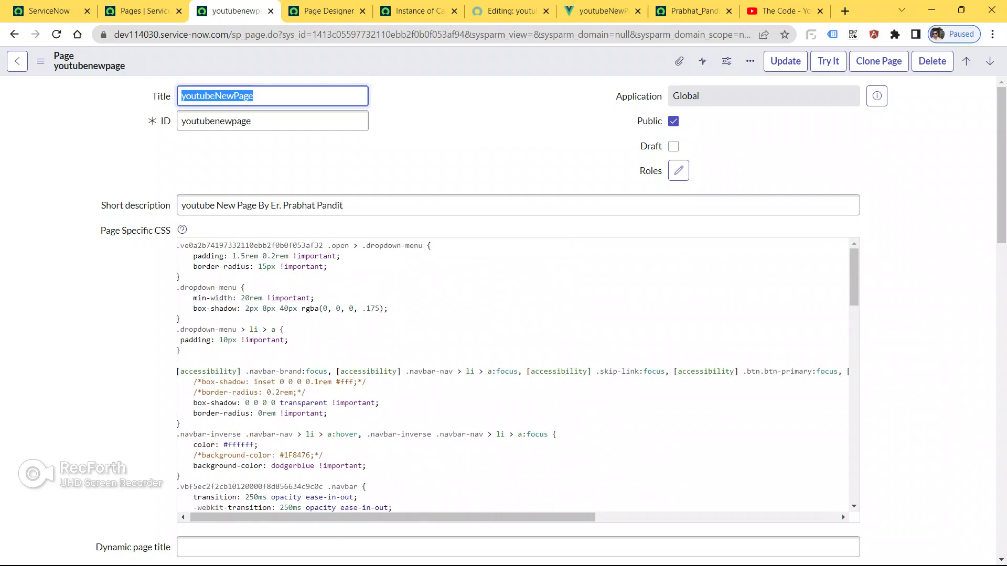
scroll(841, 513, down, 10)
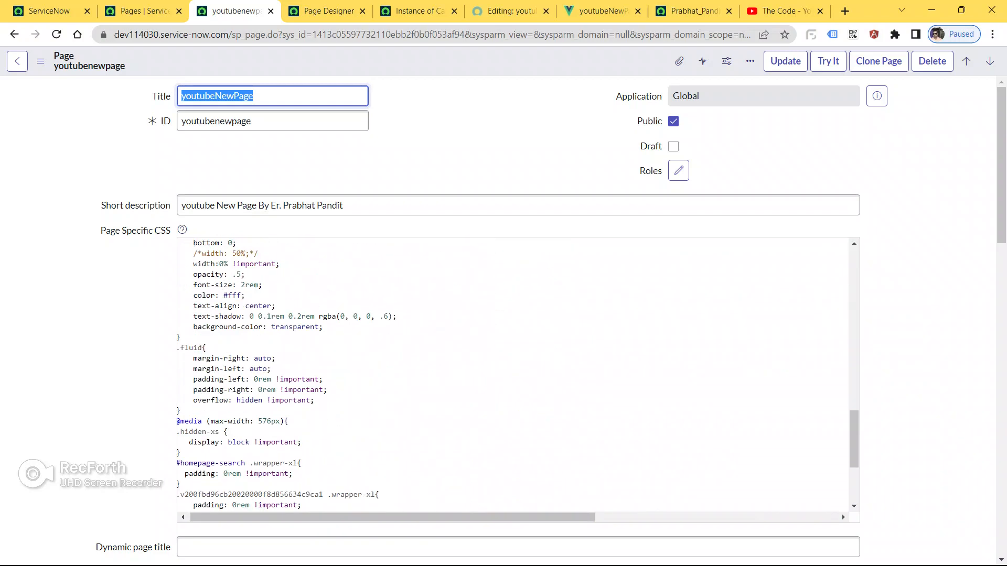
scroll(842, 514, down, 3)
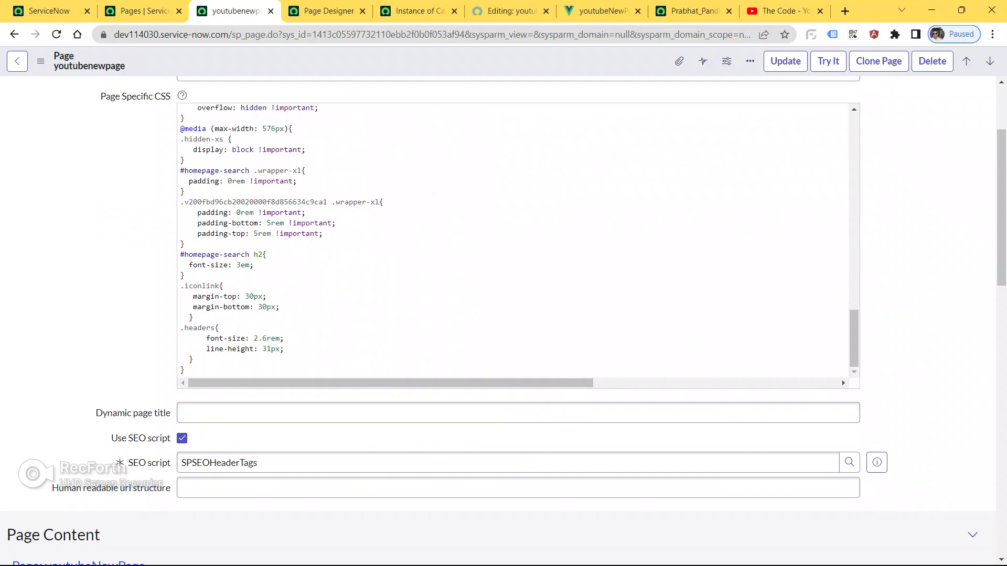
Examine the .iconlink margin rule inside the 576px media query and the carousel rules above it.
drag(181, 296, 194, 317)
click(194, 317)
scroll(194, 317, up, 1)
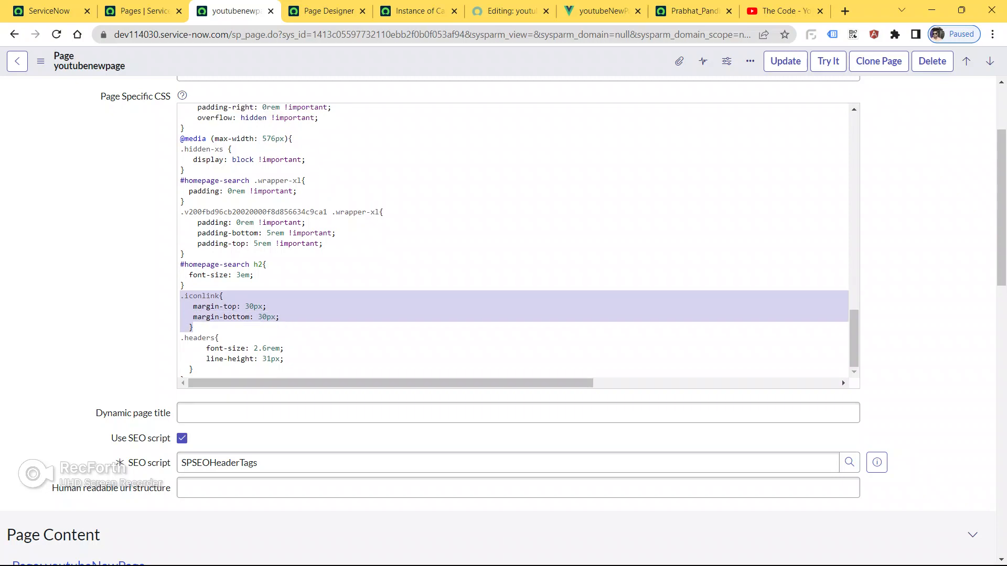
scroll(842, 380, up, 5)
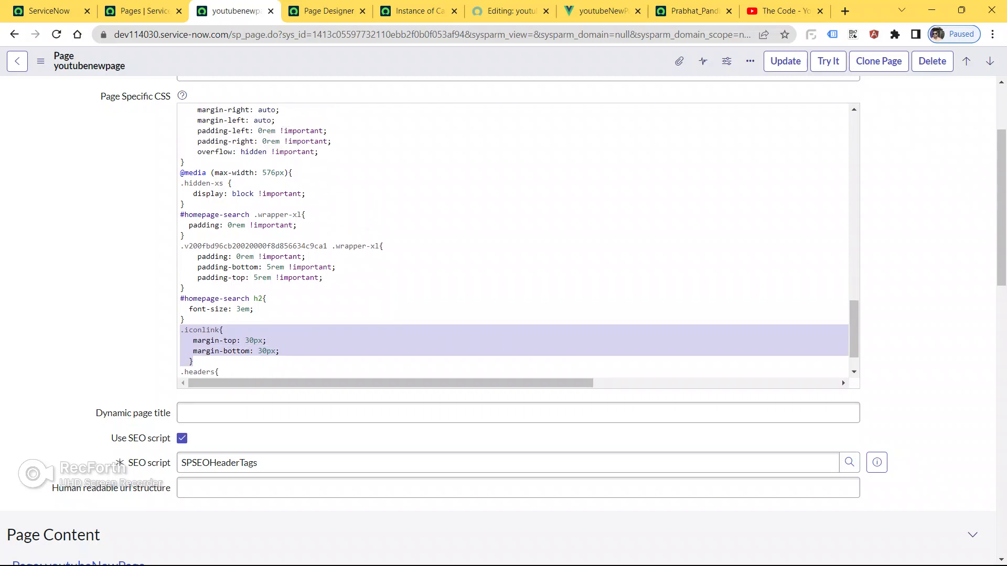
scroll(514, 240, up, 5)
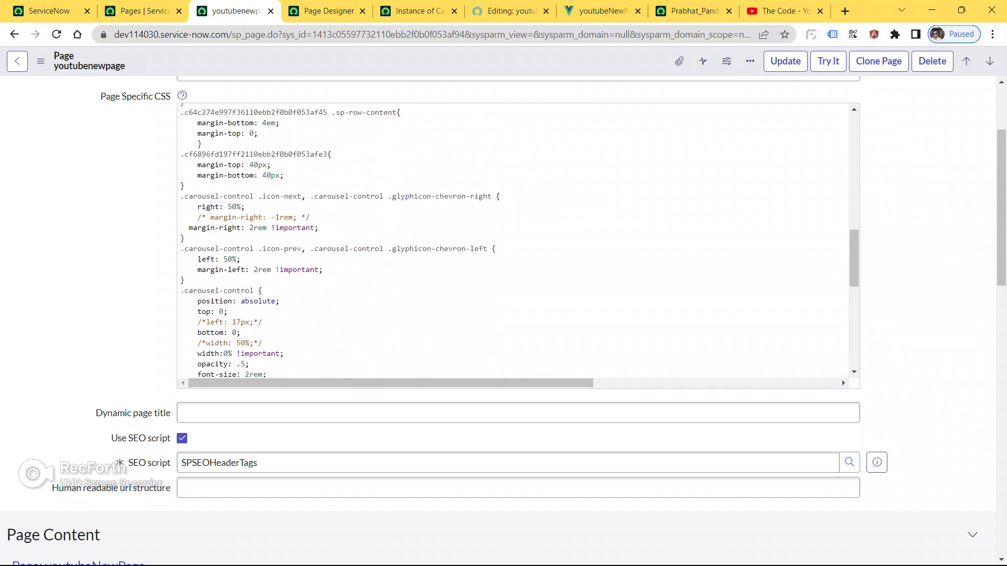
scroll(514, 240, down, 10)
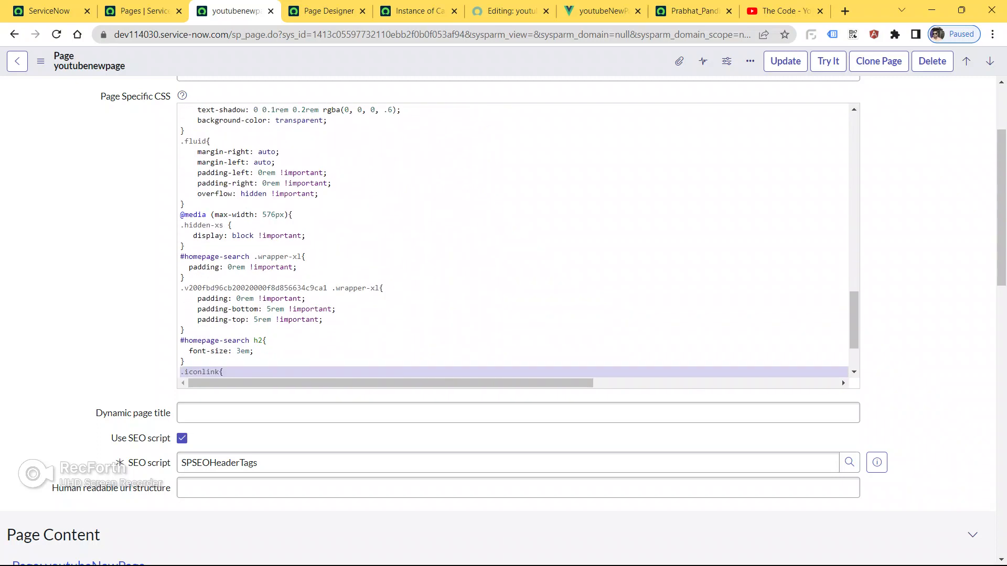
scroll(514, 240, up, 3)
scroll(514, 240, down, 4)
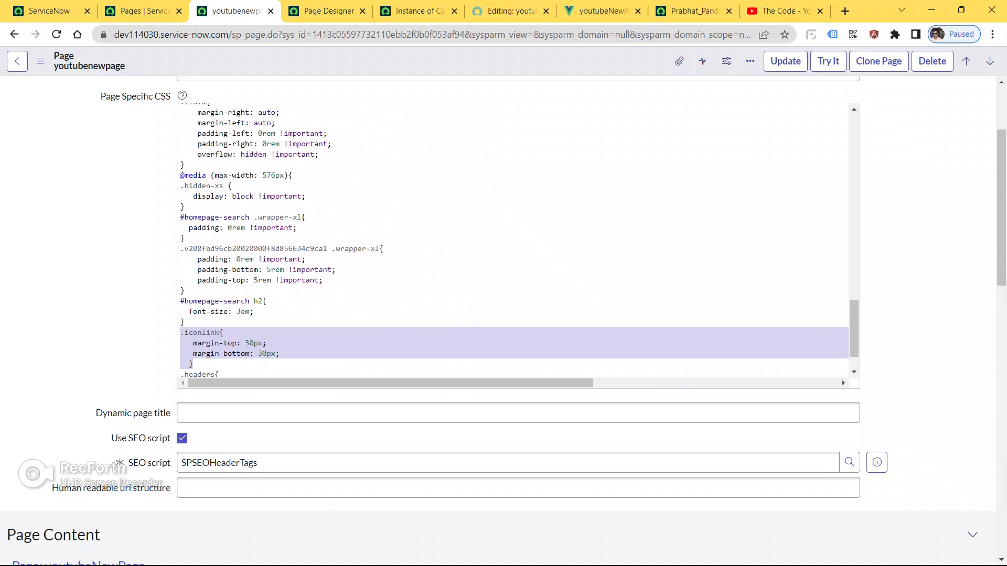
scroll(514, 239, down, 1)
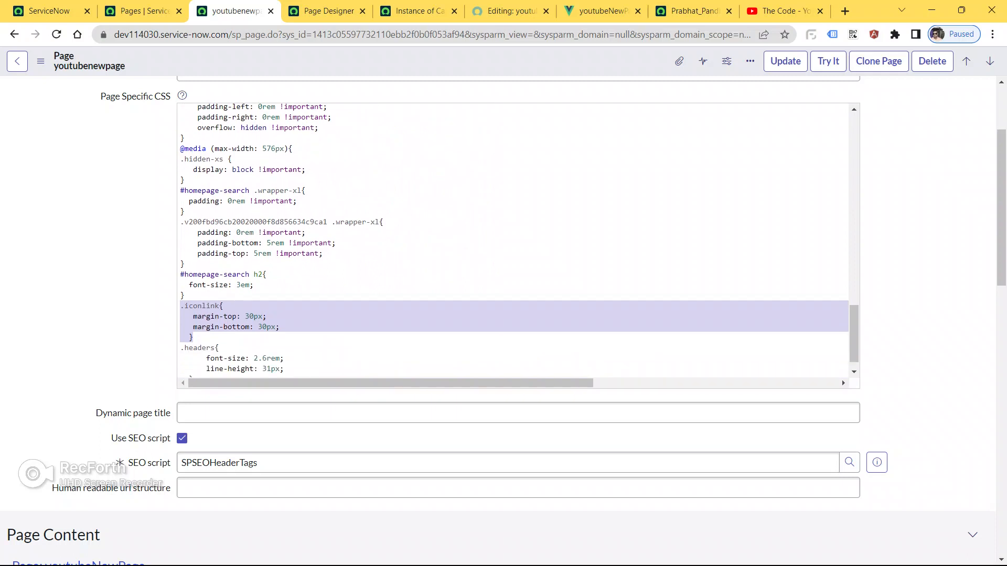
drag(181, 148, 842, 379)
key(ctrl+c)
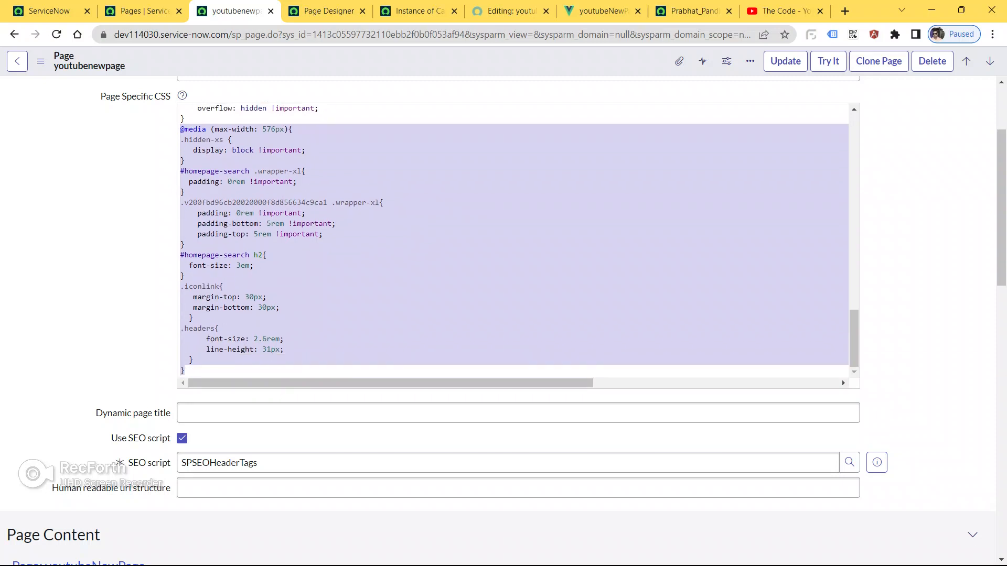
scroll(513, 240, up, 2)
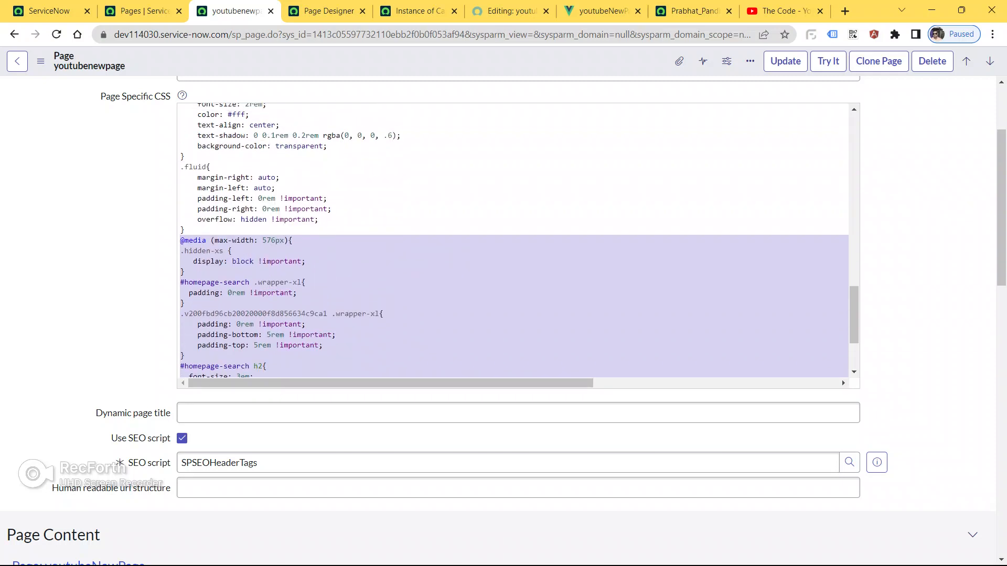
click(193, 220)
key(Return)
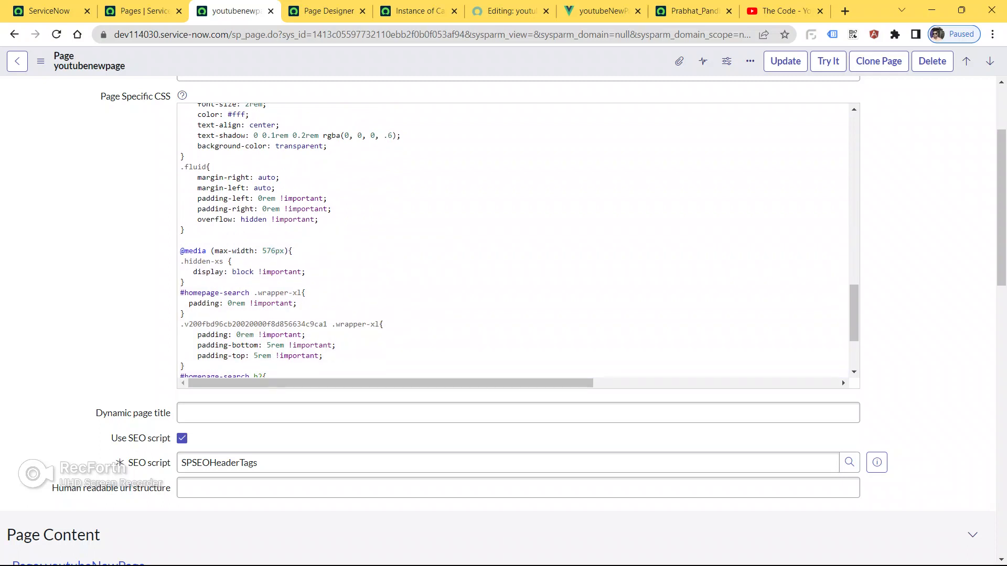
key(ctrl+v)
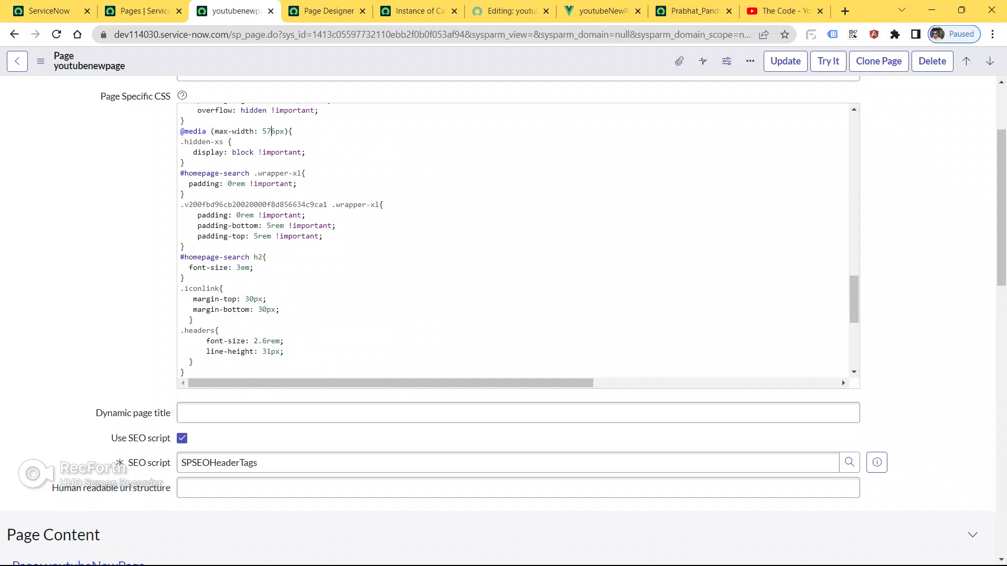
Set the duplicated media query's max-width to 768px and save the page record.
key(BackSpace)
text(8)
right_click(480, 62)
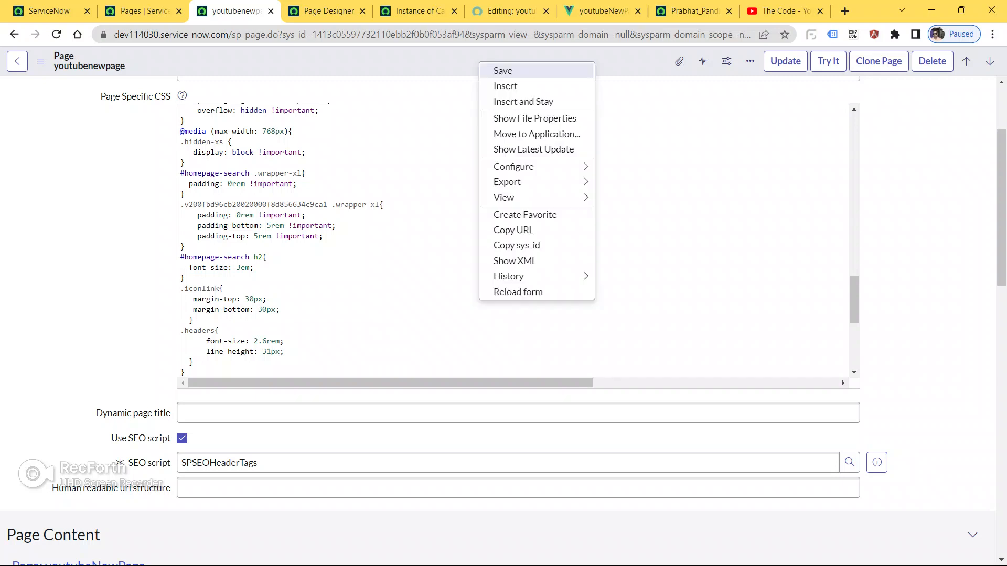
click(502, 71)
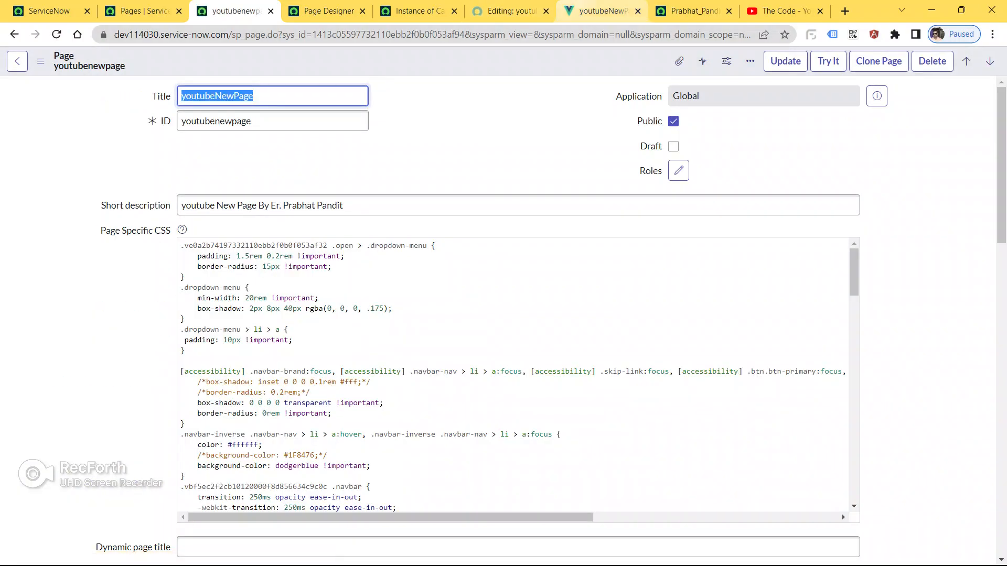
Reload the portal page and review the icon link spacing, carousel and search banner at the narrowed width.
click(602, 11)
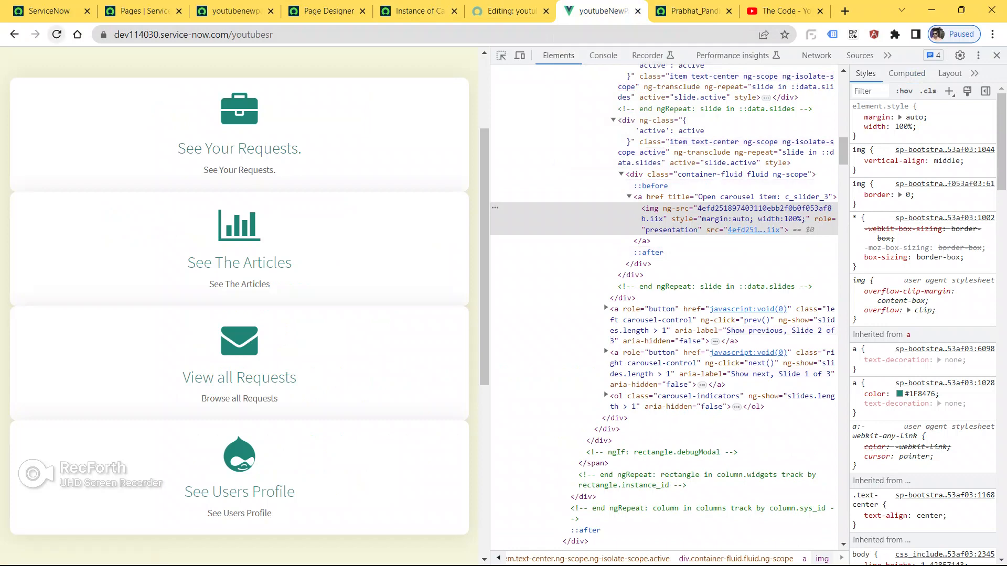
click(57, 34)
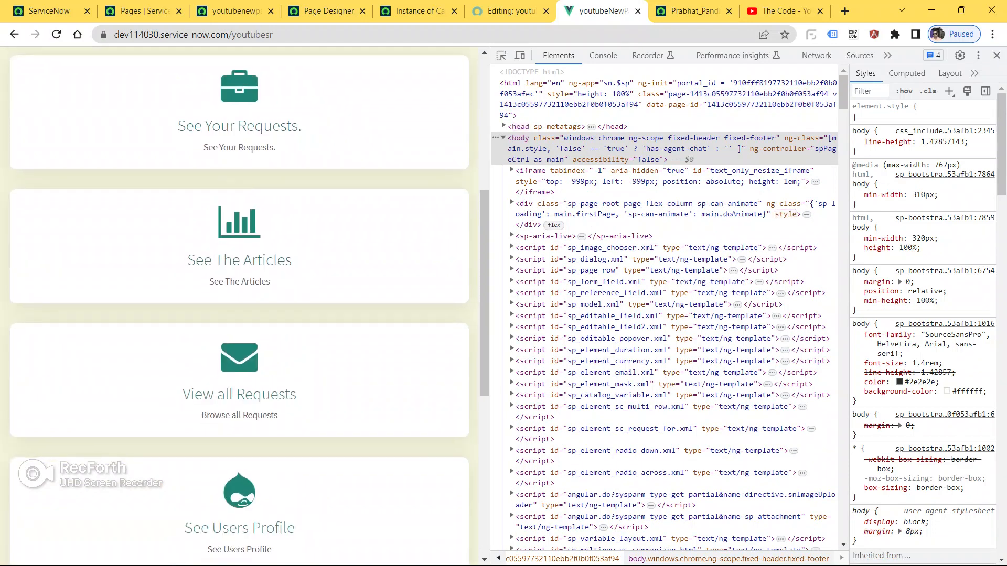
scroll(239, 304, down, 2)
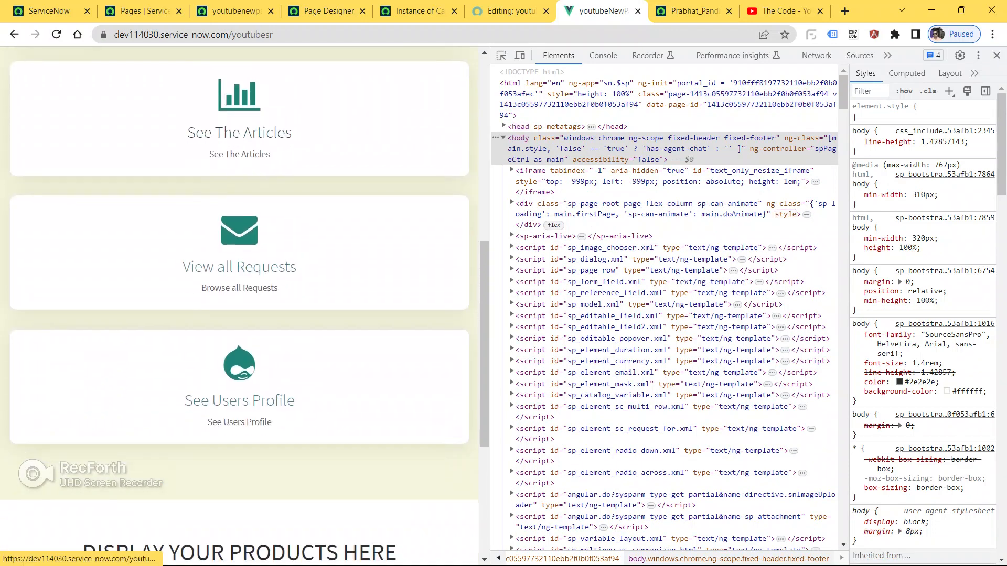
scroll(239, 304, down, 4)
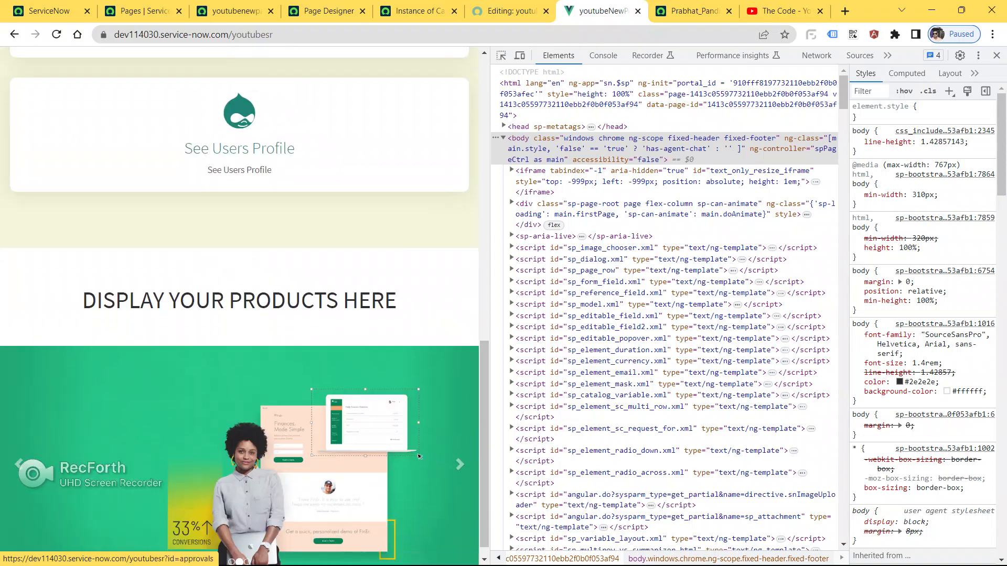
scroll(239, 304, up, 9)
scroll(239, 304, up, 2)
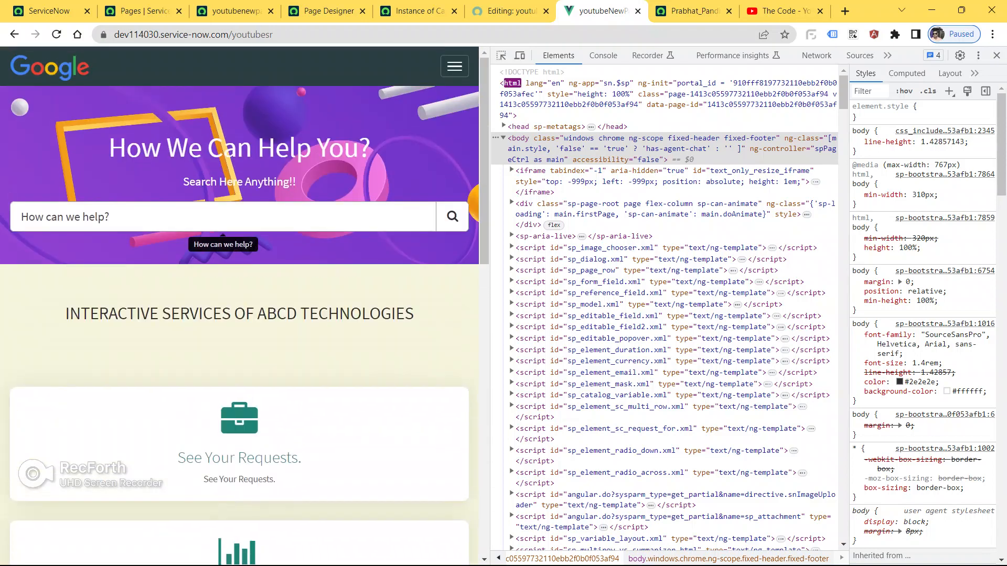
Expand and collapse the portal's navigation menu at the narrowed width, and check the carousel below.
click(455, 67)
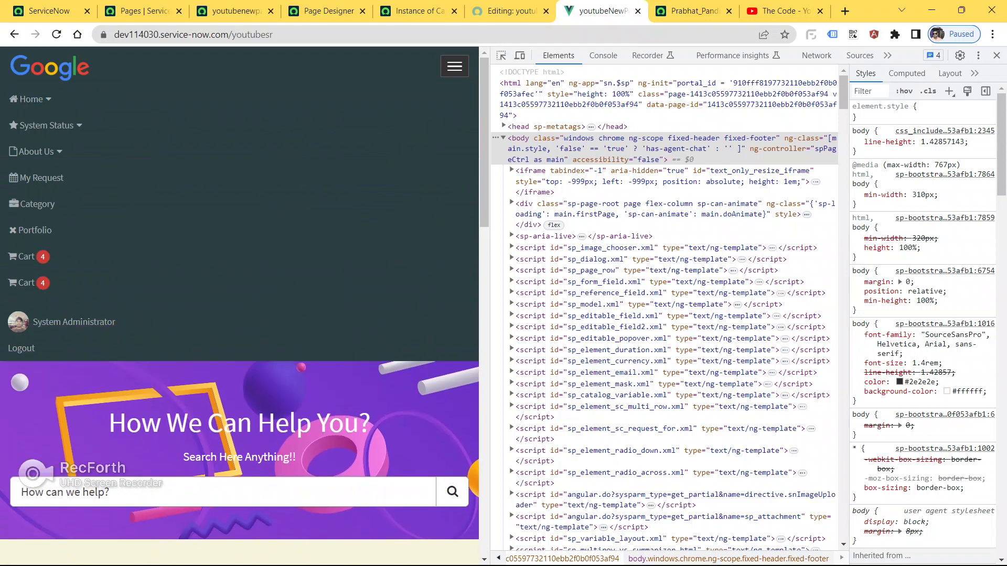
click(455, 67)
scroll(418, 439, down, 14)
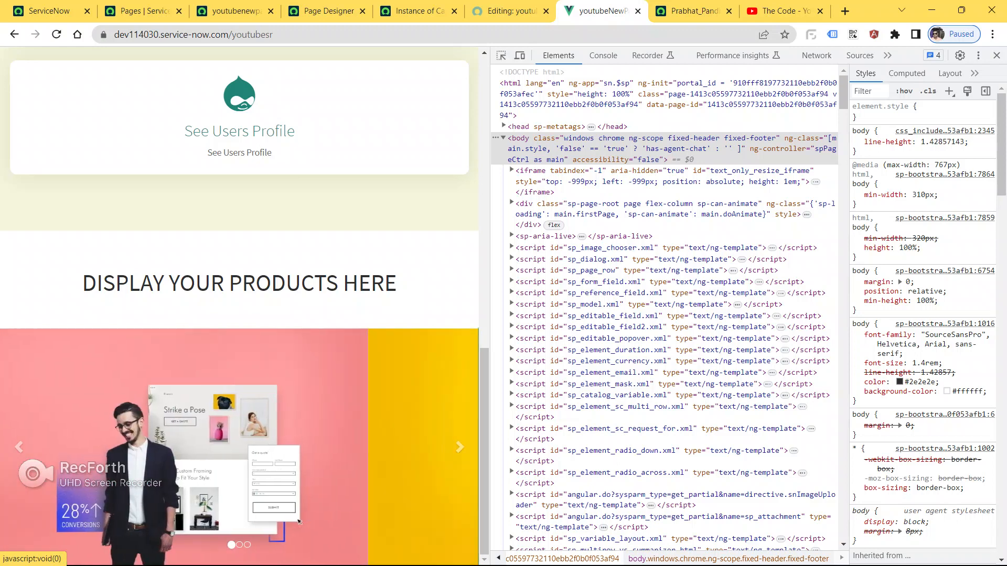
Turn on device emulation and review the portal page in the iPhone 12 Pro layout from the banner to the carousel.
key(ctrl+shift+m)
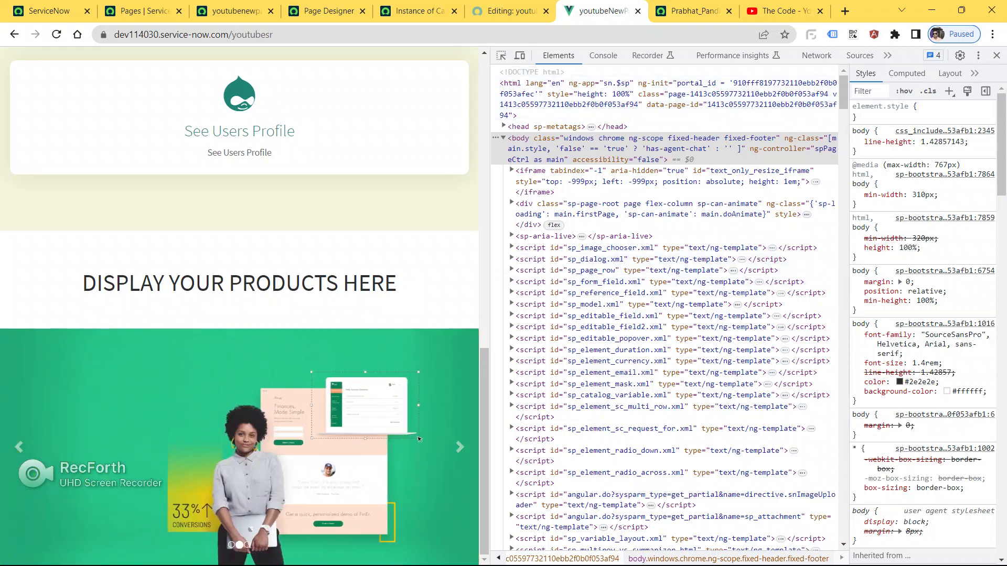
scroll(245, 315, up, 10)
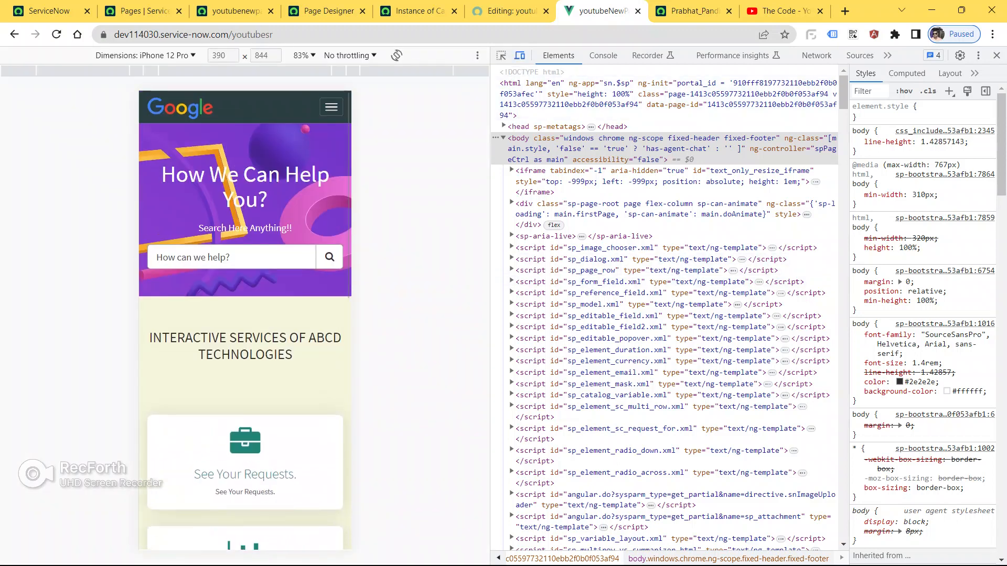
scroll(245, 314, down, 10)
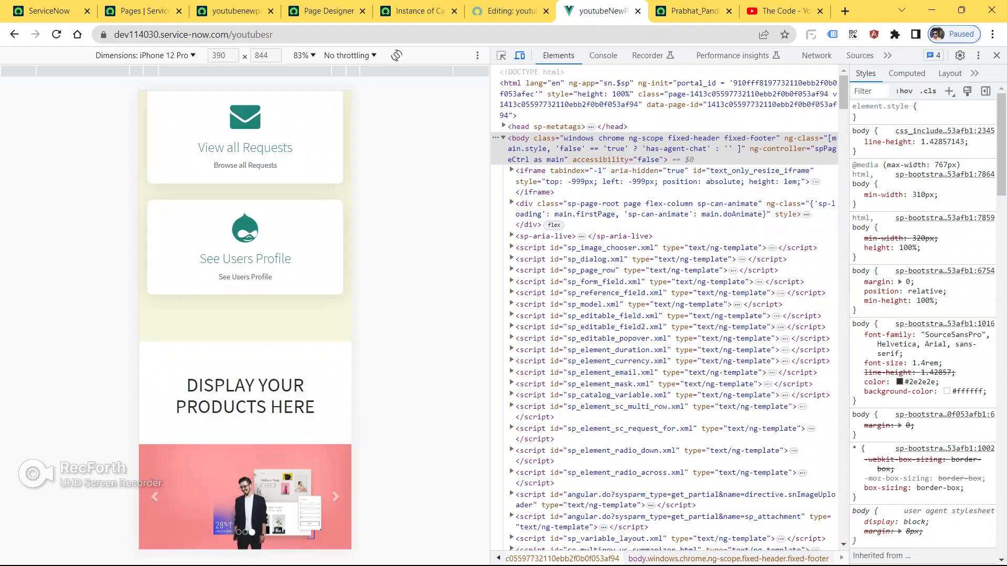
Close the developer tools and check the carousel on the portal page at full desktop width.
click(996, 56)
scroll(594, 224, down, 5)
scroll(854, 472, down, 5)
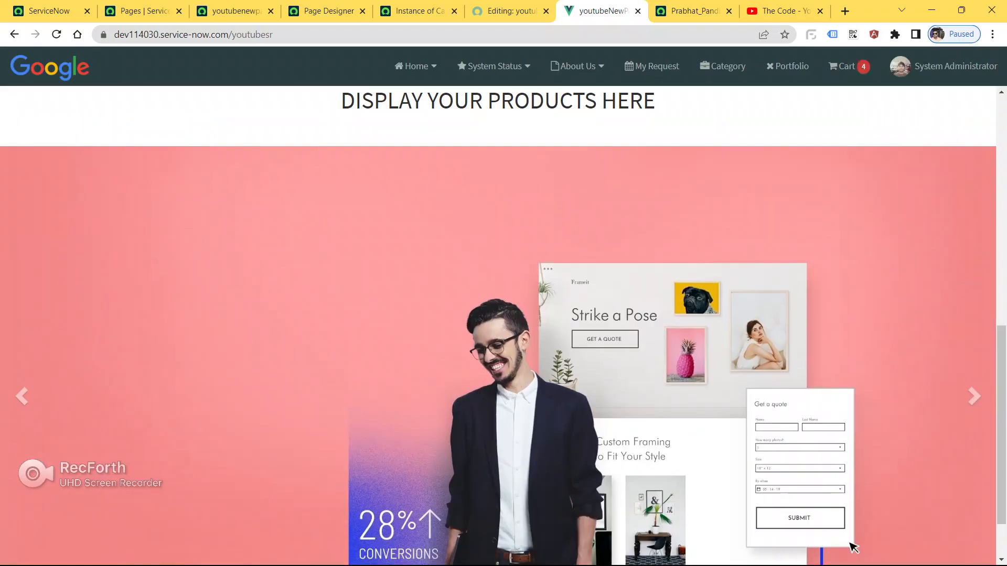
Compare the carousel with the reference portal's, closing the developer tools there, and return to the youtubesr page to step back one slide.
key(ctrl+Tab)
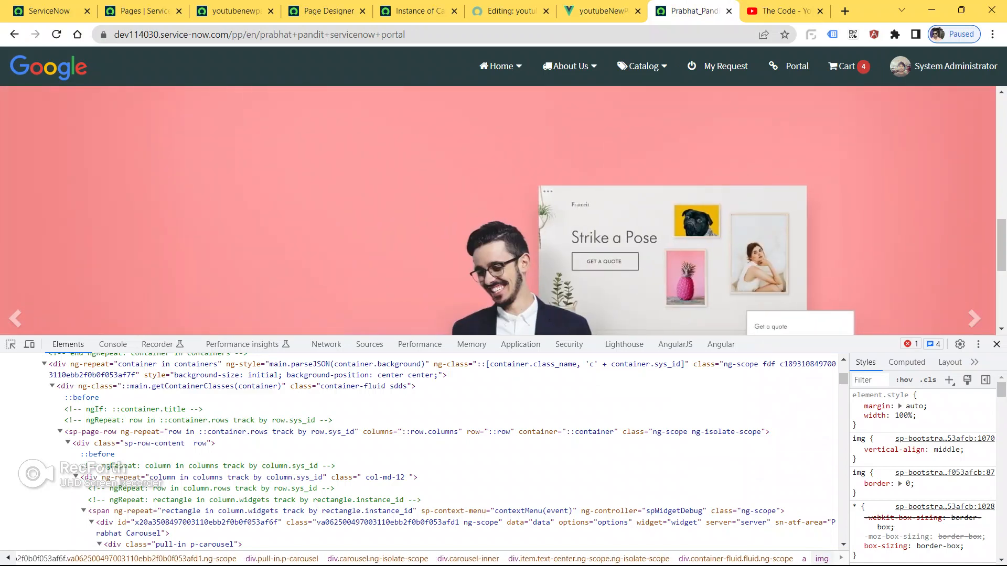
click(997, 345)
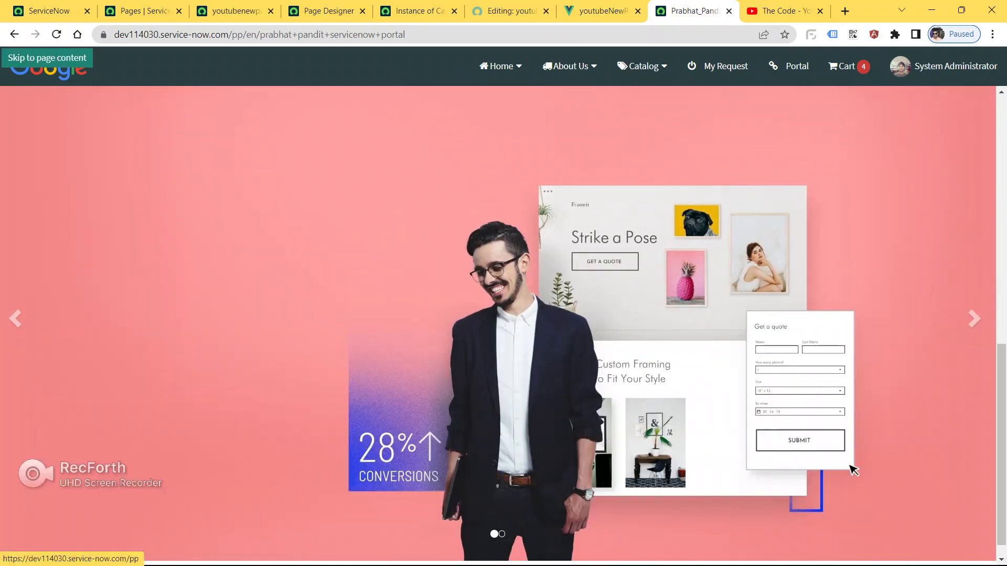
scroll(498, 325, down, 1)
scroll(498, 325, up, 2)
scroll(498, 325, down, 1)
scroll(498, 325, up, 1)
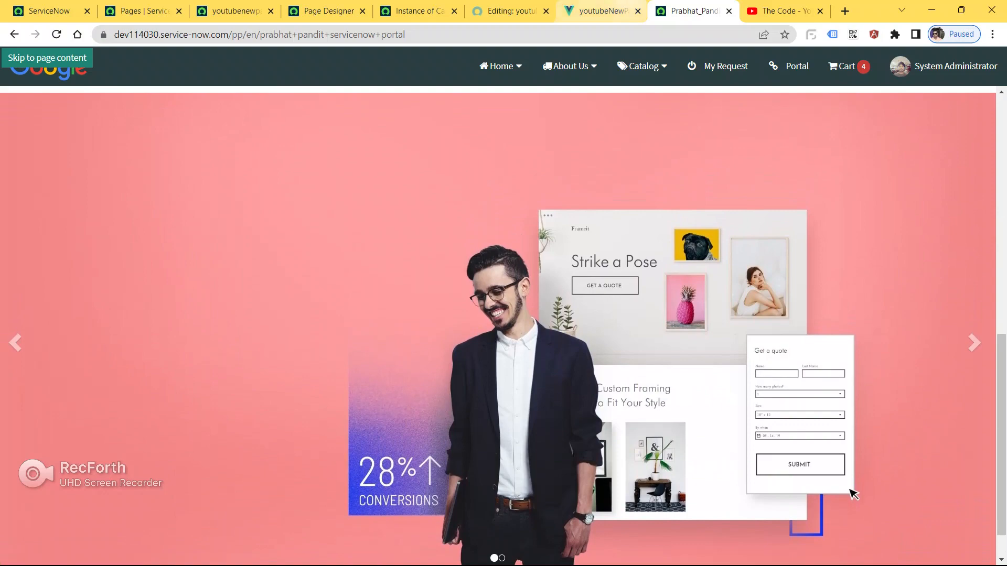
key(ctrl+shift+Tab)
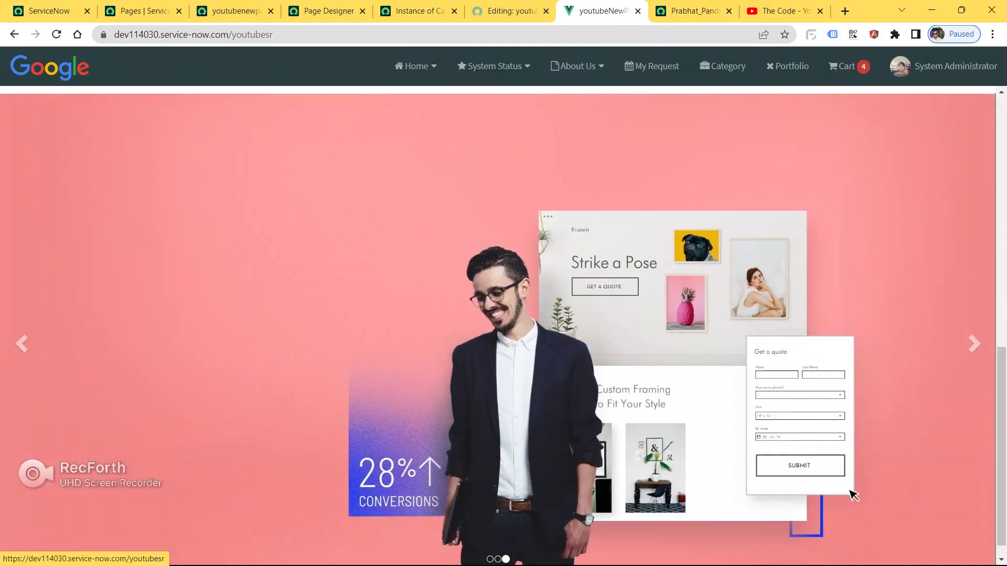
click(21, 344)
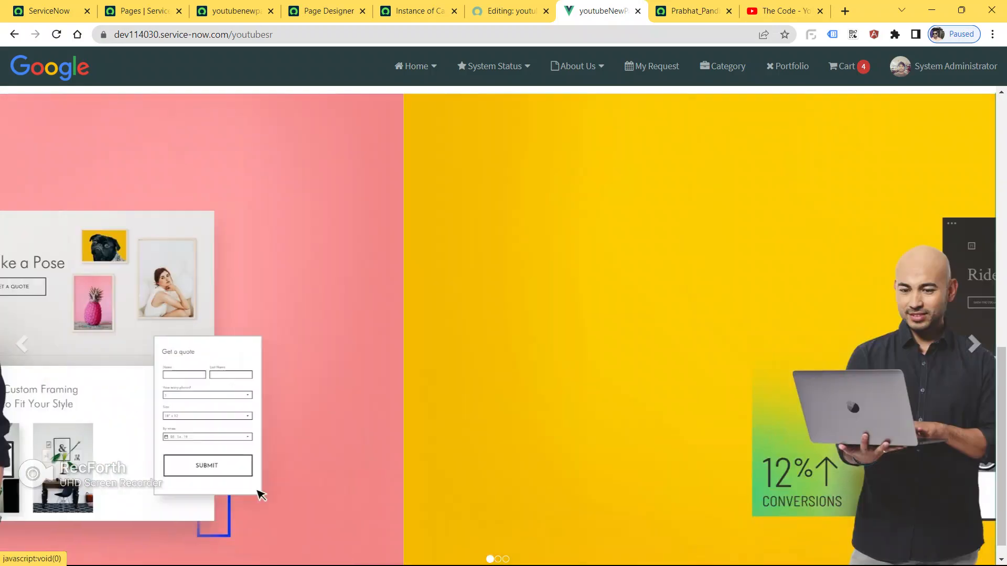
Read the youtubenewpage record's page-specific CSS from the dropdown and navbar rules to the carousel rules, and check the carousel on the portal page.
scroll(865, 299, up, 5)
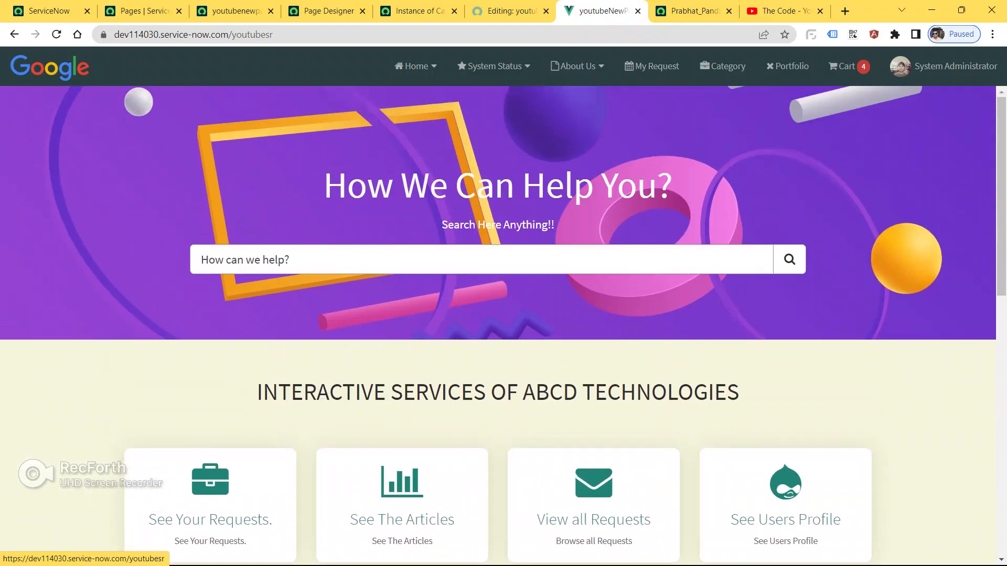
click(236, 10)
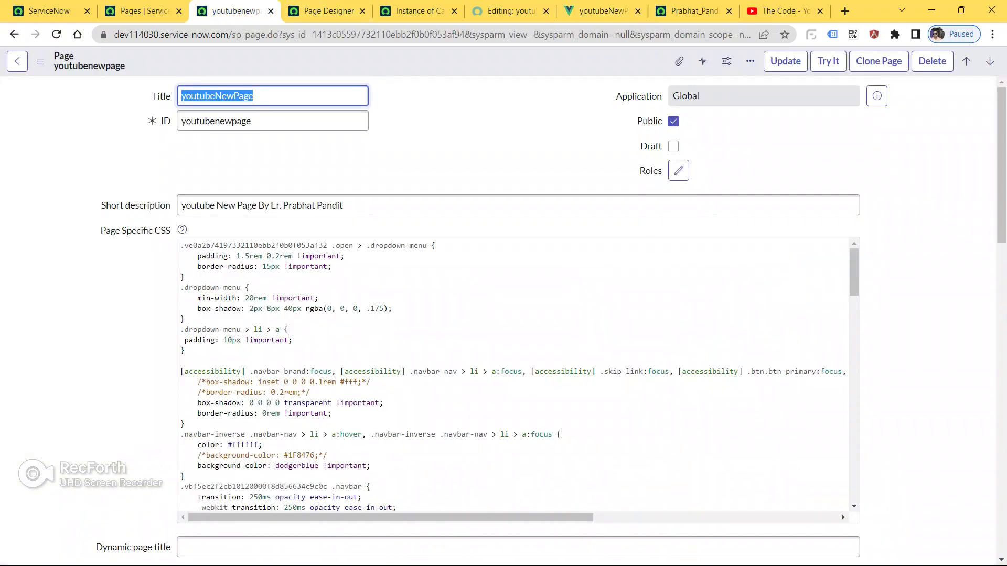
scroll(514, 375, down, 3)
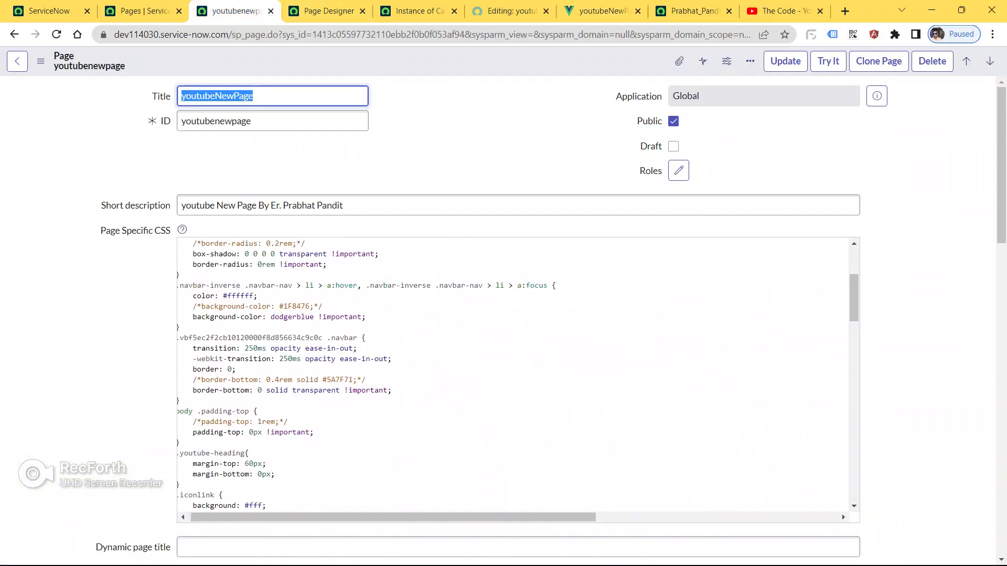
scroll(514, 374, left, 1)
scroll(514, 375, down, 4)
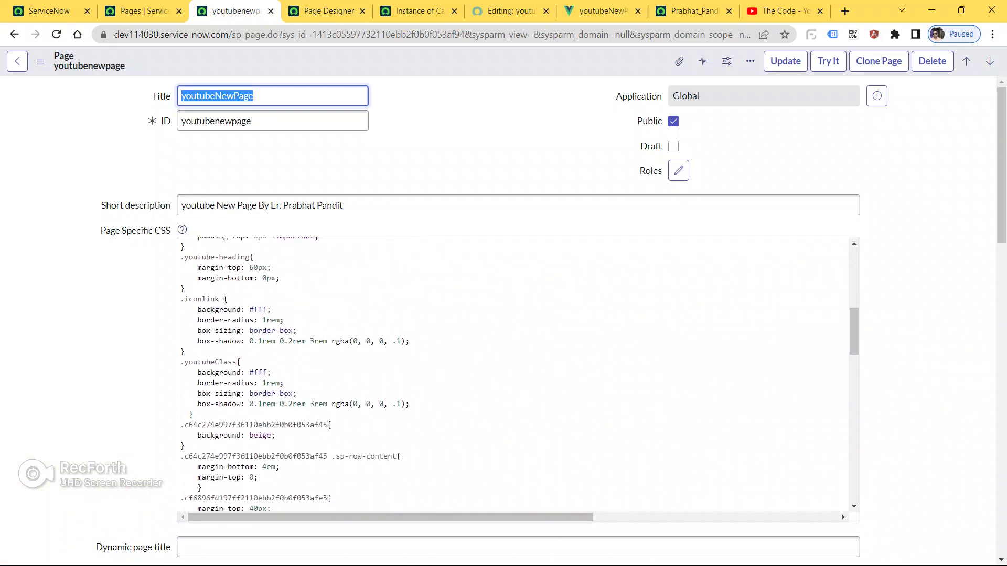
scroll(514, 375, down, 6)
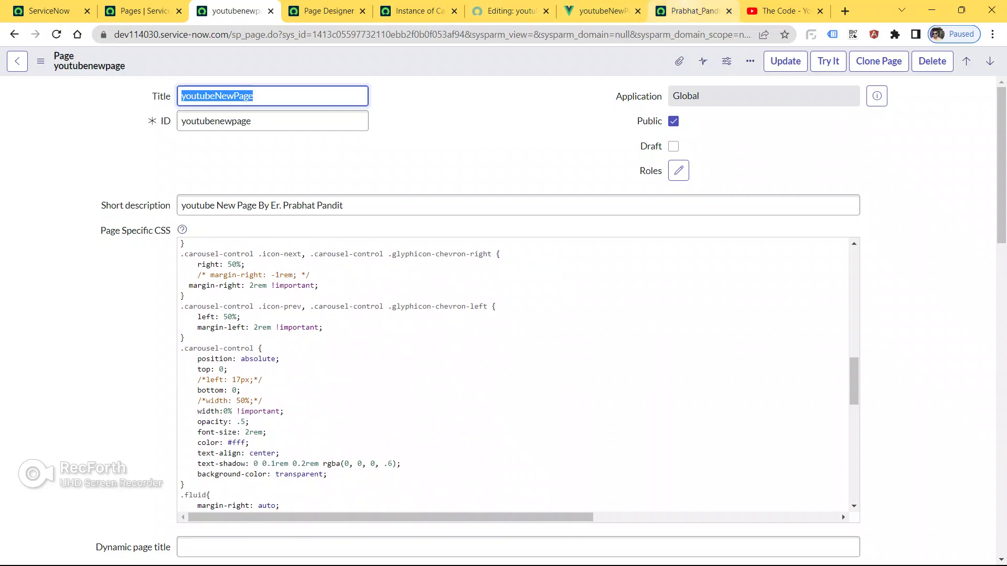
click(602, 11)
scroll(481, 270, down, 10)
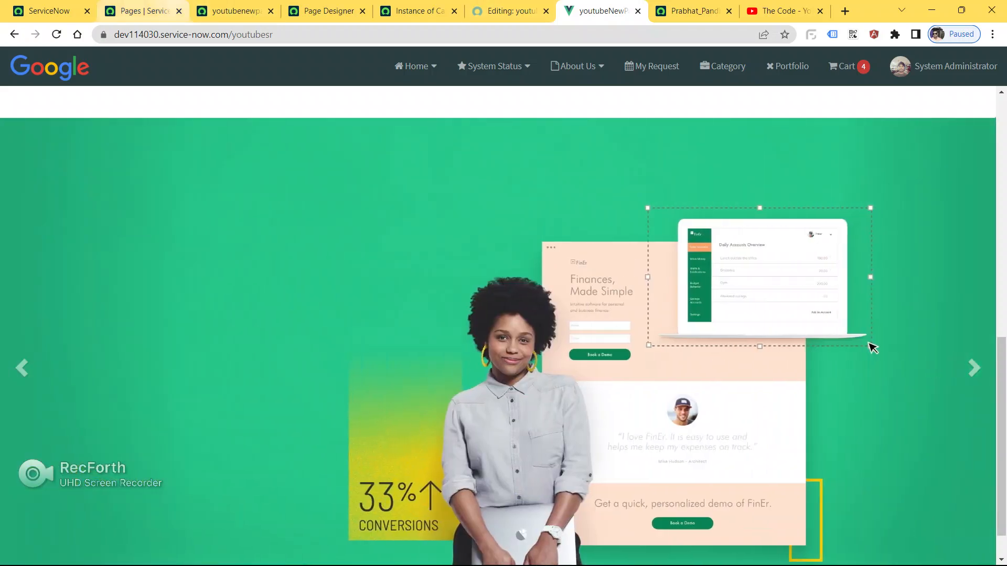
Examine the carousel arrow margins and the .carousel-control width rule in the page-specific CSS, and compare them with the carousel on the portal page.
key(ctrl+3)
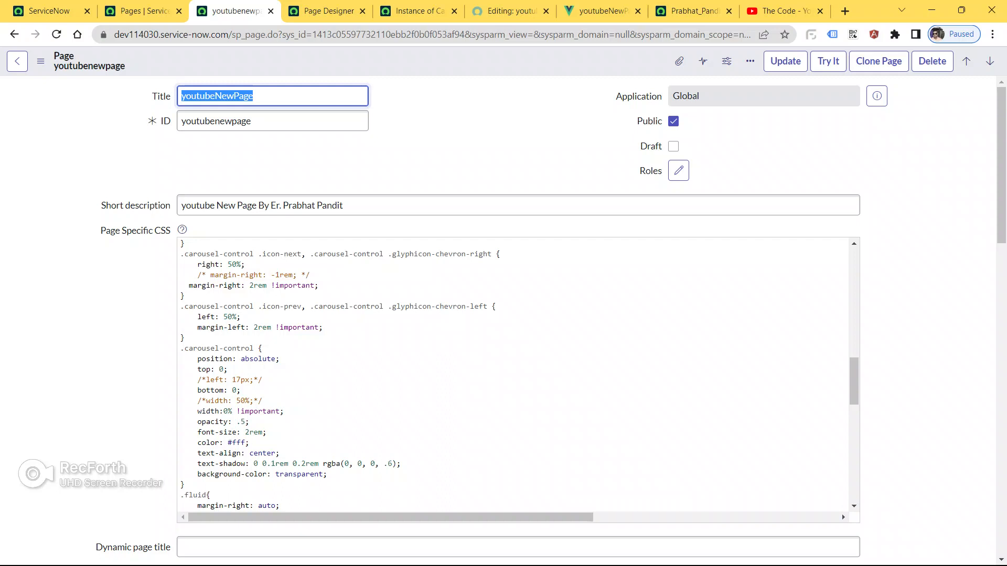
click(205, 265)
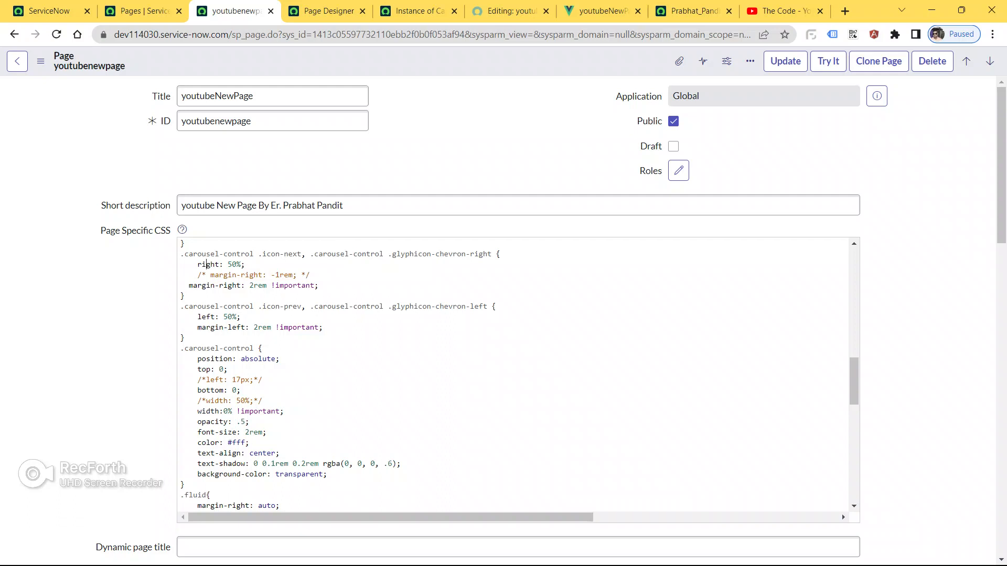
double_click(255, 327)
double_click(202, 348)
scroll(202, 348, down, 1)
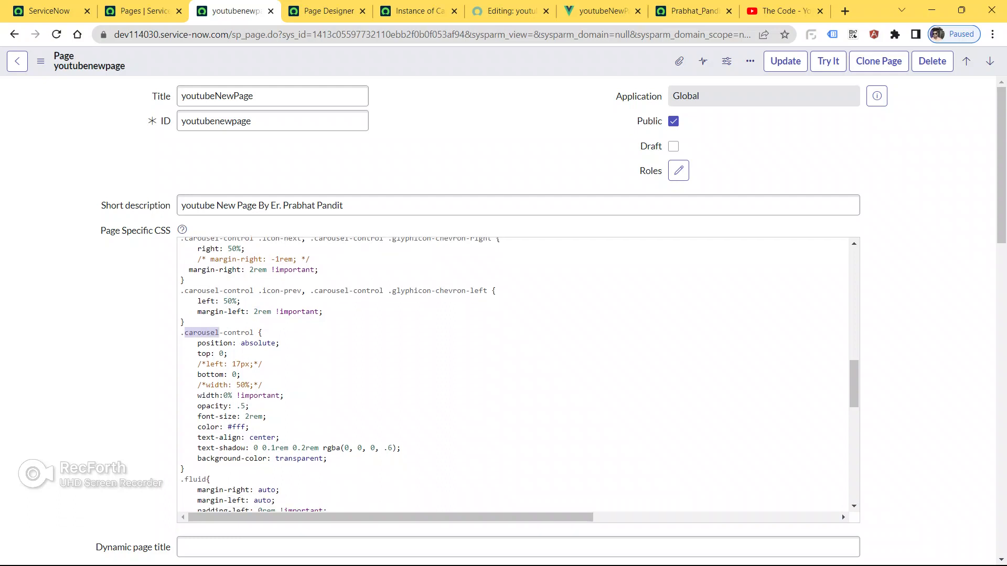
double_click(208, 396)
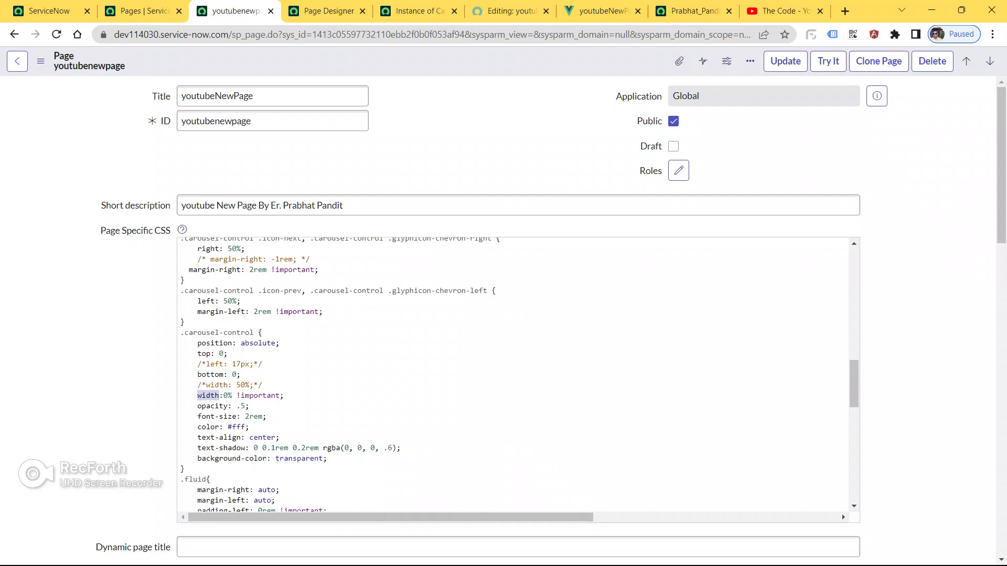
click(215, 396)
scroll(519, 375, down, 4)
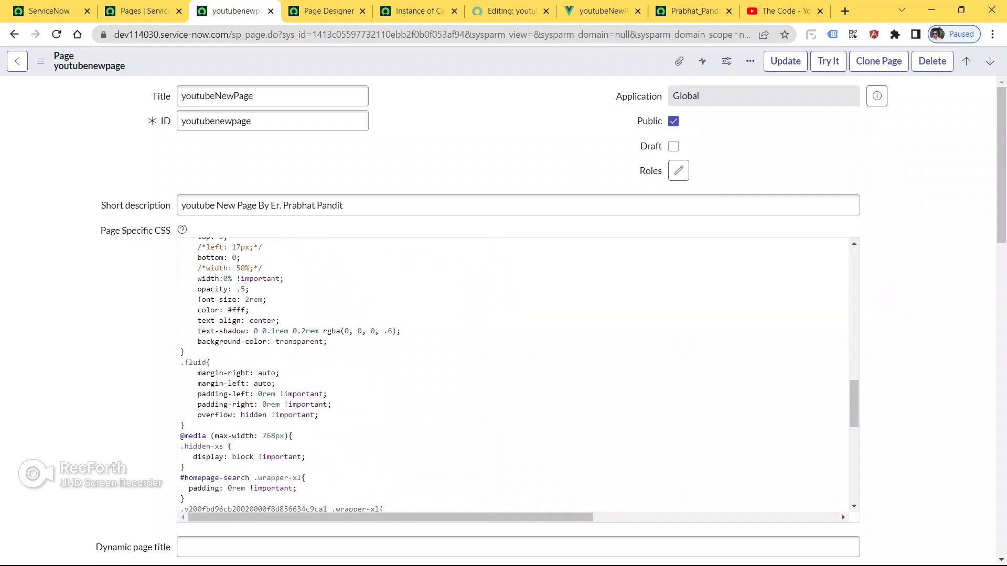
click(603, 10)
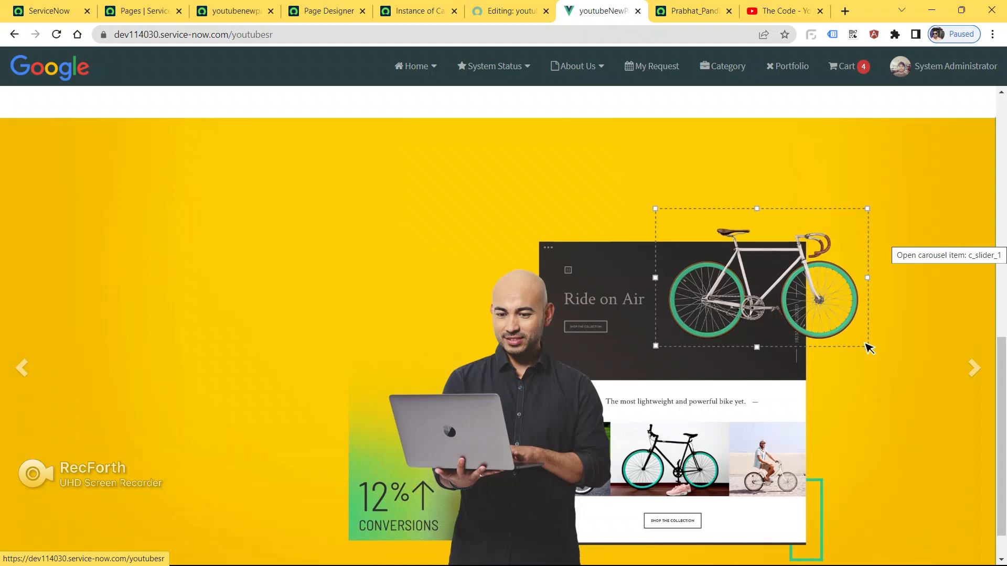
Examine the padding and overflow declarations of the .fluid rule in the page-specific CSS, and check the carousel's edges on the portal page.
key(ctrl+3)
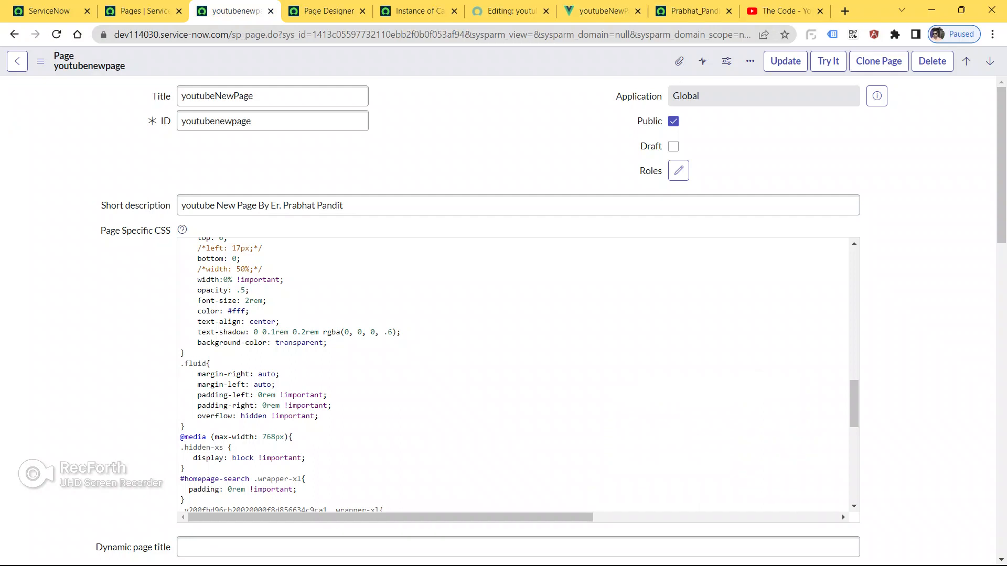
double_click(266, 394)
double_click(270, 406)
double_click(215, 416)
double_click(254, 416)
click(603, 11)
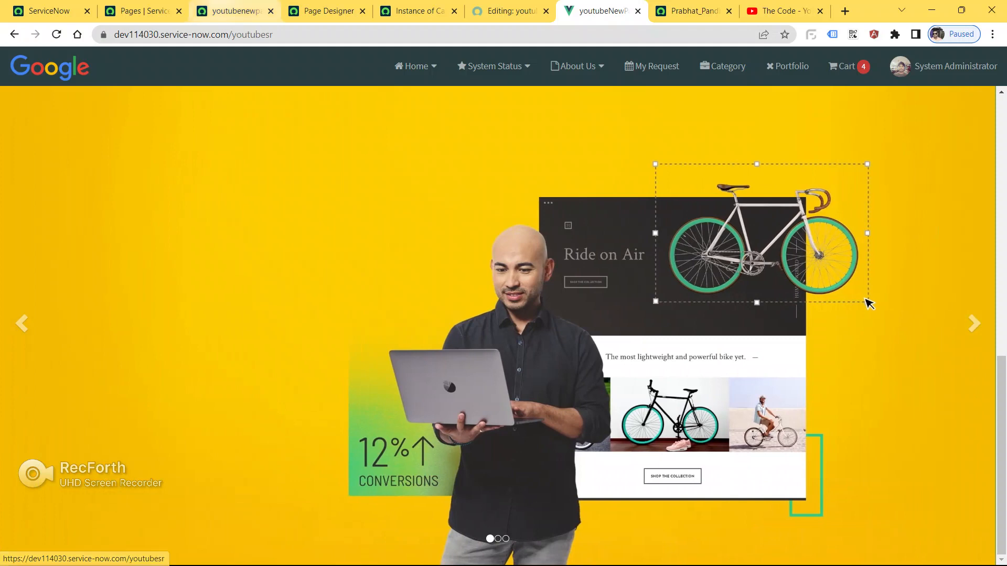
Reread the .carousel-control and .fluid rules in the page-specific CSS and return to the portal page.
click(233, 11)
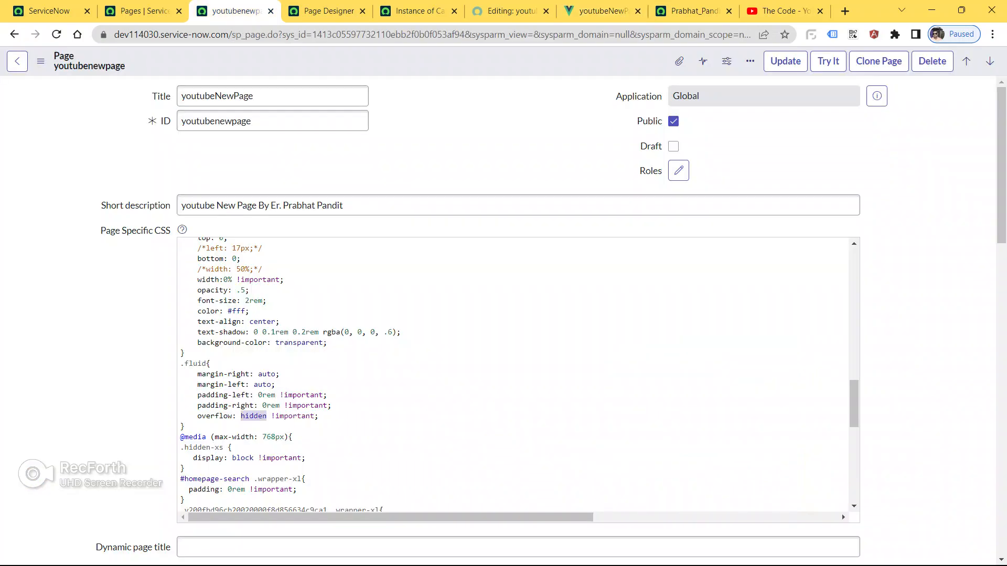
scroll(514, 375, up, 2)
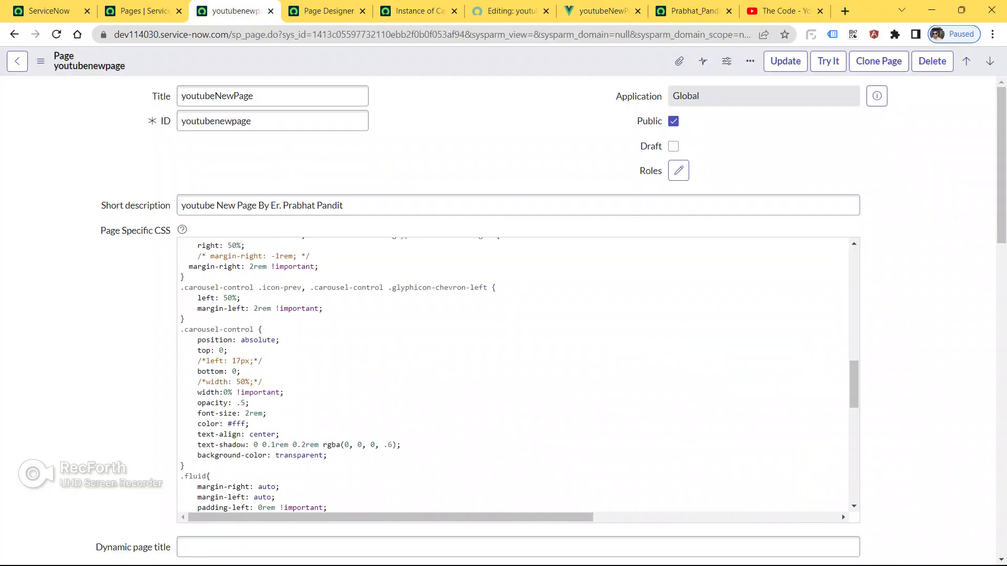
click(603, 11)
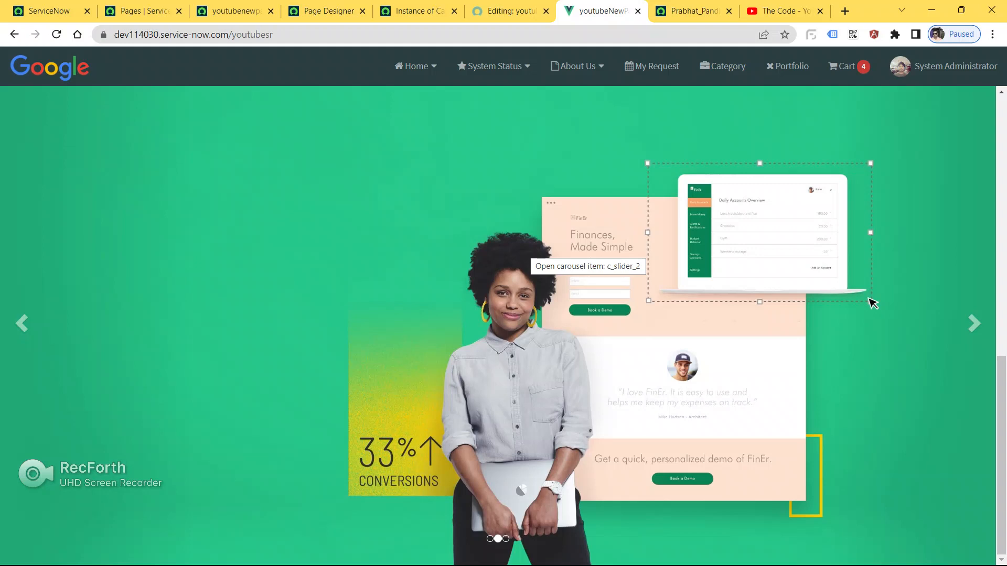
Review the finished portal page at desktop width, from the search banner and service cards down to the full-width product carousel.
scroll(872, 303, up, 7)
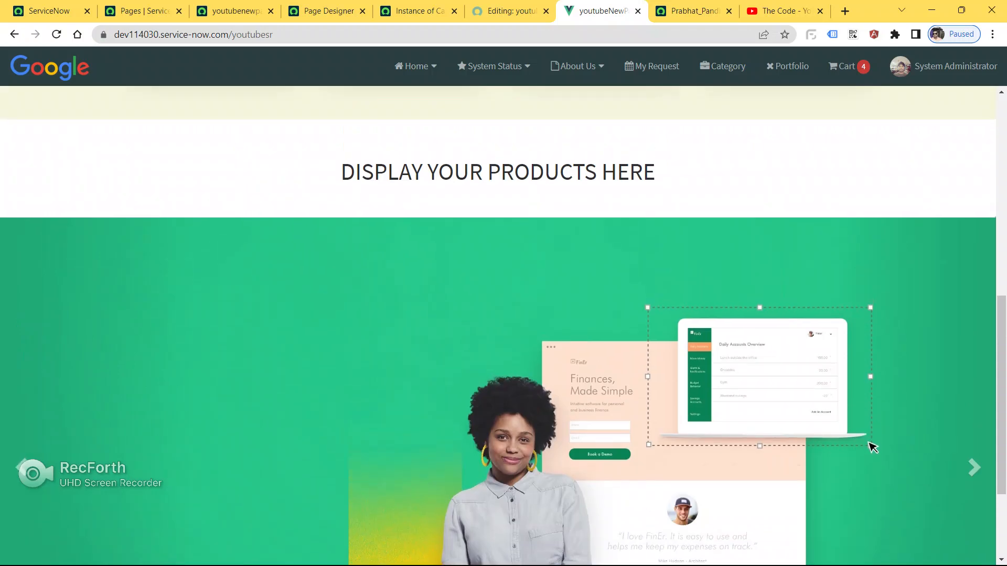
scroll(498, 325, up, 1)
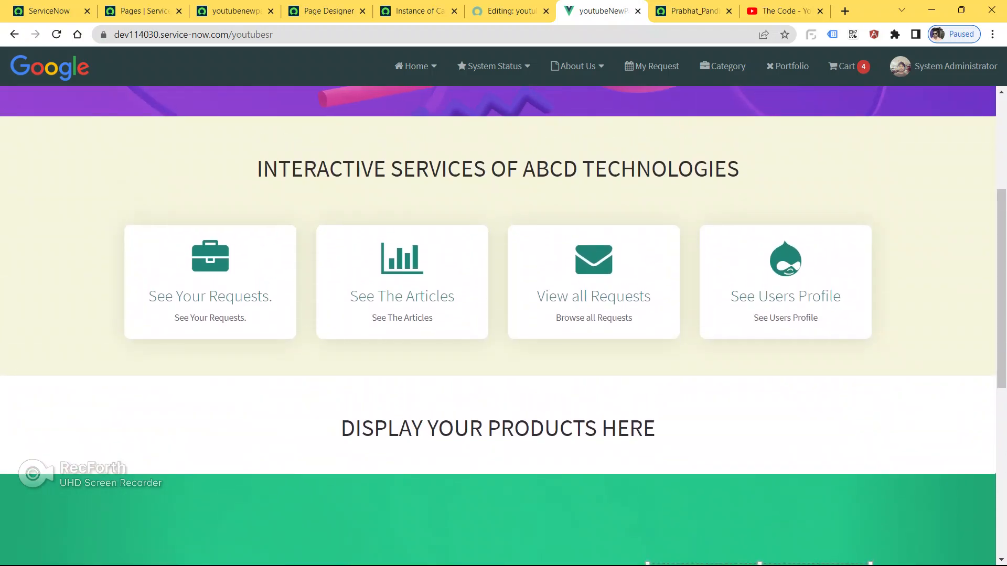
scroll(503, 325, down, 8)
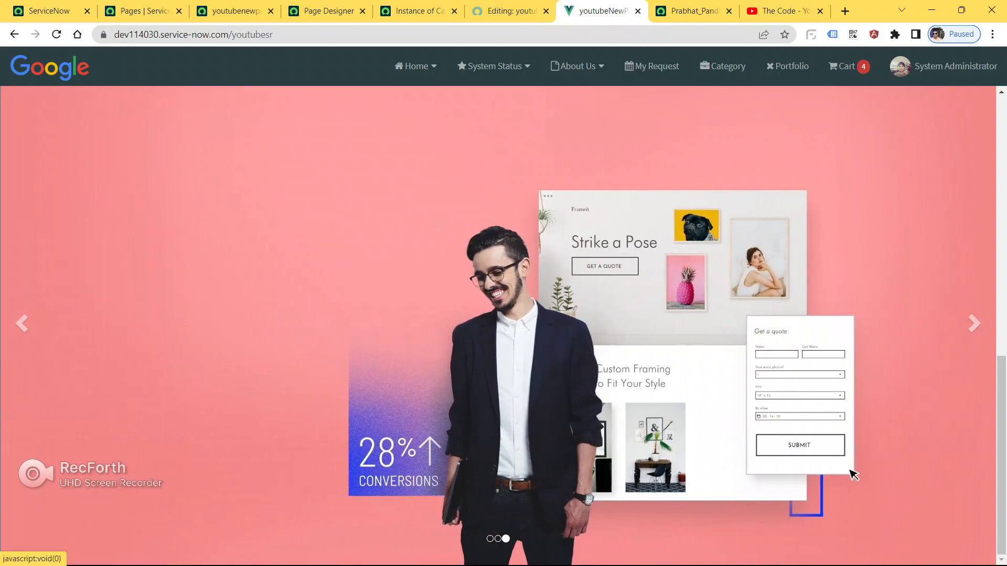
scroll(504, 325, up, 12)
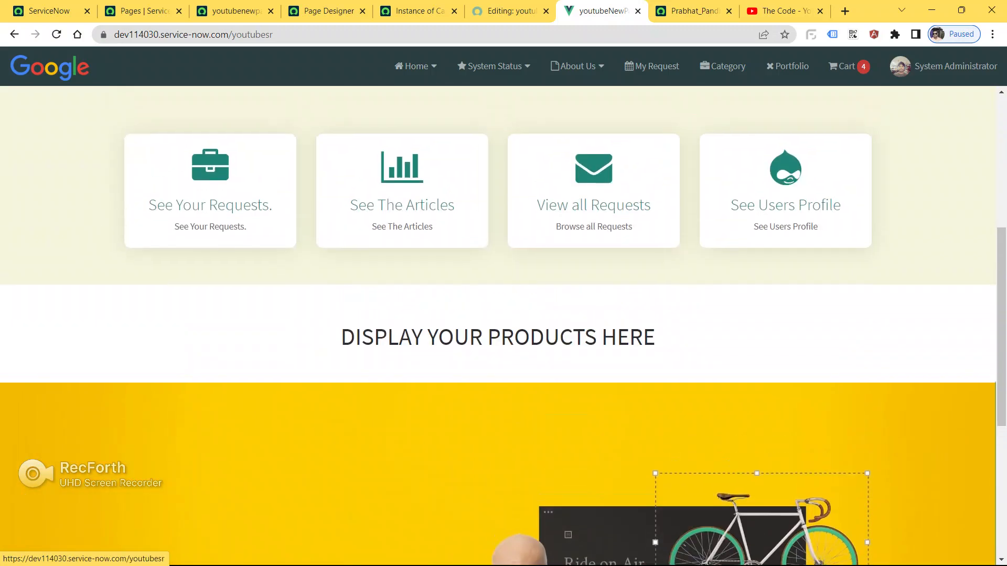
scroll(503, 325, down, 8)
scroll(503, 325, down, 3)
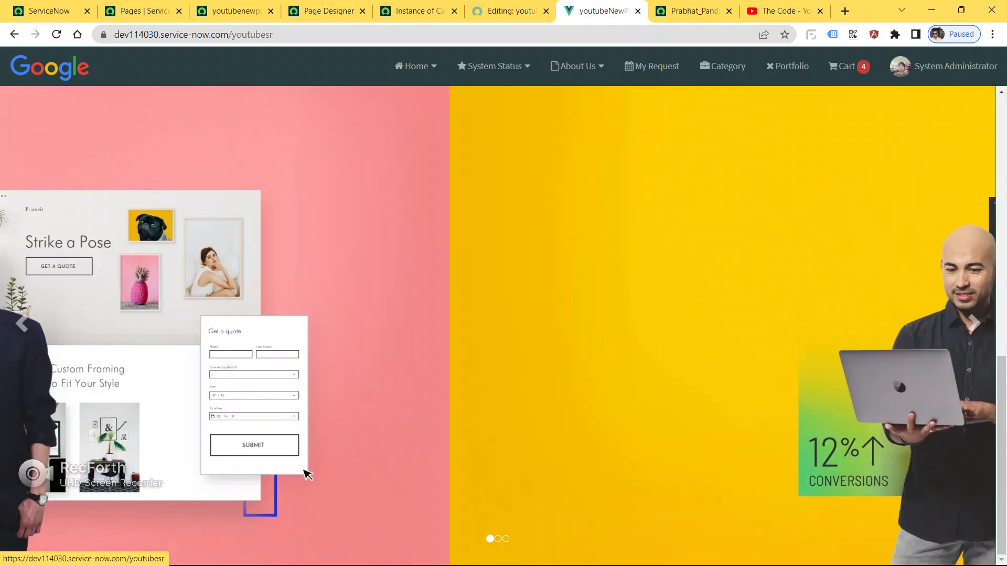
scroll(498, 326, up, 9)
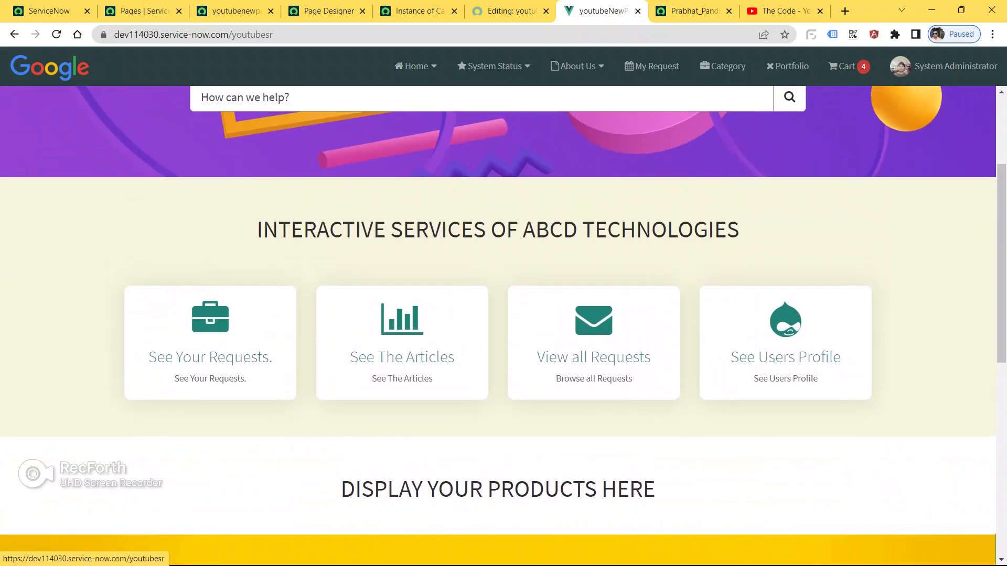
scroll(498, 325, up, 3)
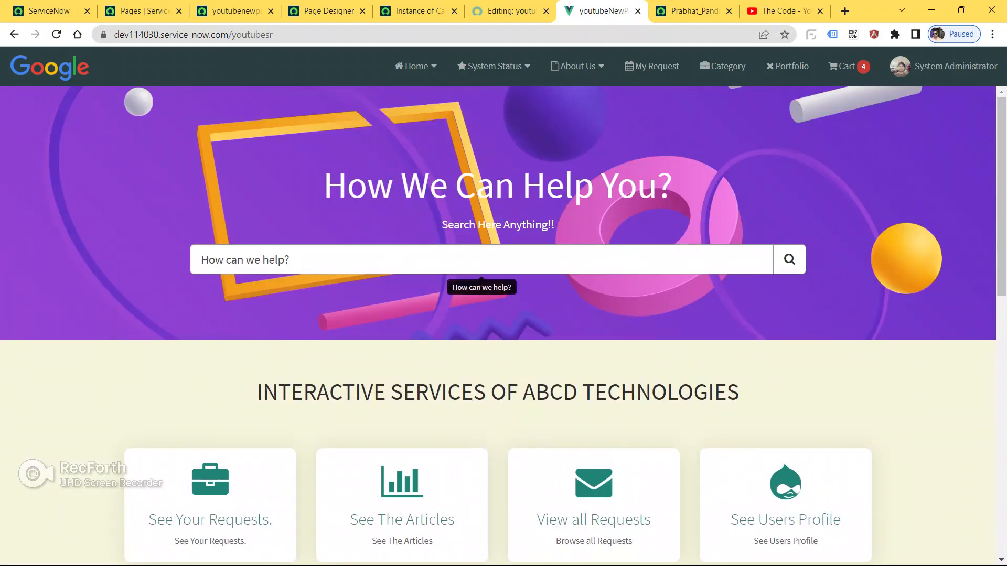
scroll(451, 267, down, 4)
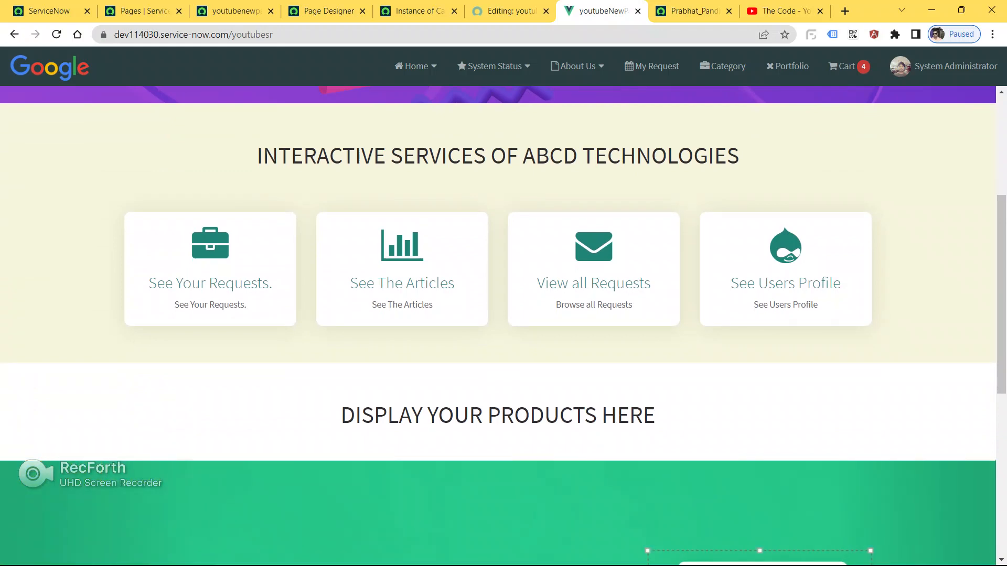
scroll(503, 326, up, 4)
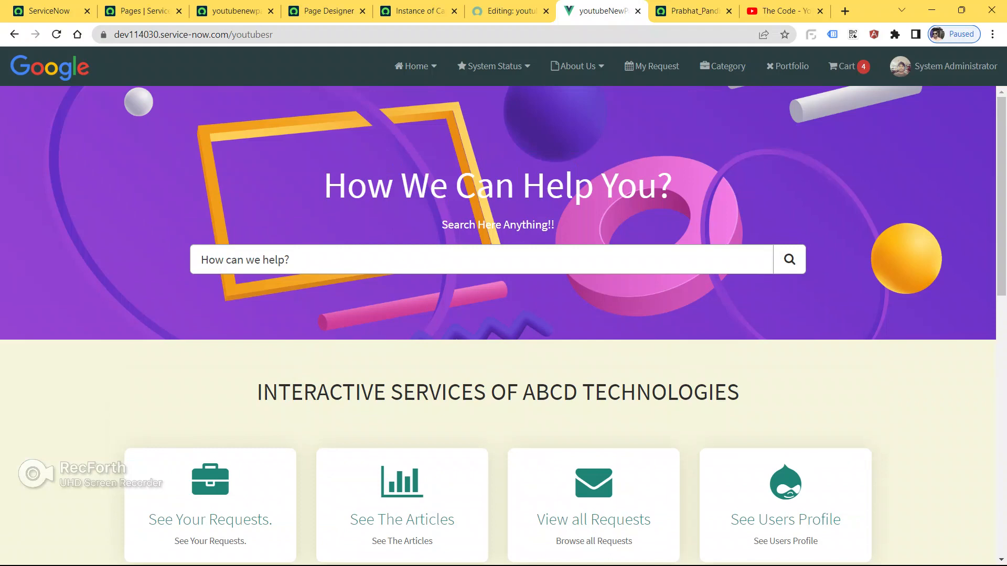
scroll(503, 325, down, 8)
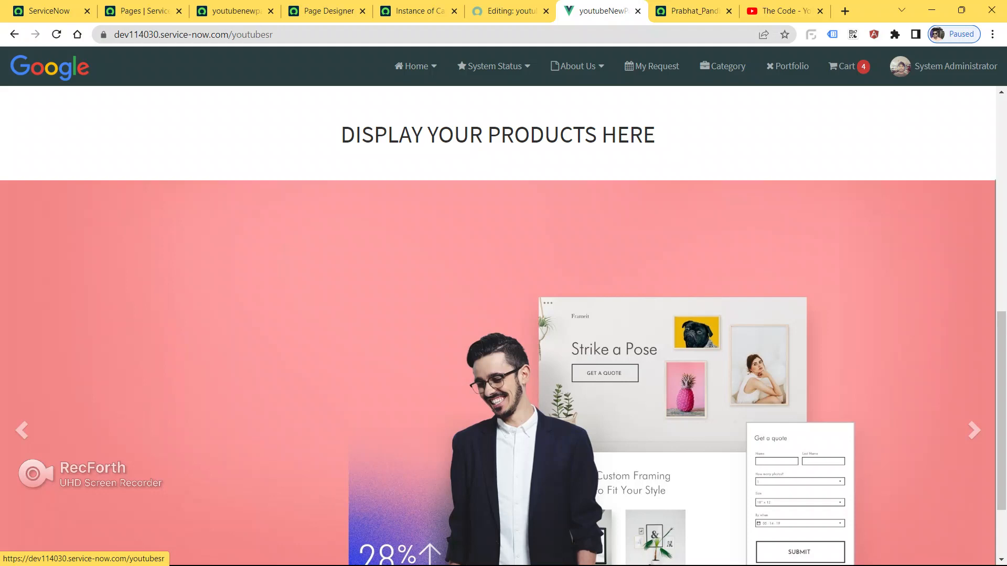
scroll(852, 473, down, 2)
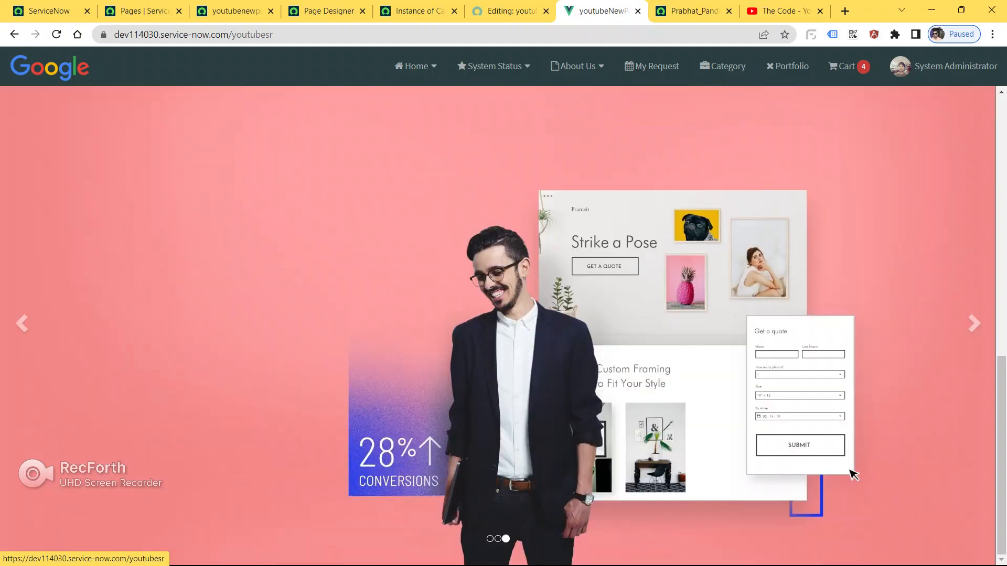
scroll(852, 473, up, 6)
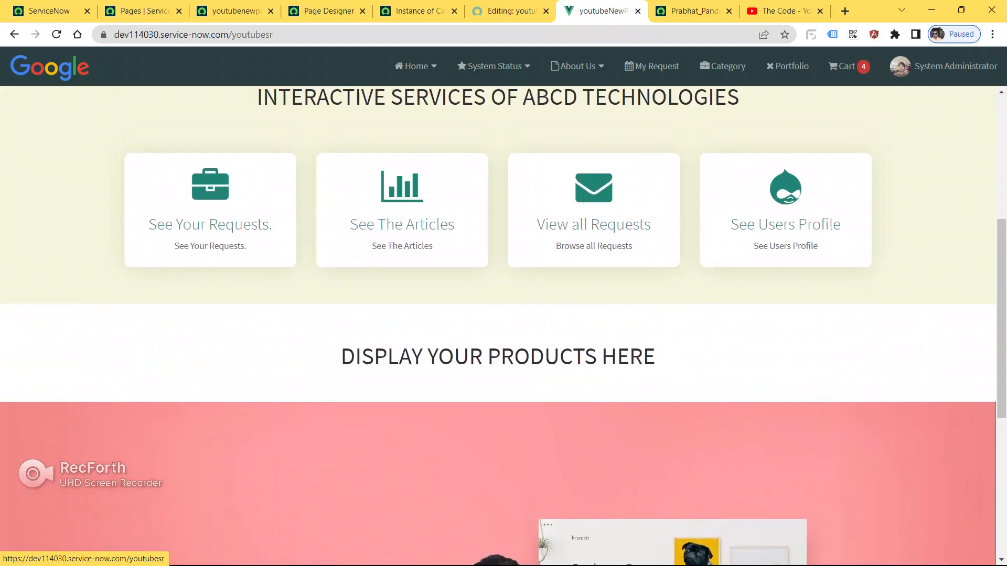
scroll(503, 325, up, 5)
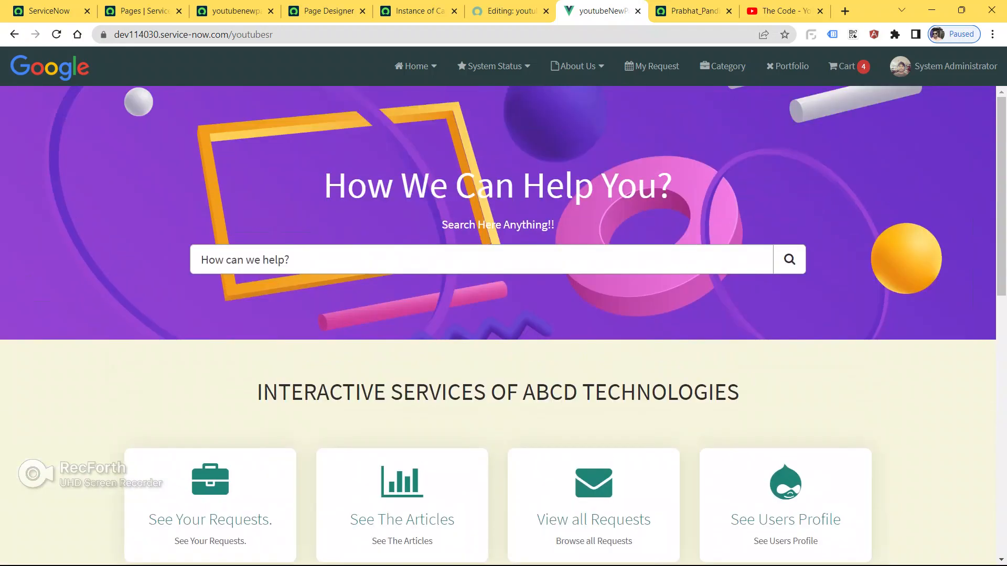
scroll(503, 325, down, 2)
scroll(503, 326, down, 1)
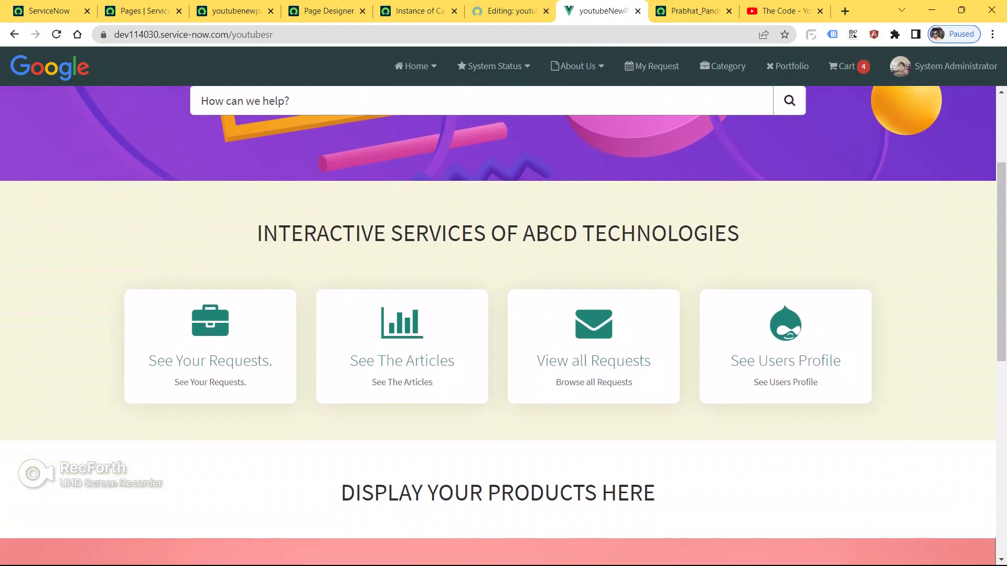
scroll(503, 325, up, 3)
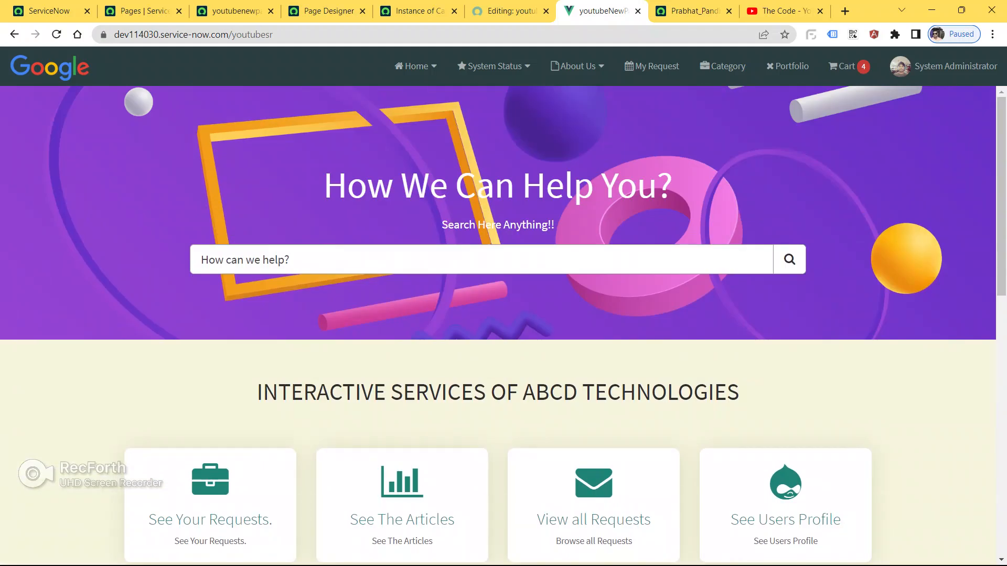
scroll(867, 550, down, 7)
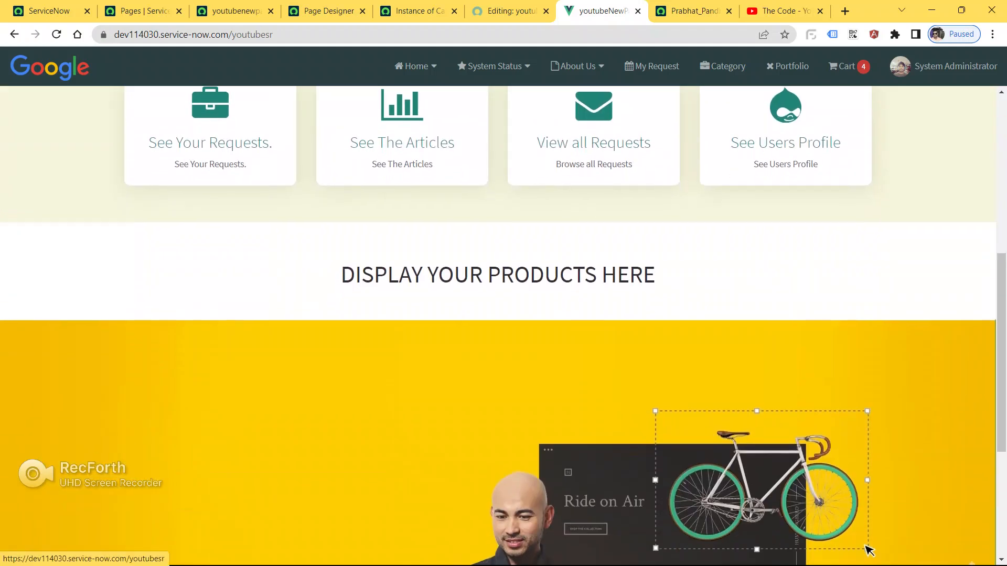
scroll(503, 325, down, 5)
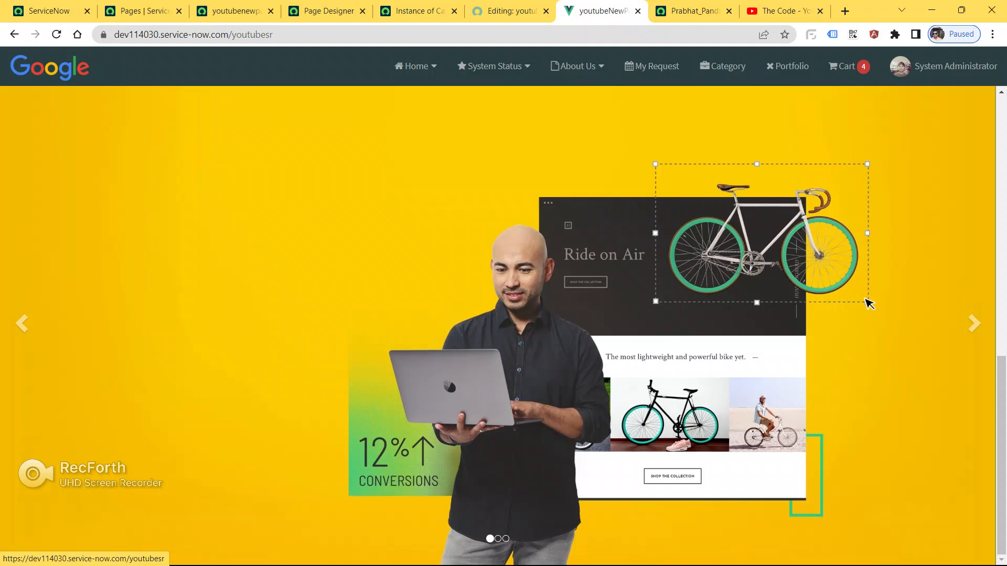
click(869, 303)
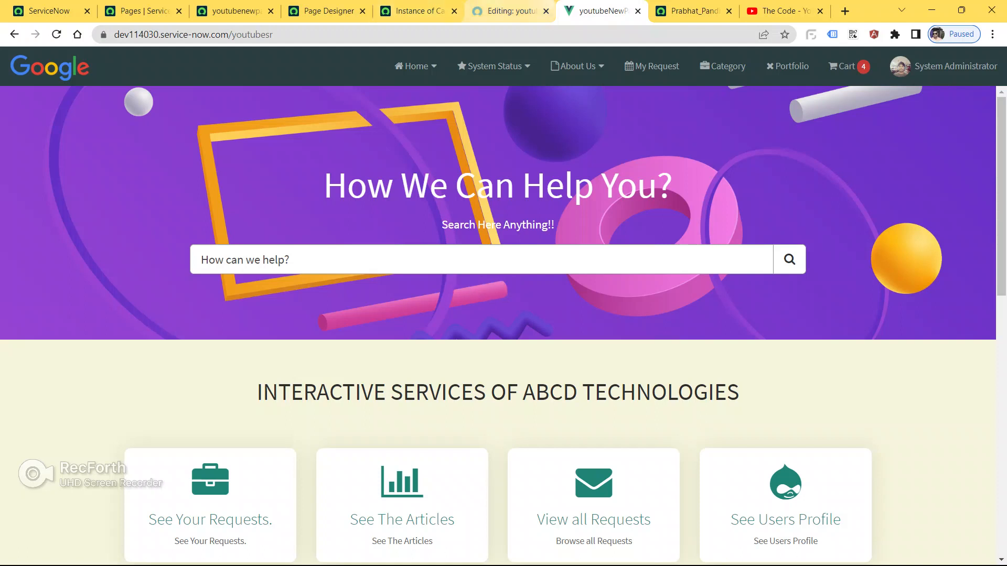
Switch to The Code channel on YouTube and look through its list of uploaded videos.
click(785, 11)
scroll(482, 325, down, 9)
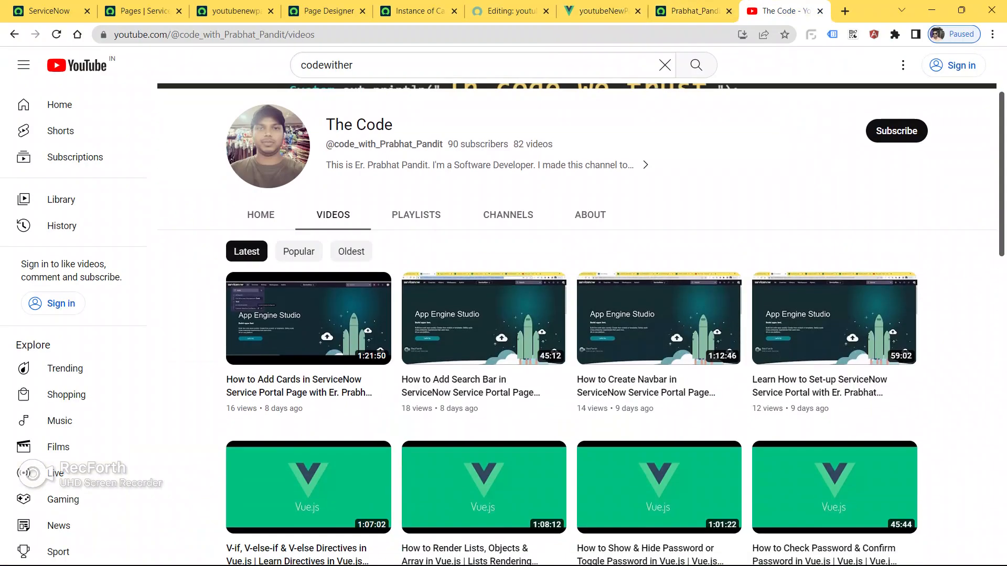
scroll(482, 341, down, 7)
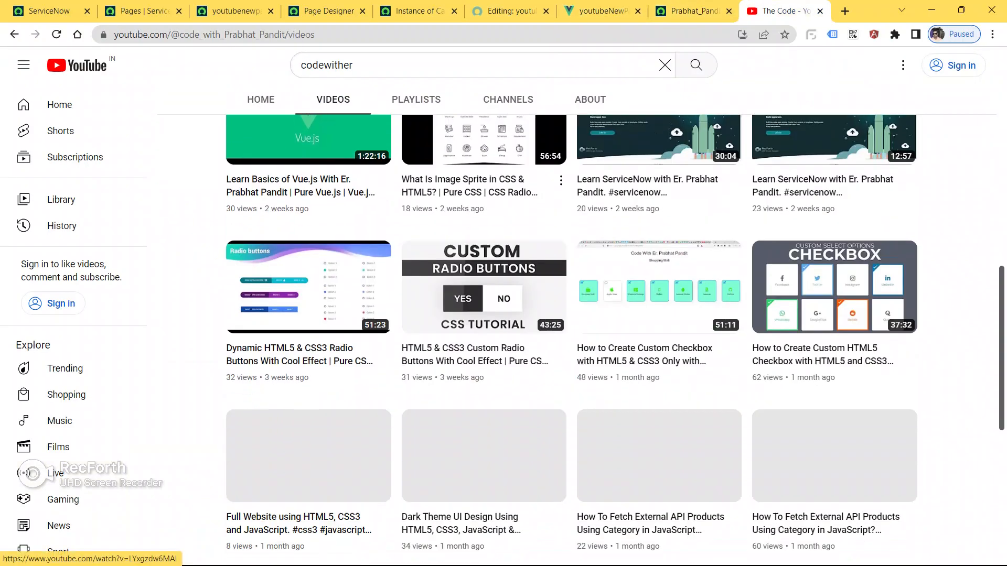
scroll(483, 341, up, 13)
scroll(576, 325, up, 4)
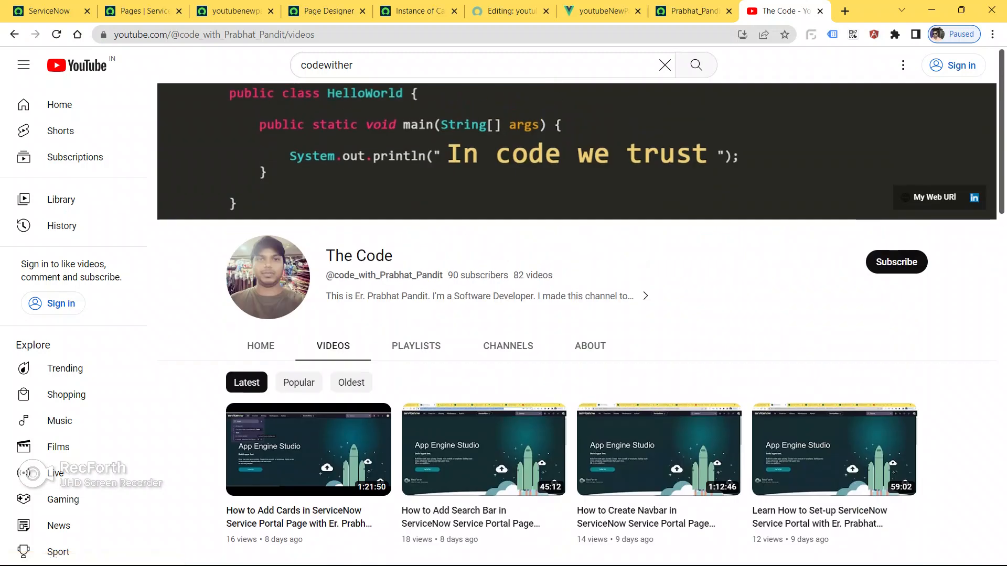
Visit the ServiceNow home page, and return to the youtubeNewPage portal page to review it from the search banner down to the carousel.
click(47, 11)
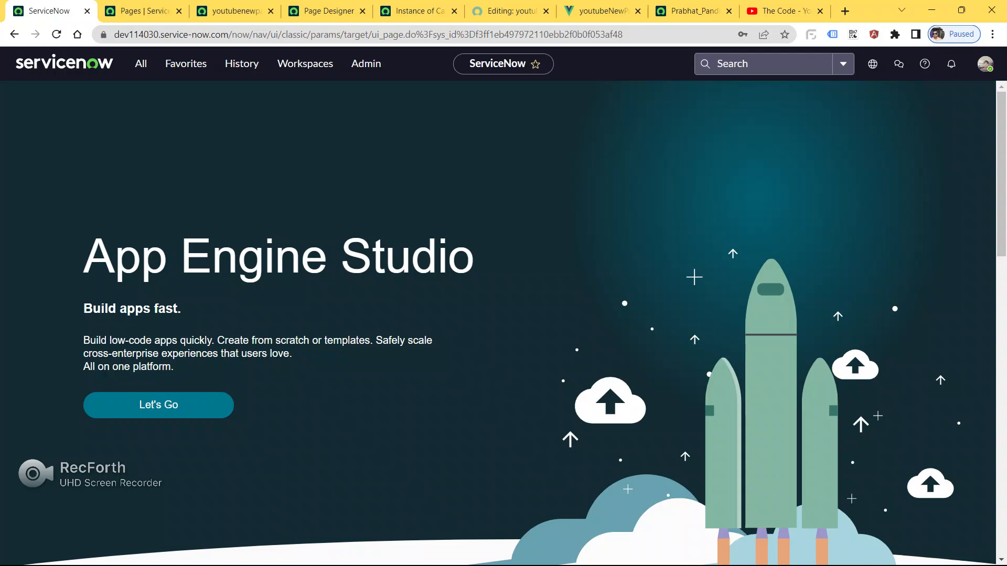
mouse_move(784, 11)
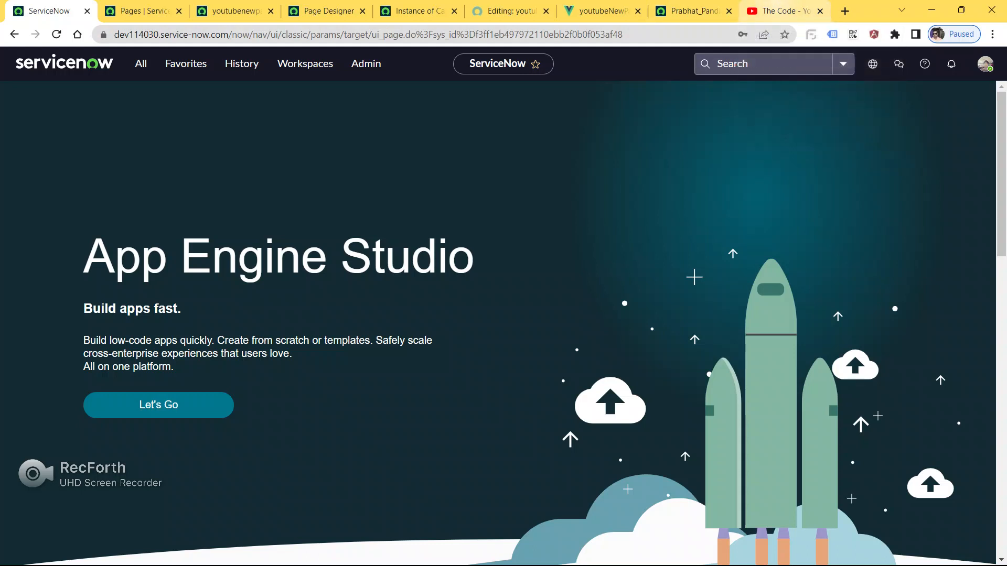
click(603, 11)
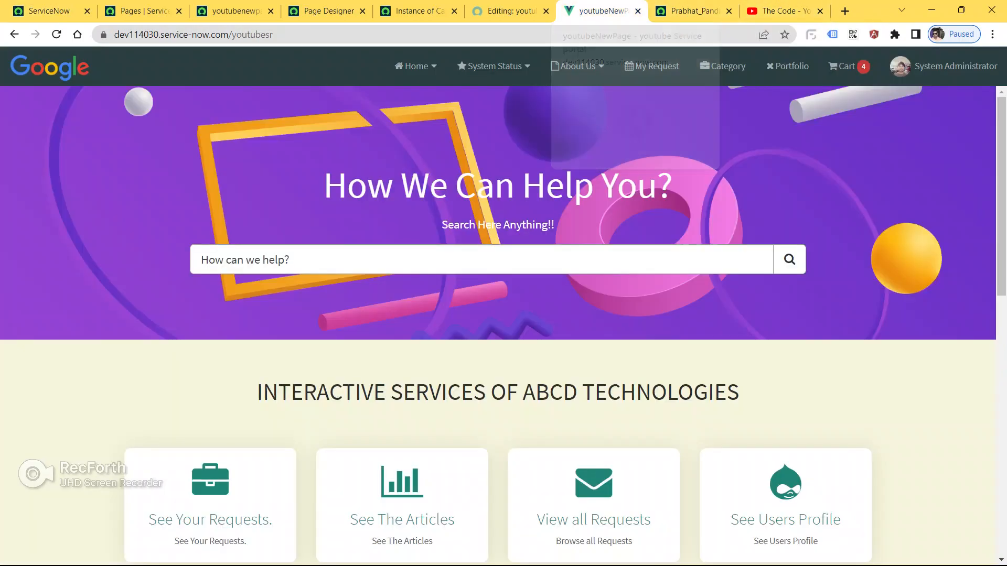
scroll(870, 315, down, 10)
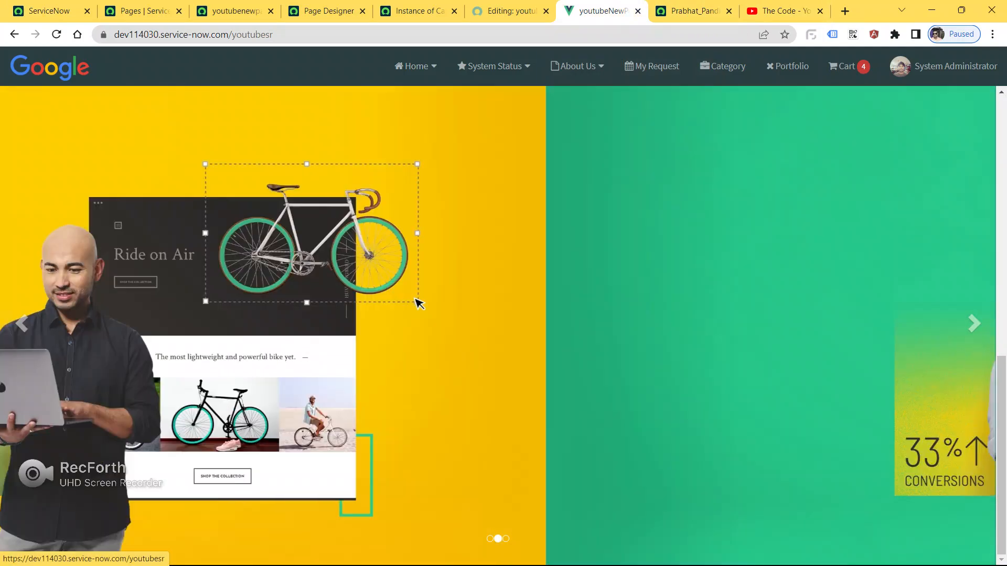
scroll(871, 303, up, 10)
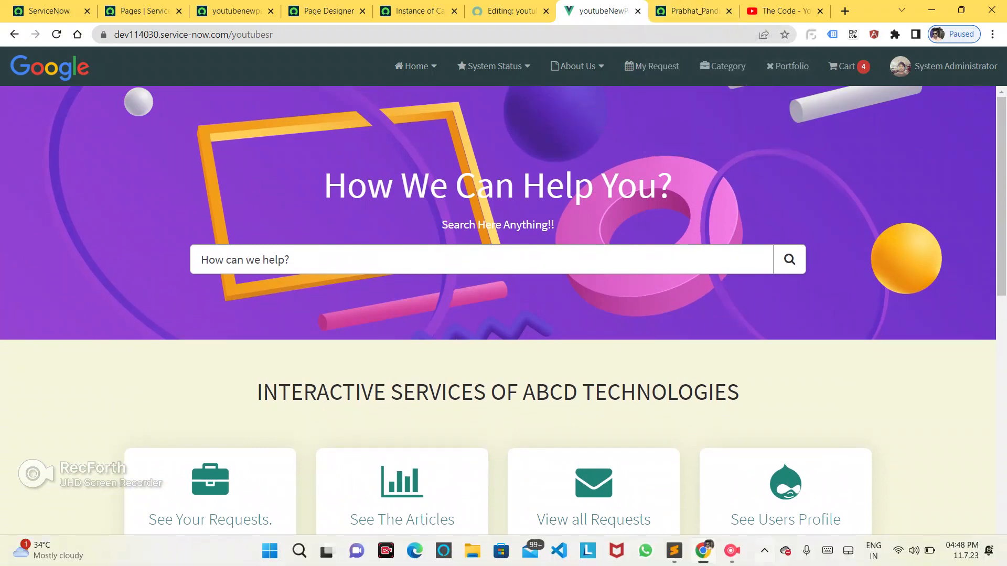
click(732, 551)
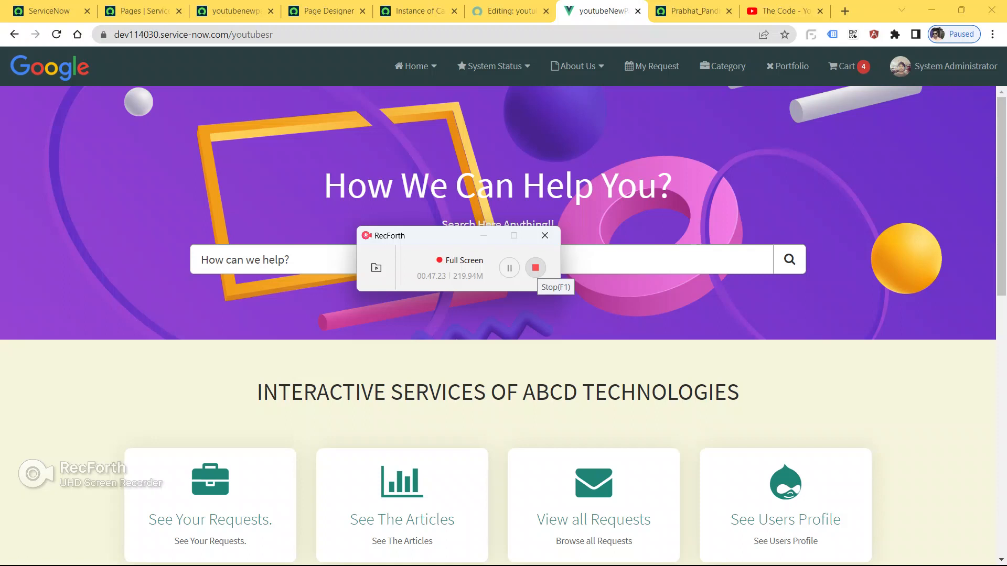
click(535, 268)
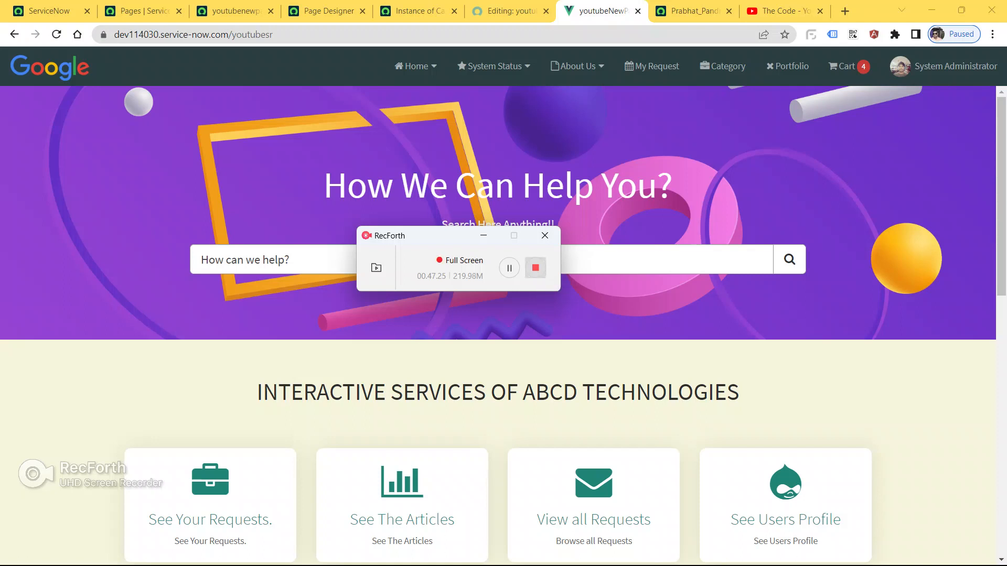